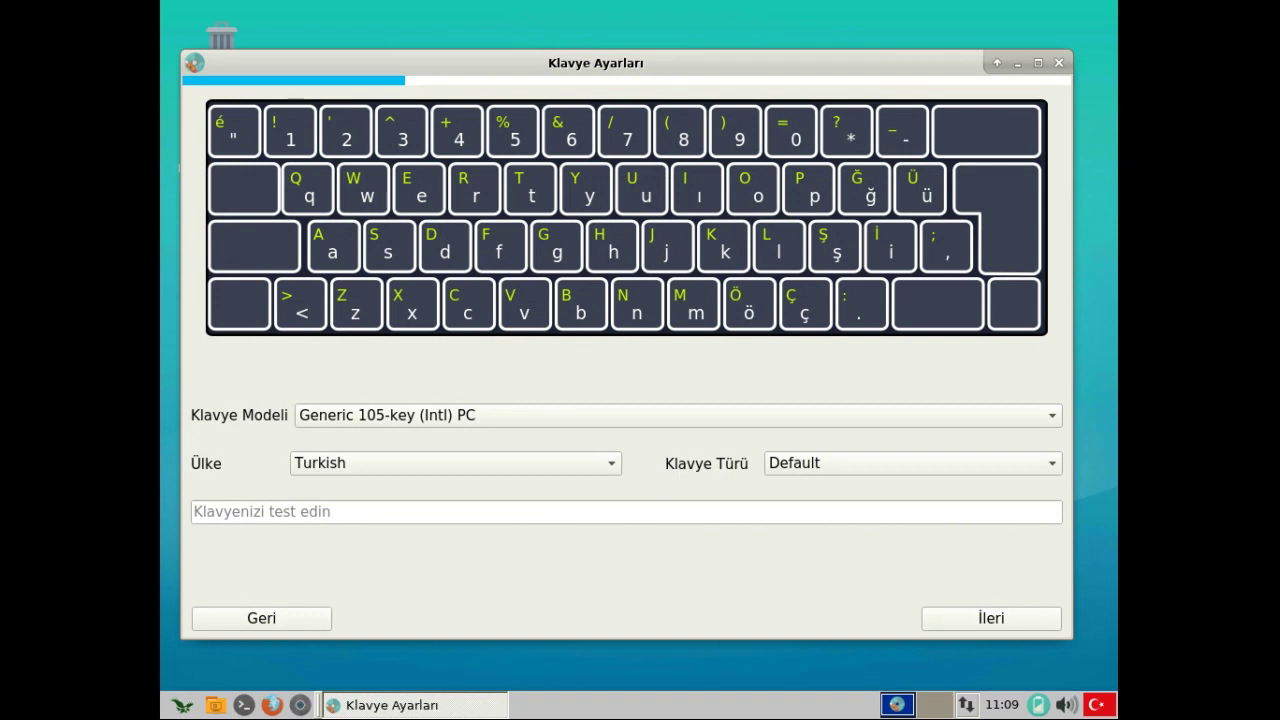
- Test and accept the Turkish keyboard layout, then keep the Europe/Istanbul time zone
type("qweqwyğğü")
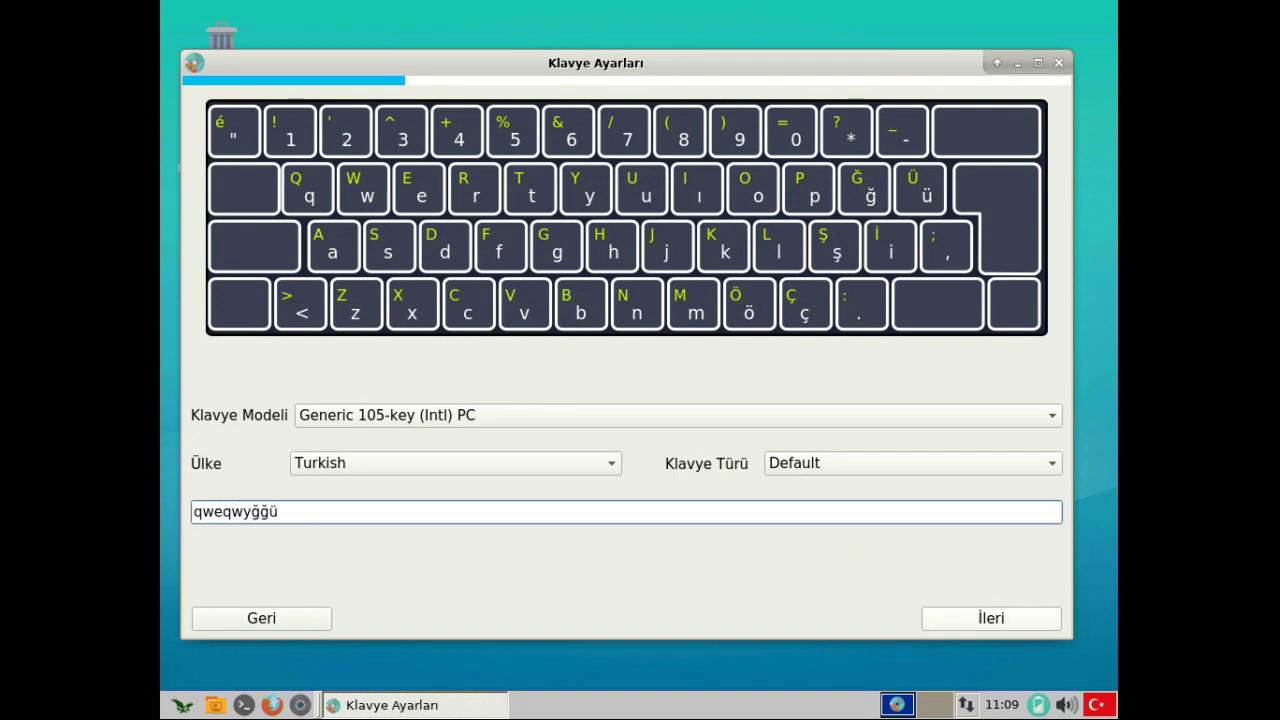
left_click(991, 618)
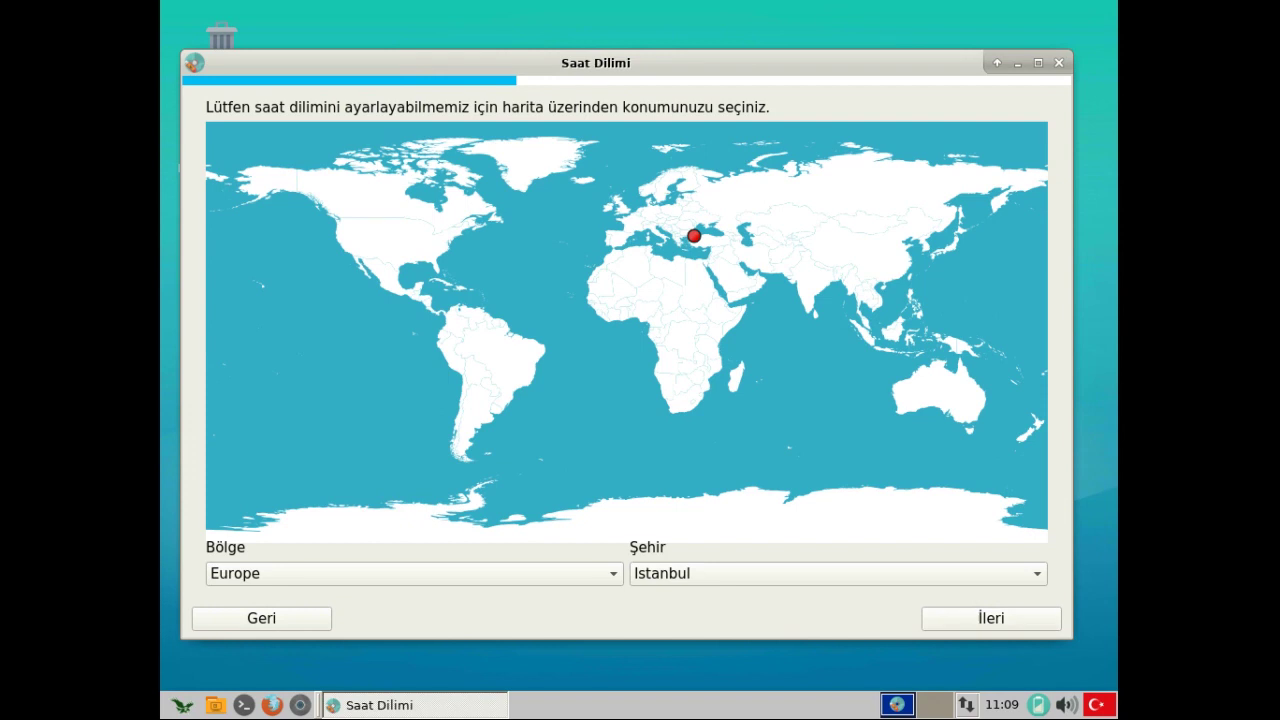
key("Return")
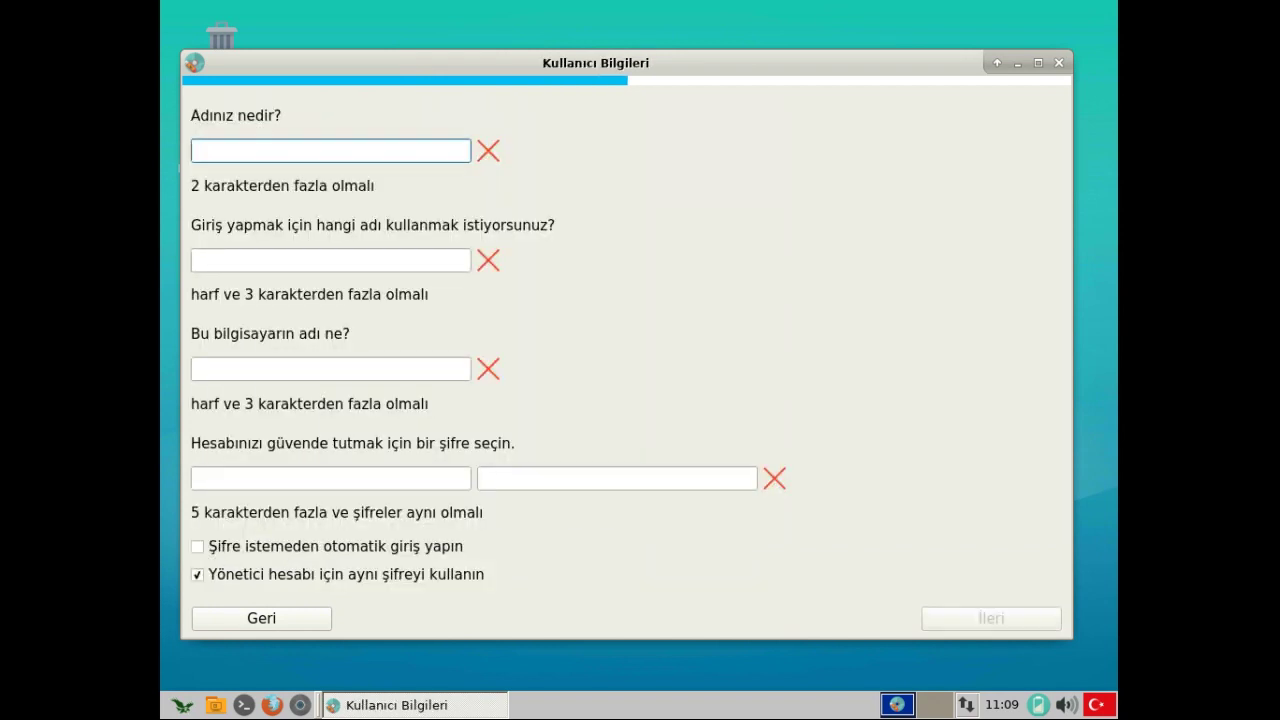
- Enter the user's name and login details, then type the password and its confirmation
type("h")
key("BackSpace")
type("t")
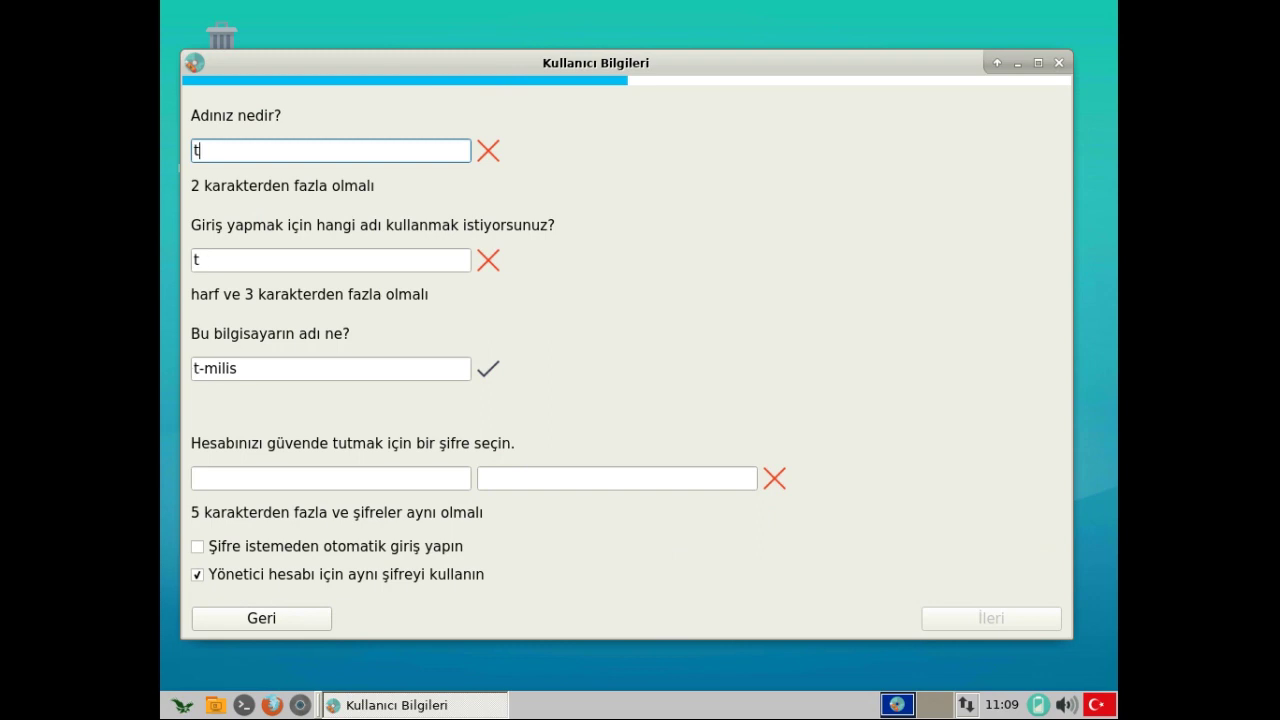
type("eknotux")
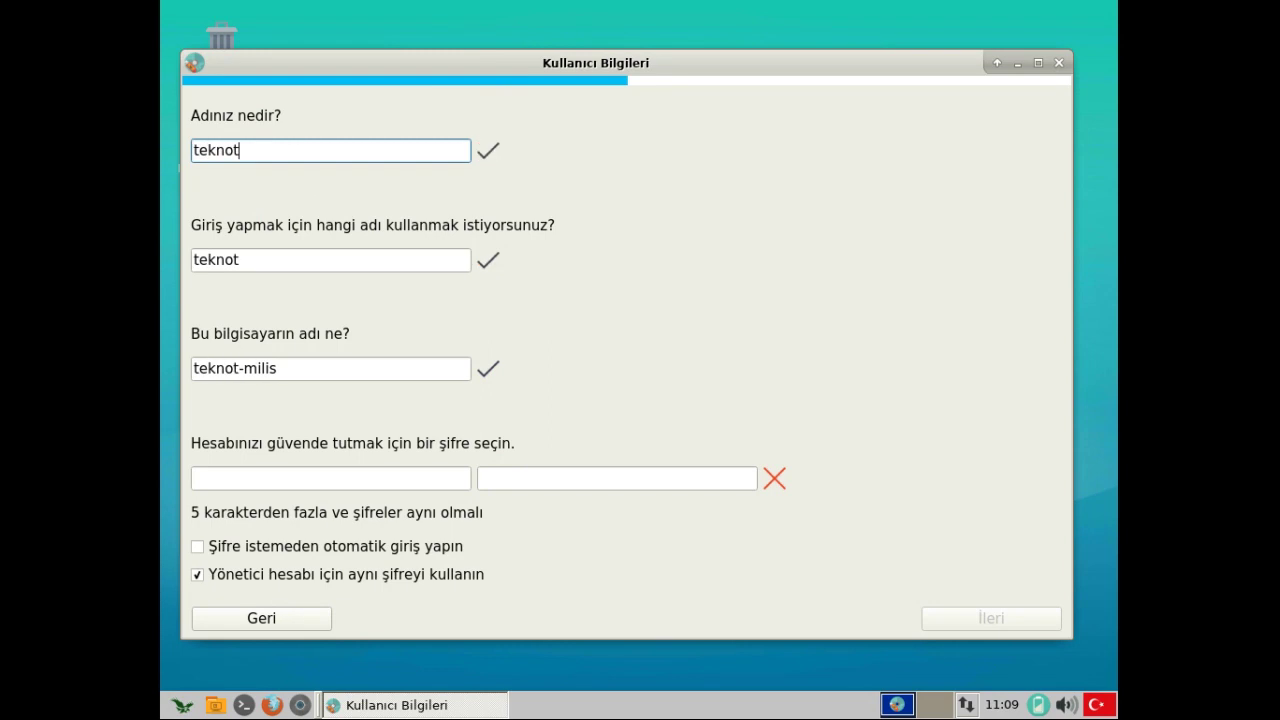
key("Tab")
key("Tab")
key("Tab")
type("1")
key("BackSpace")
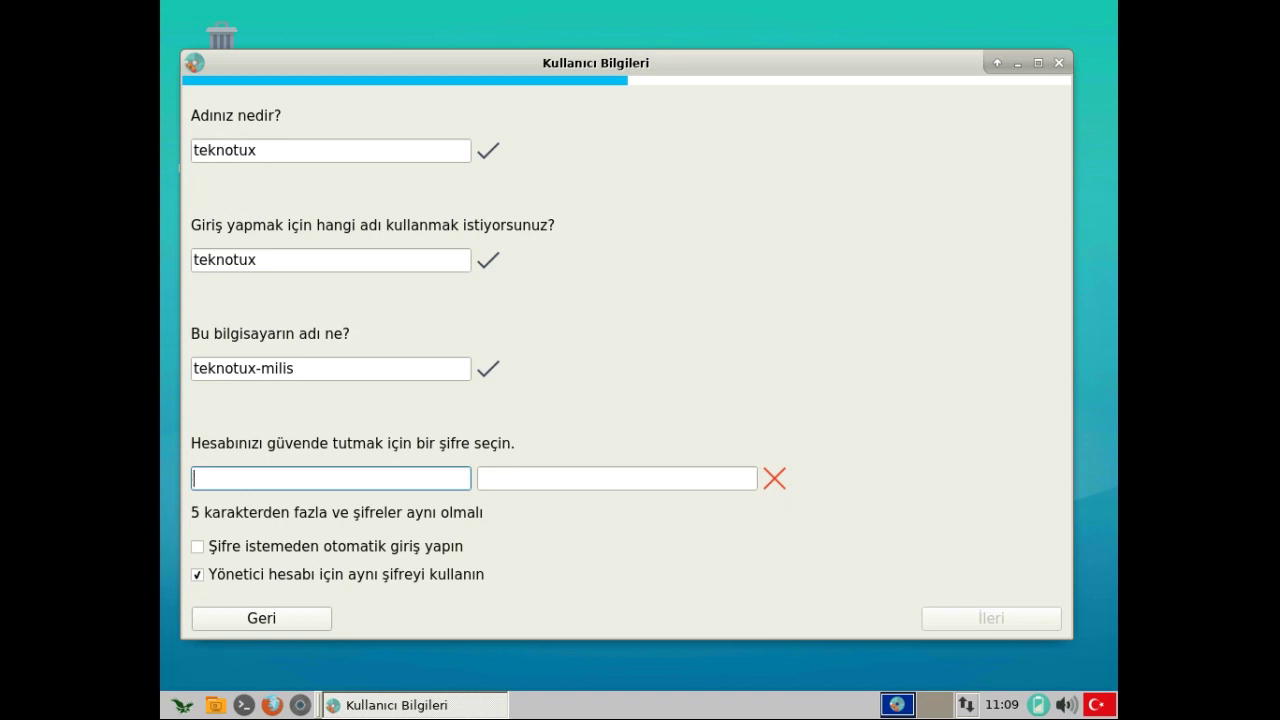
type("12345678")
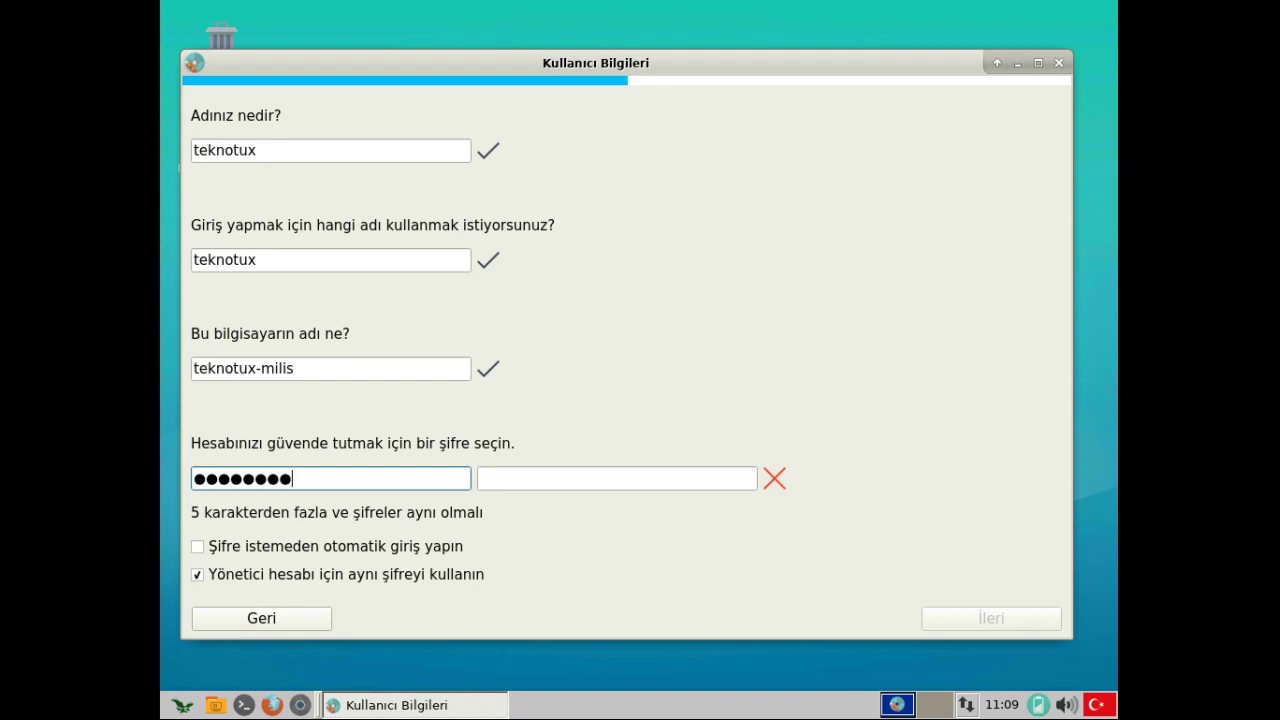
left_click(617, 479)
type("1234567")
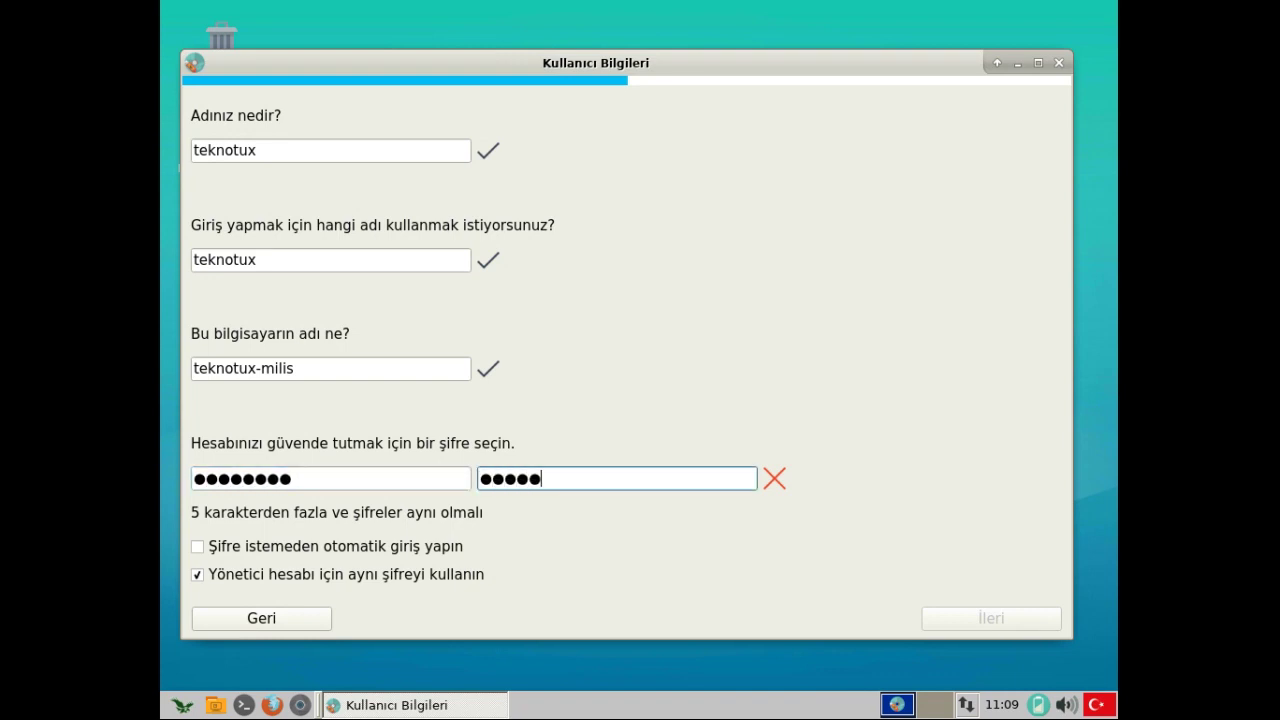
type("8")
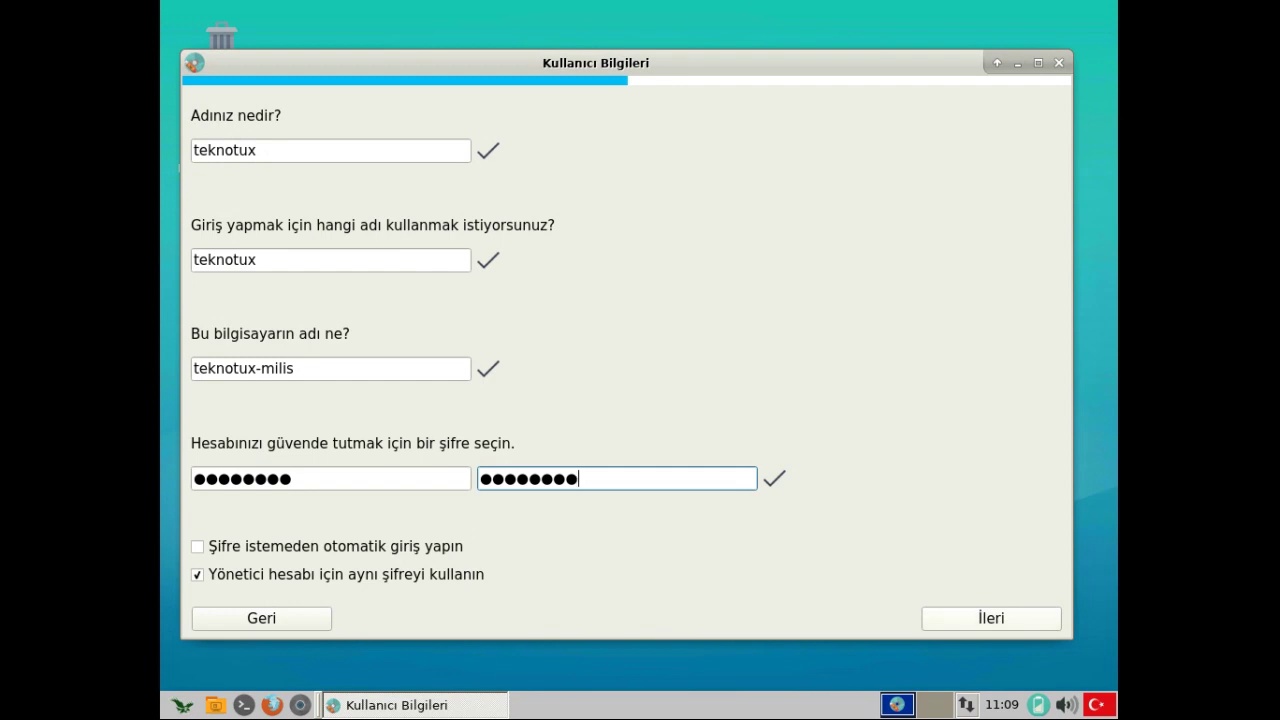
- Enable automatic login and keep the administrator on the same password as the user
left_click(197, 546)
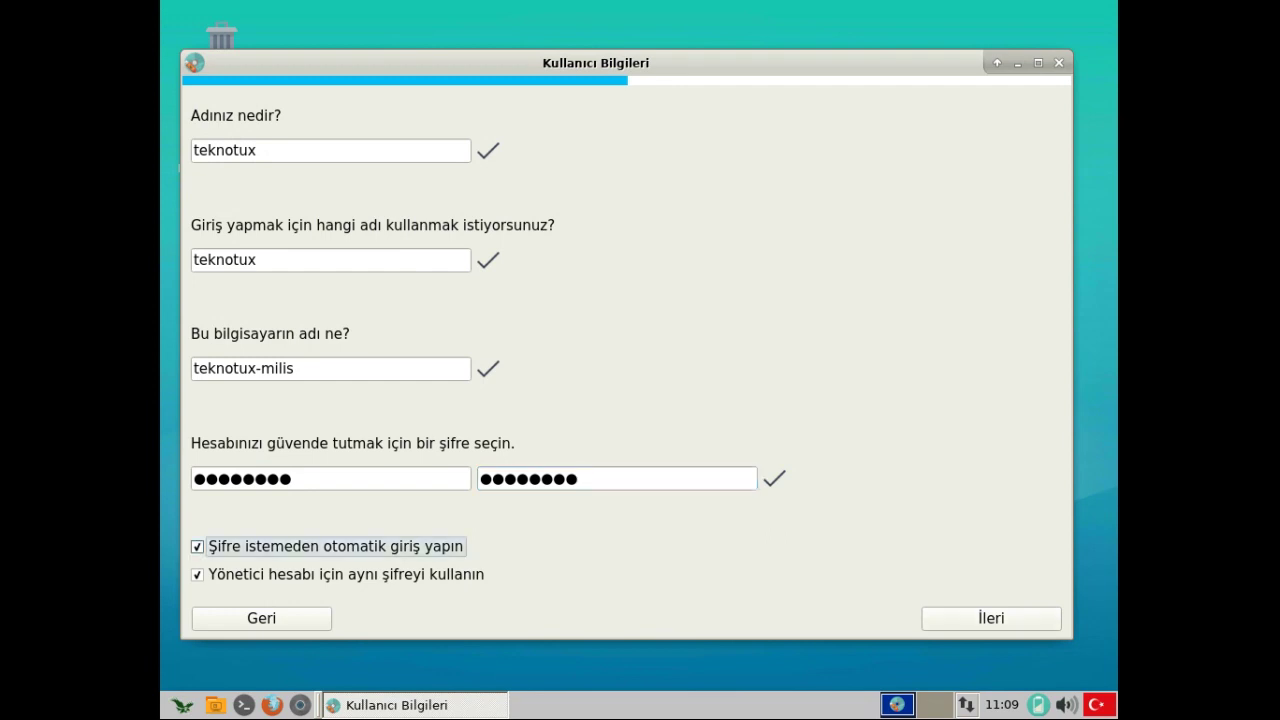
left_click(197, 574)
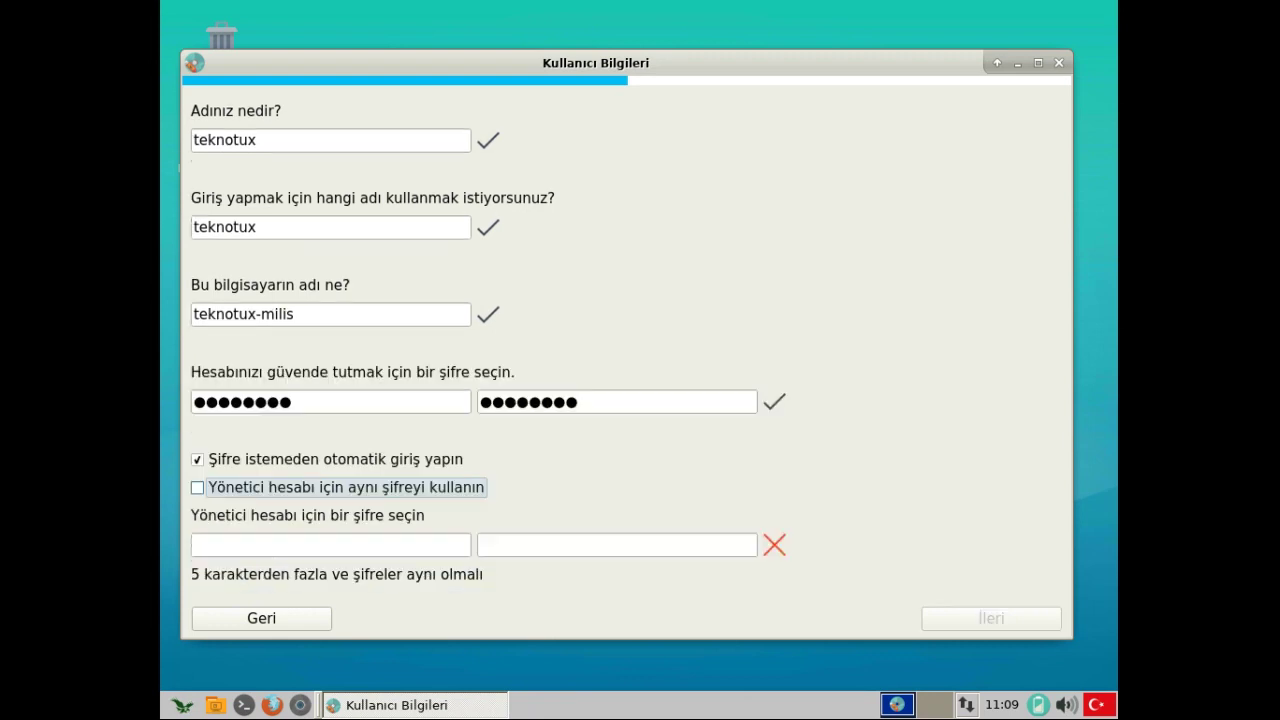
left_click(330, 545)
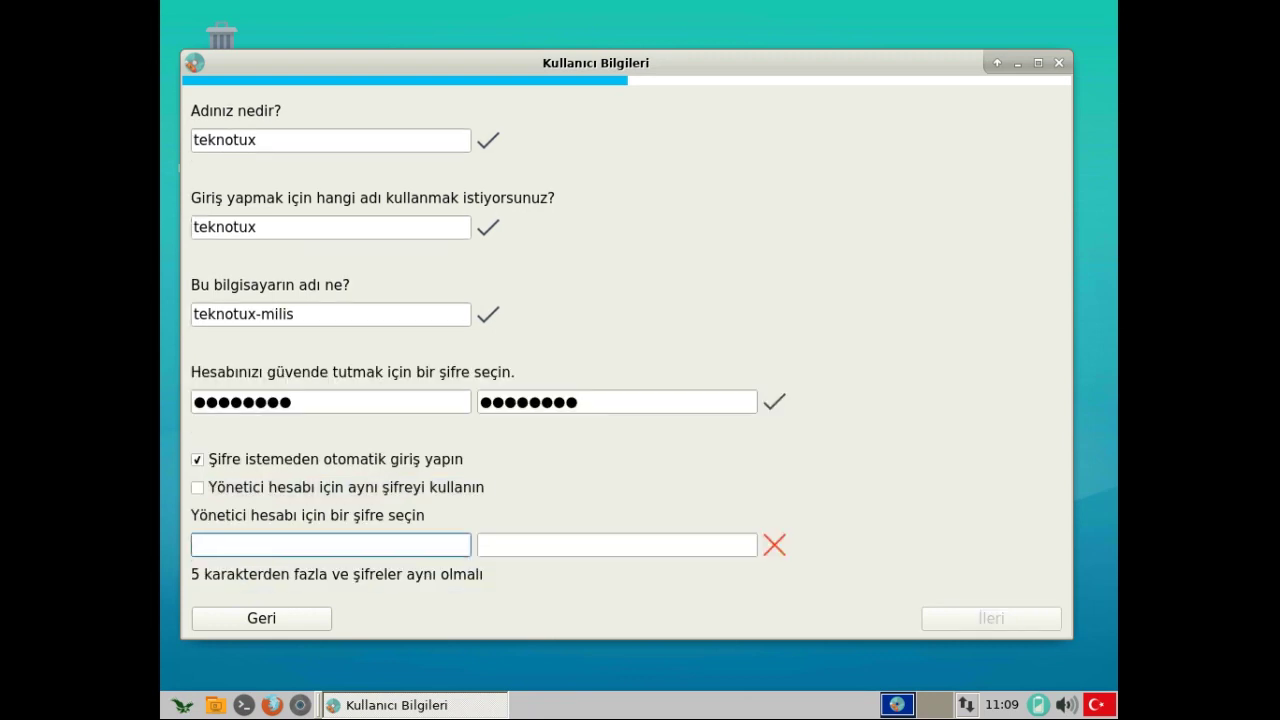
left_click(197, 487)
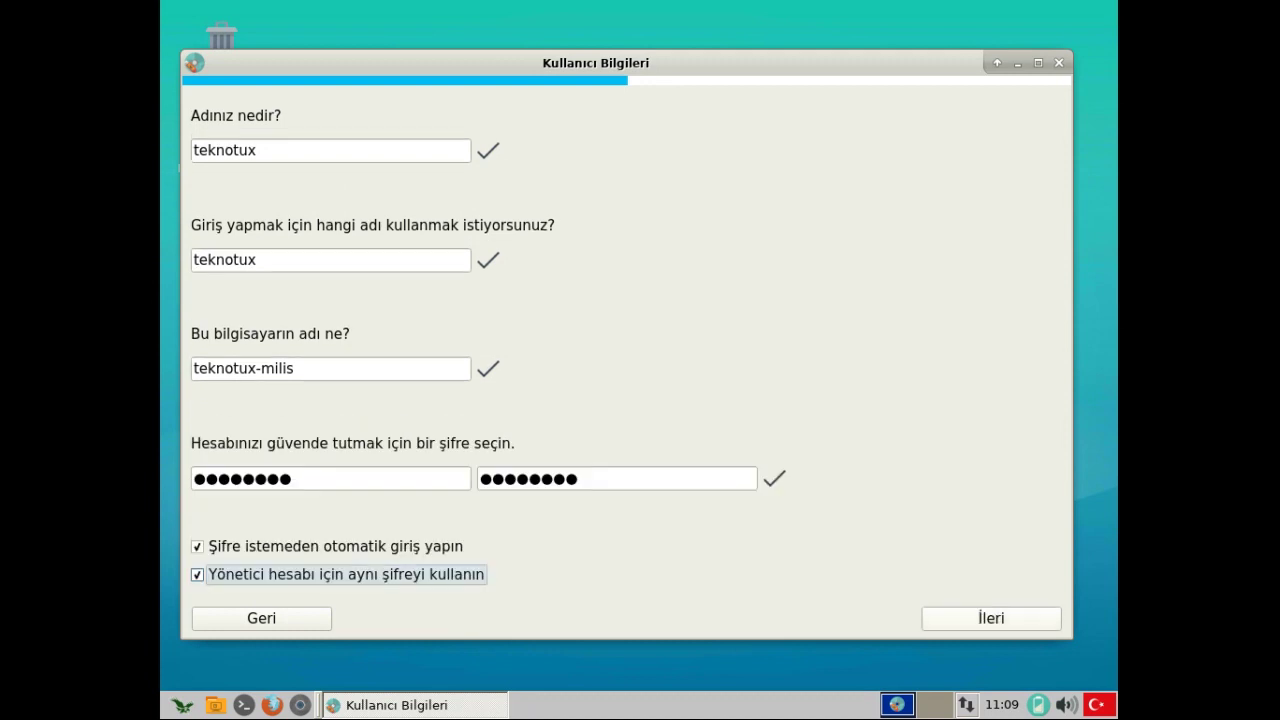
key("Return")
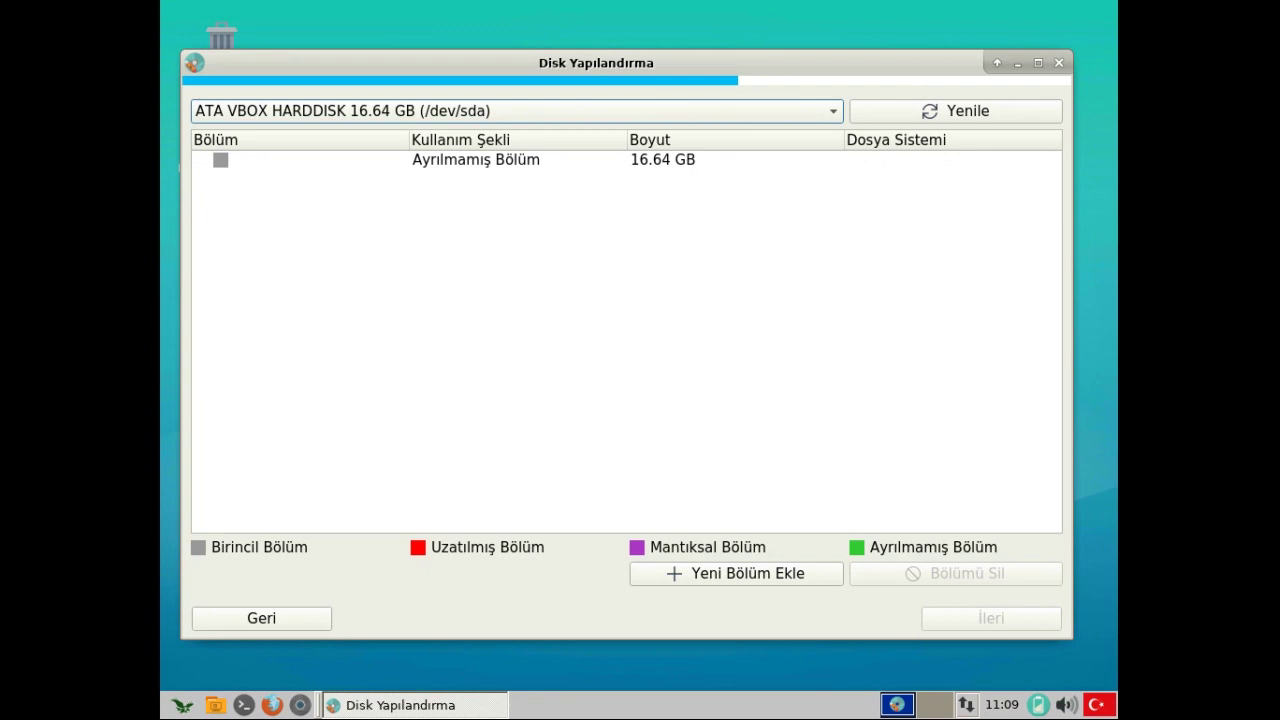
- Create a 1 GB /dev/sda1 partition in the unallocated space and set it to Takas Alanı (swap)
left_click(475, 159)
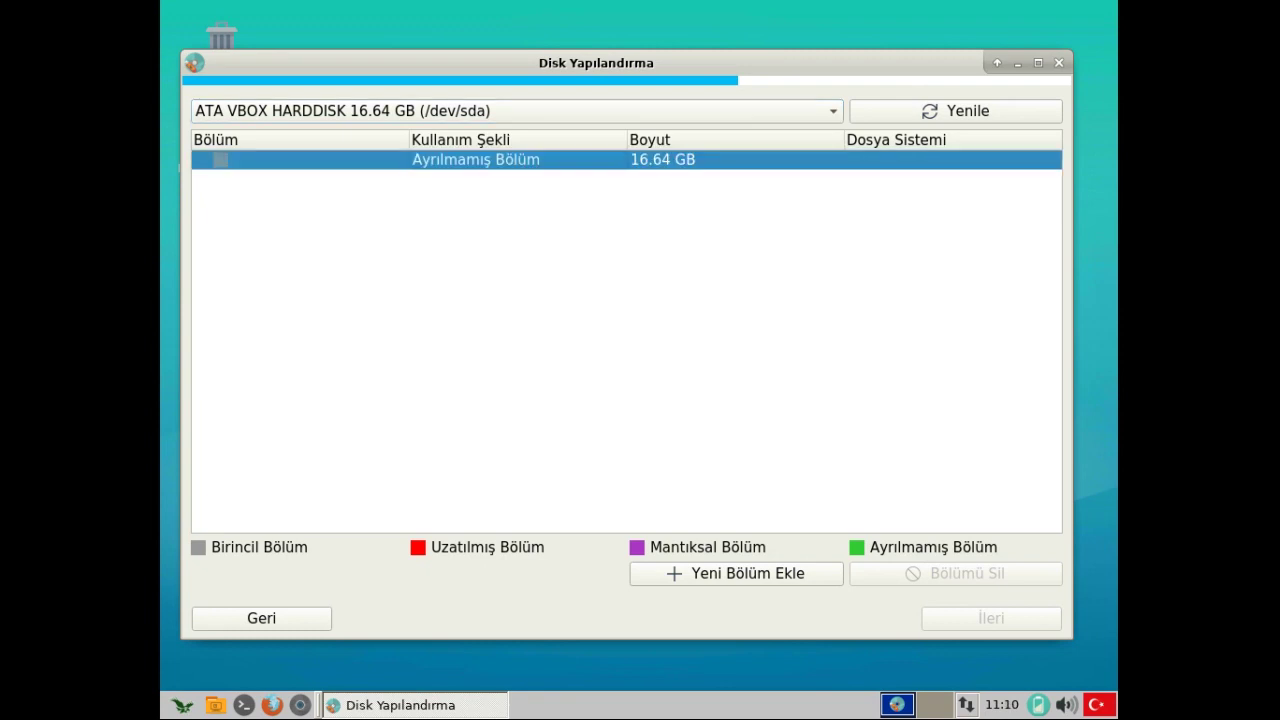
left_click(736, 573)
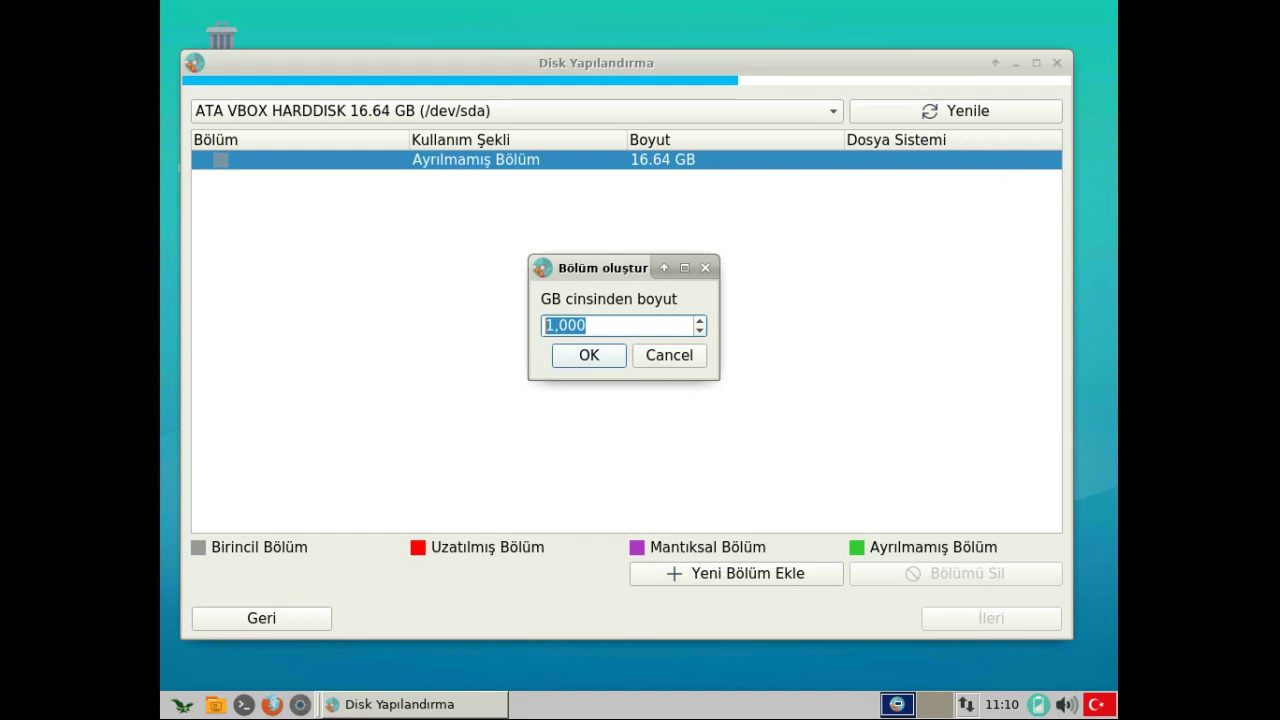
key("Return")
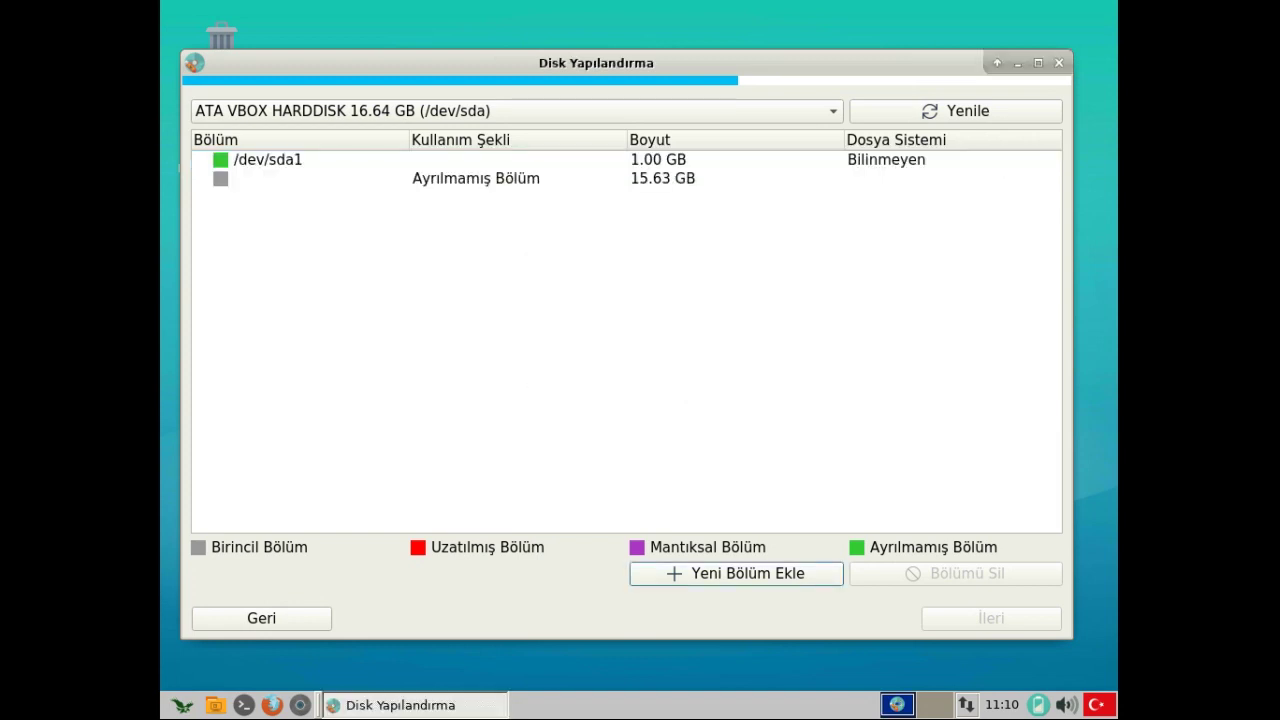
left_click(267, 159)
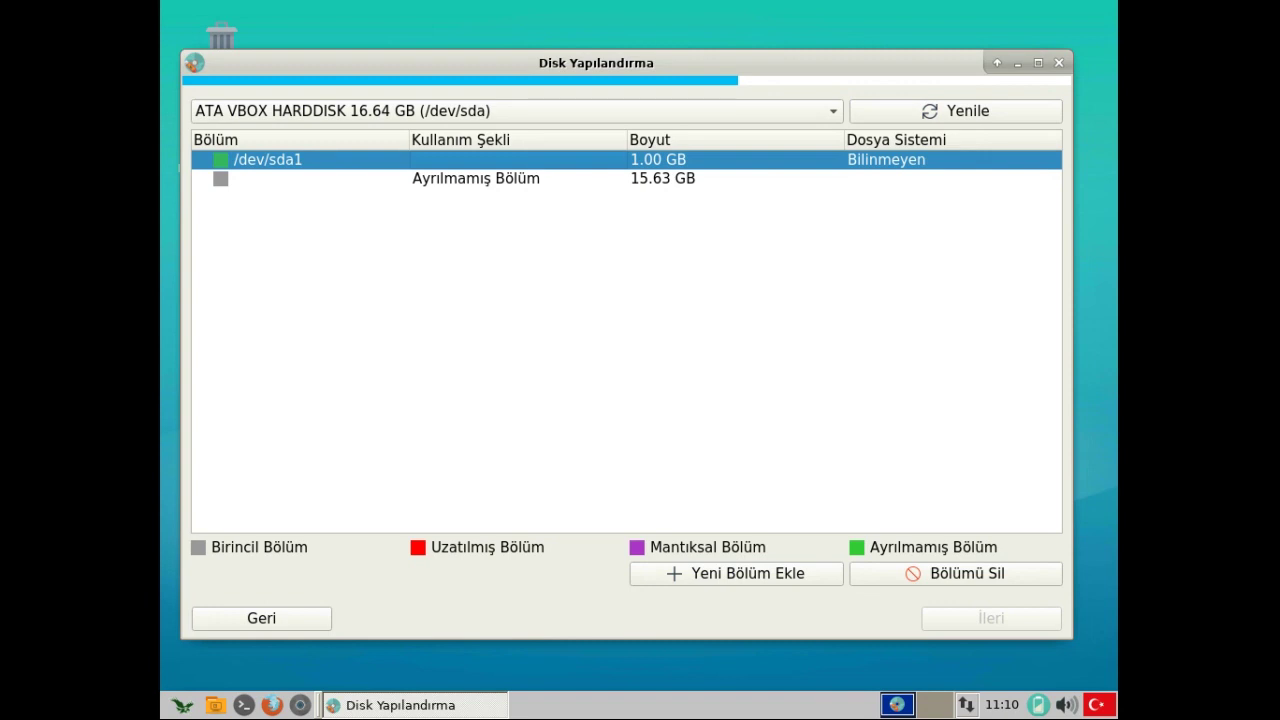
key("Return")
key("space")
key("Down")
key("Up")
key("Return")
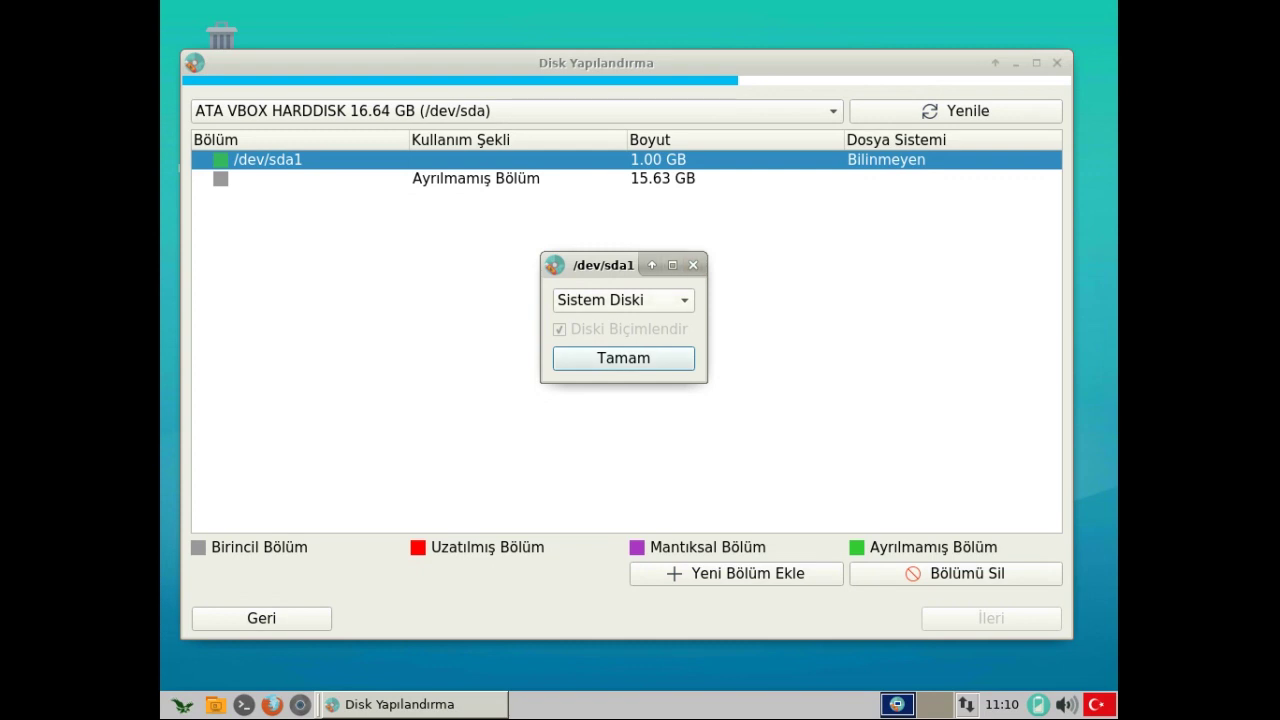
key("space")
key("Down")
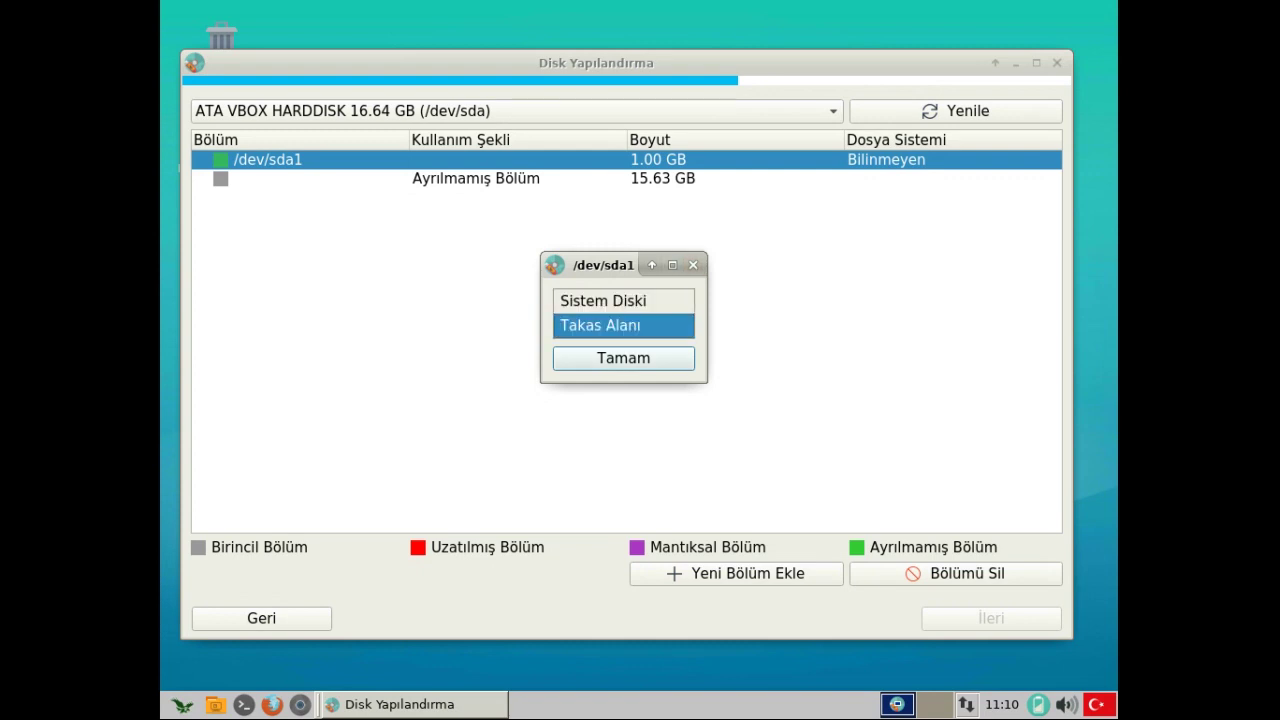
key("Return")
key("Return")
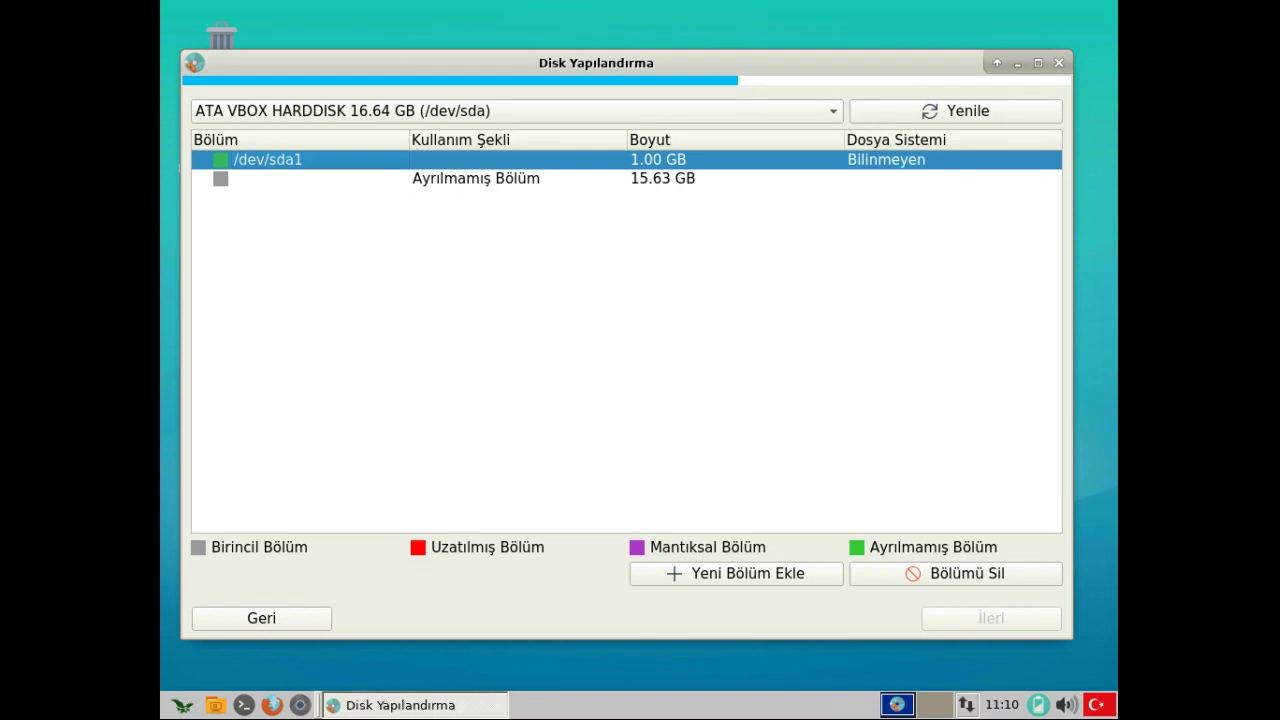
- Create a 15.63 GB /dev/sda2 system partition from the remaining space and proceed to the summary
left_click(476, 178)
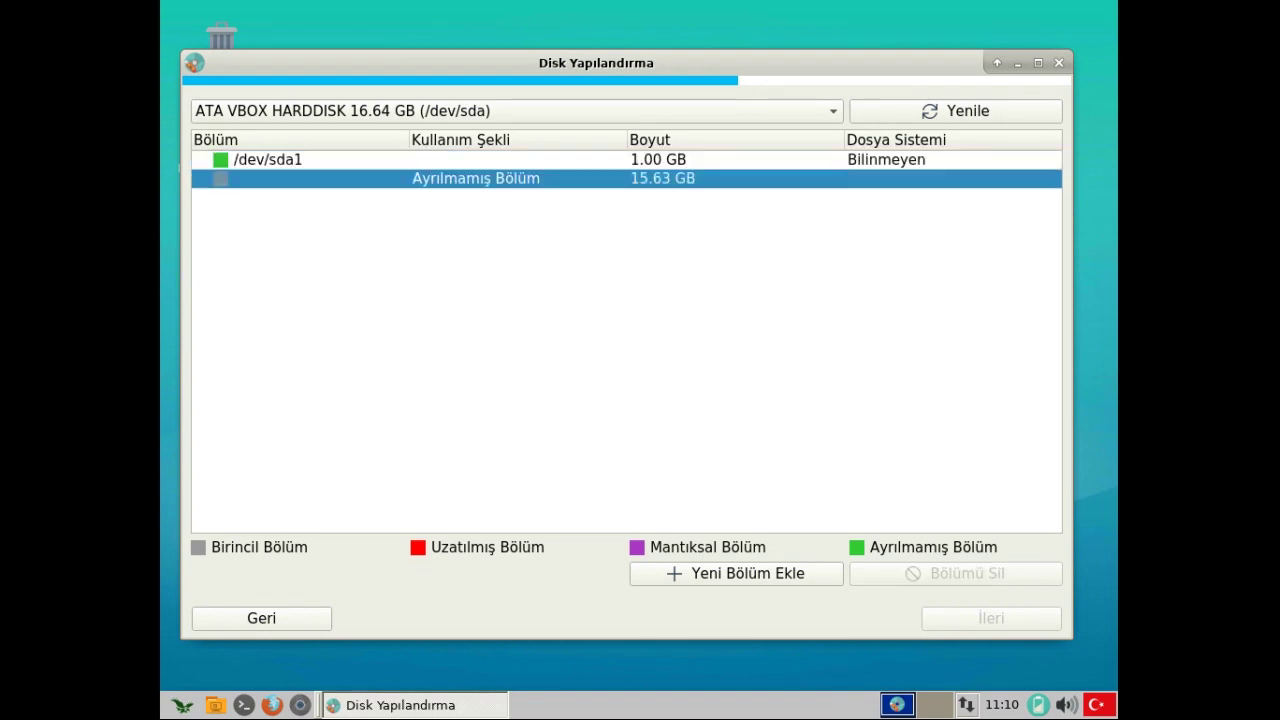
key("Return")
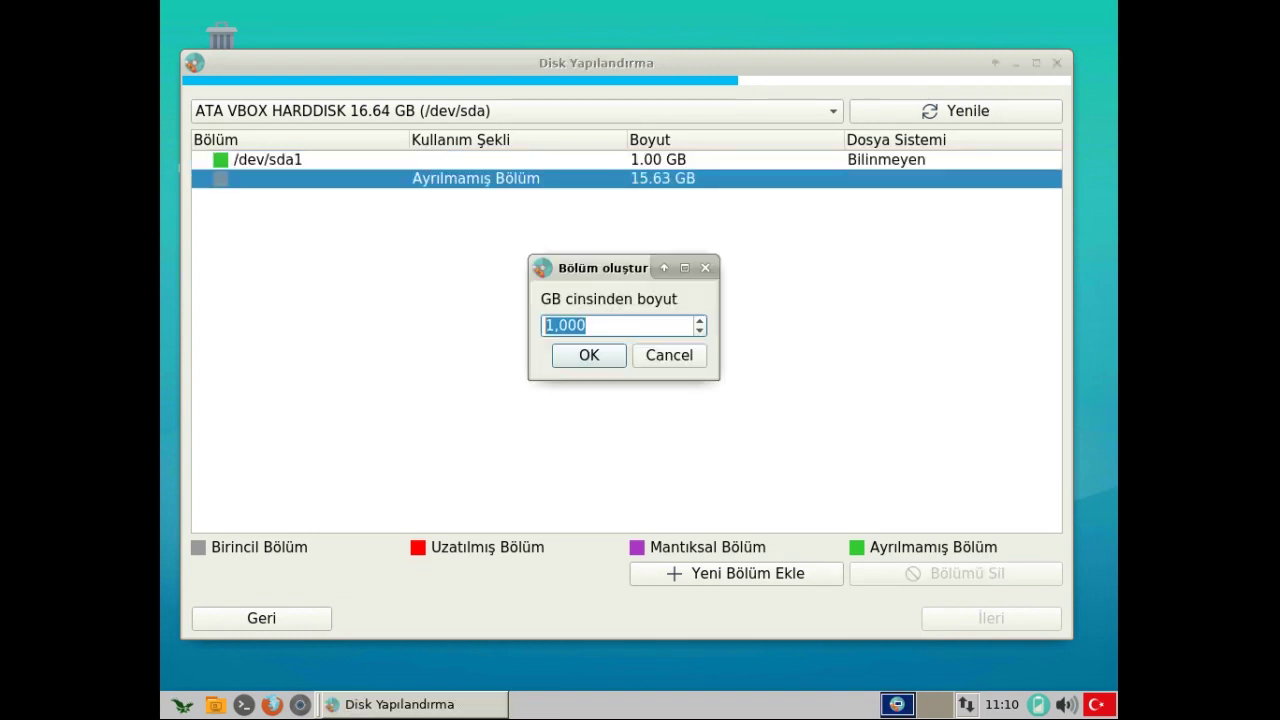
type("15,63")
key("Return")
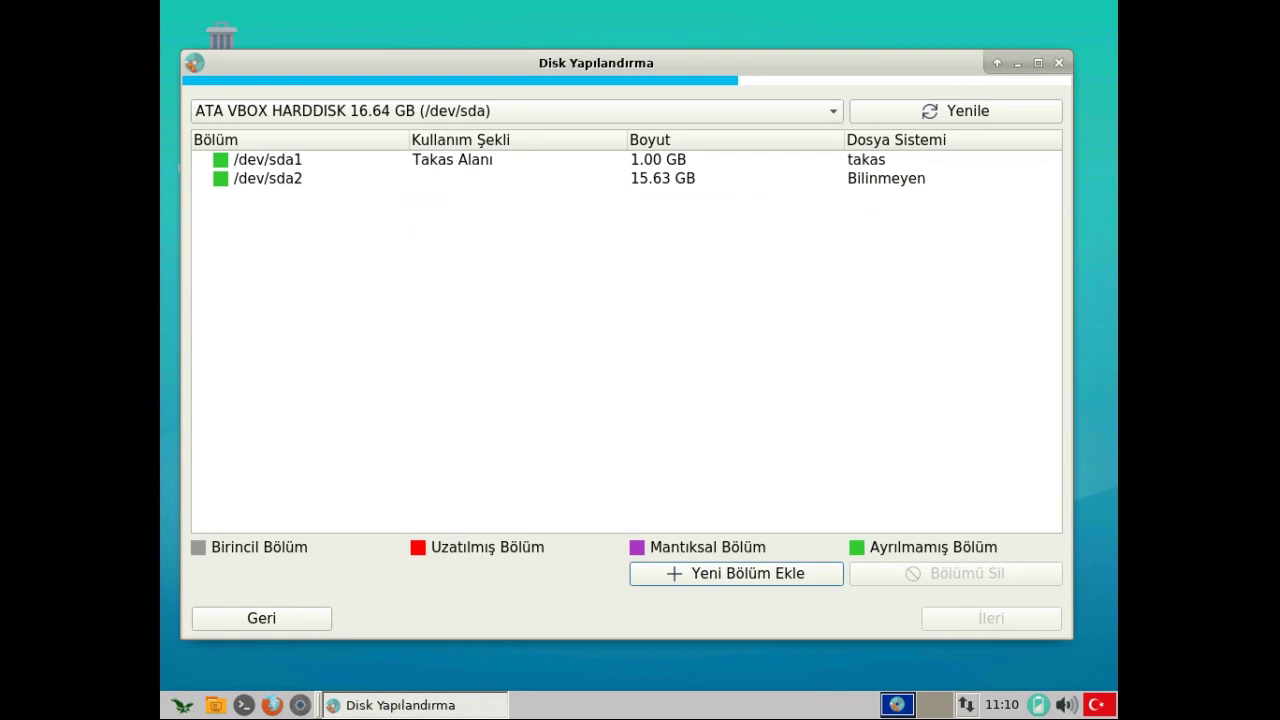
left_click(267, 178)
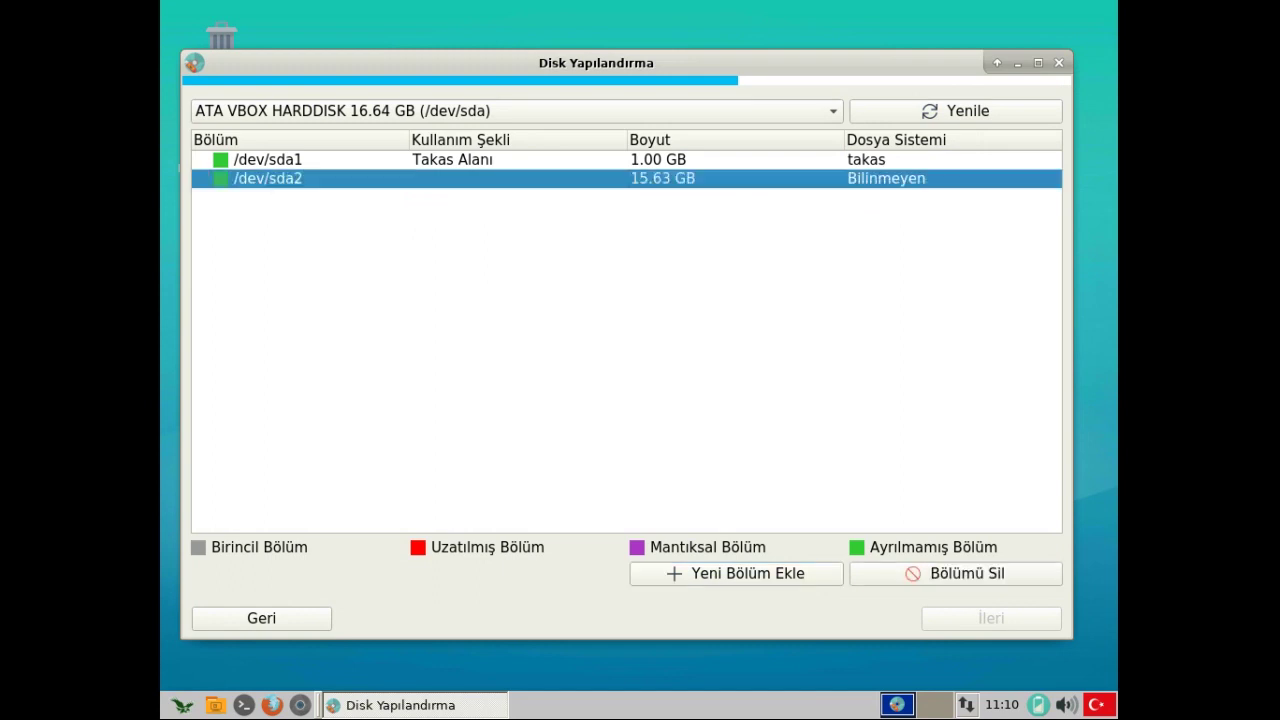
key("Return")
key("Return")
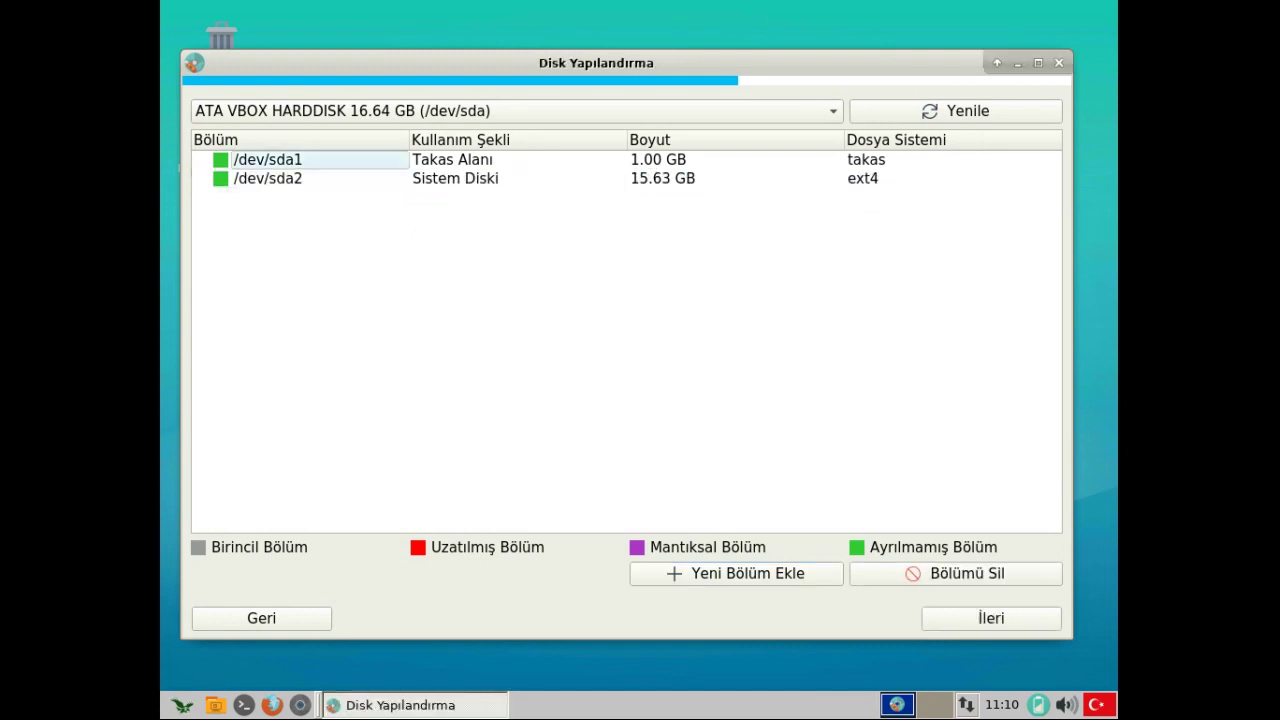
left_click(267, 159)
left_click(267, 178)
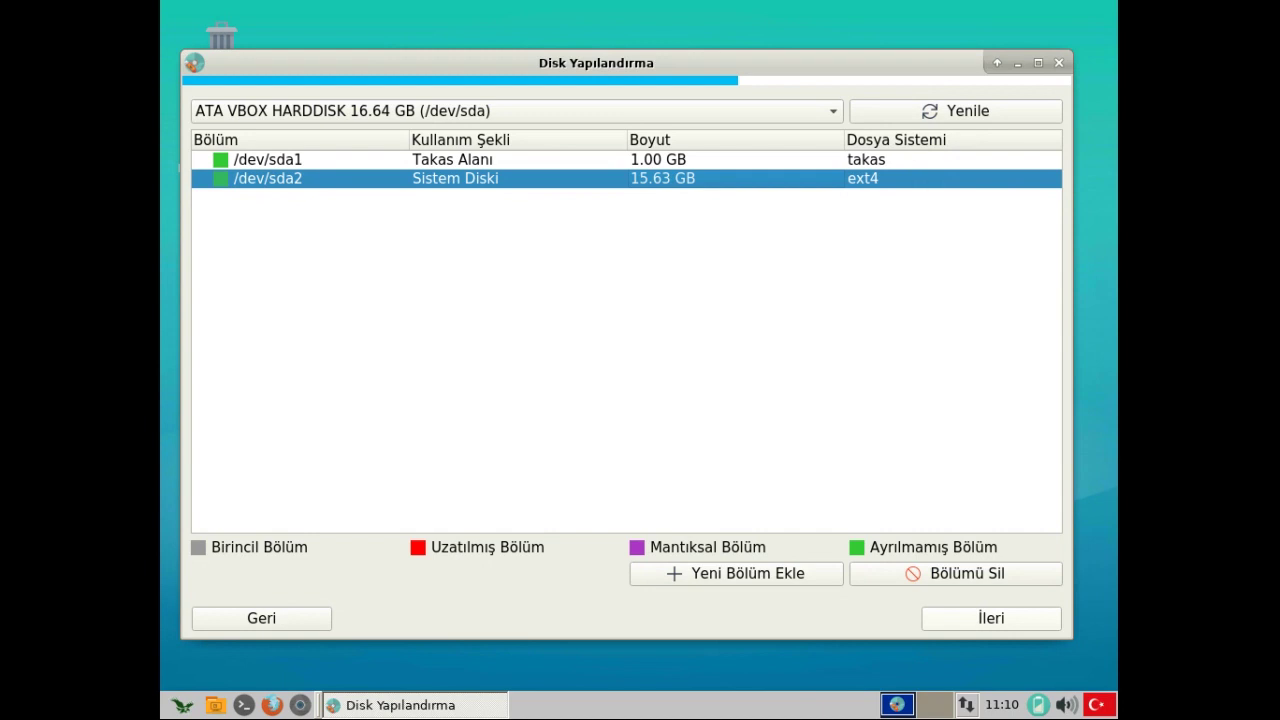
left_click(991, 618)
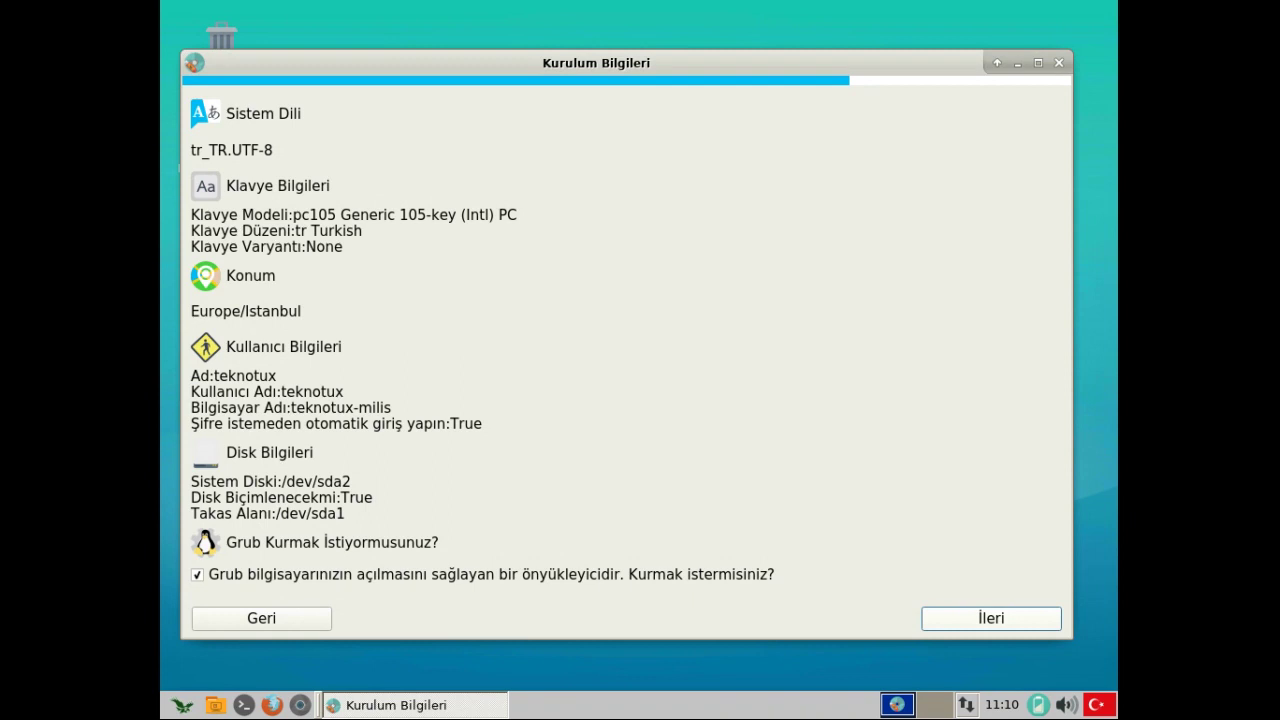
- Accept the installation summary and confirm applying the changes to the disk
left_click(991, 618)
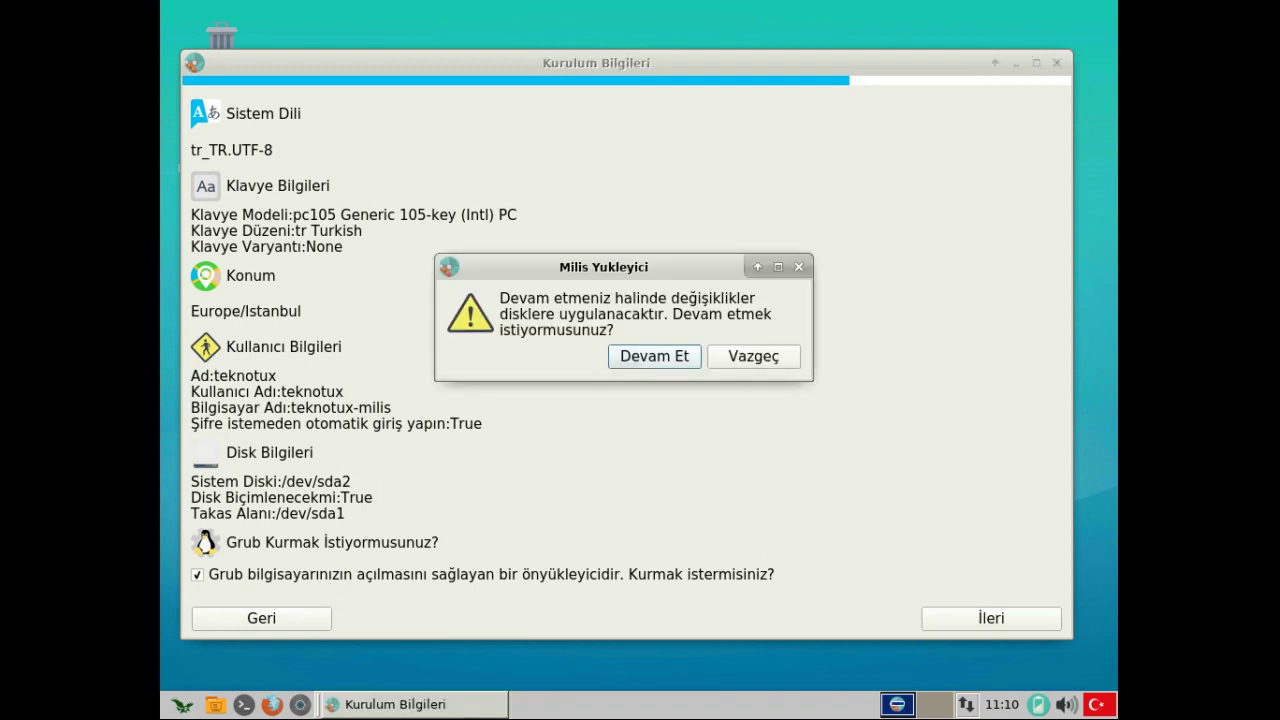
key("Return")
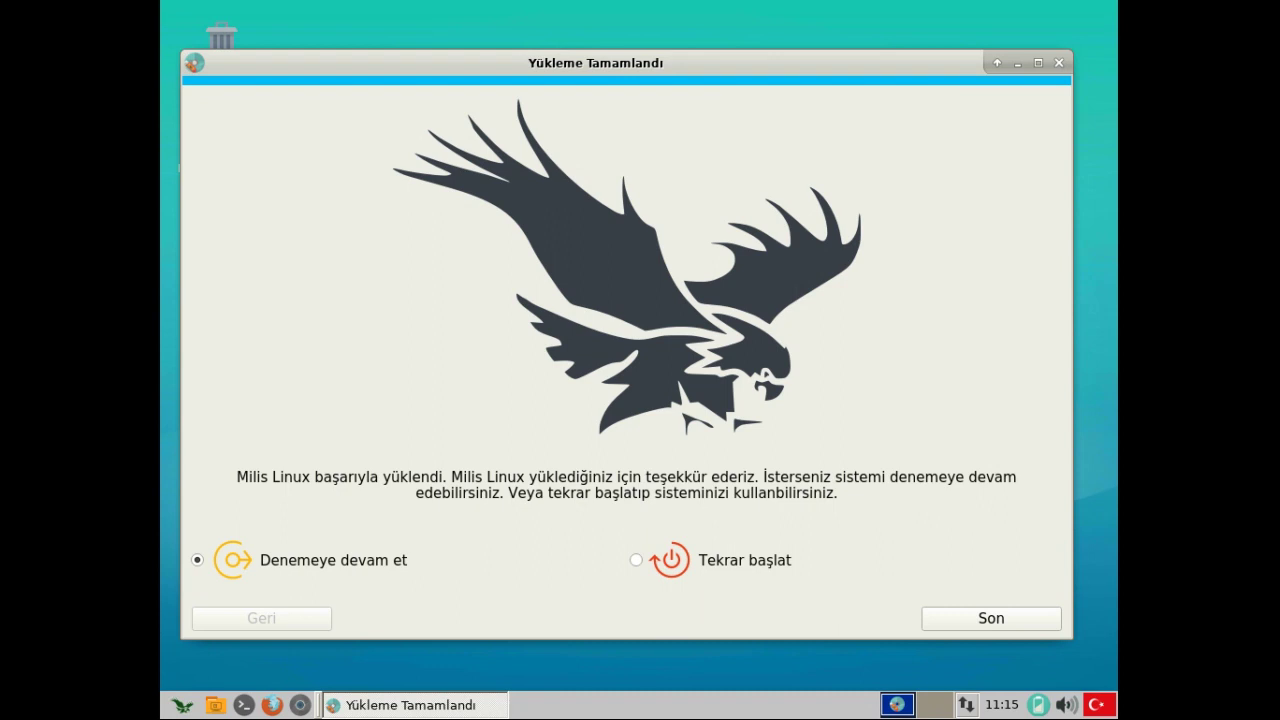
- Reboot into the installed system, log in with the user password, and dismiss the network notification
left_click(668, 560)
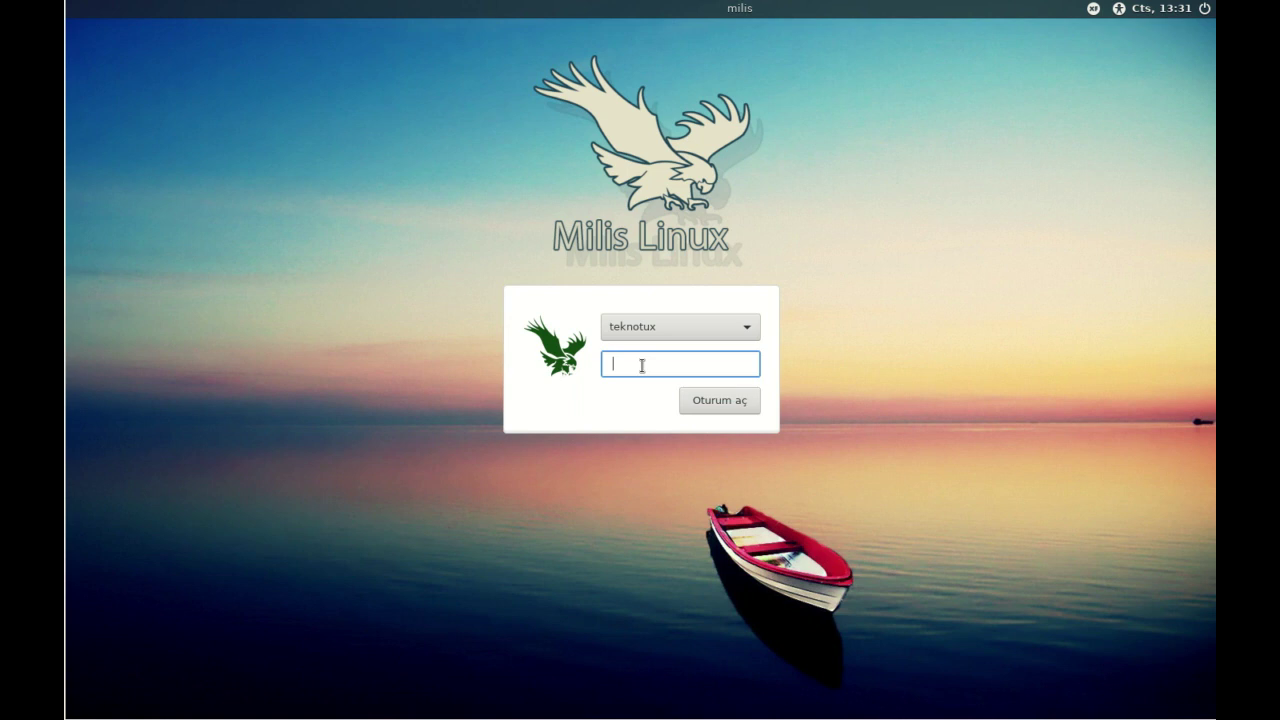
type("••••••")
key("Return")
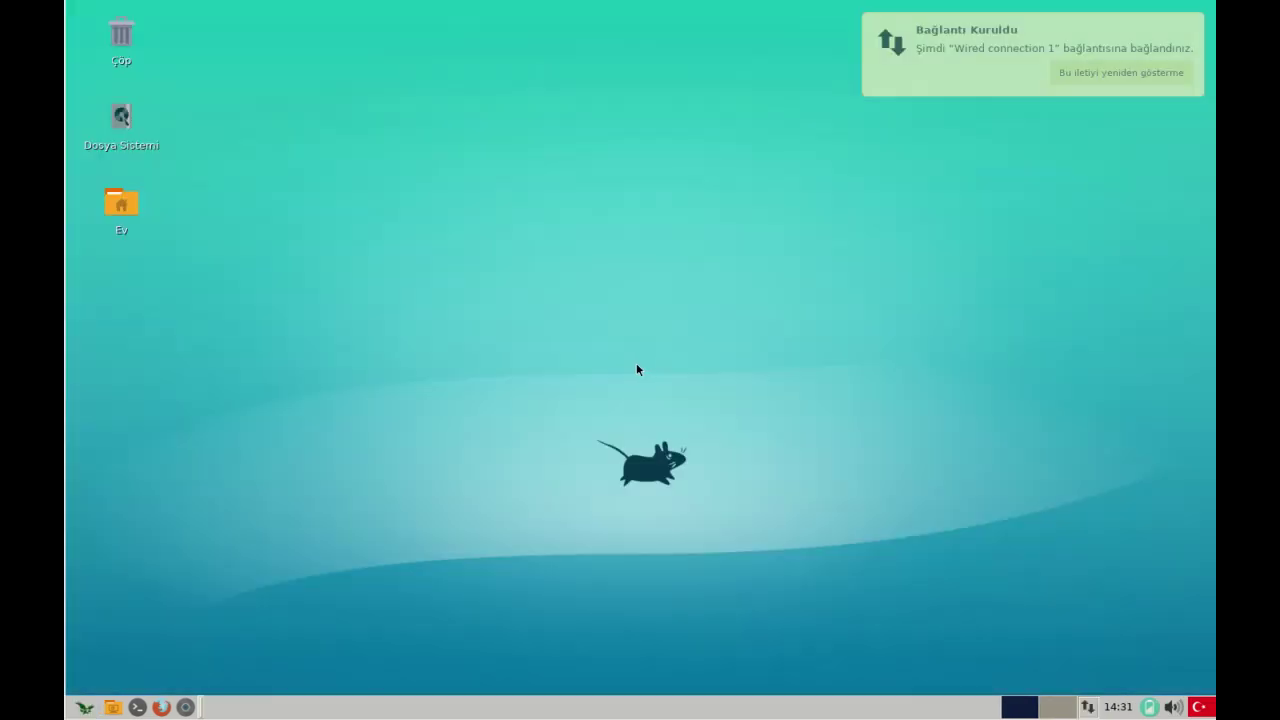
left_click(942, 76)
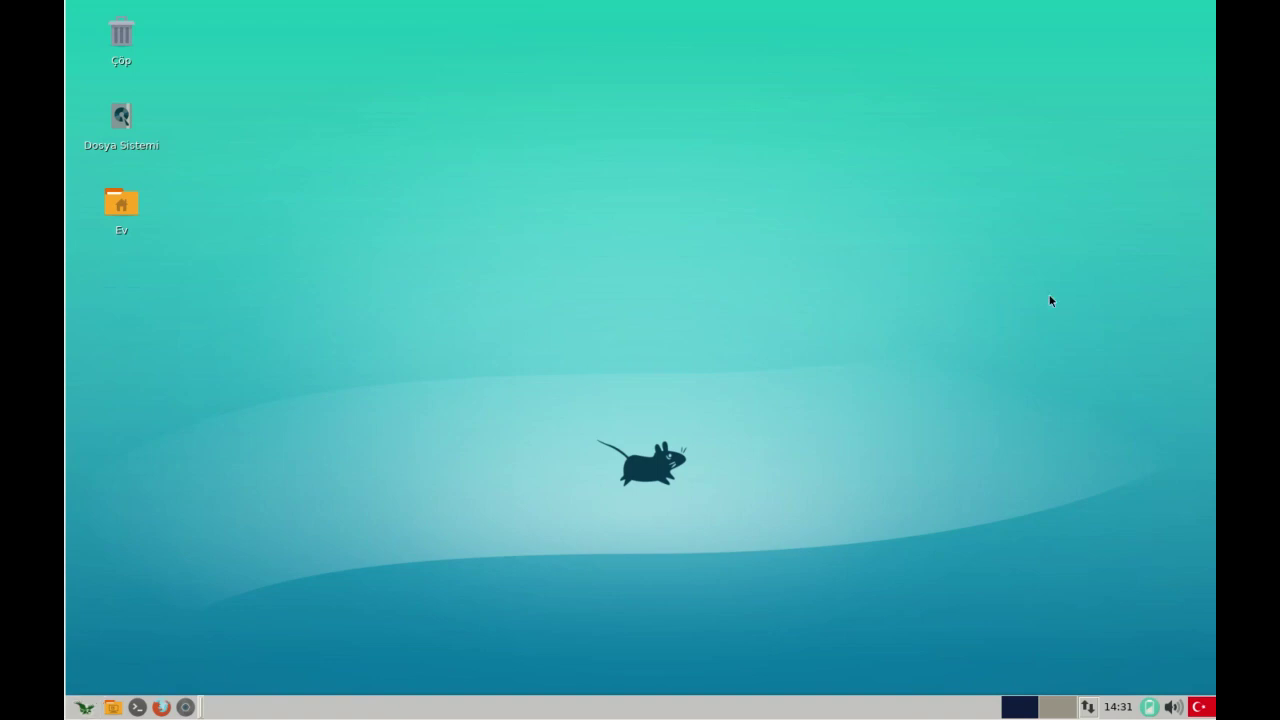
right_click(897, 315)
left_click(765, 248)
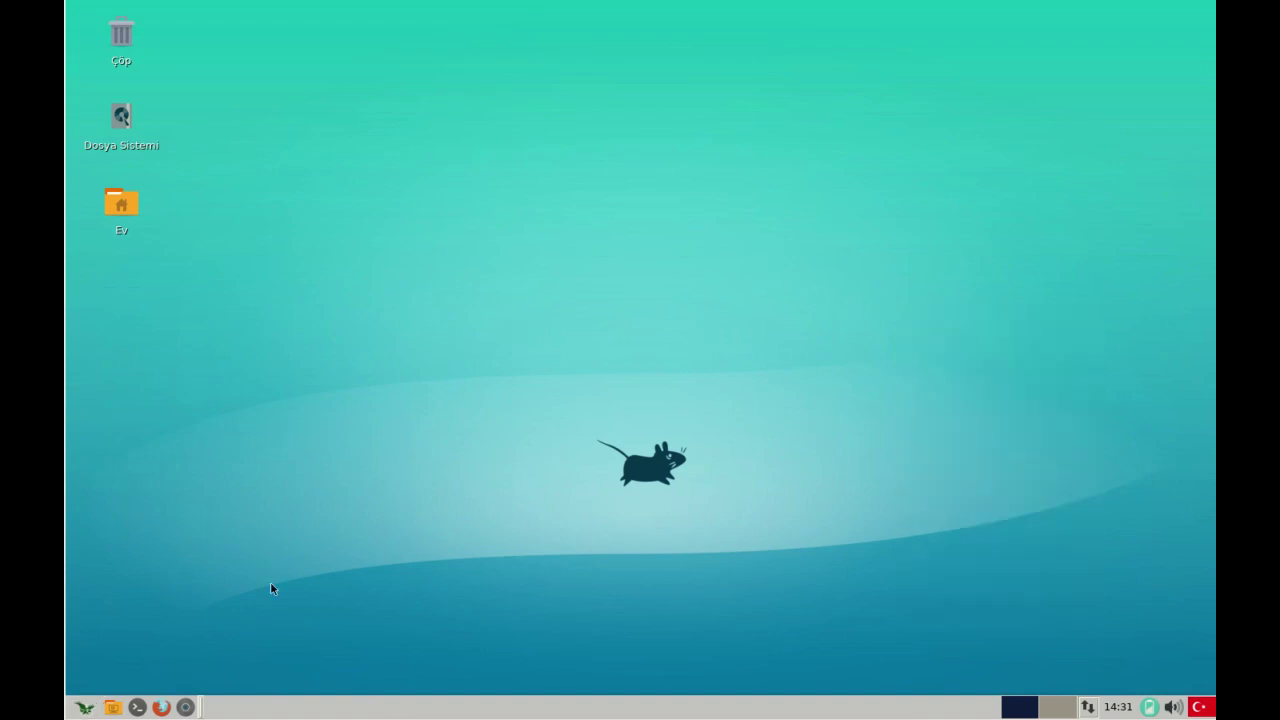
left_click(140, 706)
left_click_drag(306, 11, 655, 158)
type("uname -a")
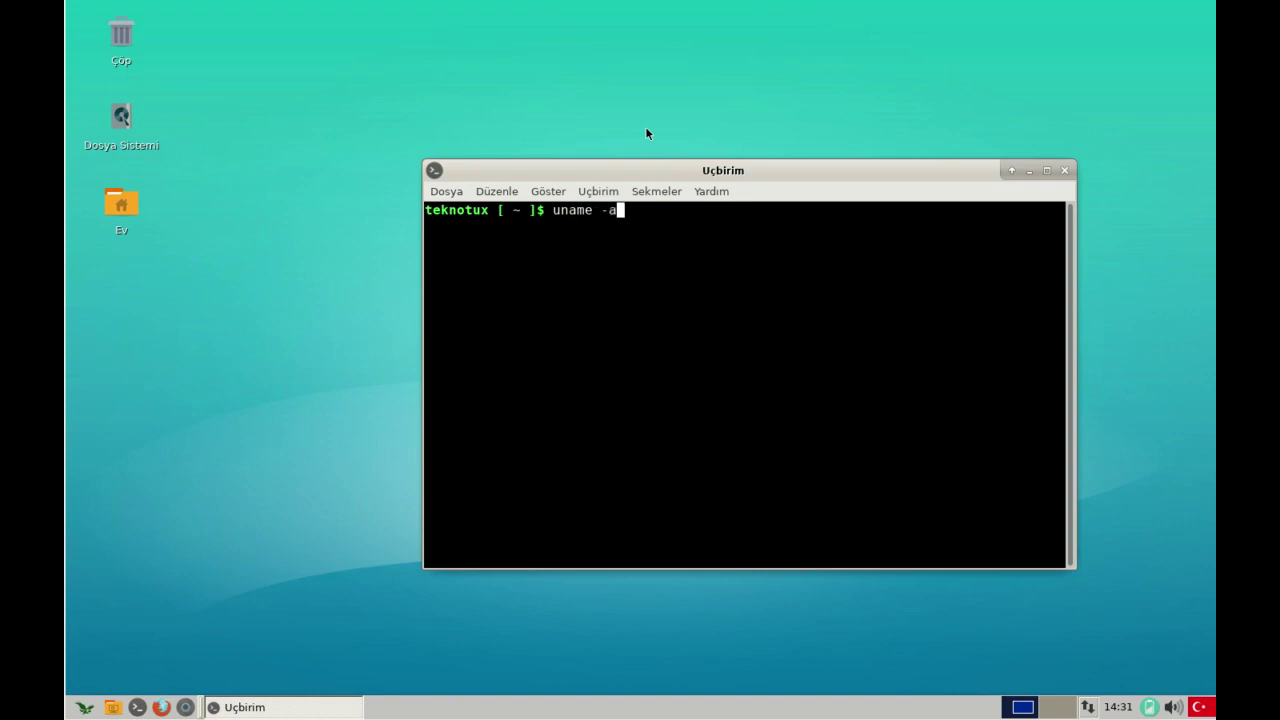
key("Return")
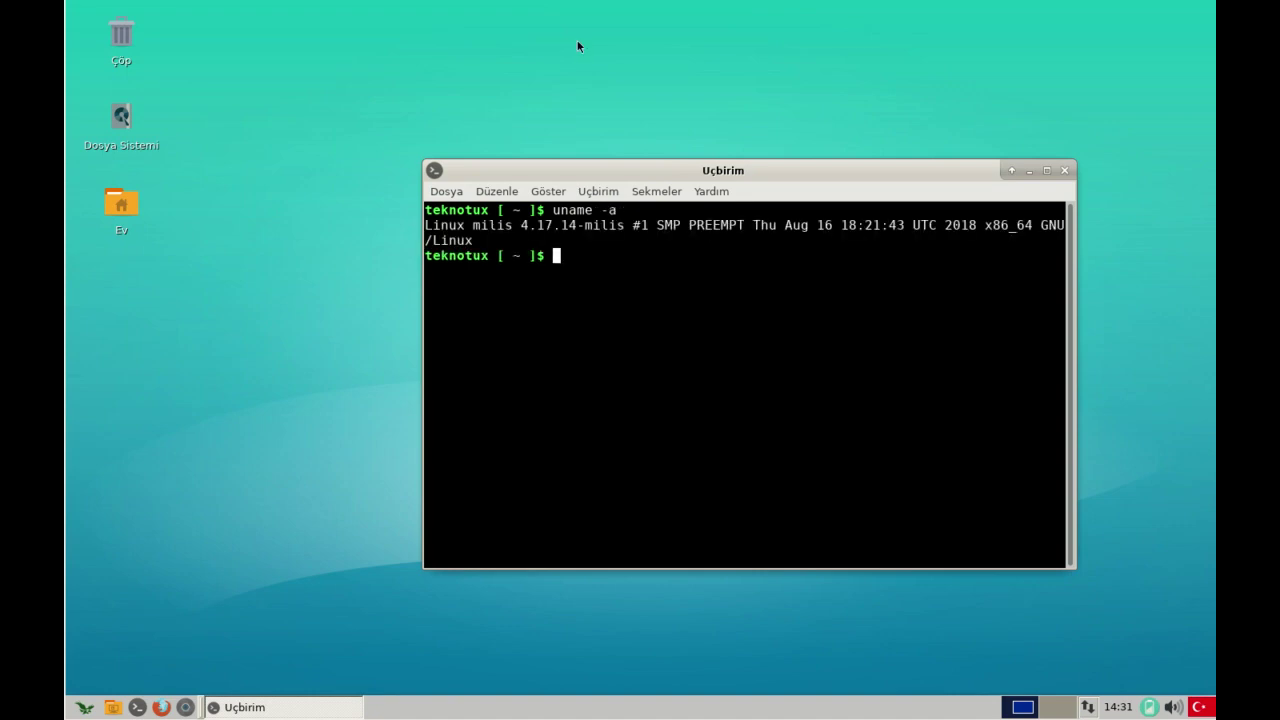
left_click_drag(758, 225, 866, 226)
left_click(817, 221)
double_click(545, 225)
left_click(547, 227)
left_click_drag(519, 227, 588, 227)
left_click(635, 227)
left_click_drag(521, 225, 590, 227)
left_click(634, 219)
left_click_drag(520, 227, 603, 227)
left_click(669, 228)
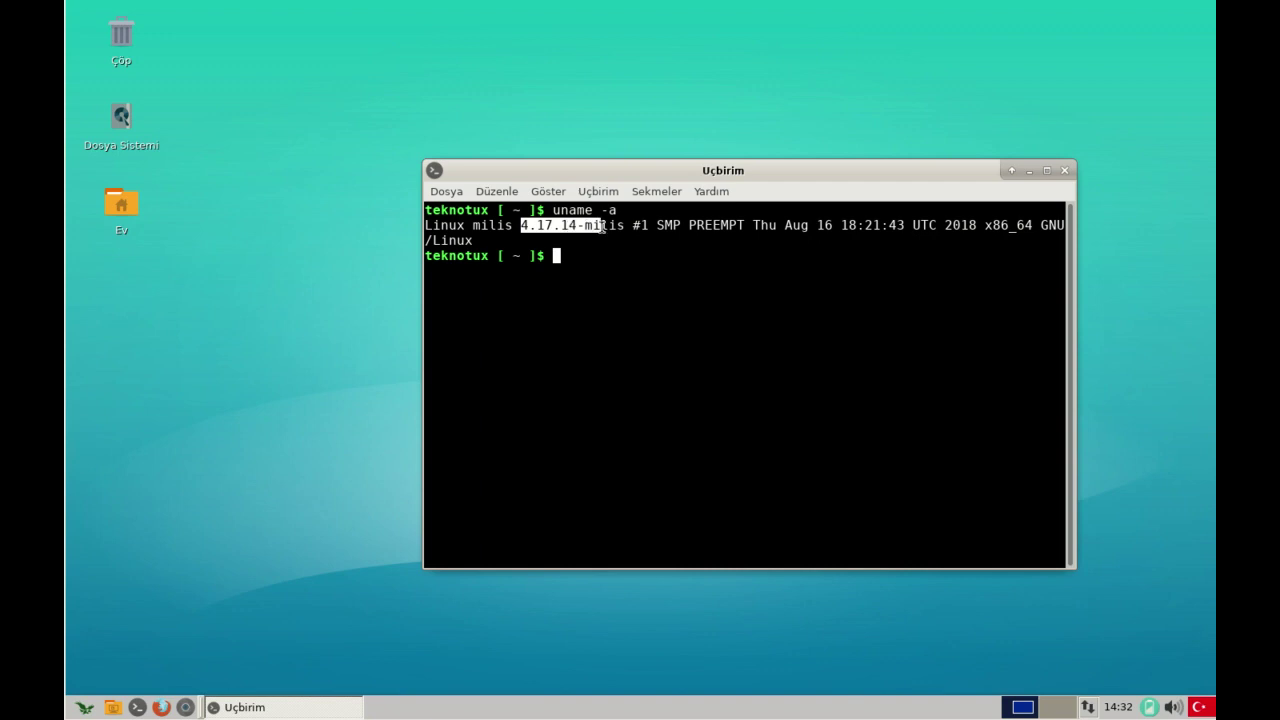
left_click(603, 227)
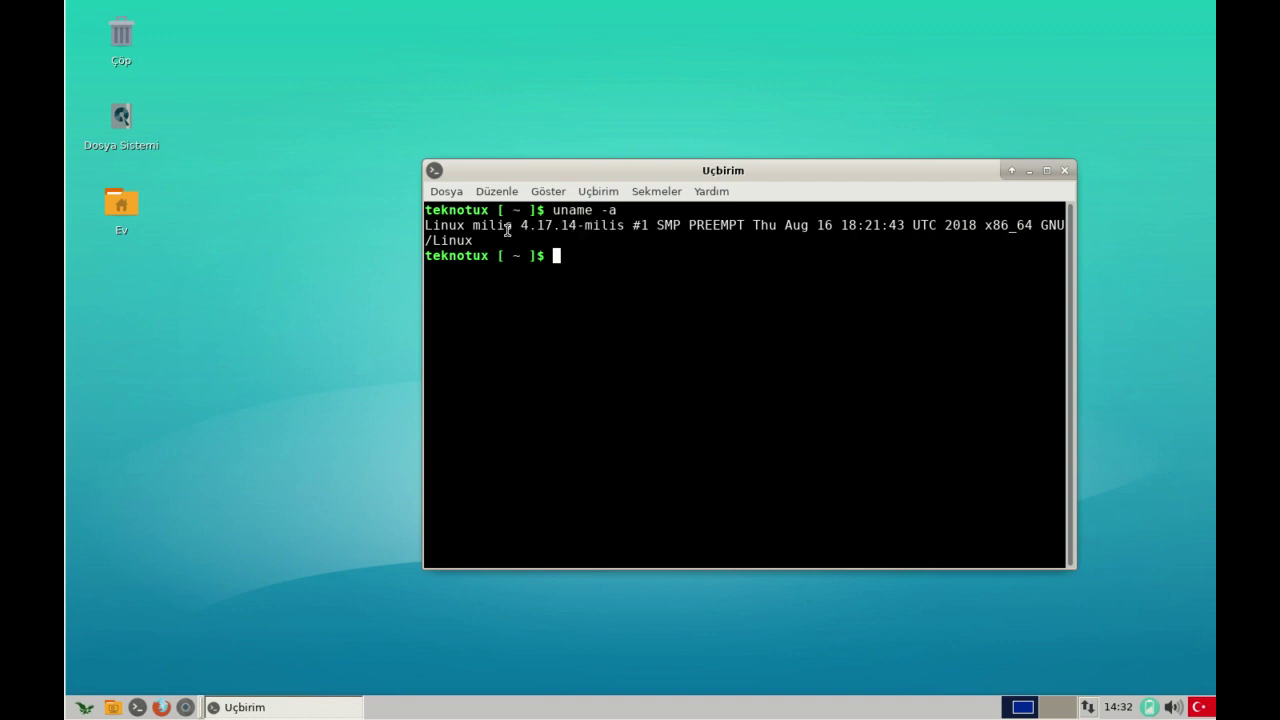
left_click_drag(520, 227, 586, 227)
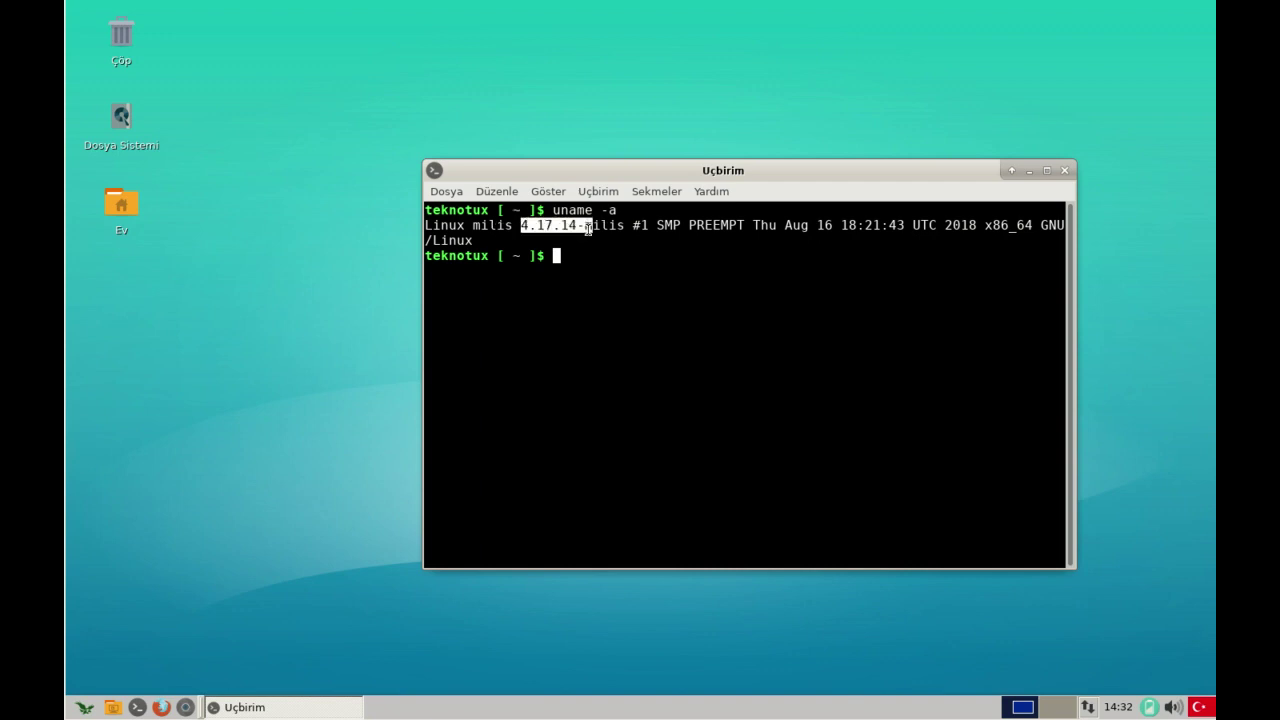
left_click(598, 227)
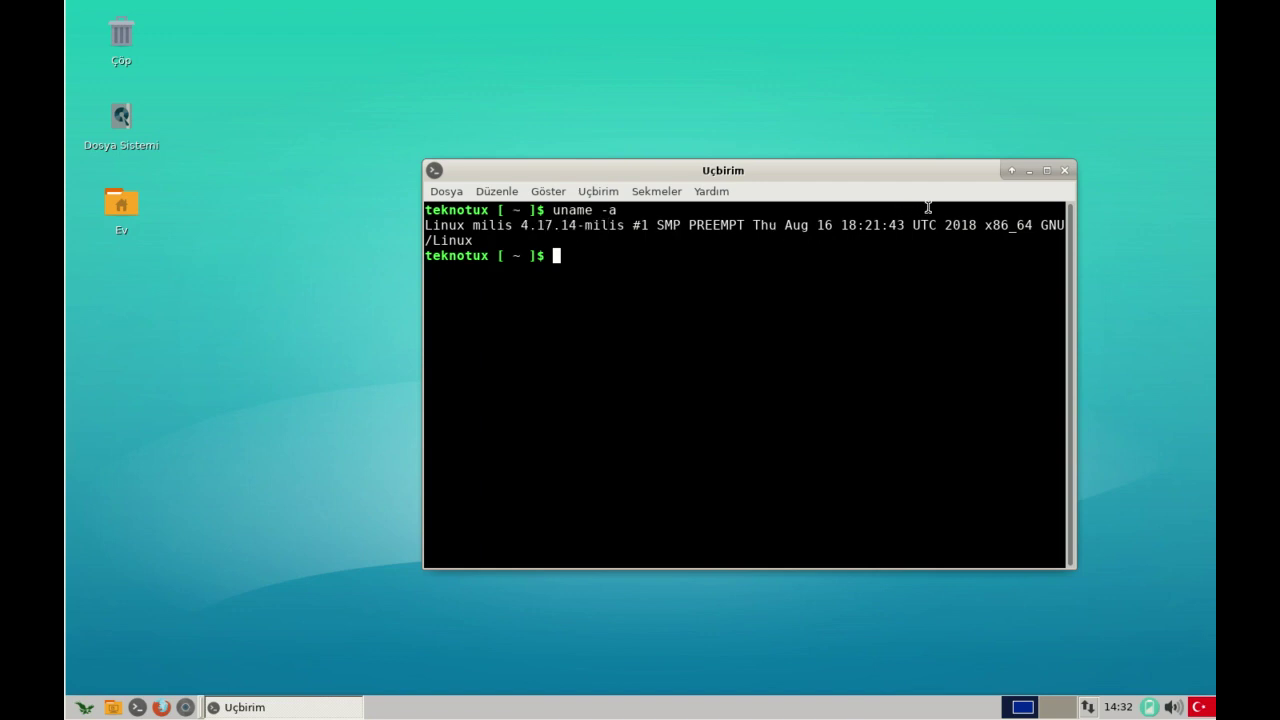
left_click(1066, 172)
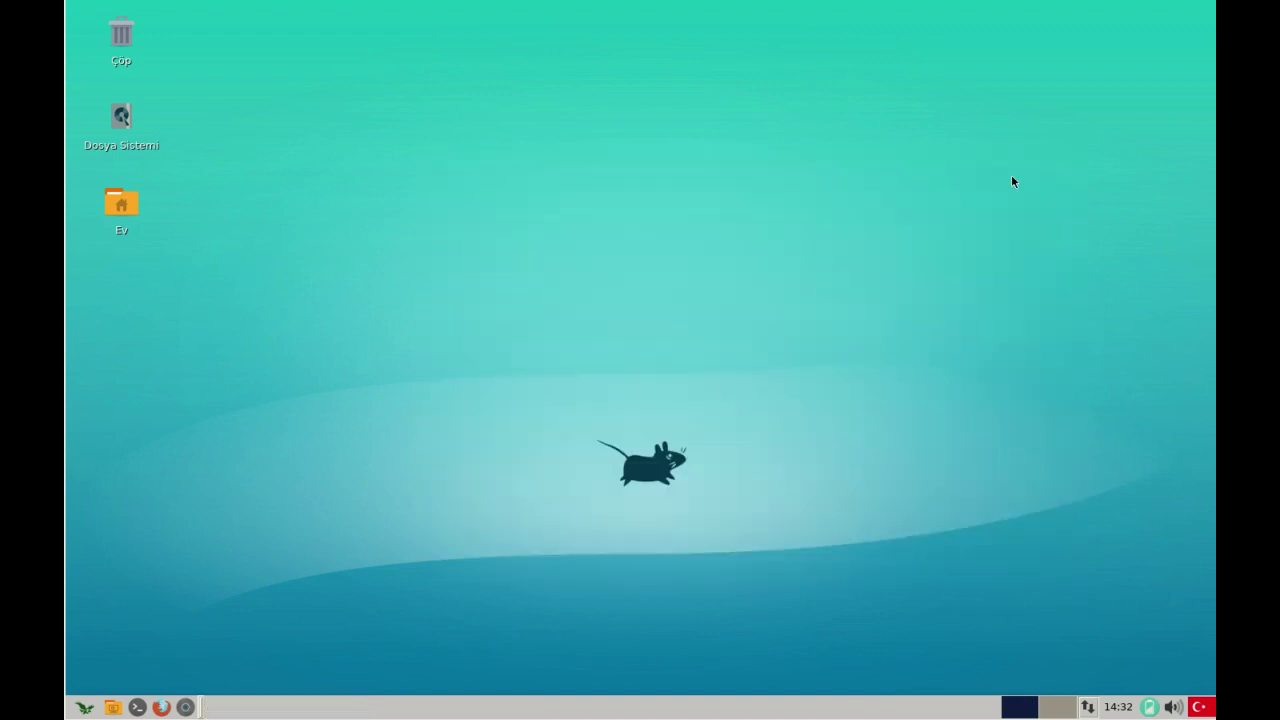
- In a new terminal, run mps -G with the sudo password to update the package database
left_click(137, 707)
left_click_drag(451, 14, 707, 197)
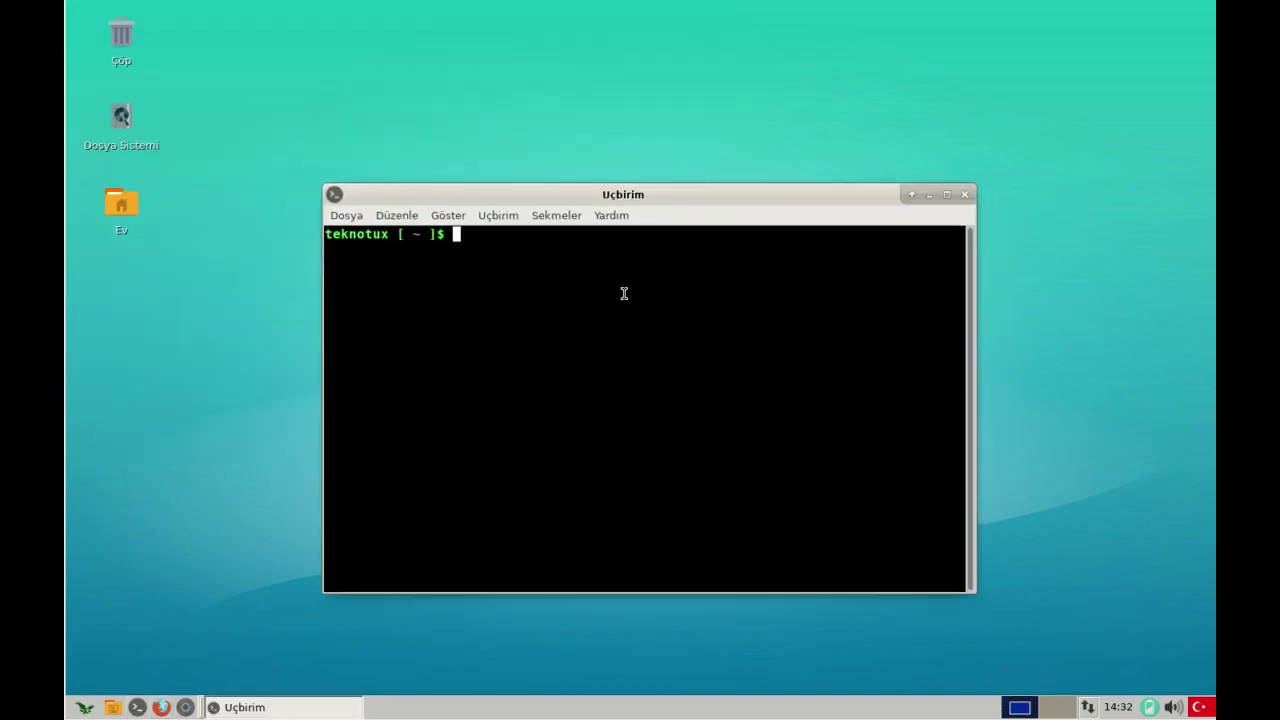
type("sudo")
key("BackSpace")
key("BackSpace")
key("BackSpace")
key("BackSpace")
key("BackSpace")
type("mps")
type("kur")
key("BackSpace")
key("BackSpace")
key("BackSpace")
key("BackSpace")
key("Tab")
key("Tab")
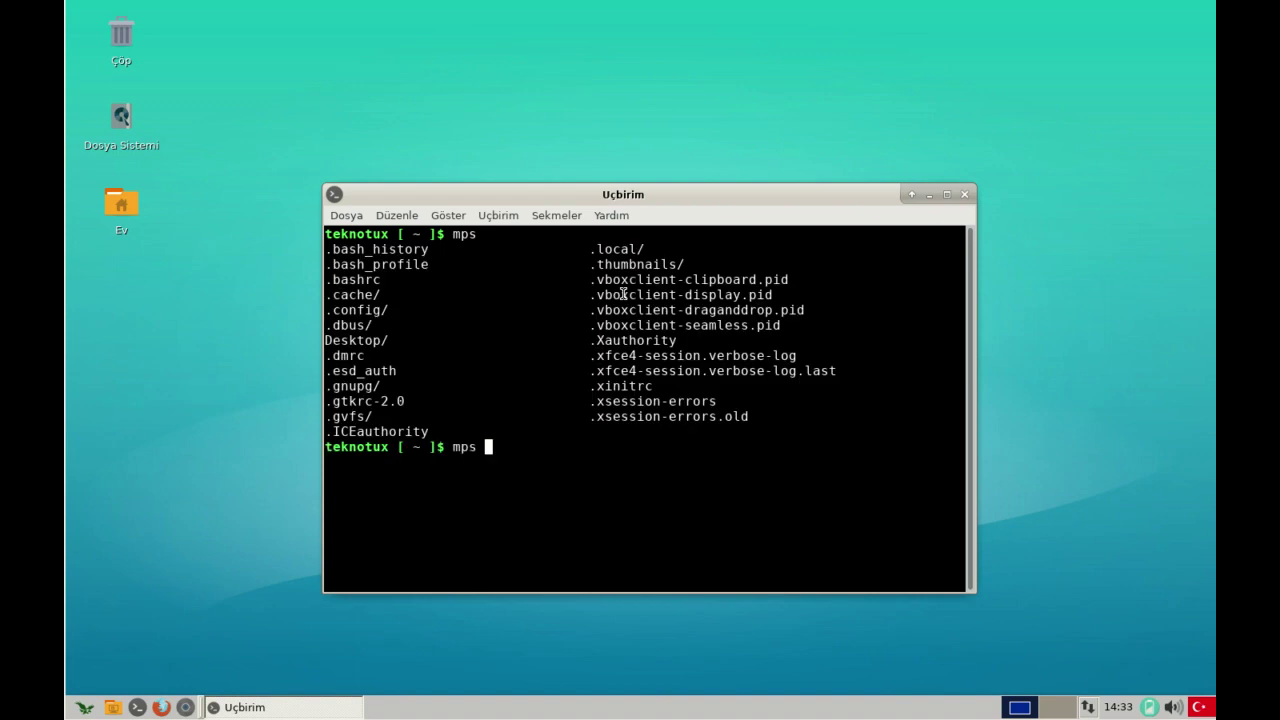
type("kı")
key("BackSpace")
key("BackSpace")
type("sil")
key("BackSpace")
key("BackSpace")
key("BackSpace")
type("ku")
key("BackSpace")
key("BackSpace")
type("-GG")
key("BackSpace")
key("Return")
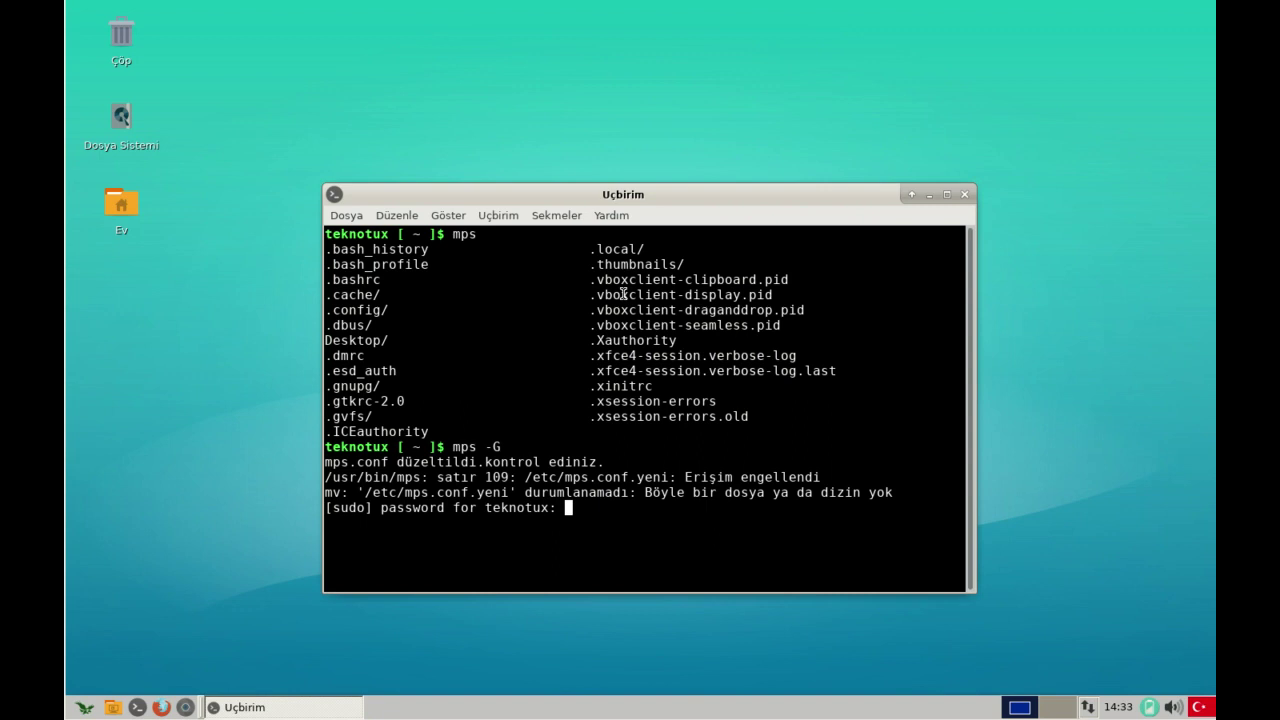
key("Return")
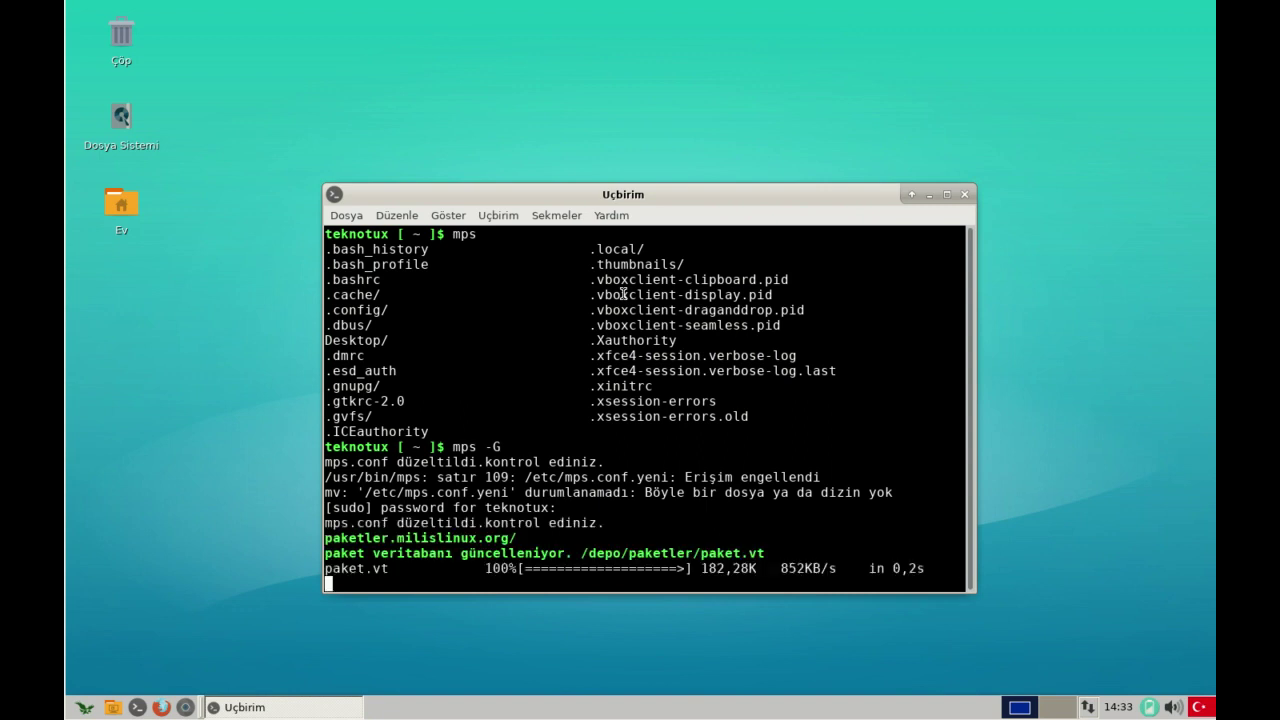
- Recall the command and run mps -GG to sync the git package repository
key("Up")
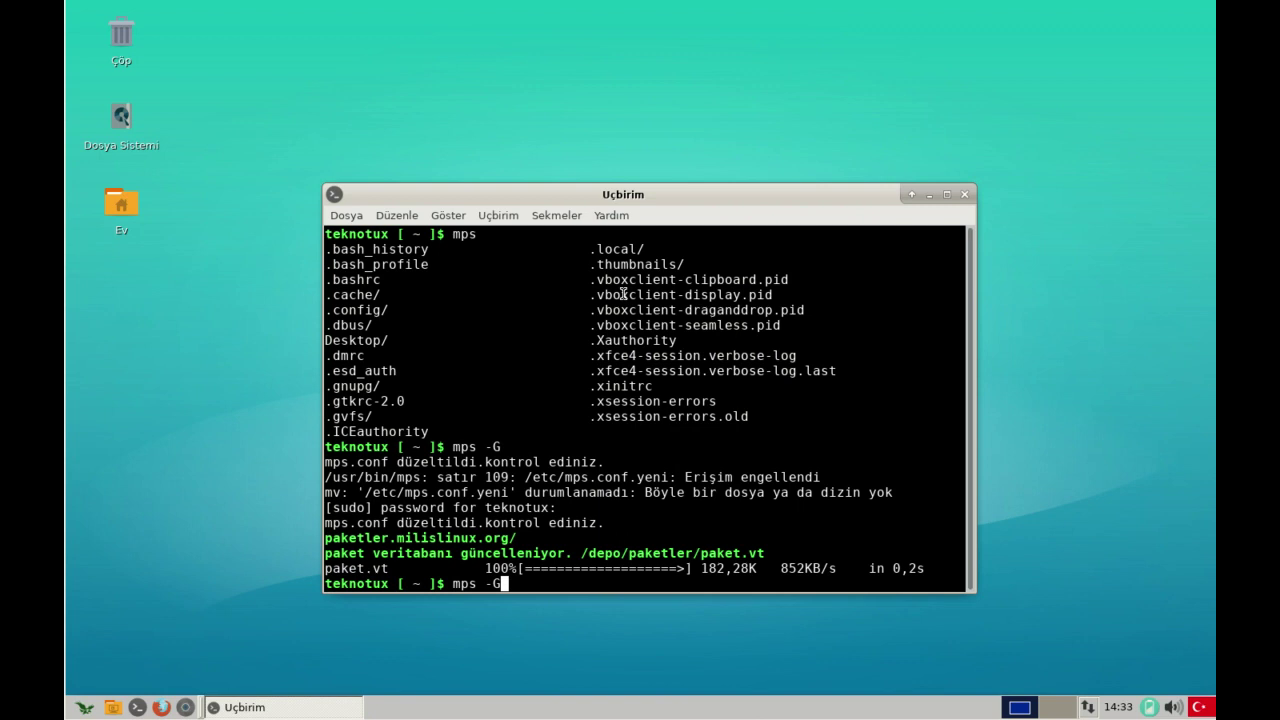
type("G")
key("Return")
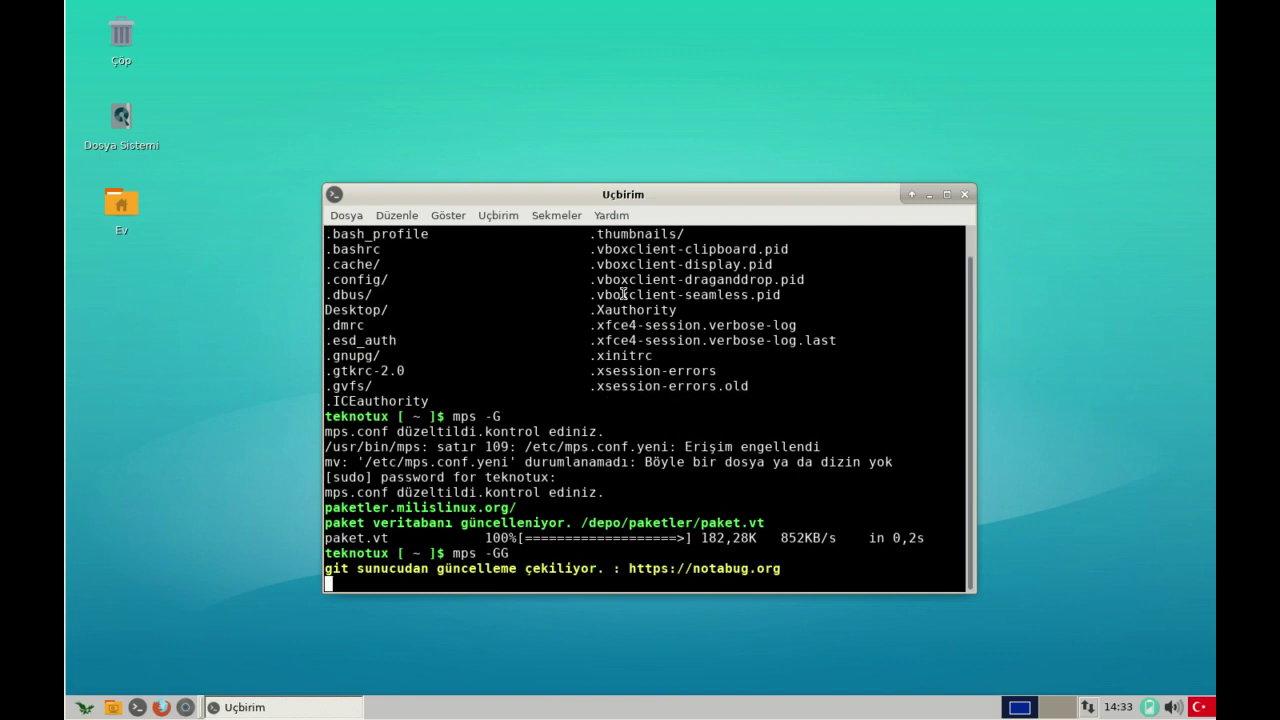
key("Up")
- Minimize the terminal, launch Firefox from the applications menu, and close the privacy notice tab
key("BackSpace")
key("BackSpace")
key("BackSpace")
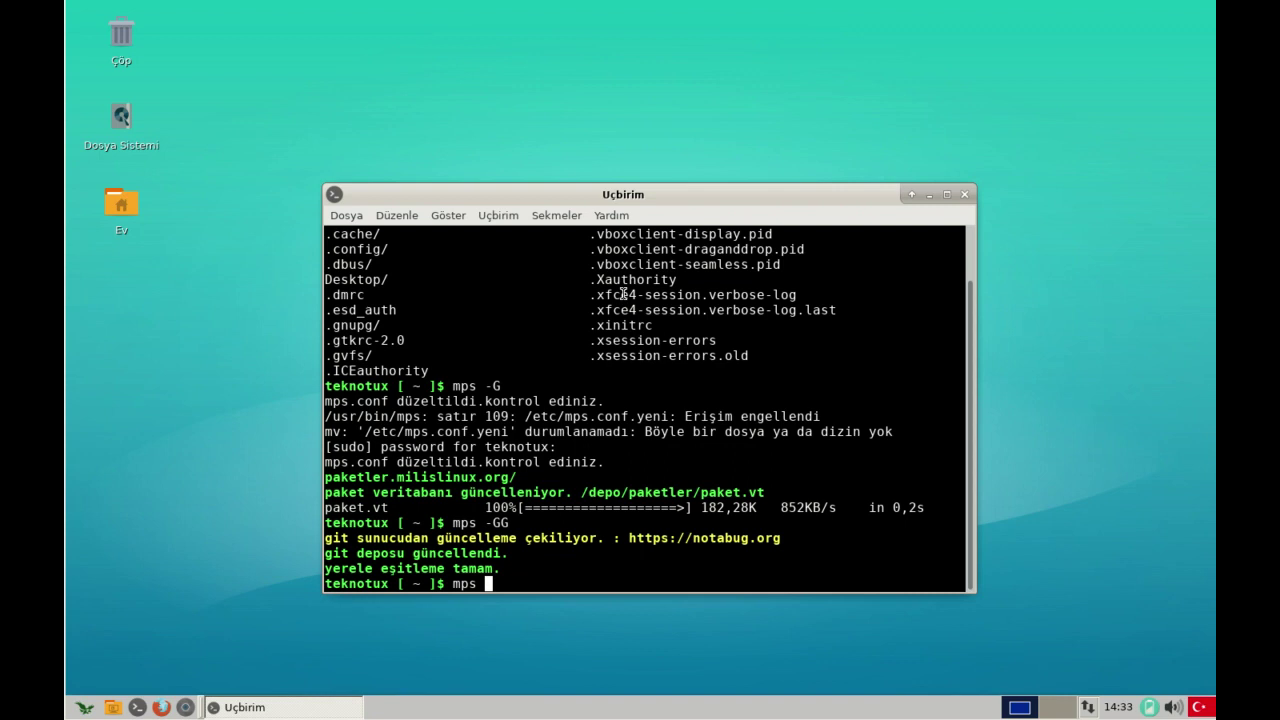
left_click(926, 196)
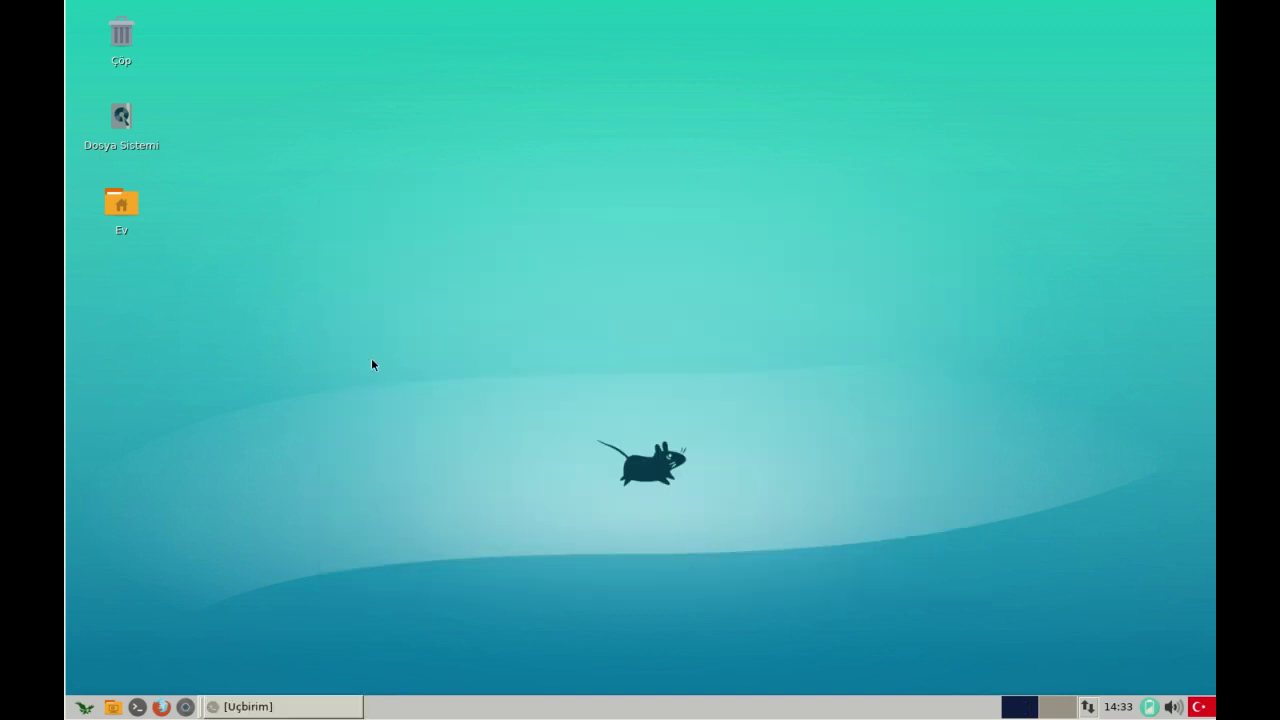
left_click(84, 706)
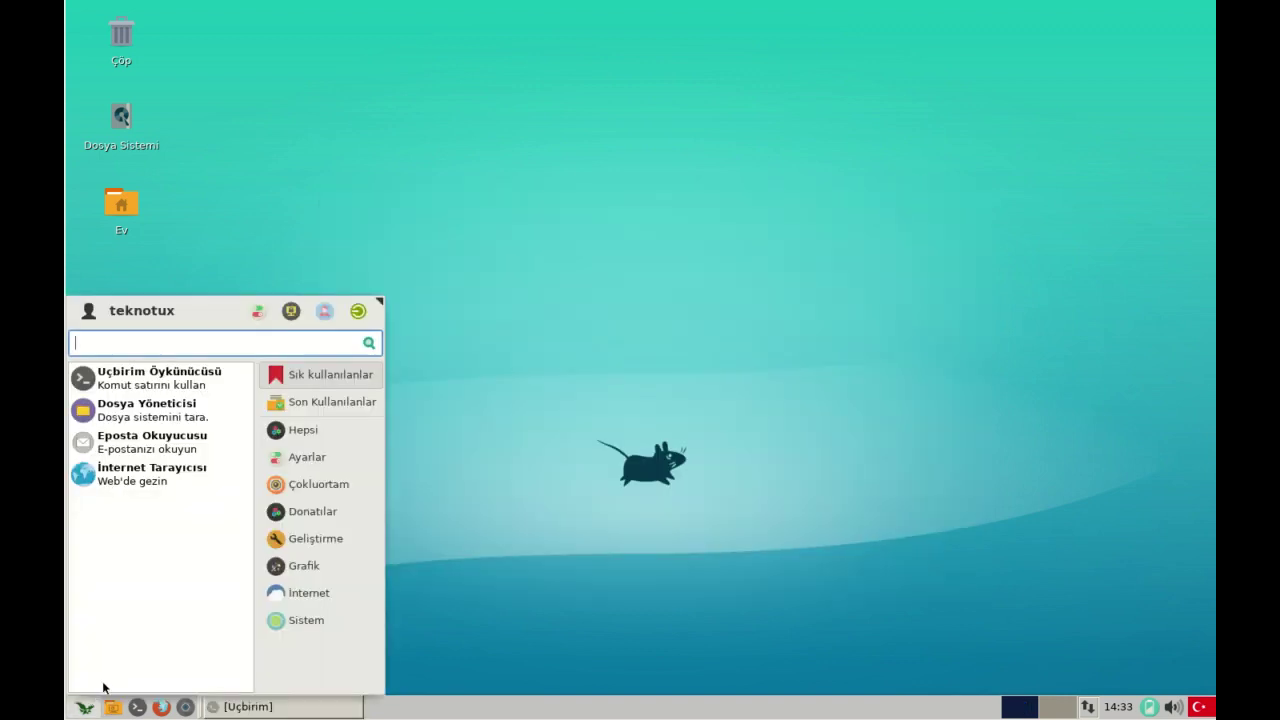
left_click(528, 432)
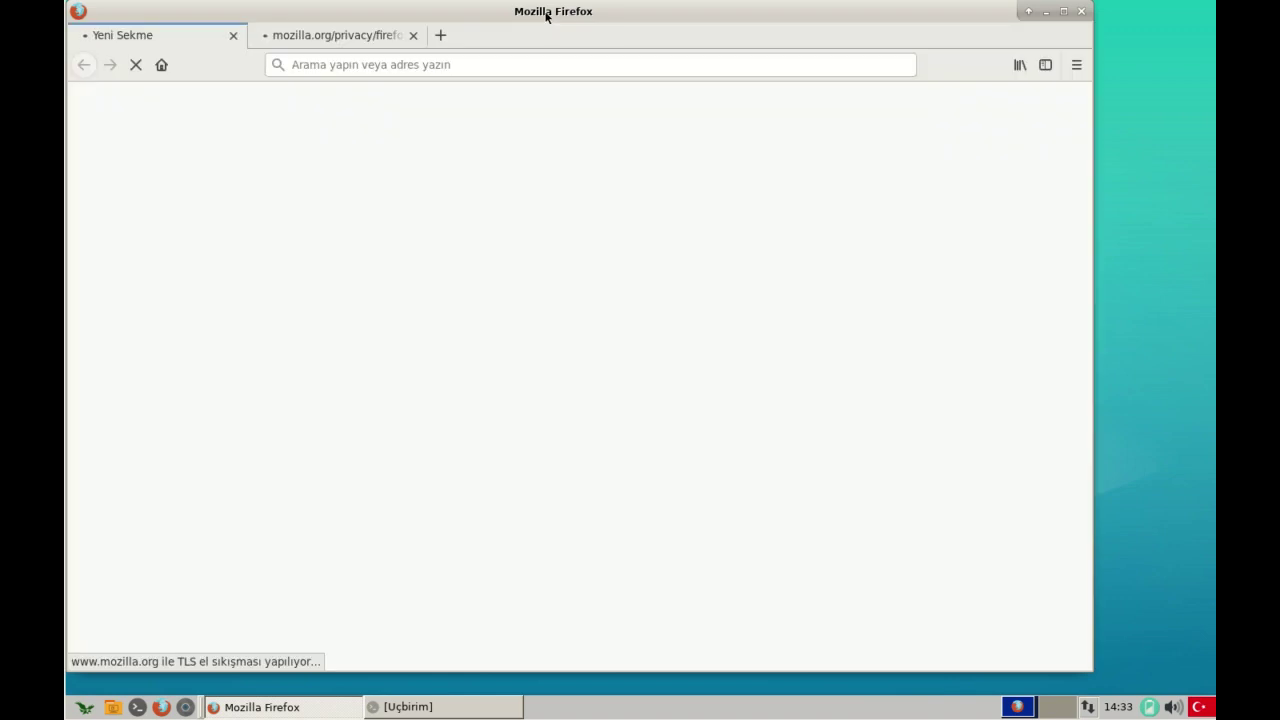
left_click_drag(547, 16, 631, 14)
left_click(470, 35)
left_click(550, 66)
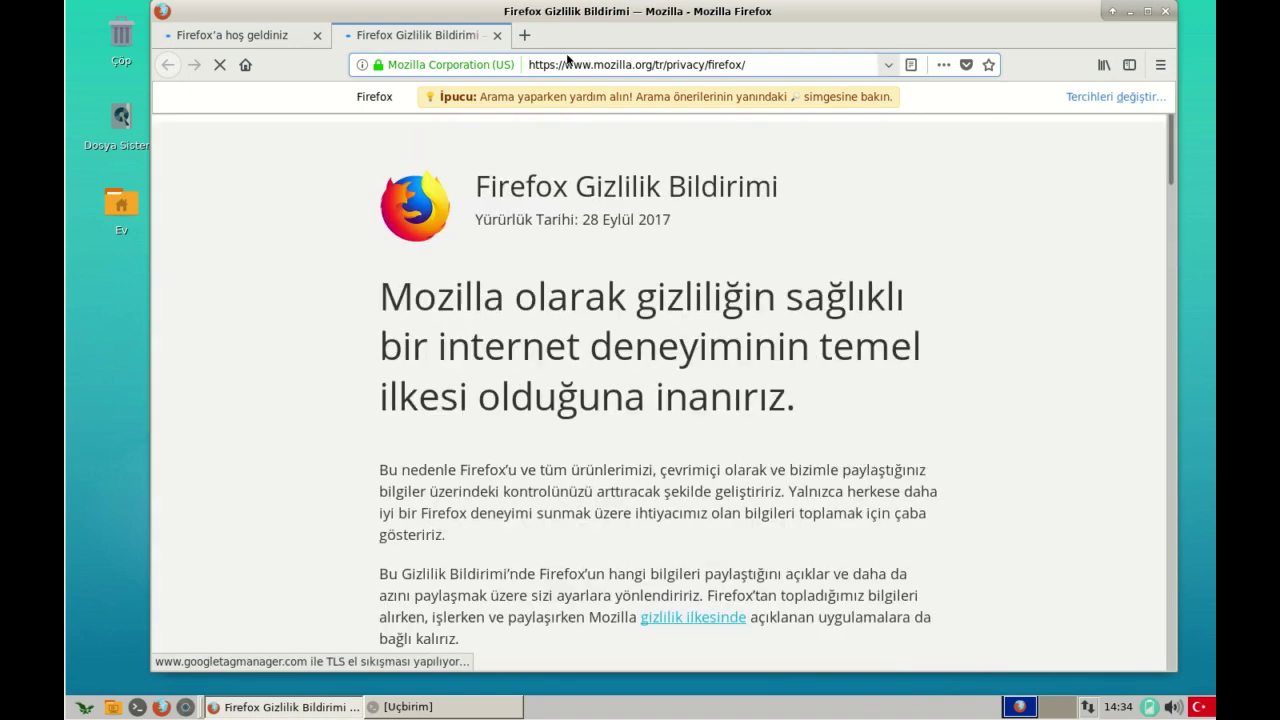
left_click(497, 35)
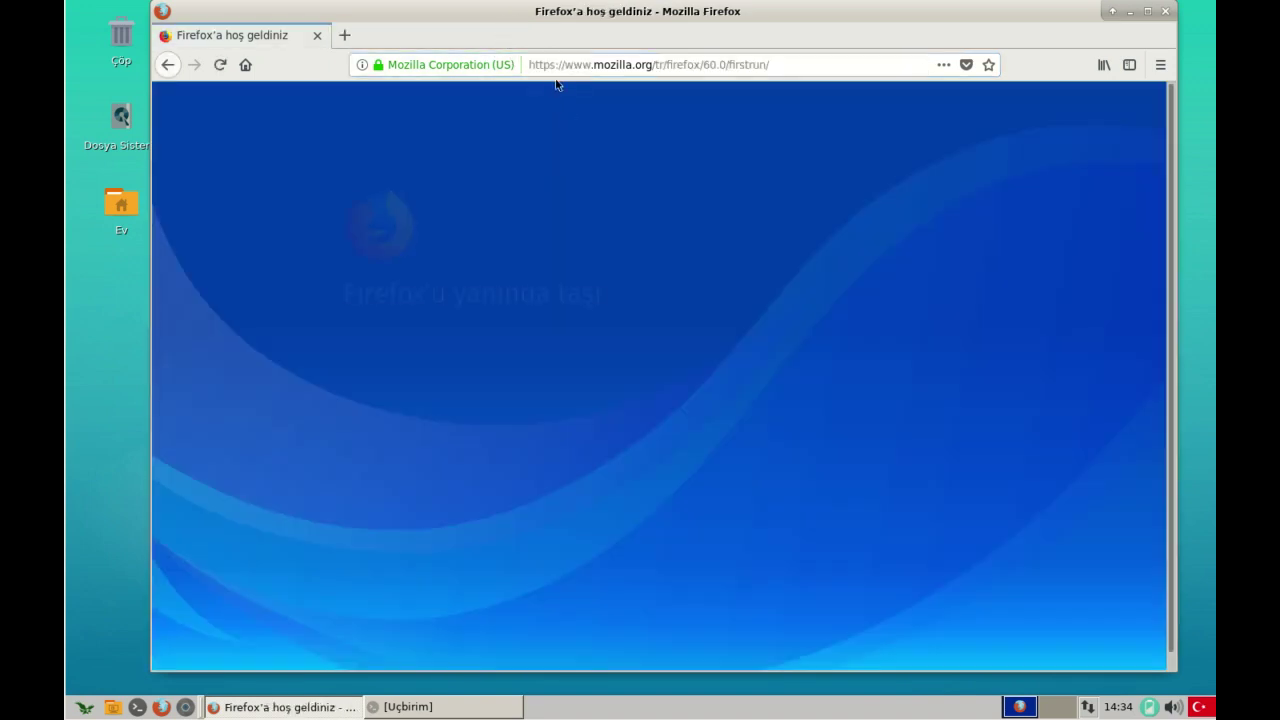
- Search the web for OPENDESTOP from the address bar
left_click(584, 66)
key("BackSpace")
type("O")
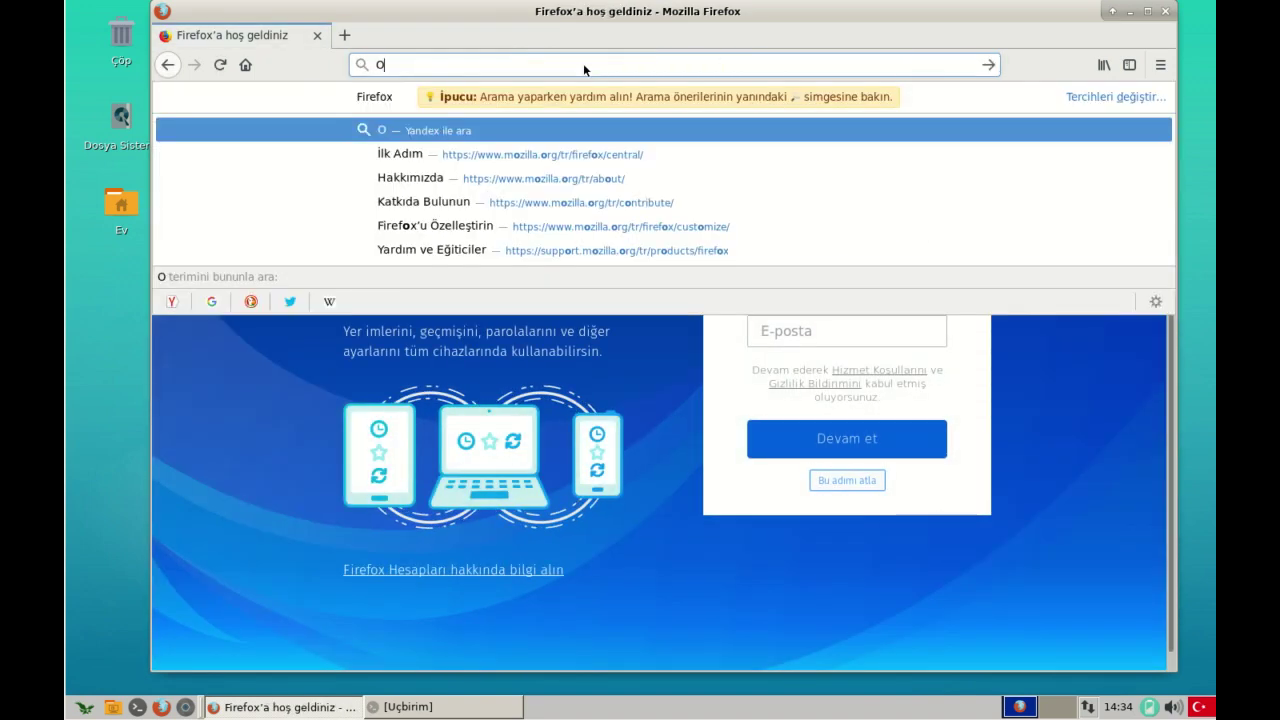
type("PENDESTE")
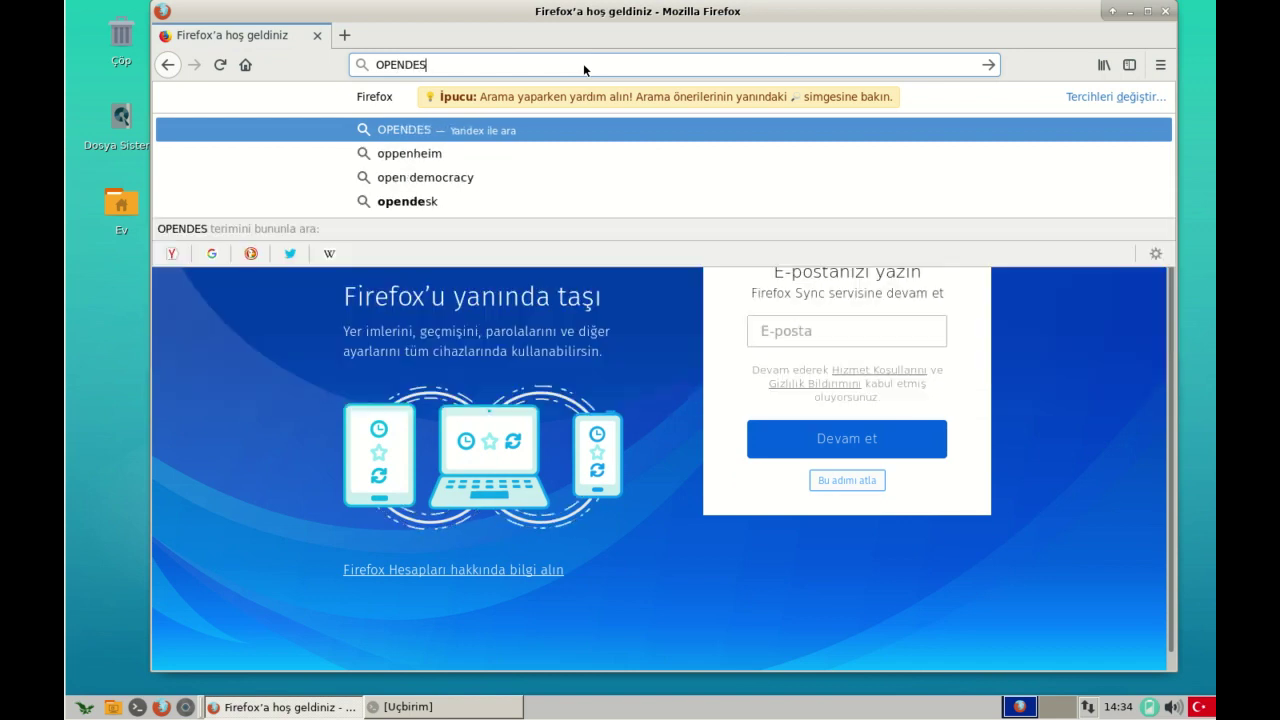
key("BackSpace")
type("OP")
key("Return")
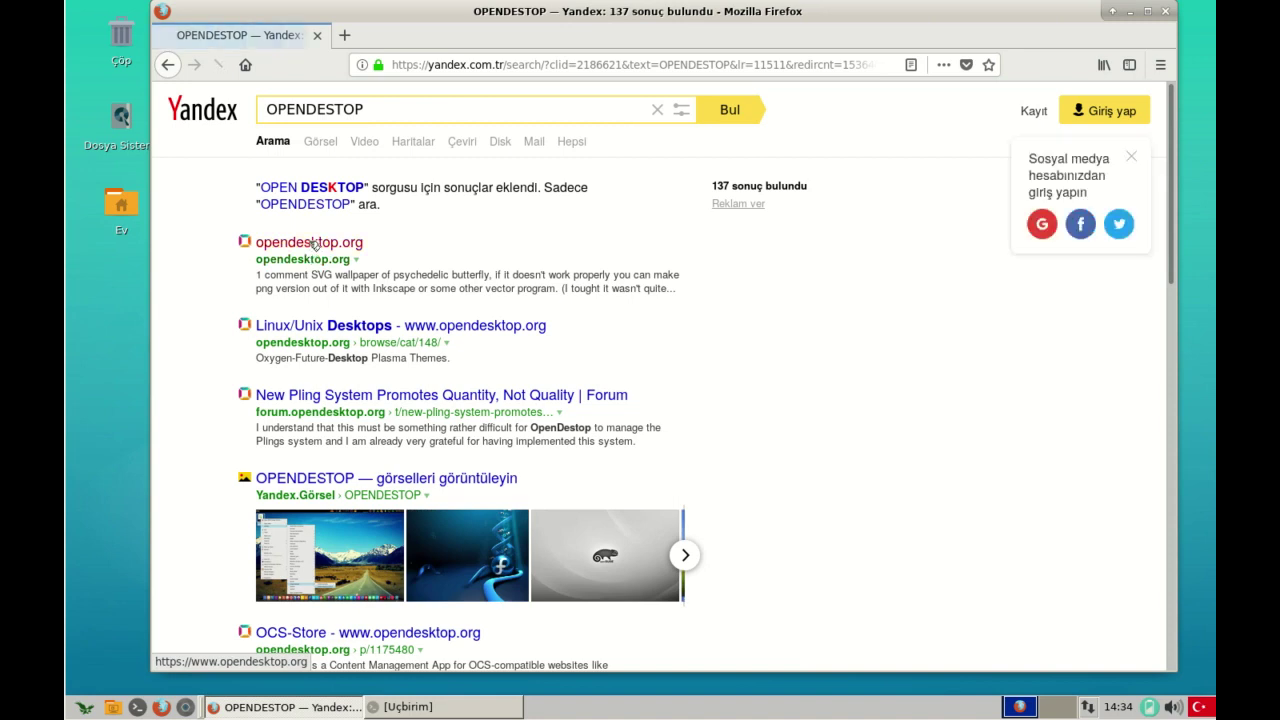
- Open opendesktop.org from the results, search the site for milix, and open Milix Icon Theme
left_click(310, 243)
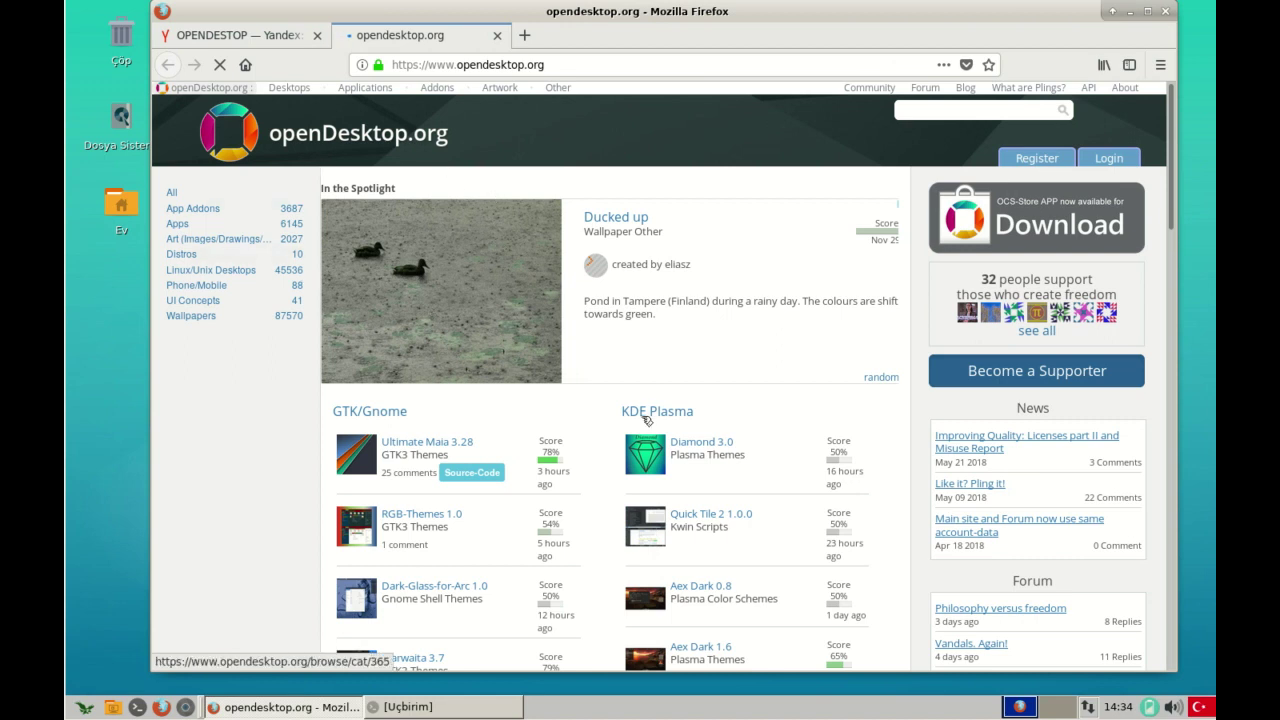
scroll(614, 424, "down", 5)
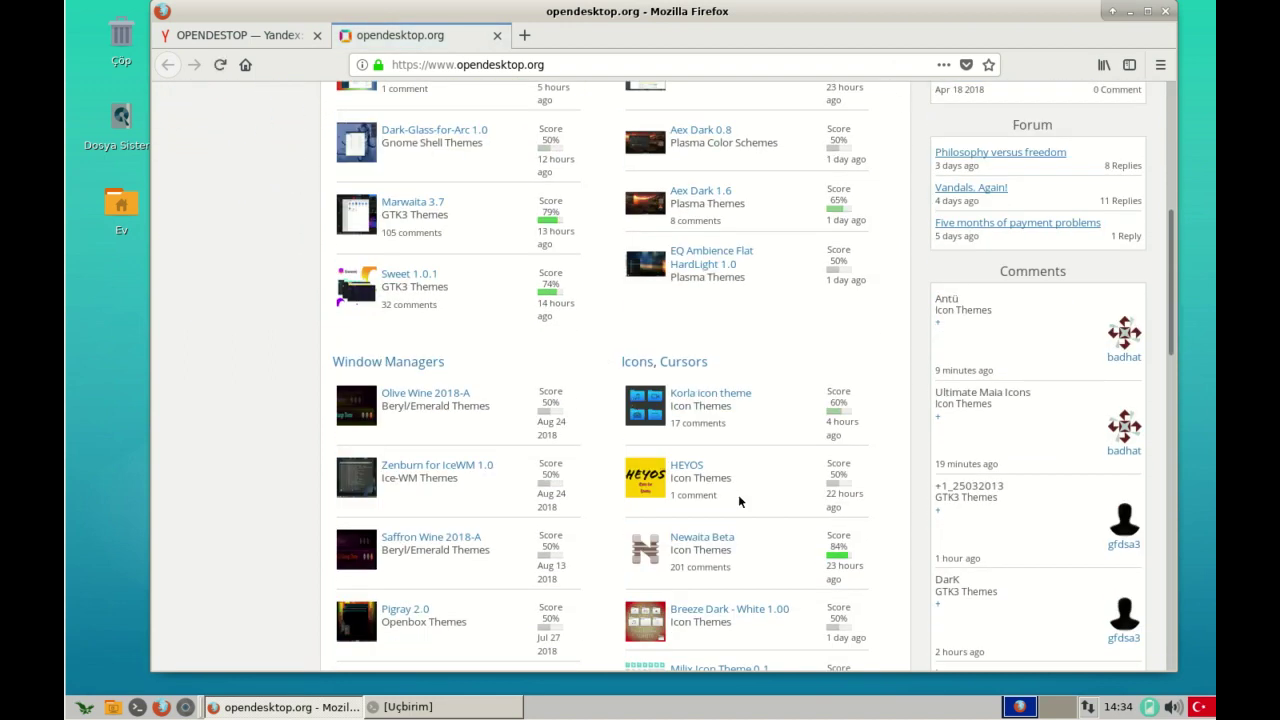
scroll(651, 447, "up", 3)
scroll(680, 447, "down", 5)
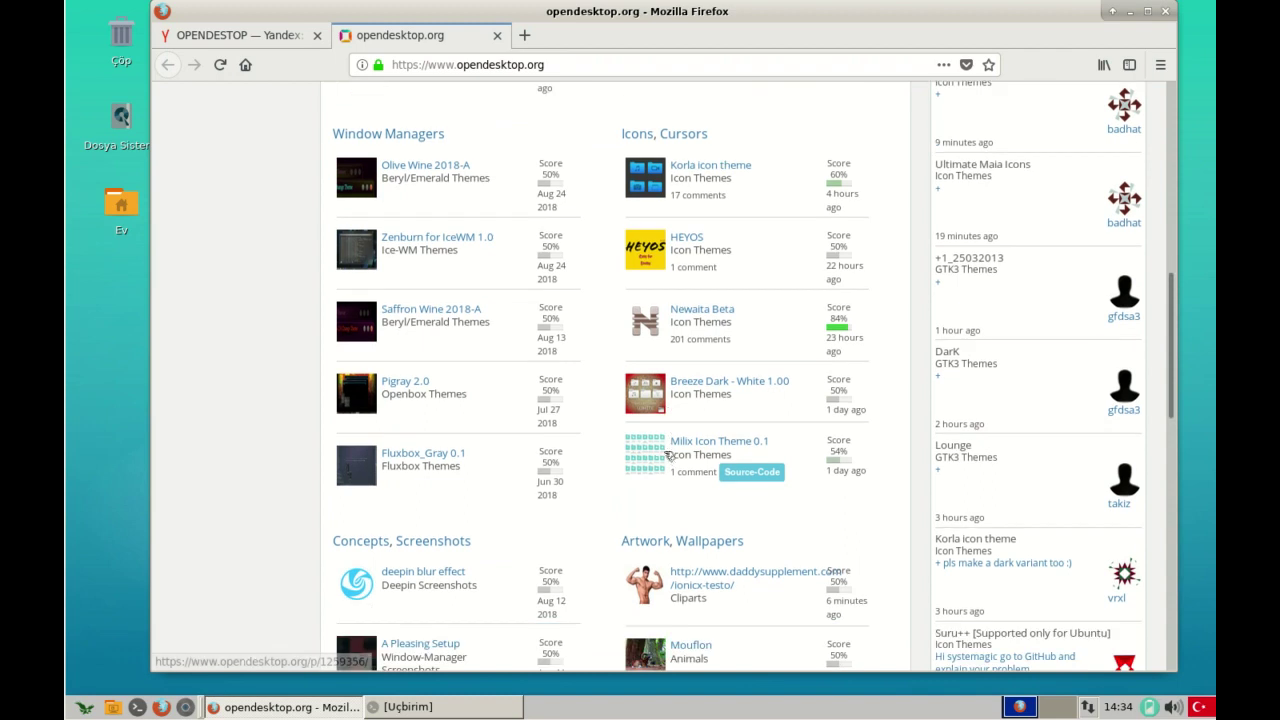
mouse_move(745, 450)
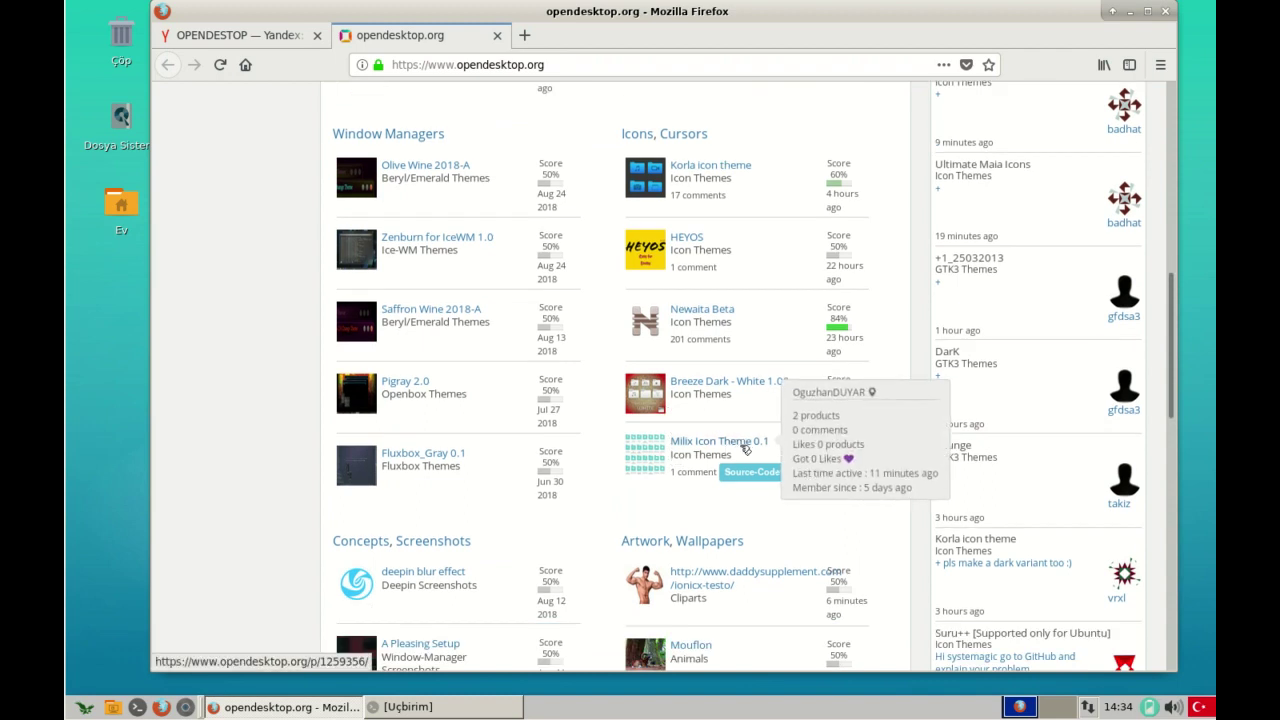
scroll(742, 450, "up", 8)
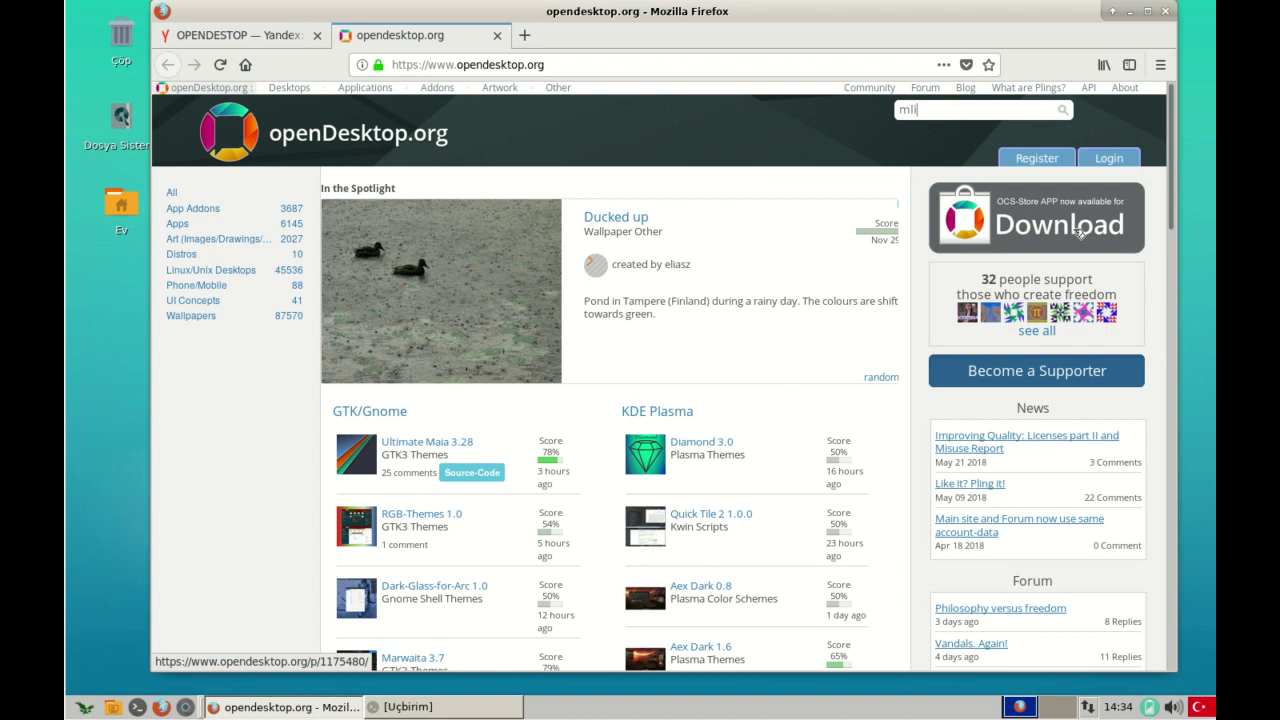
key("Return")
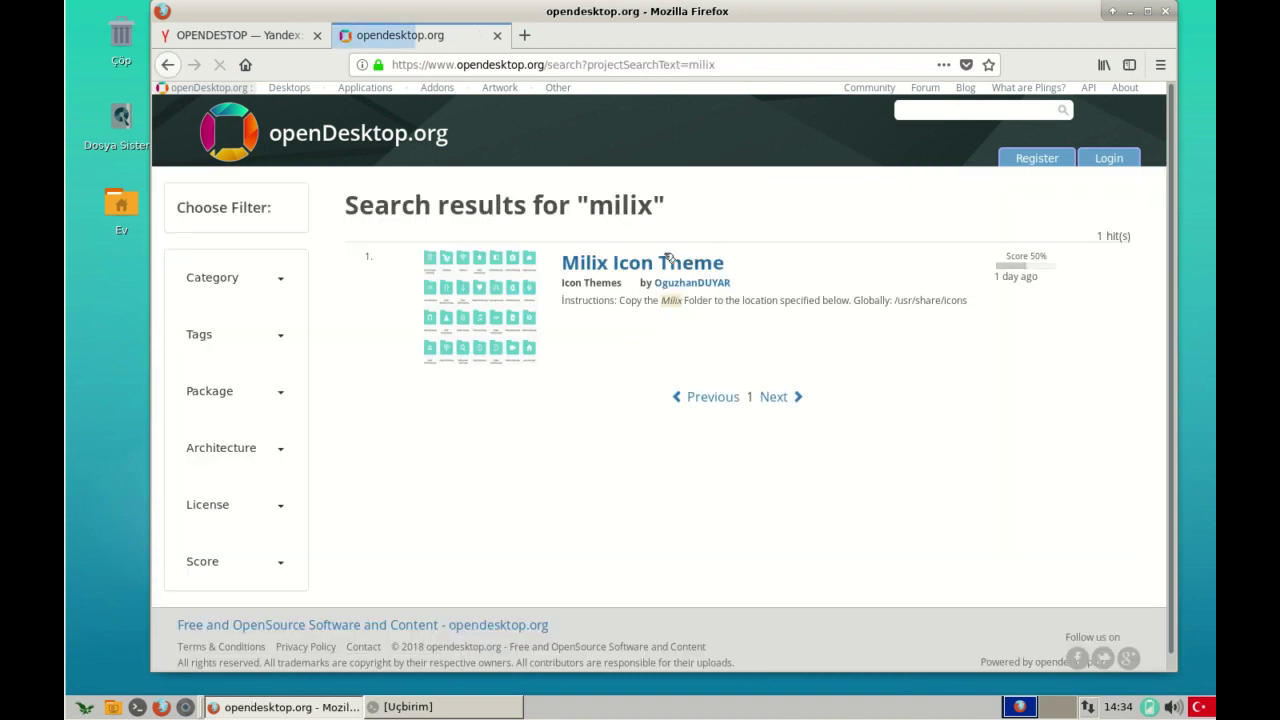
left_click(668, 262)
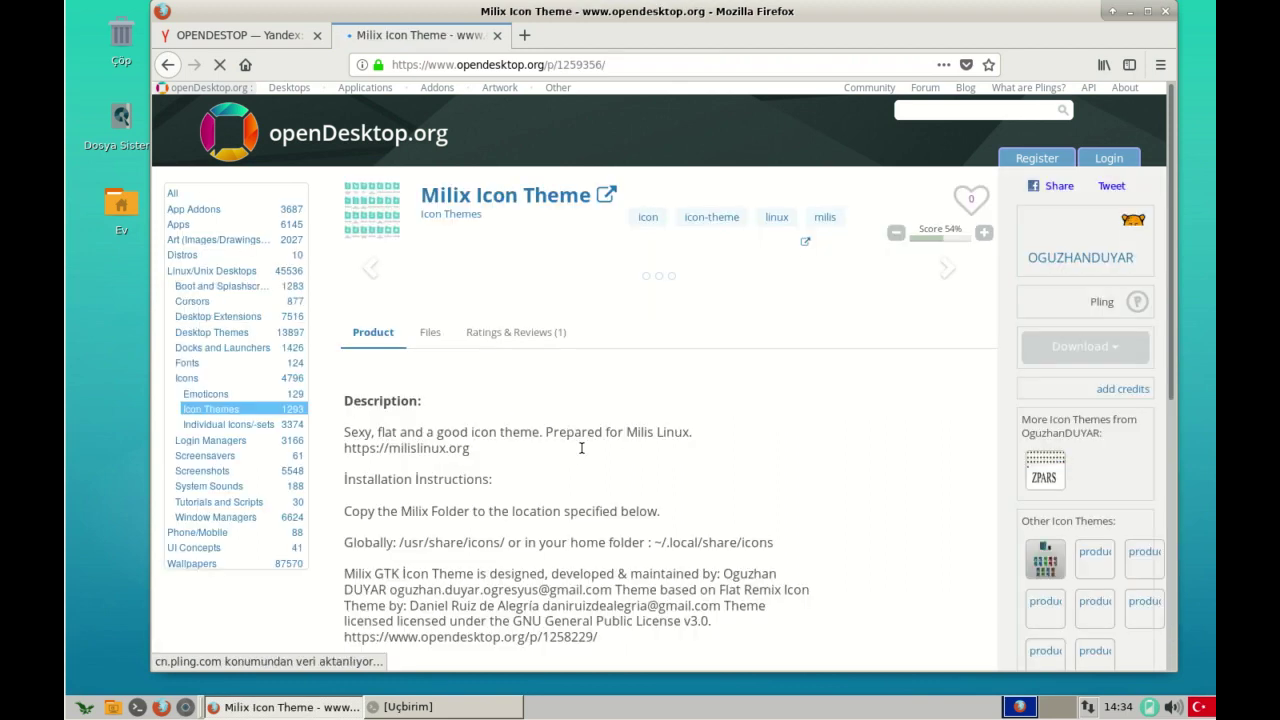
- Scroll to the theme description and highlight its text, including the milislinux.org link
scroll(485, 438, "down", 5)
left_click_drag(380, 292, 664, 292)
left_click(362, 289)
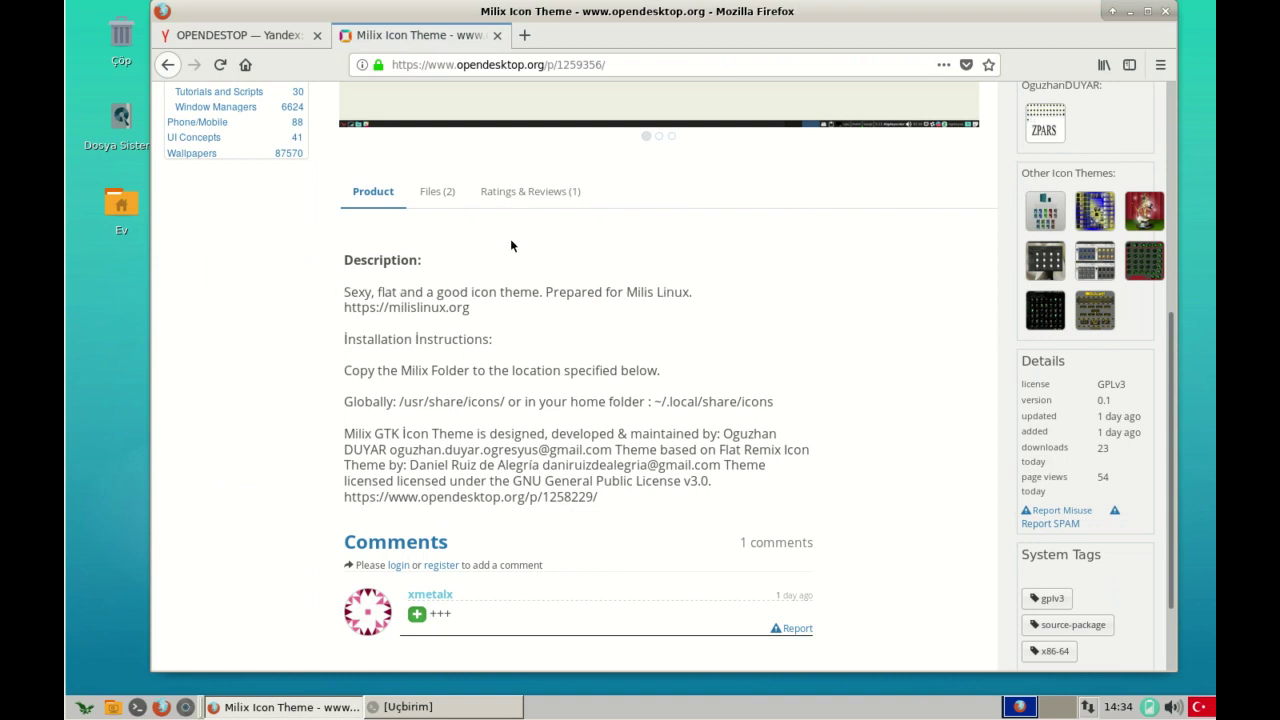
left_click_drag(376, 305, 534, 292)
left_click(531, 297)
left_click_drag(546, 291, 692, 292)
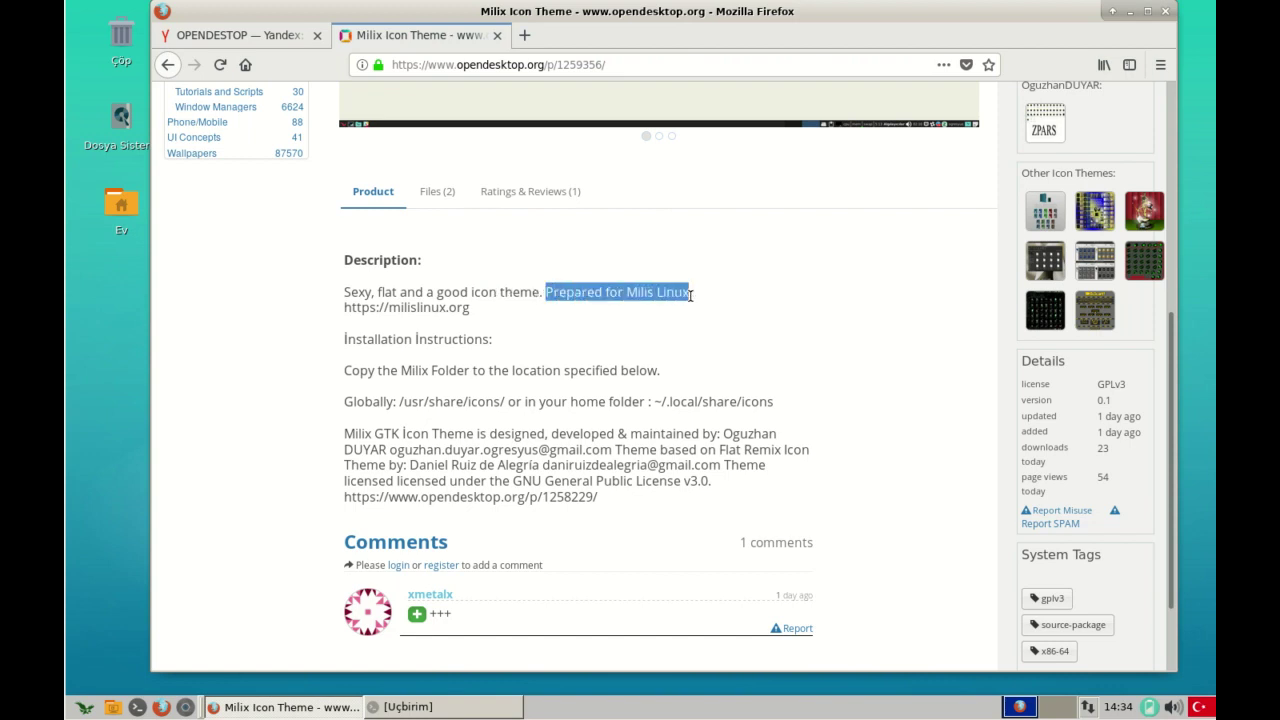
left_click(686, 298)
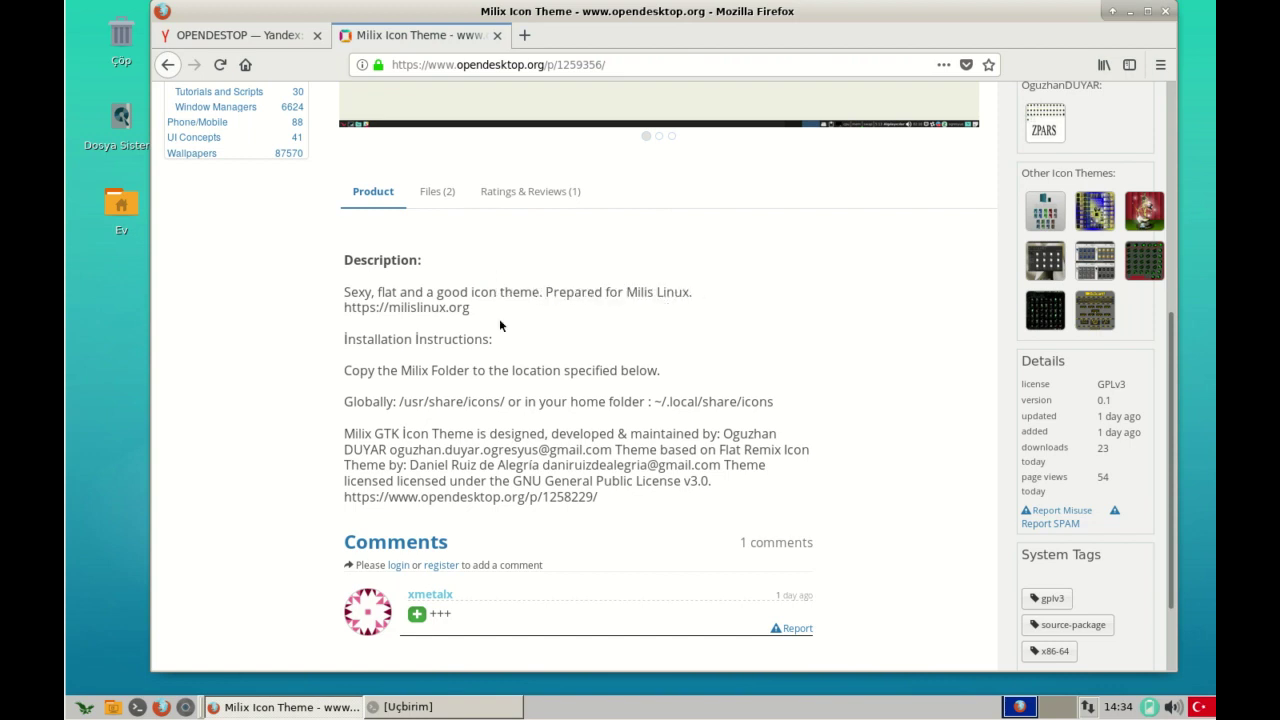
left_click_drag(432, 291, 602, 292)
left_click(542, 288)
left_click_drag(343, 307, 478, 316)
- Open the milislinux.org link in a new tab, look it over, and return to the theme page
right_click(438, 301)
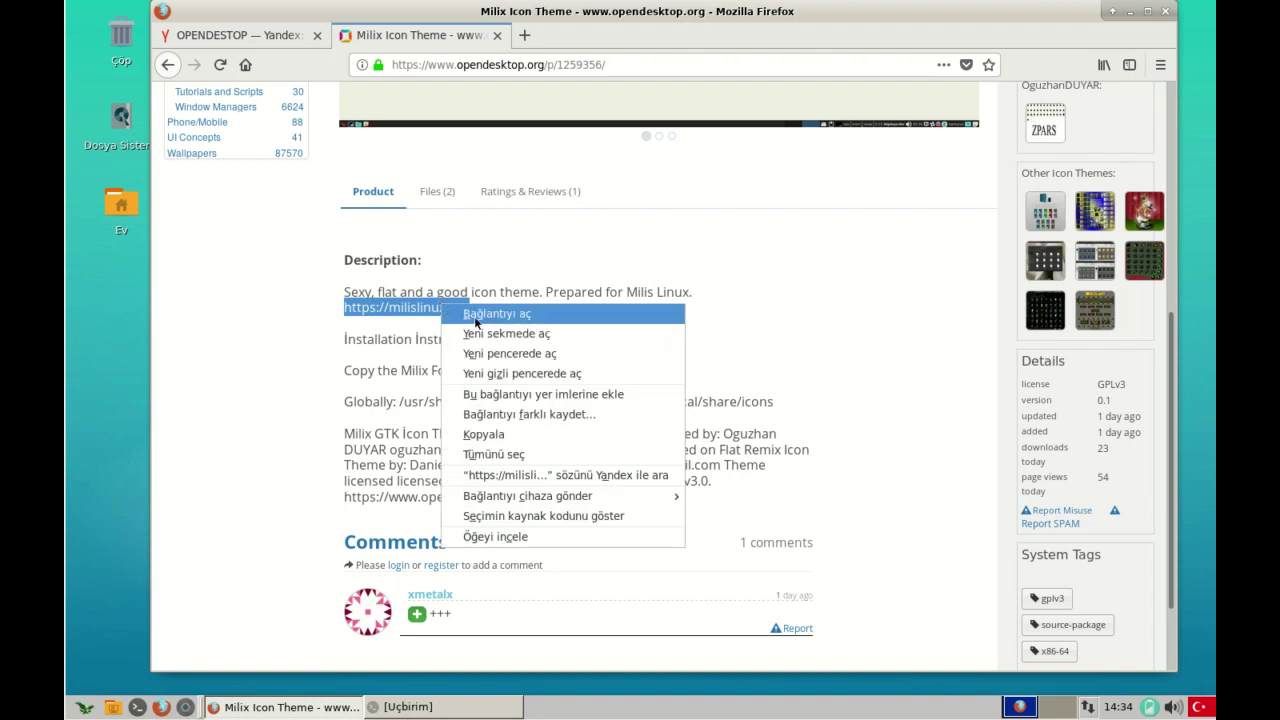
left_click(500, 333)
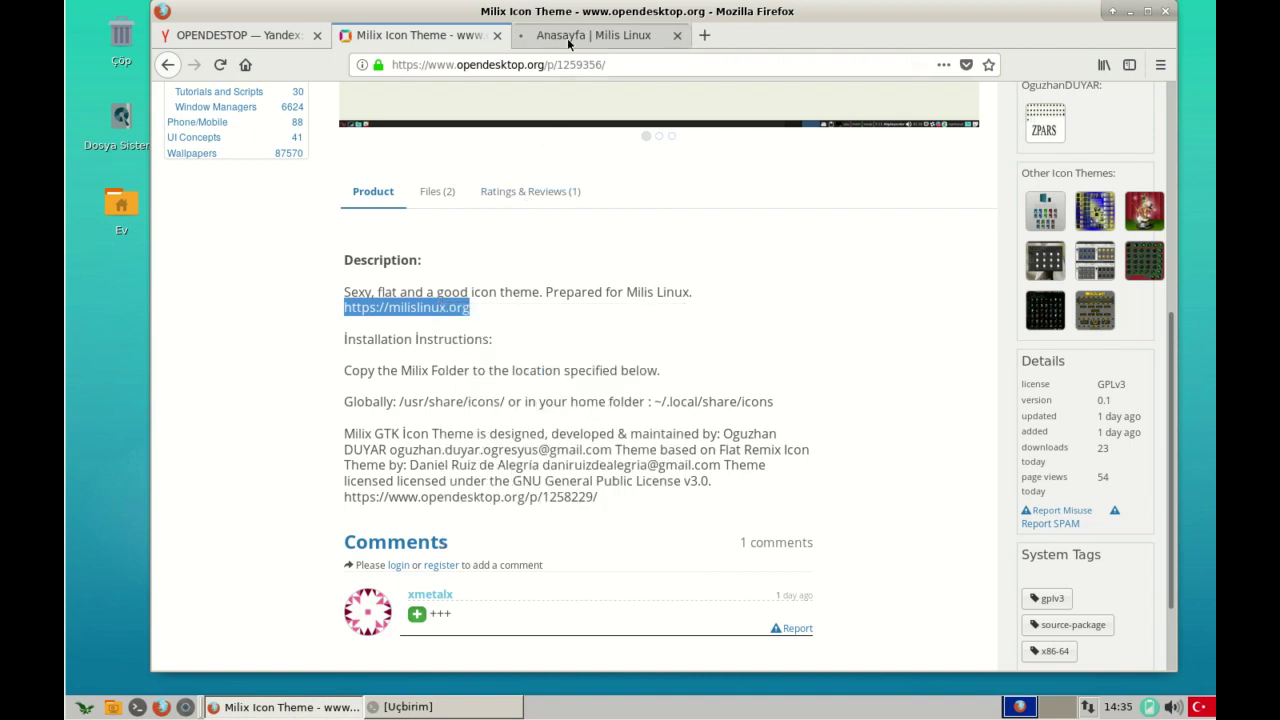
left_click(575, 36)
scroll(590, 210, "down", 3)
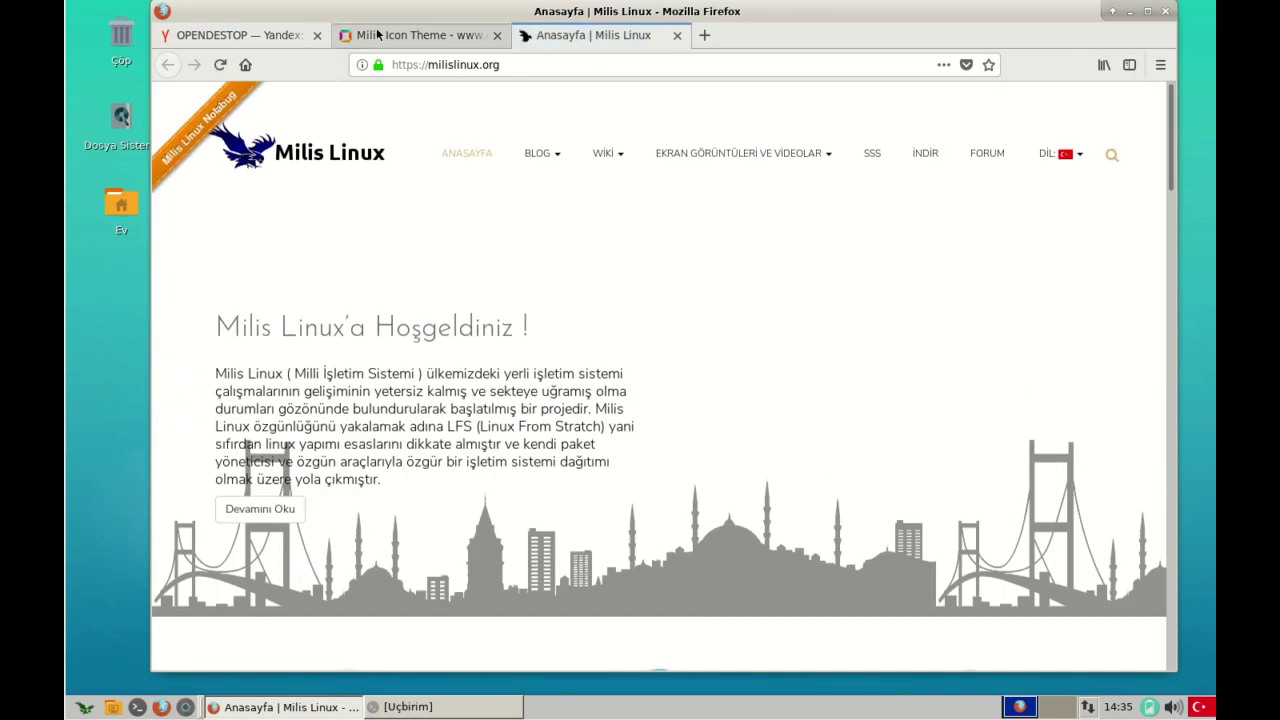
left_click(420, 35)
- Highlight the installation instructions, including the /usr/share/icons/ and ~/.local icon paths
scroll(487, 365, "down", 2)
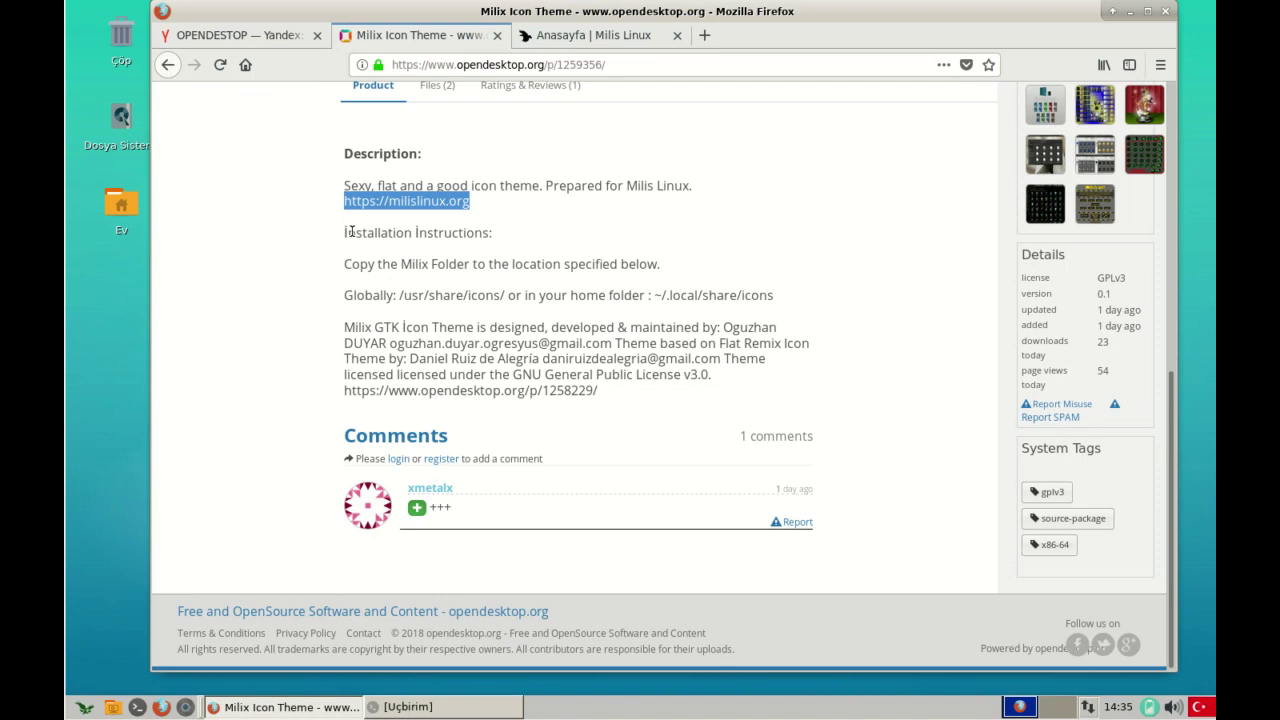
left_click_drag(343, 233, 497, 231)
left_click(450, 266)
left_click_drag(351, 268, 642, 266)
left_click(664, 270)
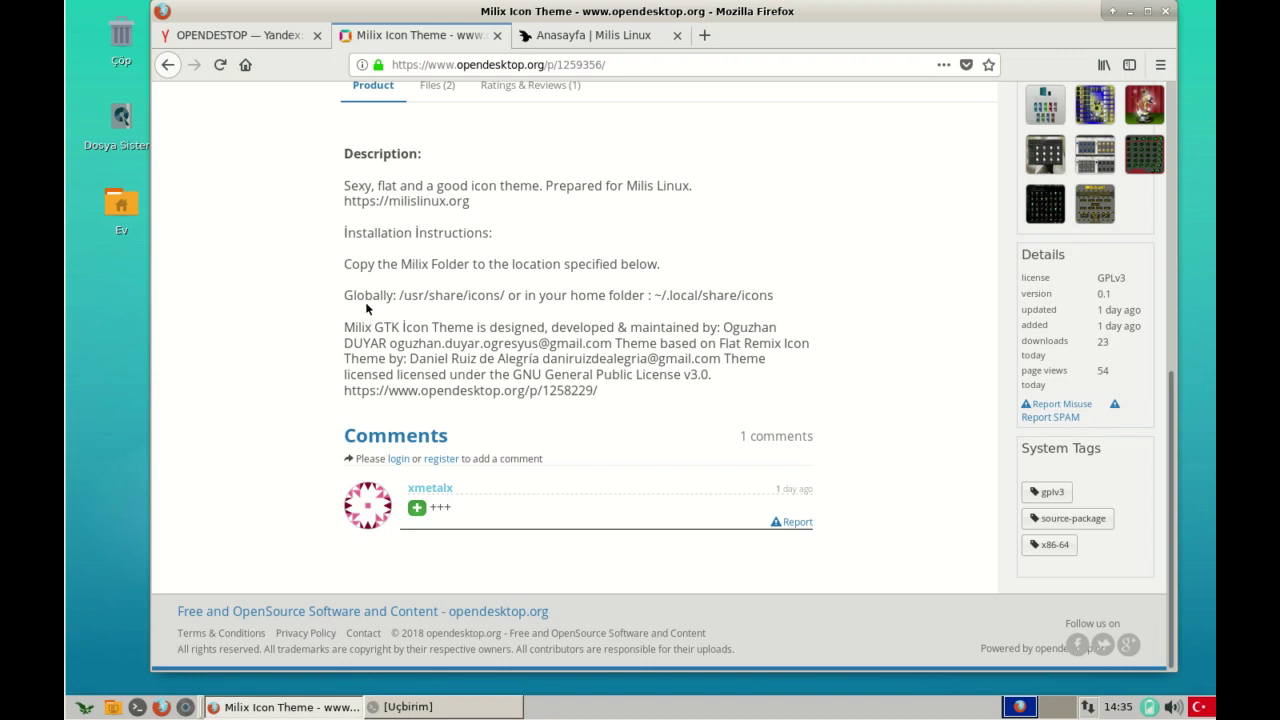
left_click_drag(353, 294, 514, 286)
left_click(408, 294)
left_click_drag(395, 296, 516, 296)
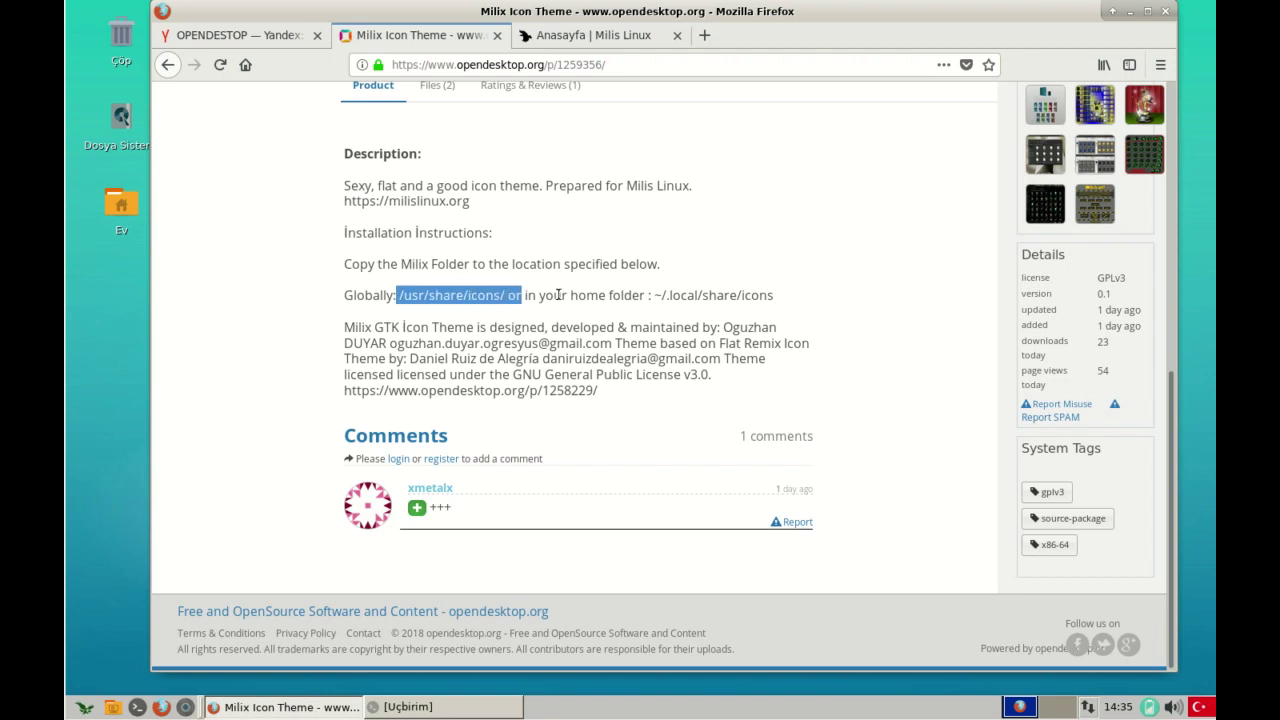
left_click(598, 295)
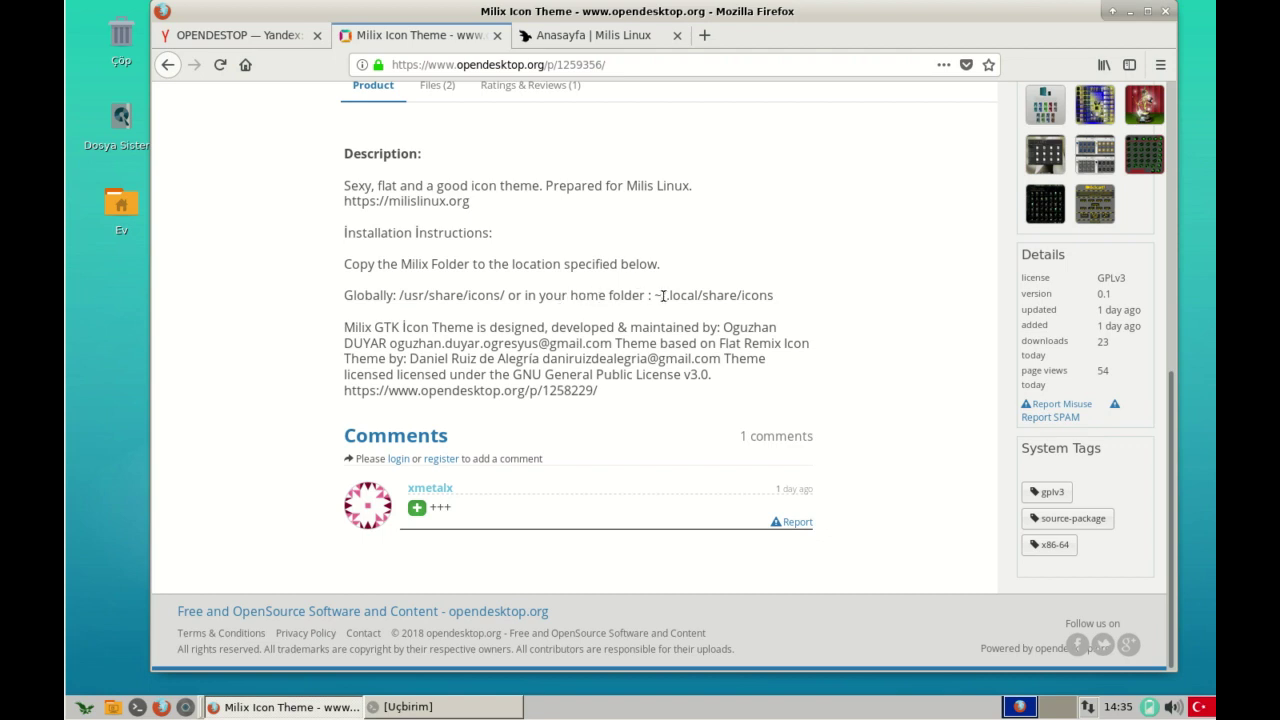
left_click_drag(660, 295, 770, 295)
left_click(774, 297)
mouse_move(656, 295)
left_mouse_down()
mouse_move(680, 295)
mouse_move(664, 295)
left_mouse_up()
left_click(622, 302)
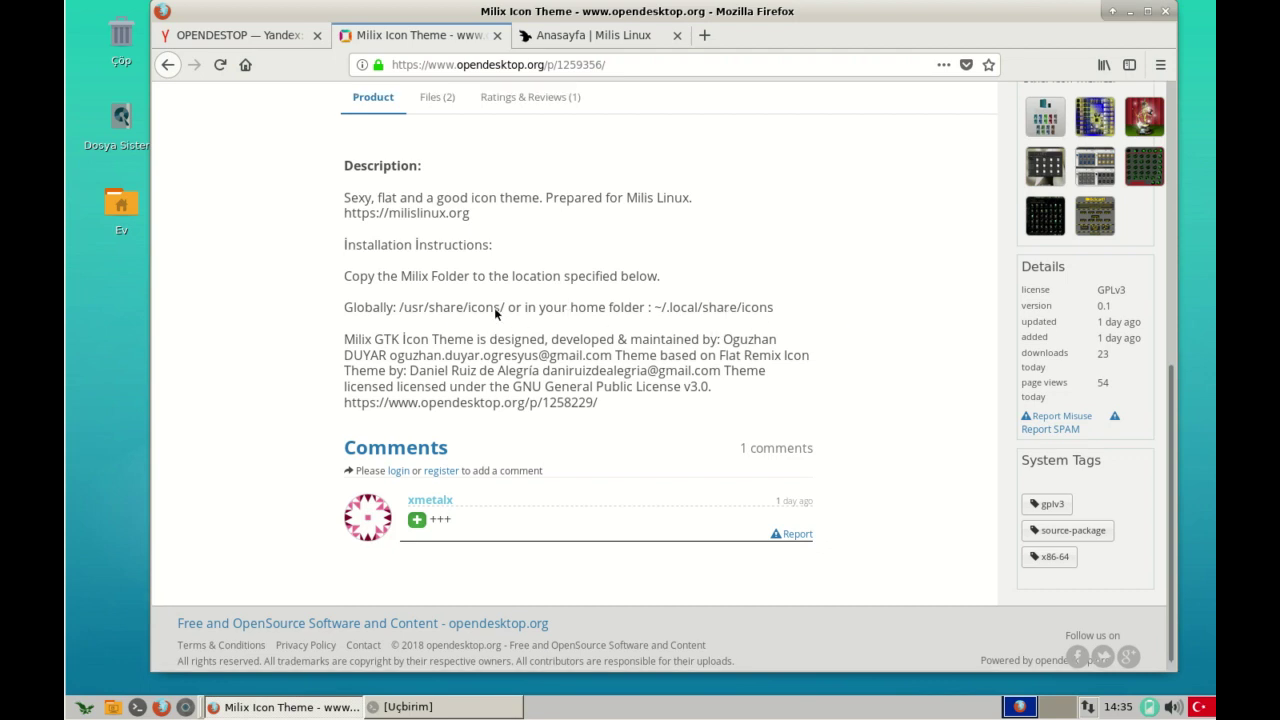
- List the theme's files and start downloading MilixIconTheme0.1.tar.gz
scroll(494, 307, "up", 3)
left_click(436, 313)
left_click(398, 450)
- Save MilixIconTheme0.1.tar.gz to disk, then download and save the w1-2.png wallpaper
left_click(565, 359)
left_click(798, 439)
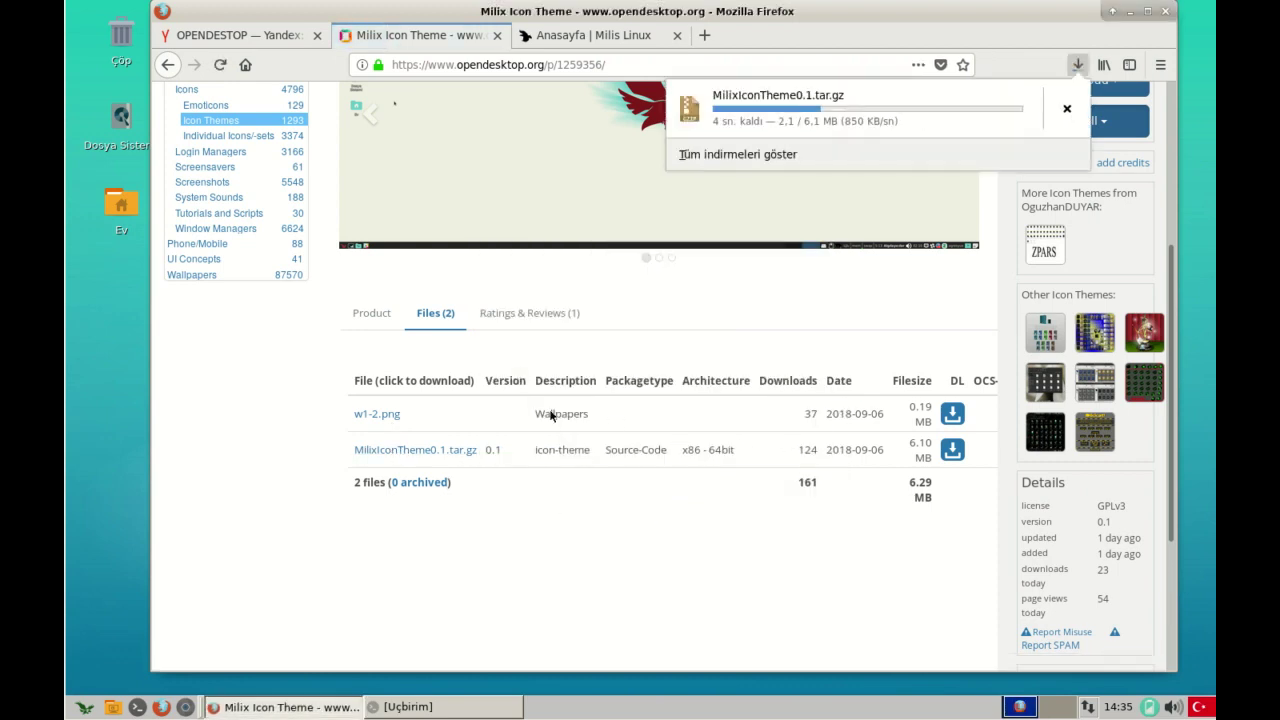
left_click(390, 414)
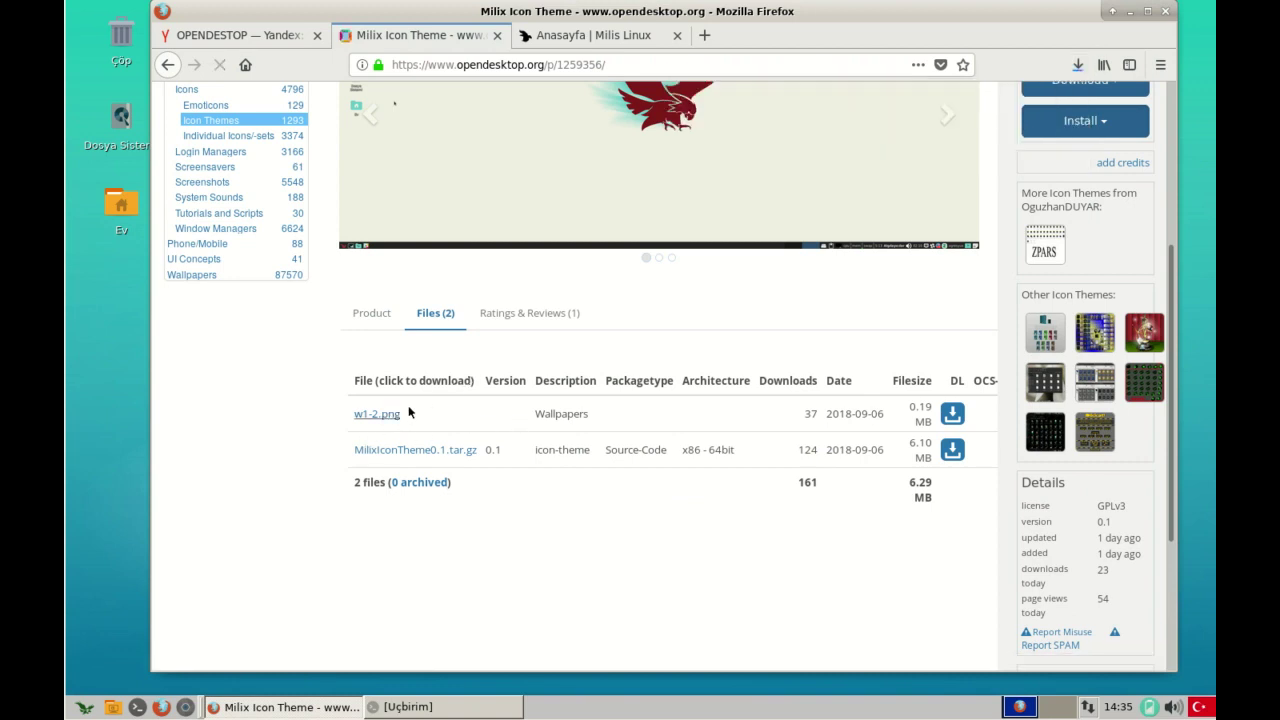
left_click(810, 442)
- Check both downloads, page through the theme's preview slides, and open the downloads folder
left_click(1077, 64)
left_click(704, 314)
scroll(704, 314, "up", 4)
left_click(958, 334)
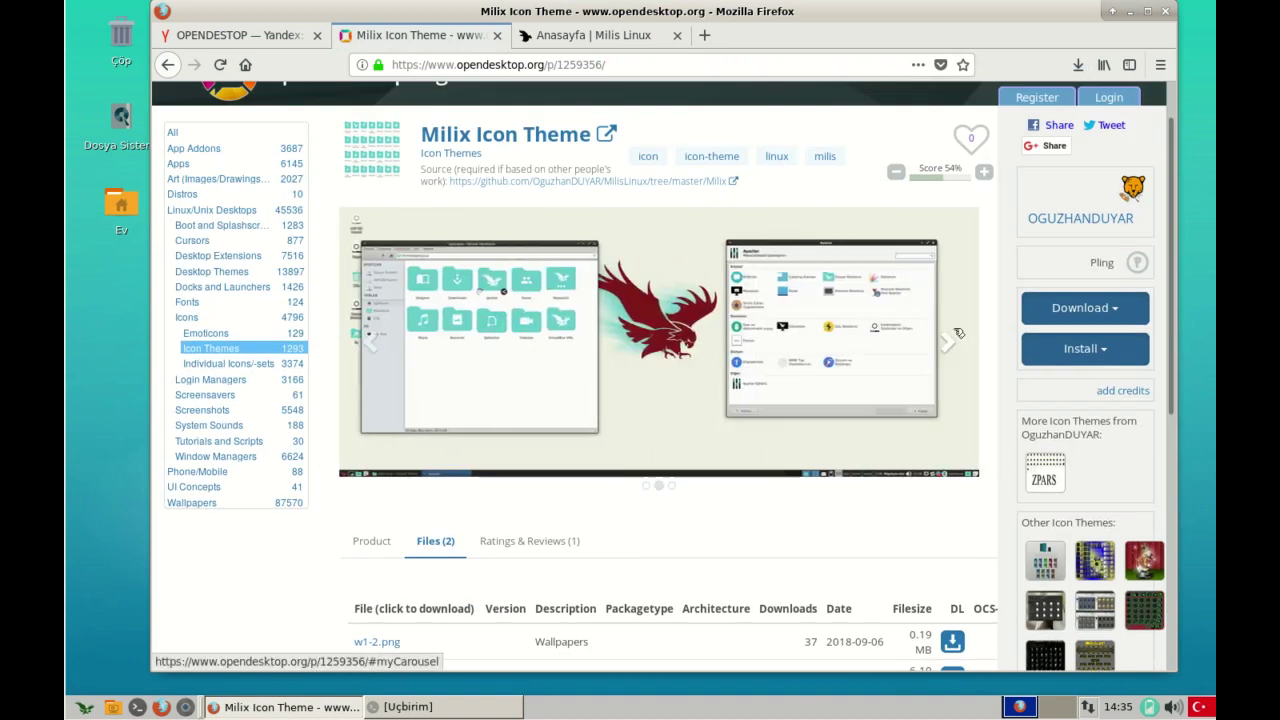
left_click(958, 334)
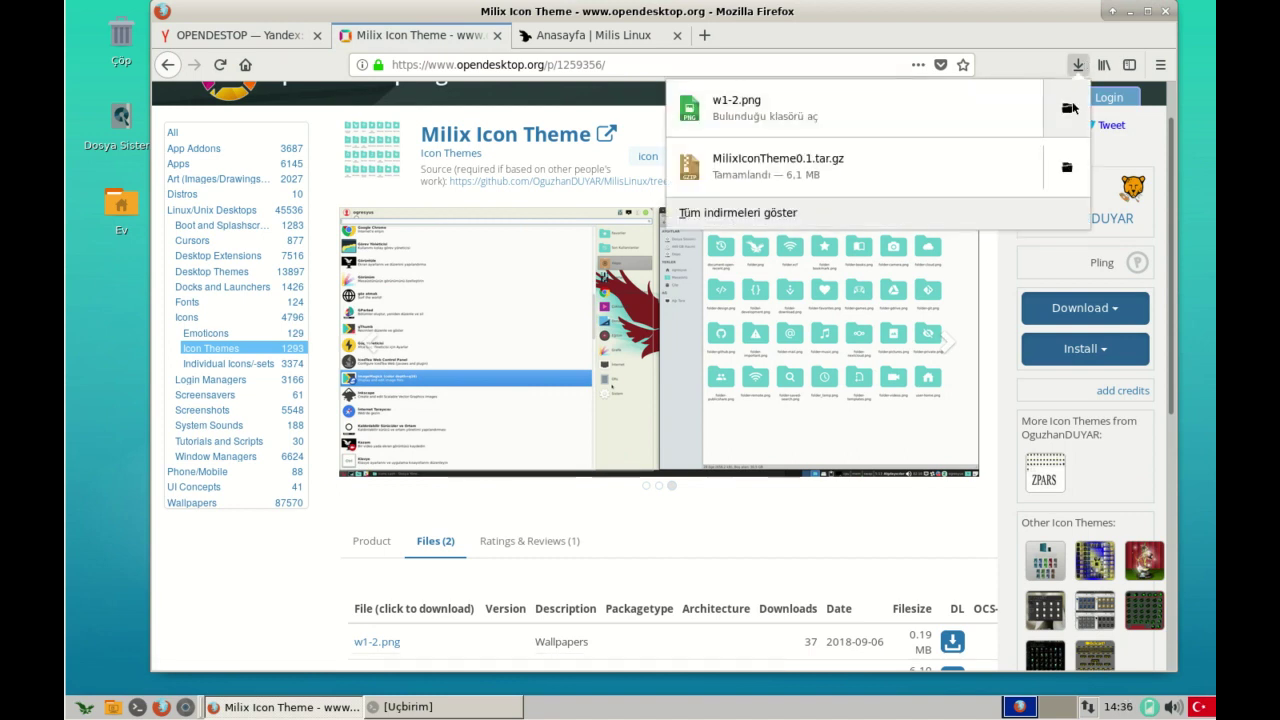
left_click(1060, 115)
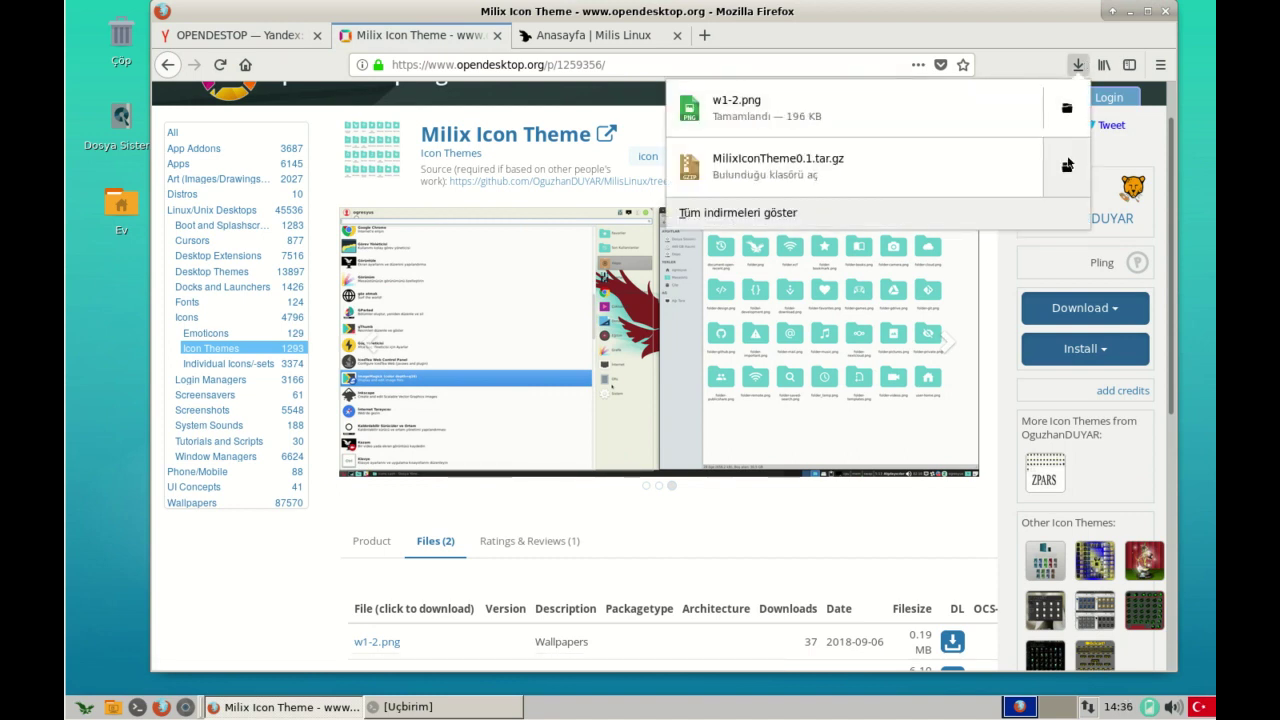
- Extract the Milix theme tar.gz archive into the home folder
right_click(944, 255)
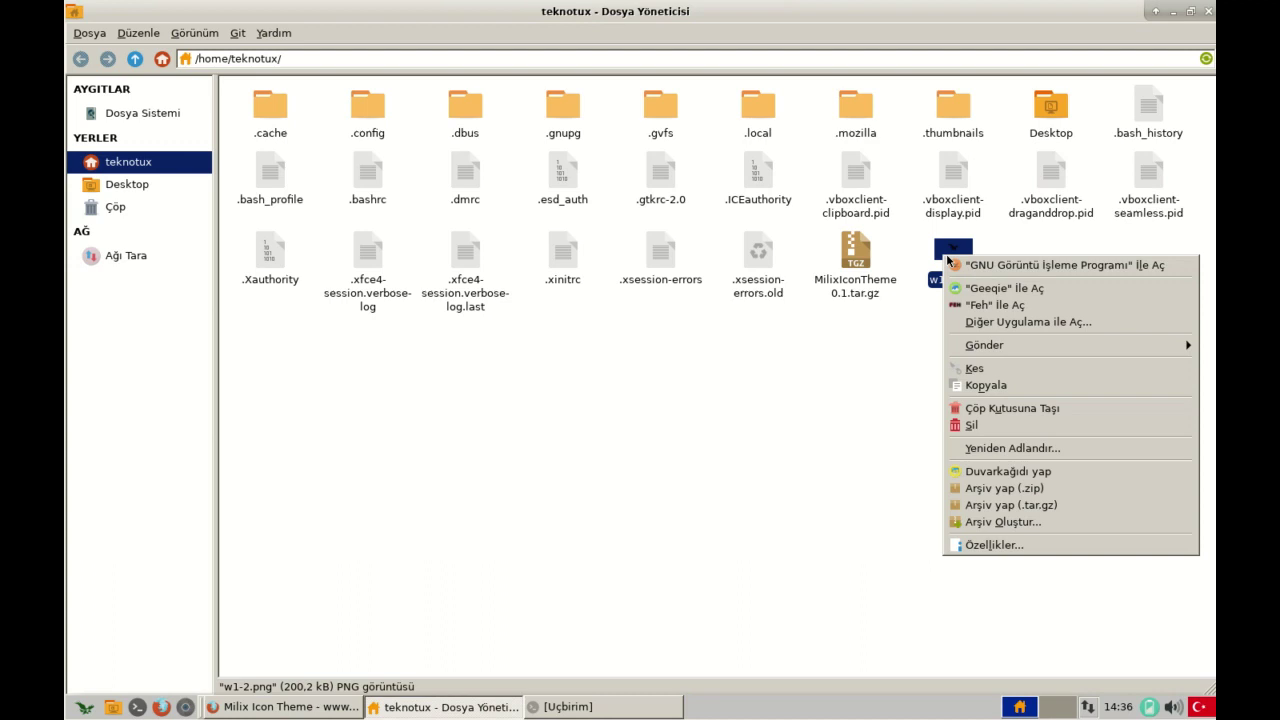
key("Escape")
right_click(845, 262)
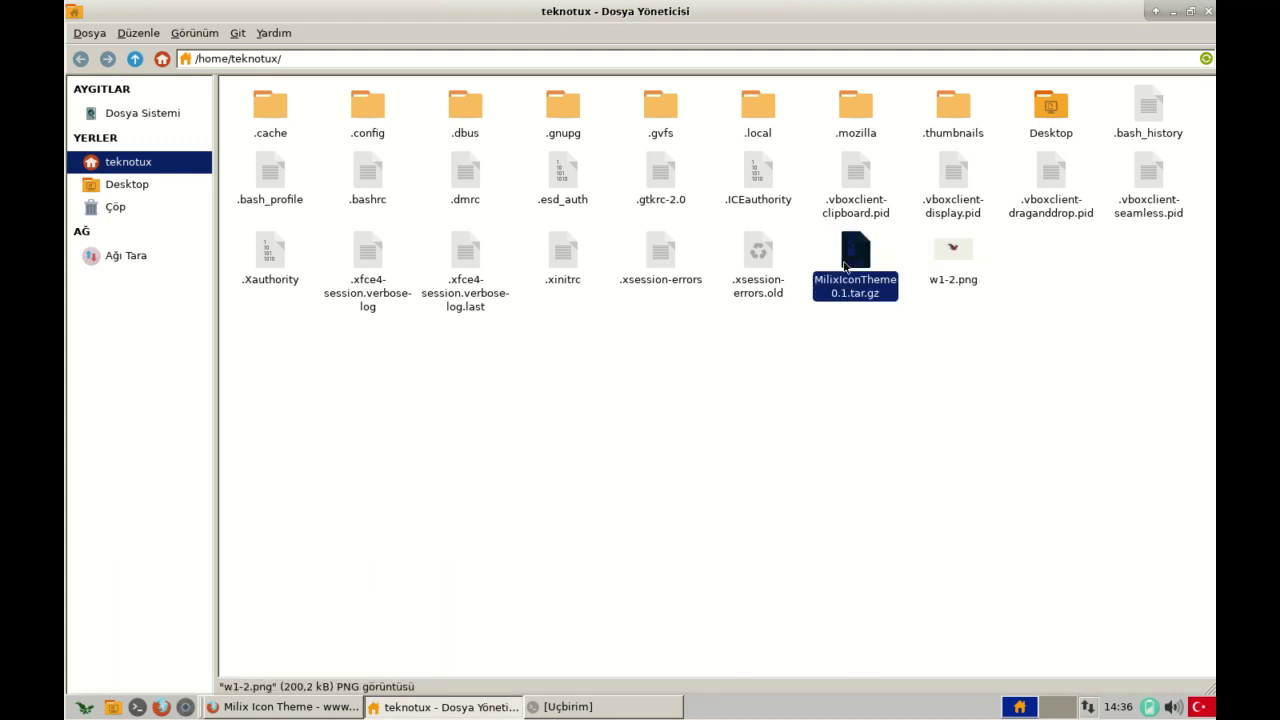
left_click(905, 544)
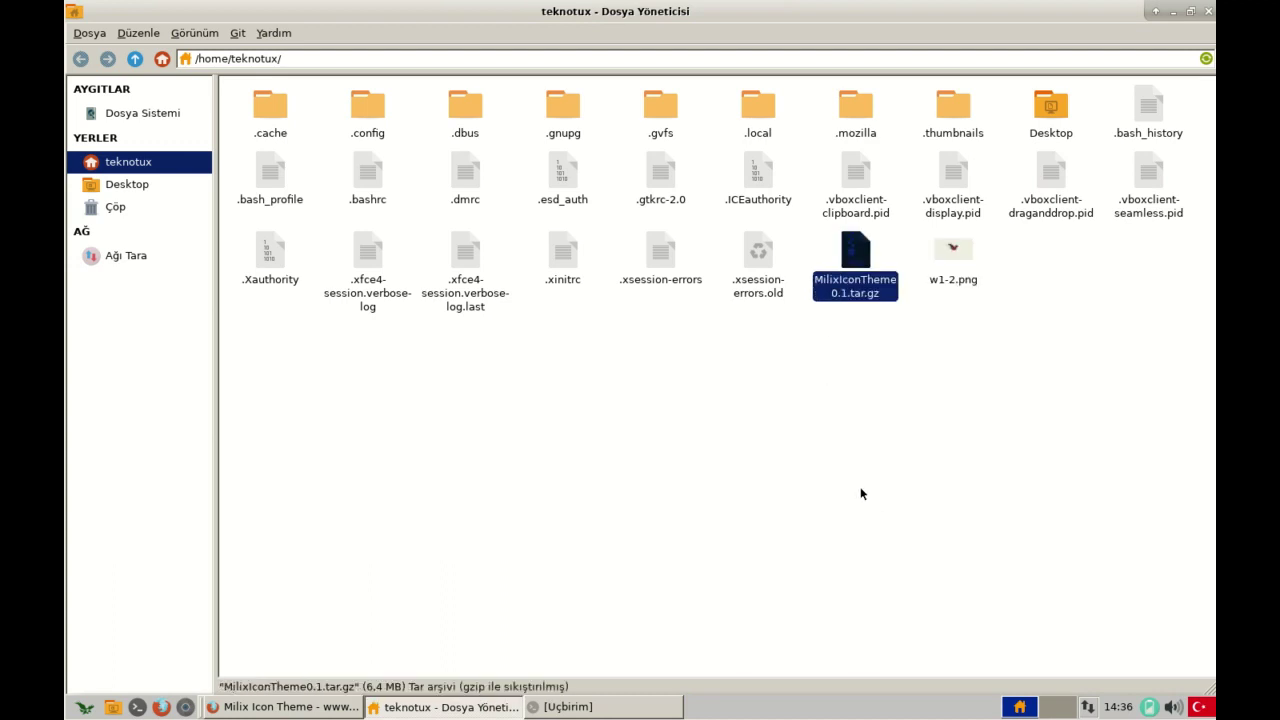
- Create a new folder named .icons in the home folder
left_click(1148, 104)
right_click(608, 402)
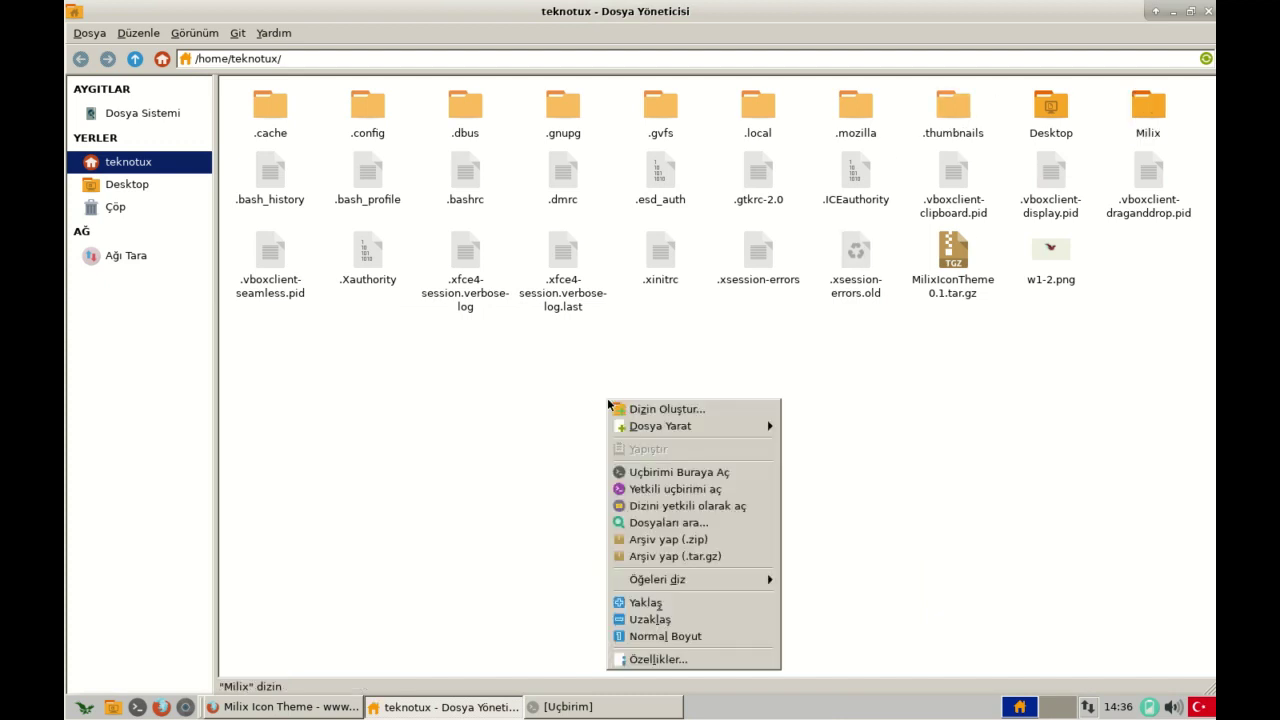
left_click(688, 409)
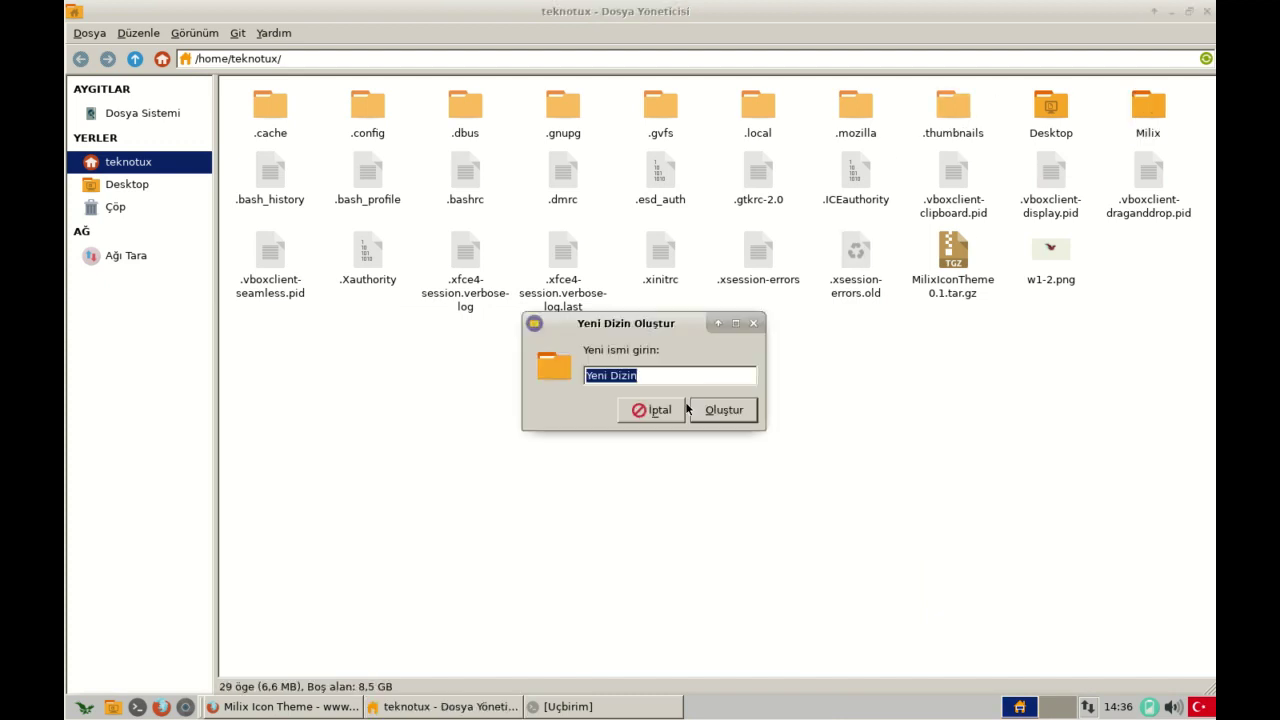
type(".icons")
key("Return")
- Move the Milix folder into .icons and close Thunar
left_click(704, 406)
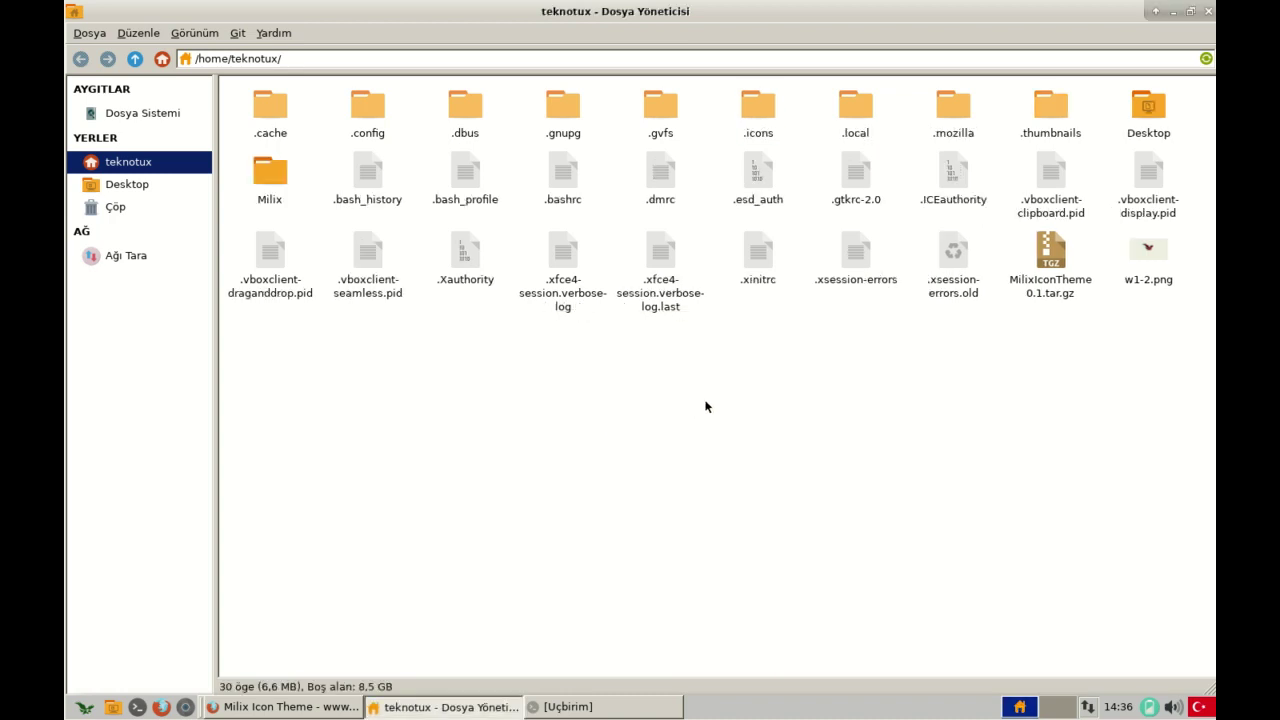
left_click_drag(269, 167, 755, 112)
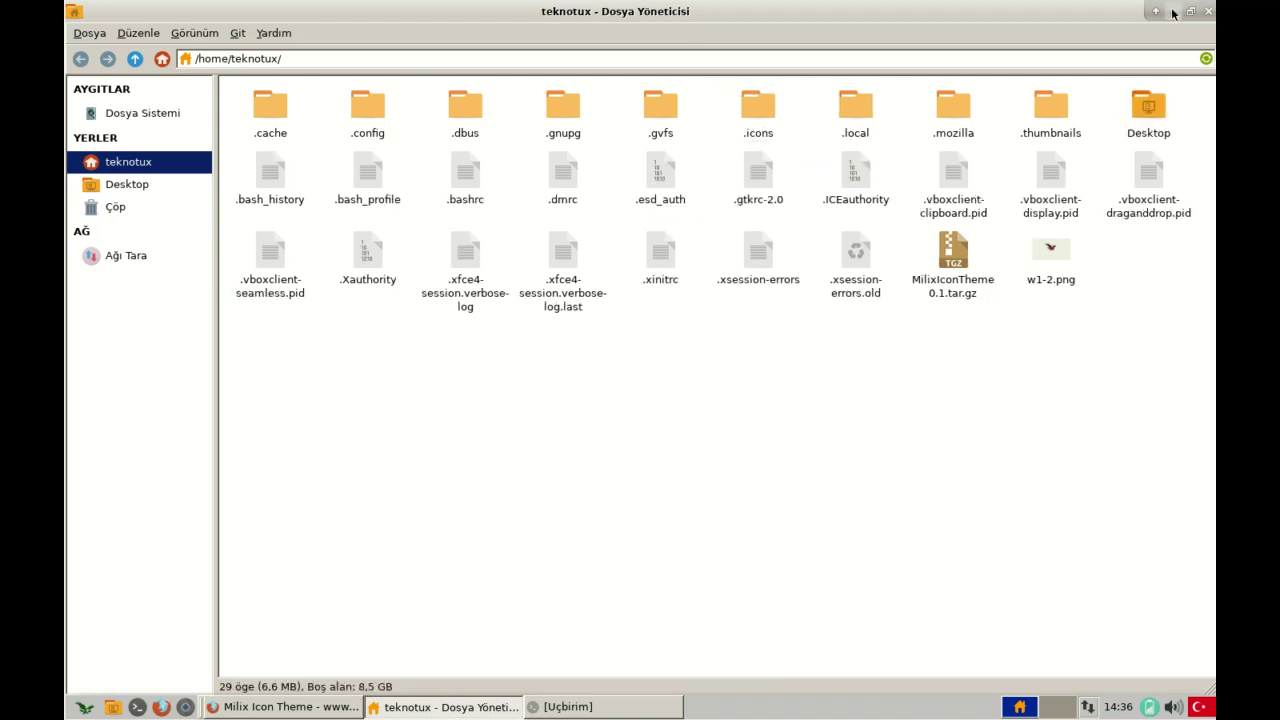
left_click(1208, 11)
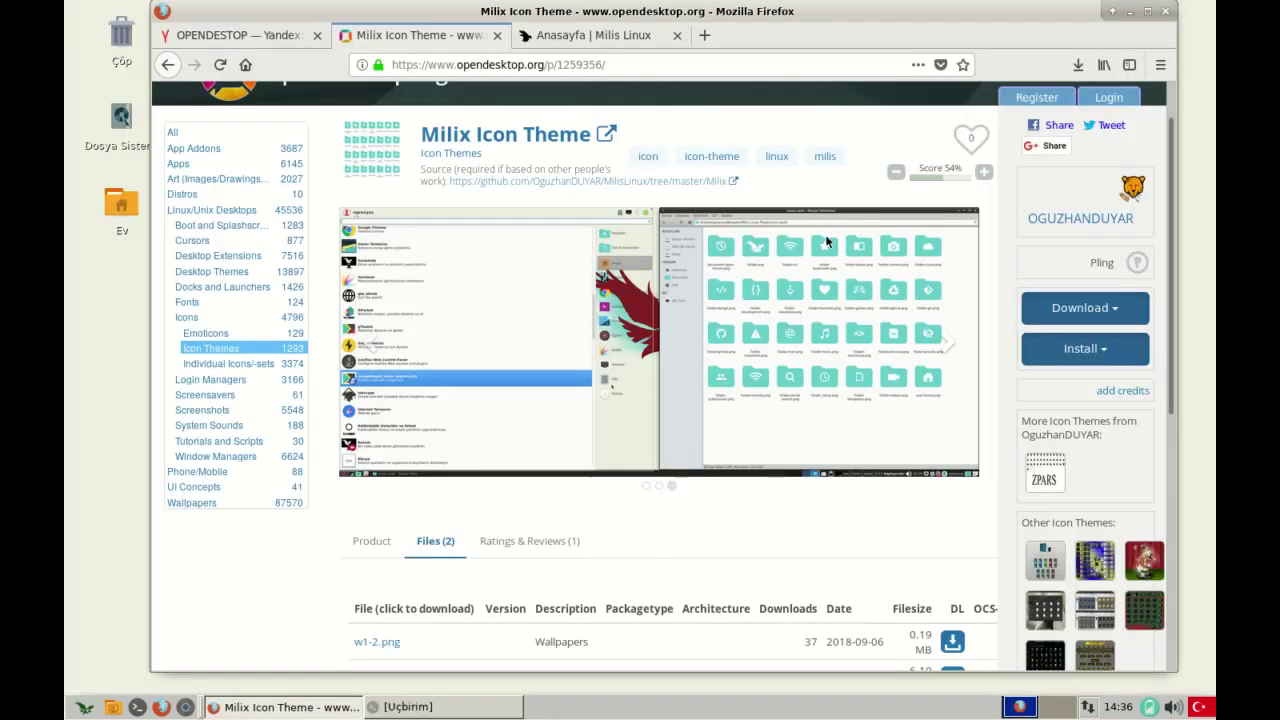
- Select Milix on the Simgeler tab of Görünüm settings, then close it
left_click(1130, 12)
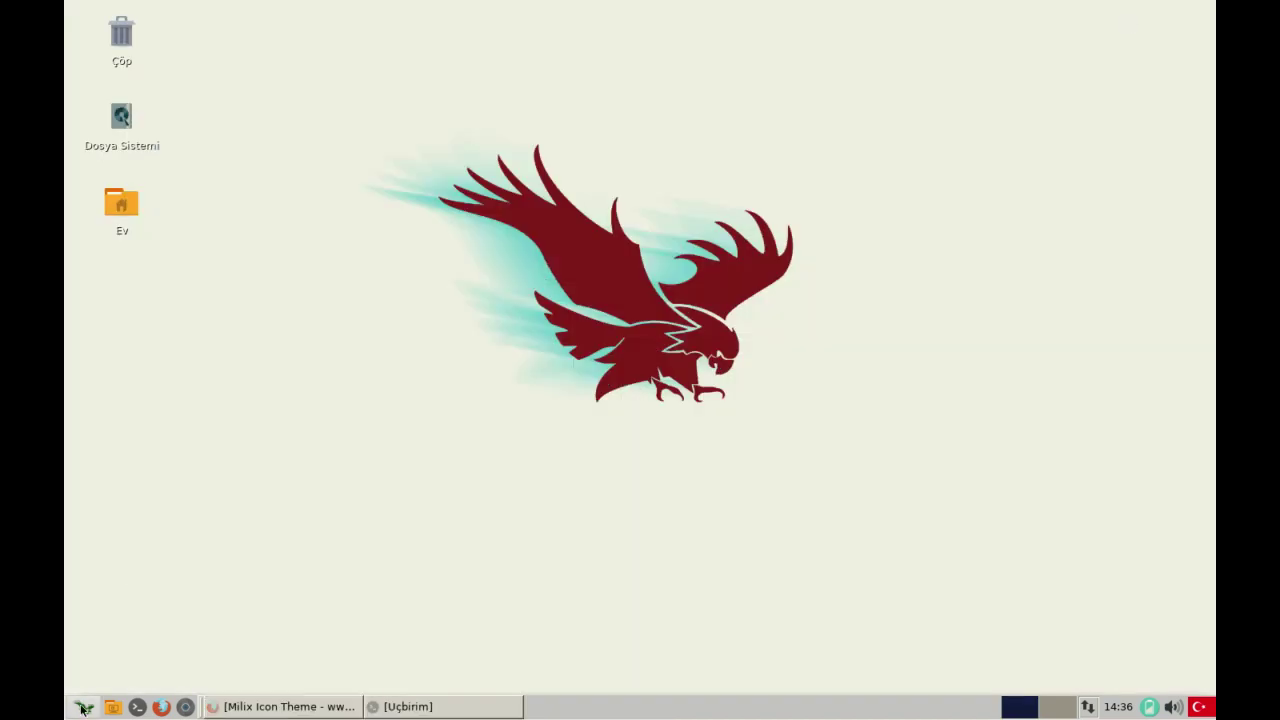
left_click(84, 707)
left_click(258, 309)
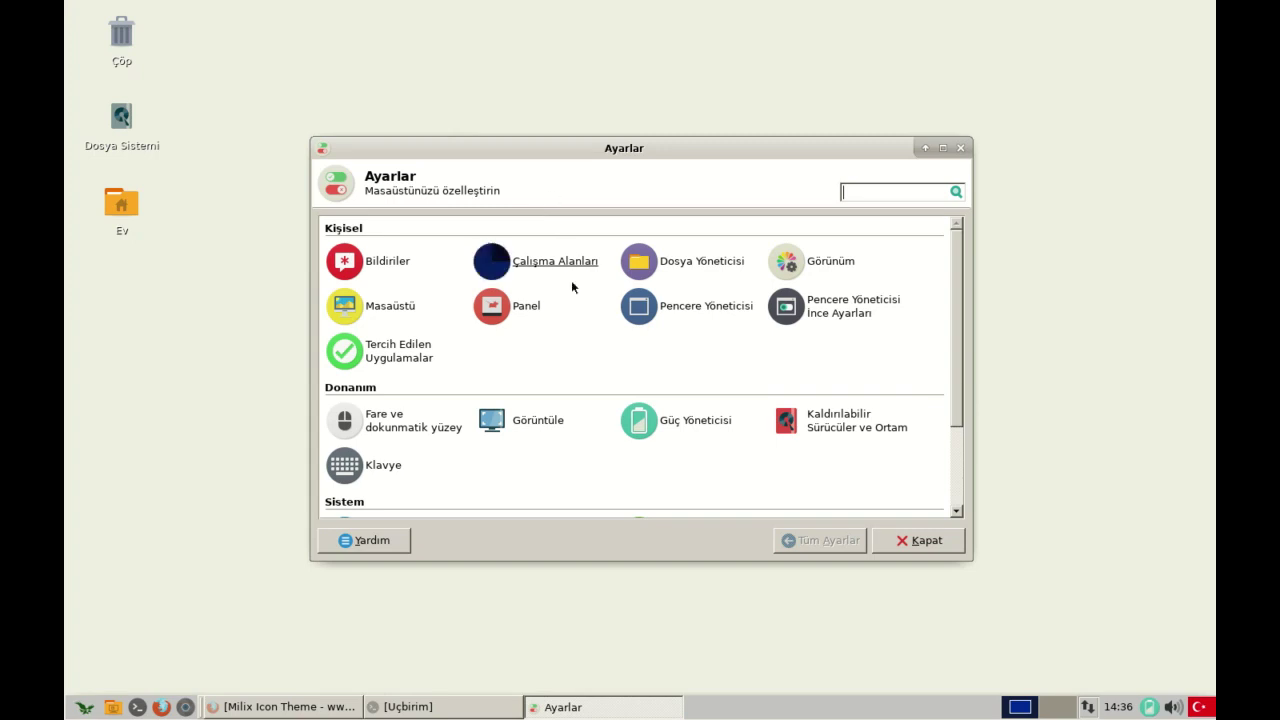
left_click(822, 262)
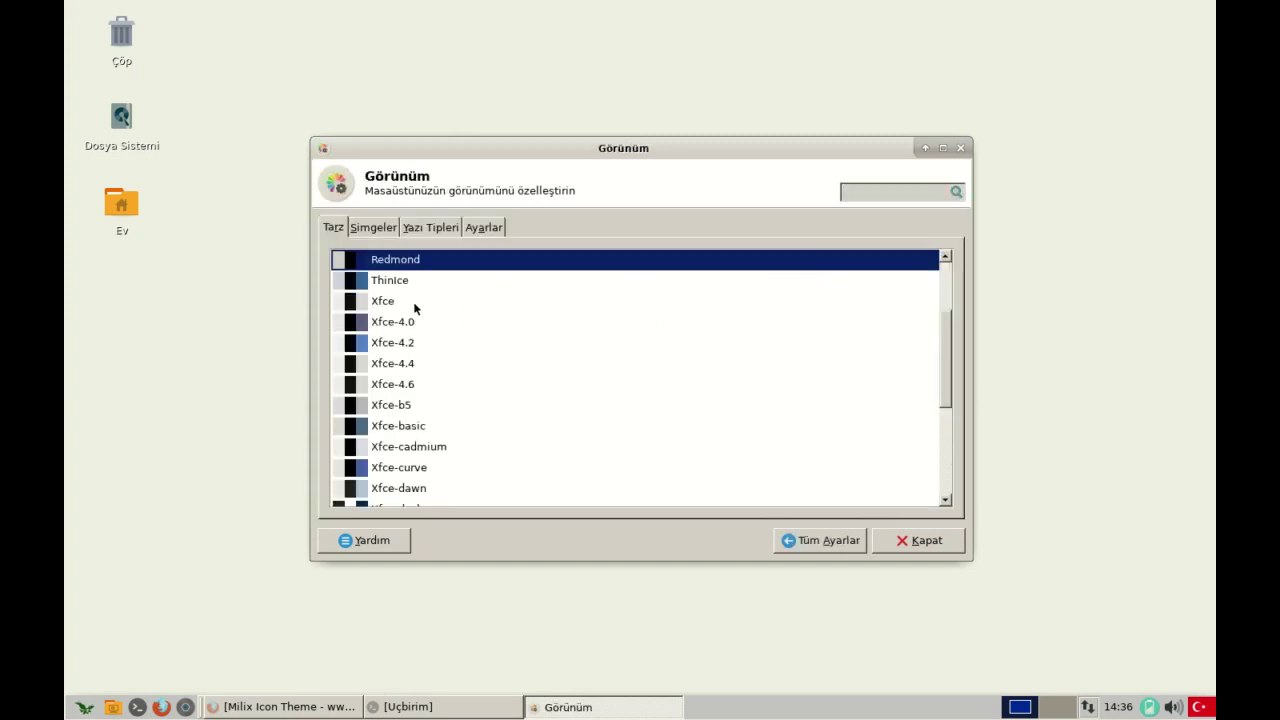
scroll(411, 290, "down", 3)
left_click(383, 229)
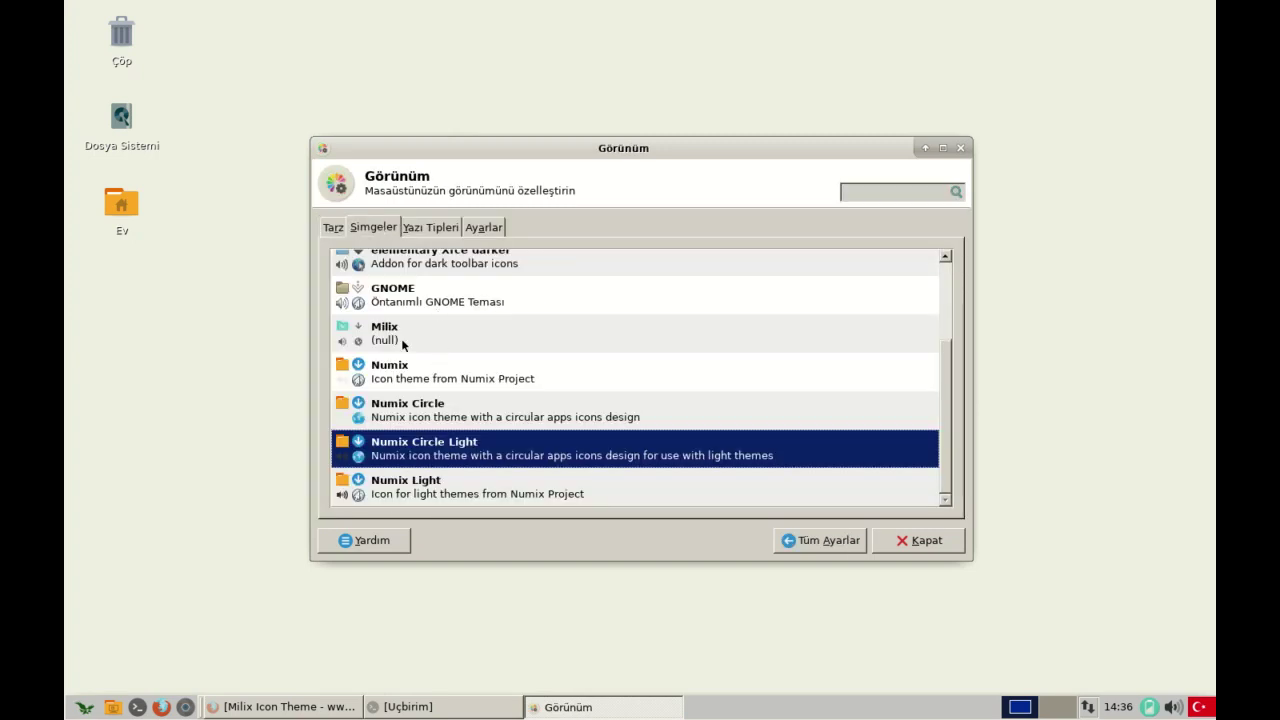
left_click(403, 340)
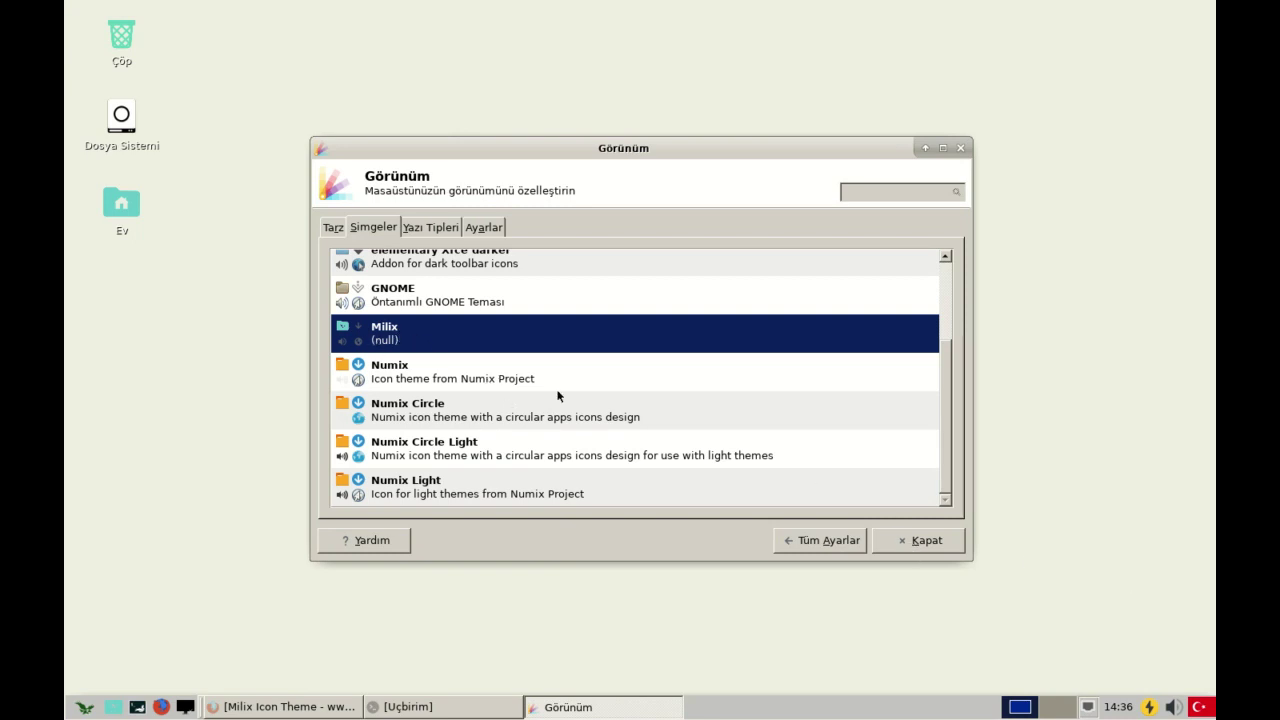
left_click(898, 549)
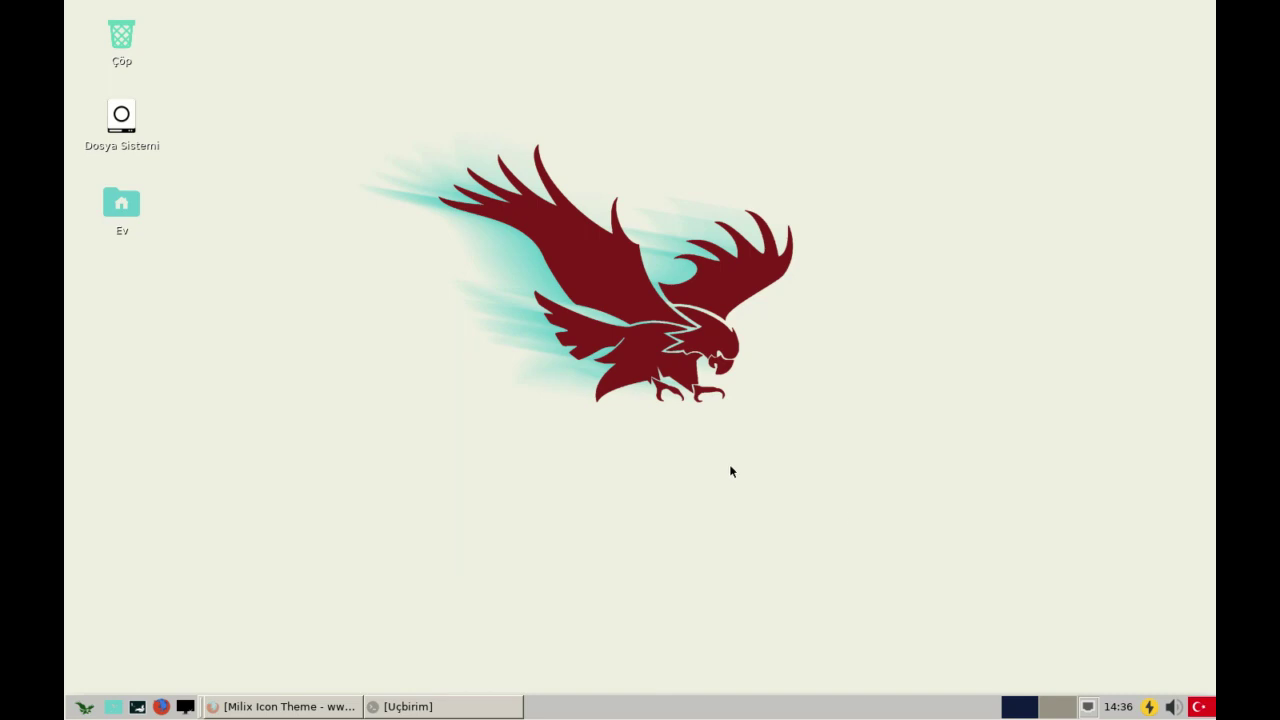
- Toggle the application menu a few times, then bring up its button's options
left_click(86, 707)
left_click(86, 707)
left_click(87, 707)
left_click(87, 707)
left_click(87, 707)
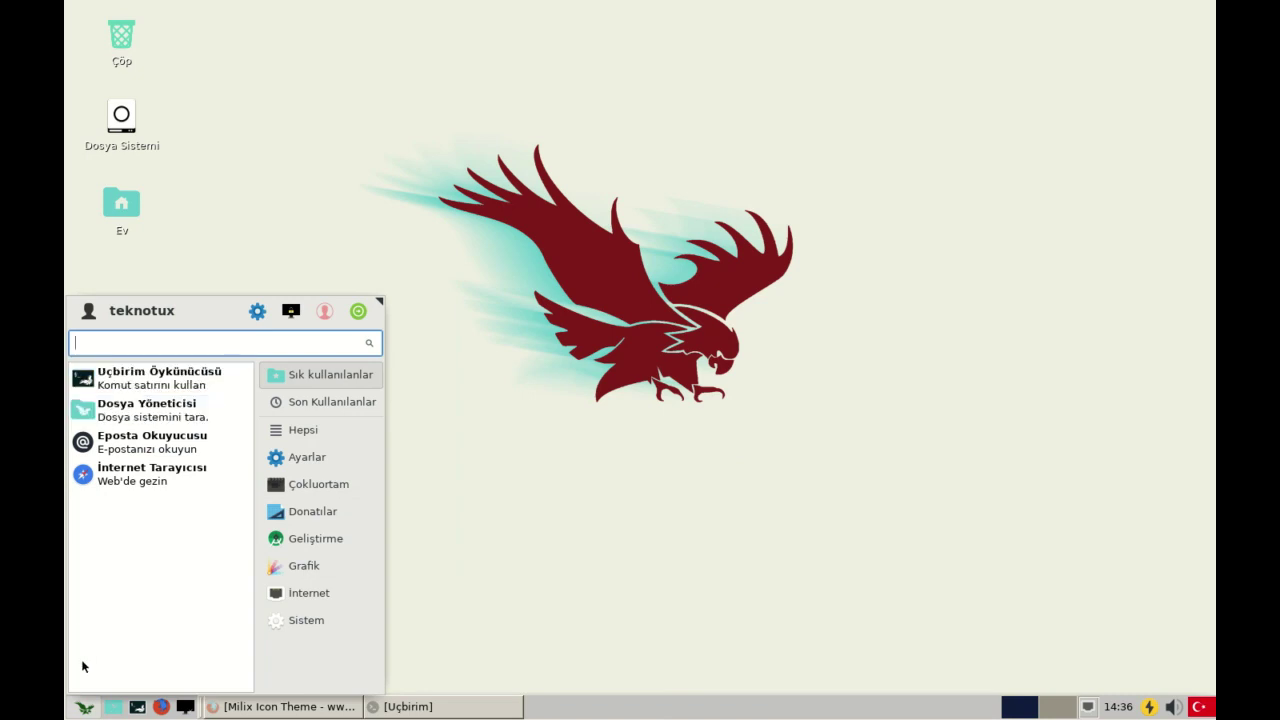
right_click(84, 708)
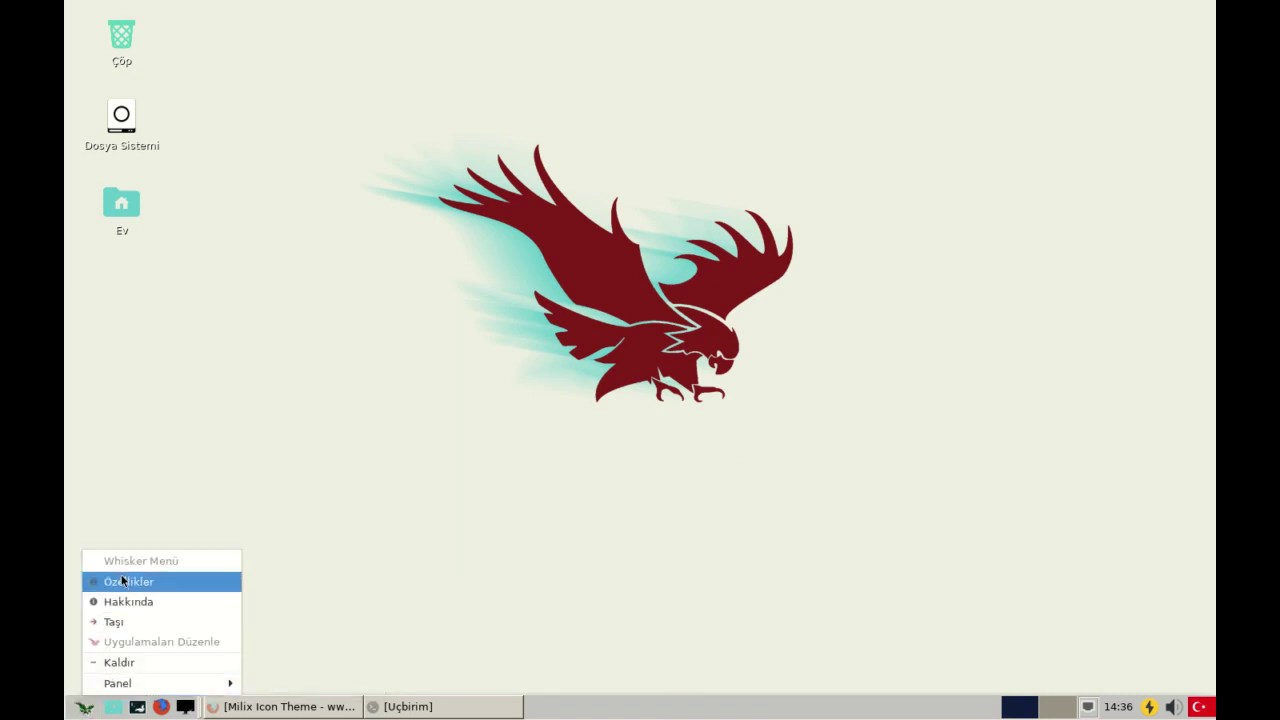
- Check the Whisker Menu category icon size choices and close the properties unchanged
left_click(121, 581)
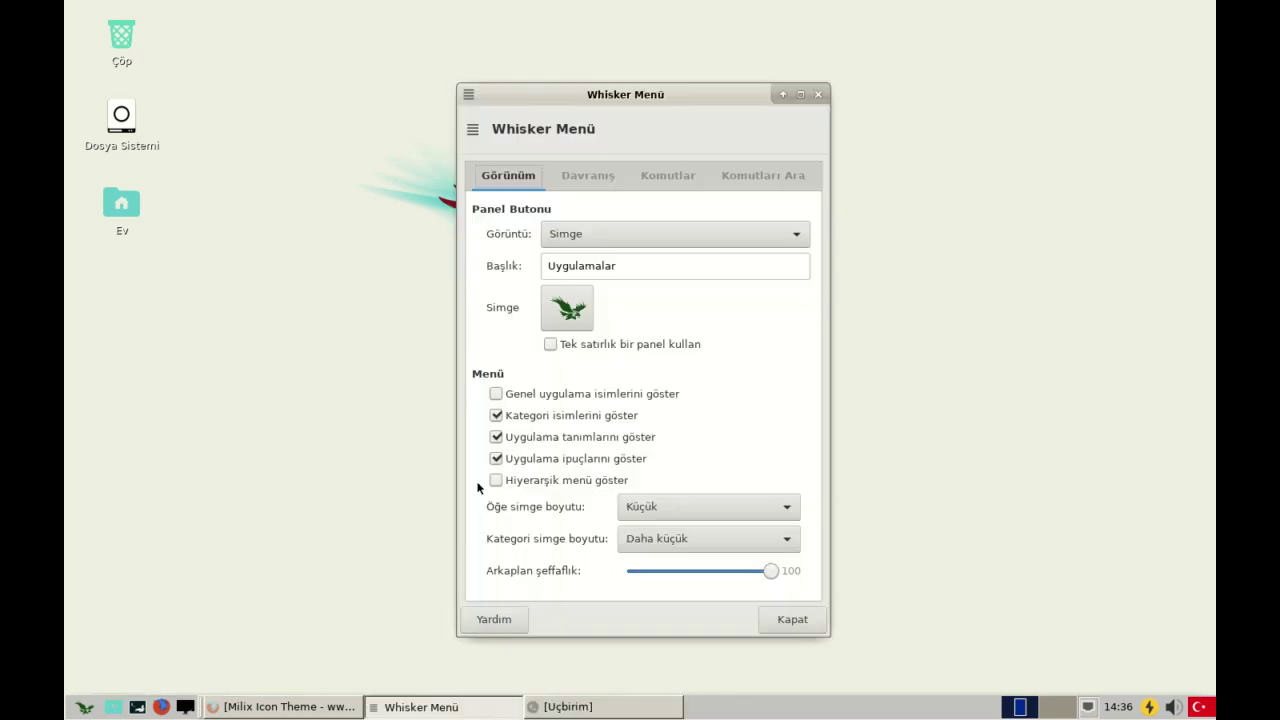
left_click(686, 532)
scroll(688, 536, "down", 2)
key("Escape")
left_click(790, 619)
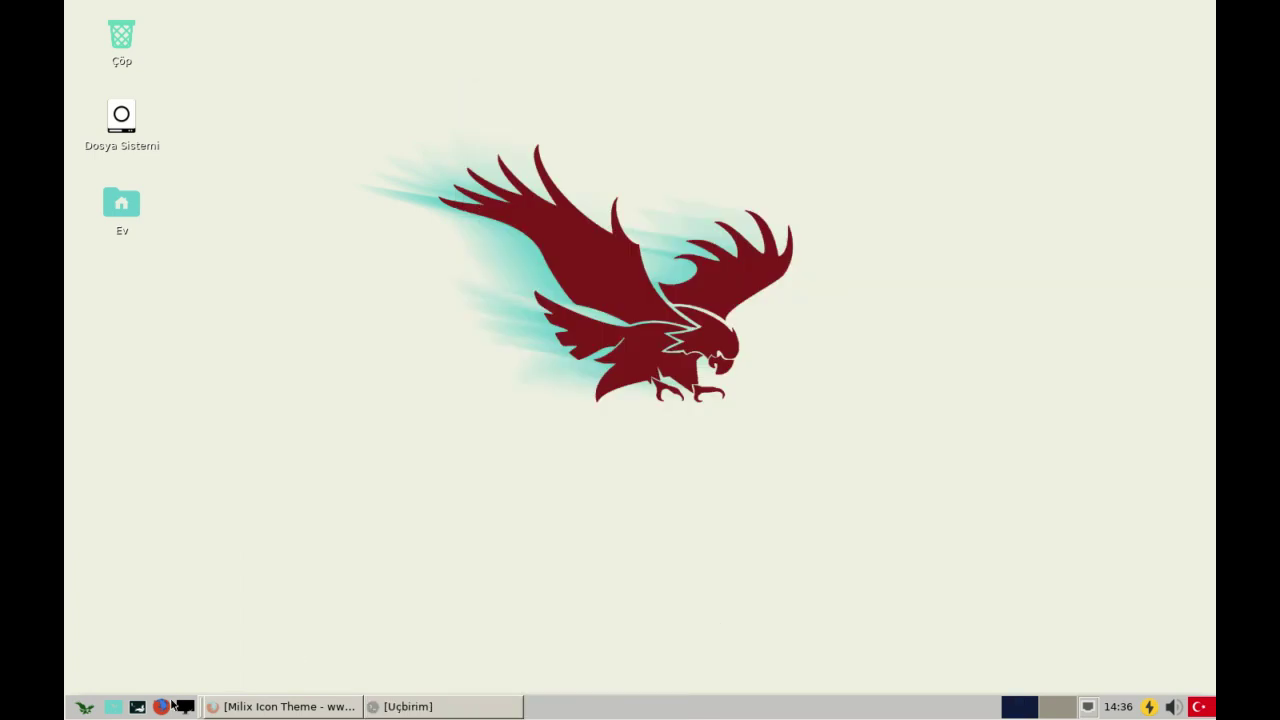
- Enlarge the application menu and browse its settings applications
left_click(85, 706)
left_click_drag(377, 304, 526, 25)
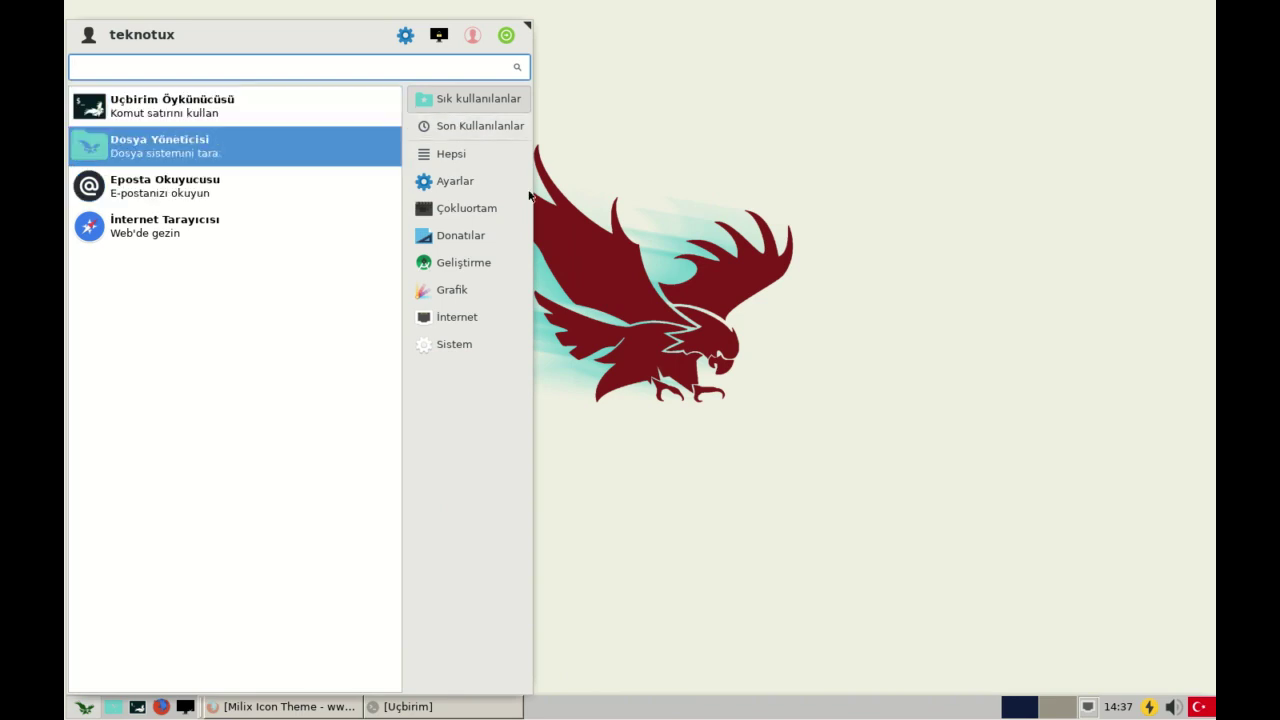
left_click(470, 184)
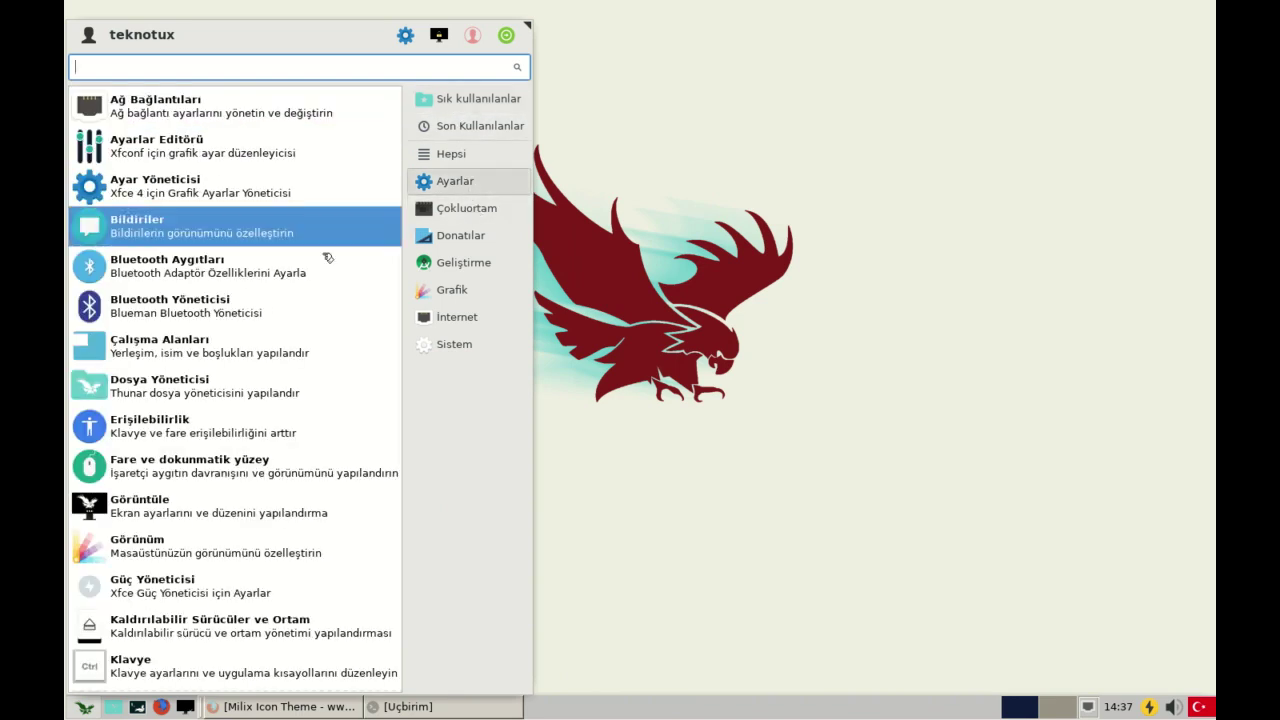
scroll(327, 258, "down", 5)
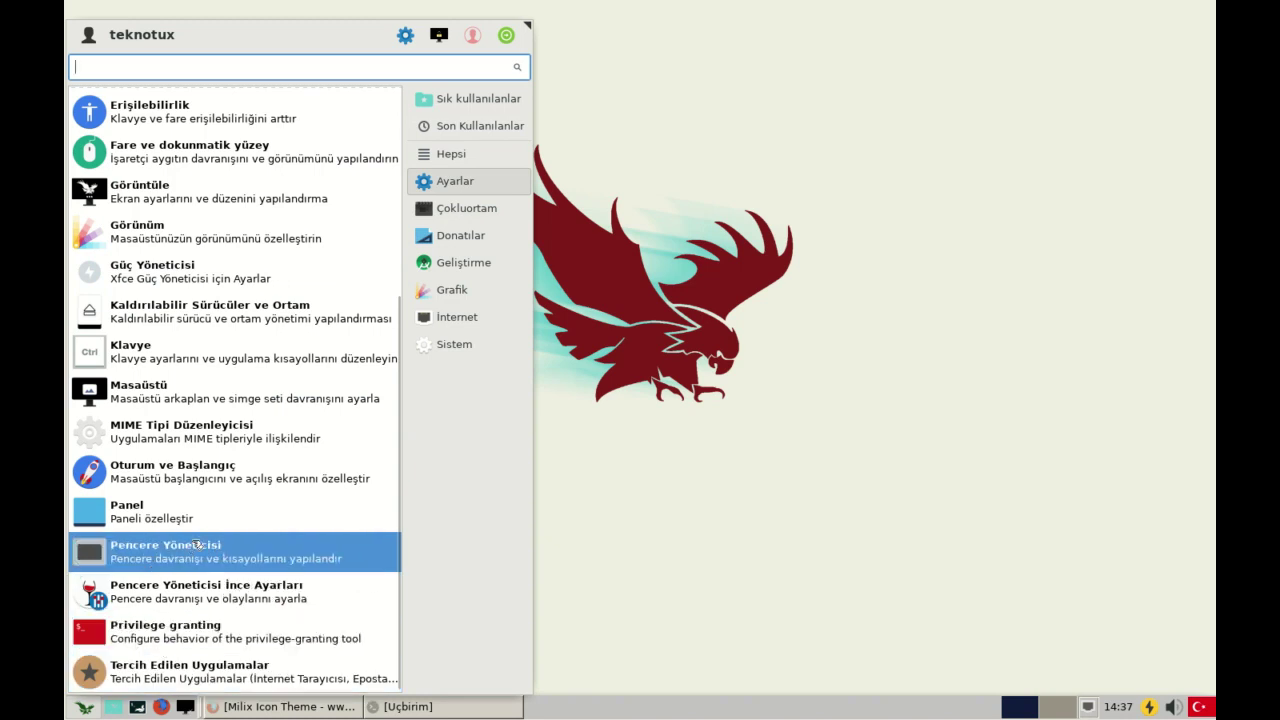
scroll(197, 545, "up", 4)
scroll(300, 277, "up", 1)
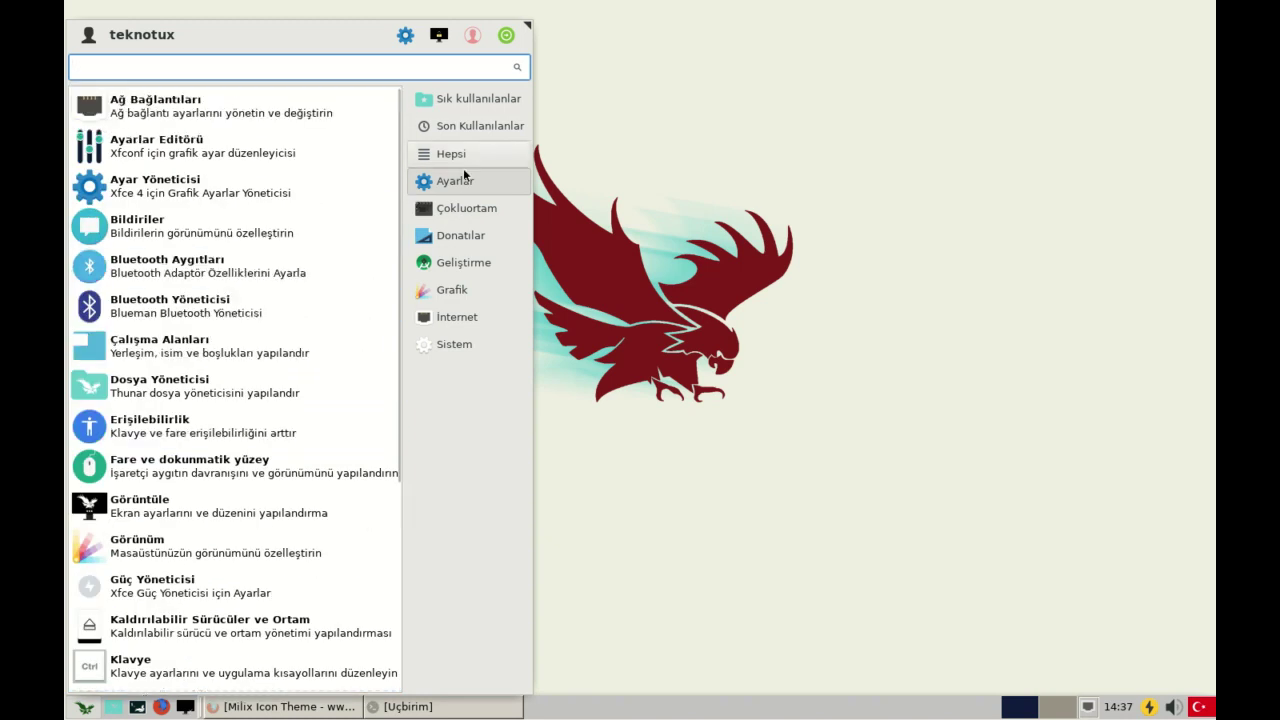
- Browse the multimedia, accessories and development categories of the menu
left_click(430, 208)
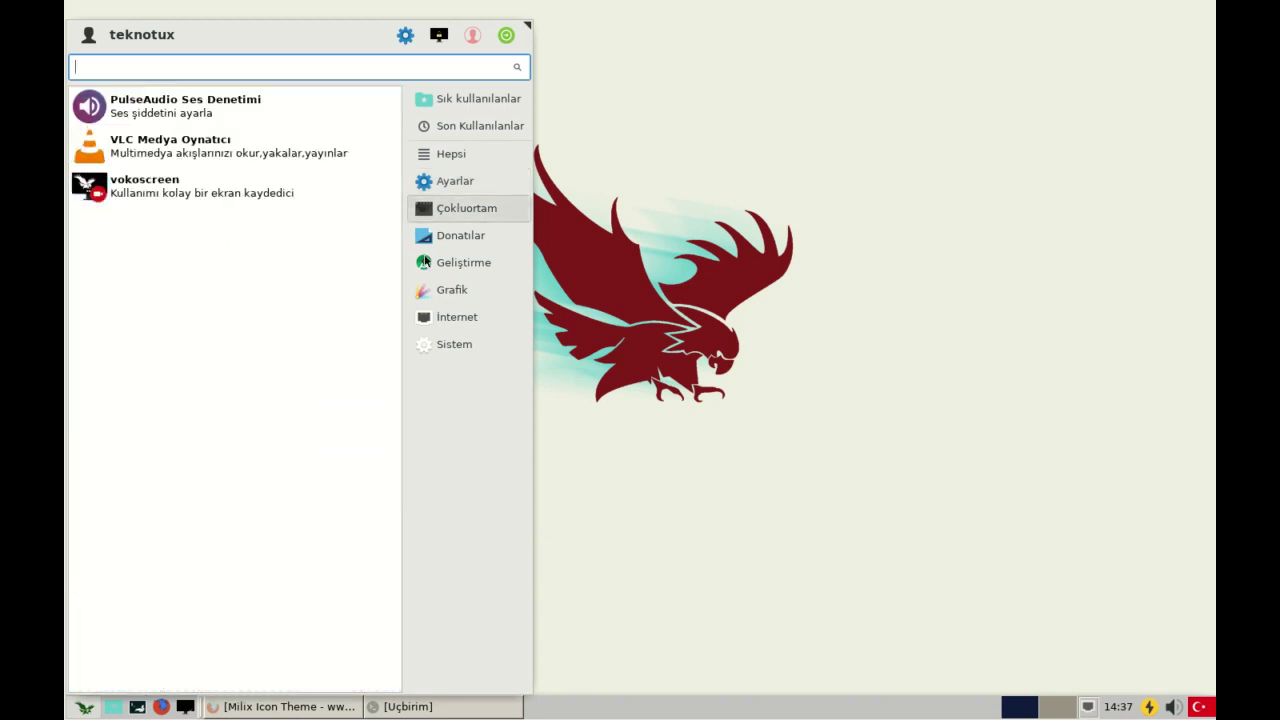
left_click_drag(230, 150, 226, 237)
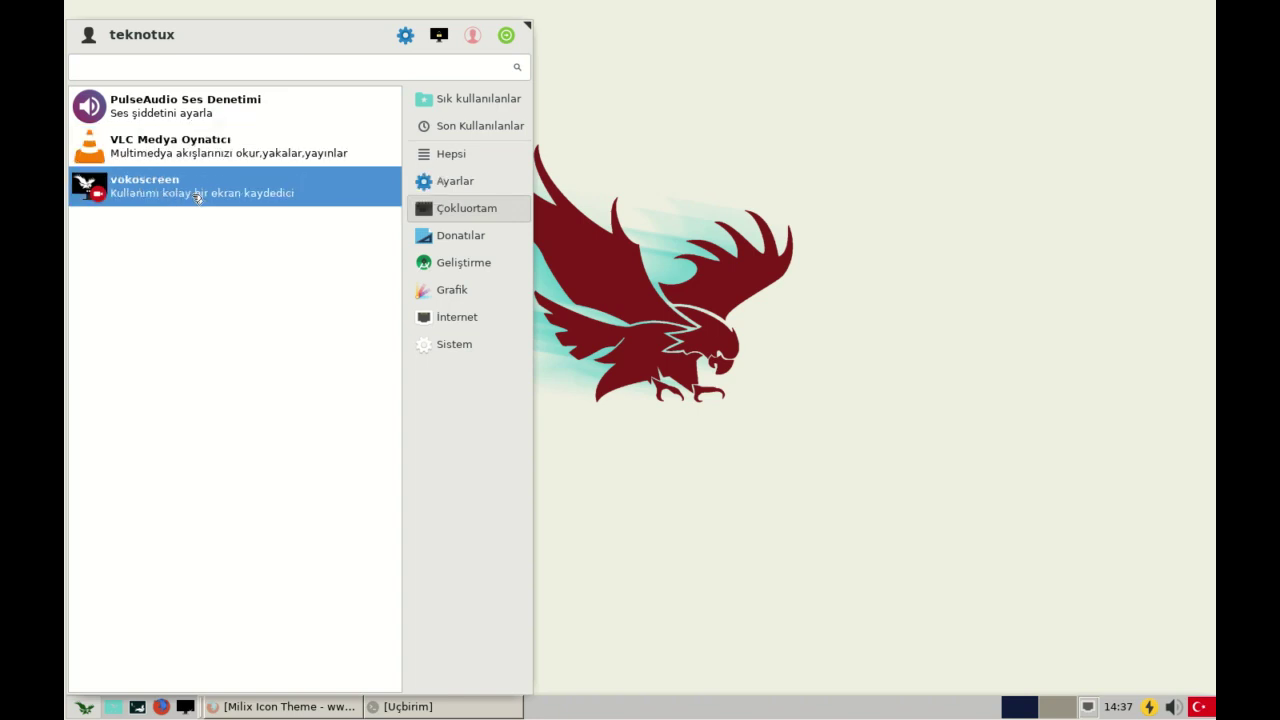
left_click(442, 235)
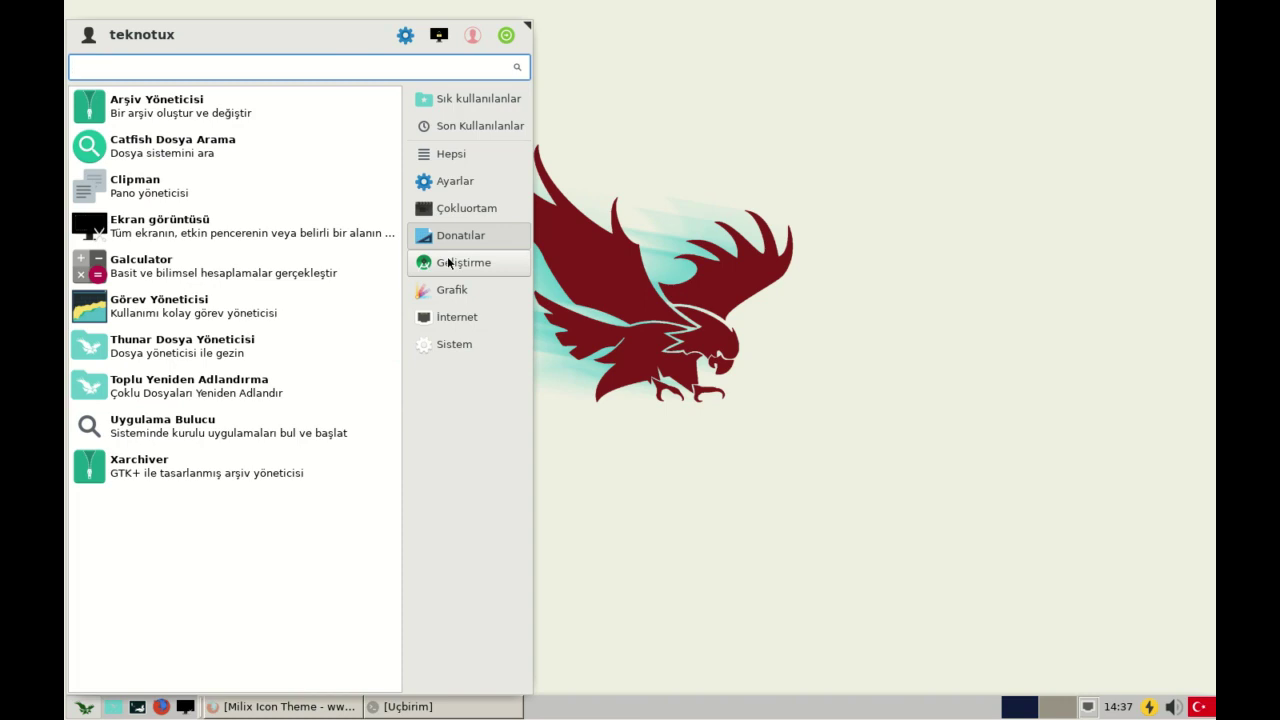
left_click(448, 262)
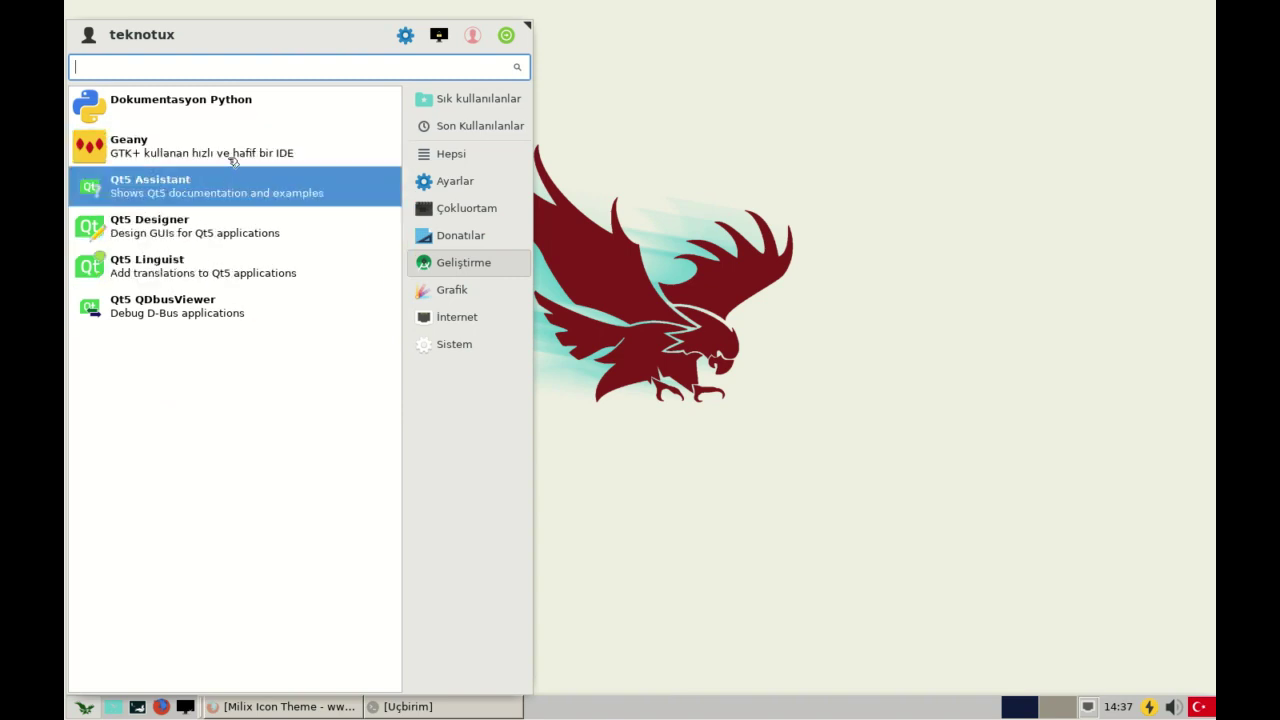
- Dismiss the Python documentation error, then view the Grafik, İnternet and Sistem categories
left_click(224, 100)
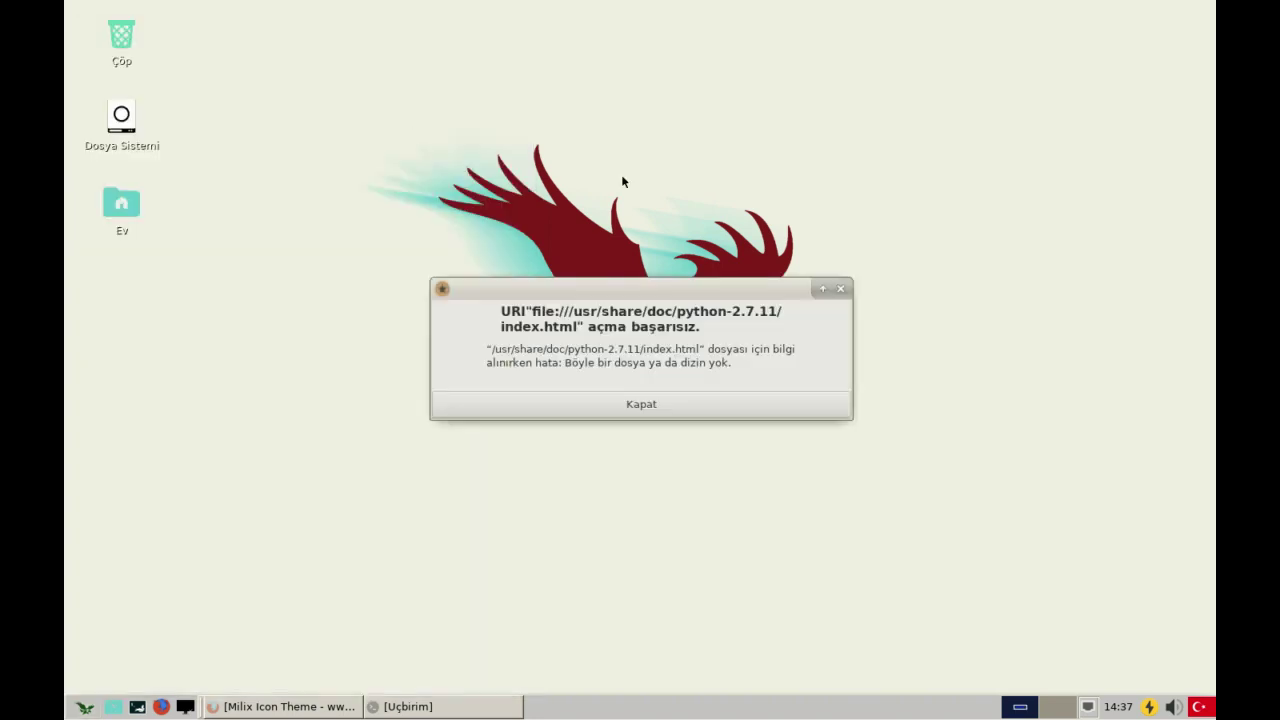
left_click(600, 405)
left_click(84, 706)
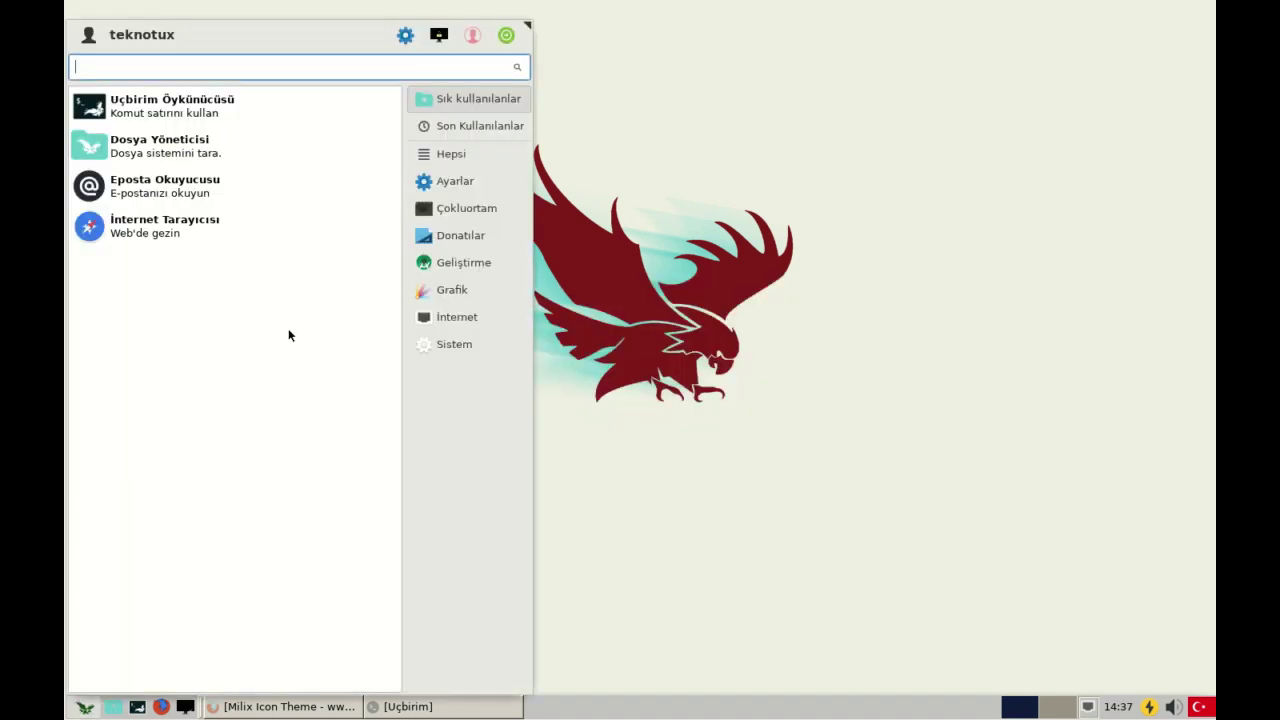
left_click(439, 292)
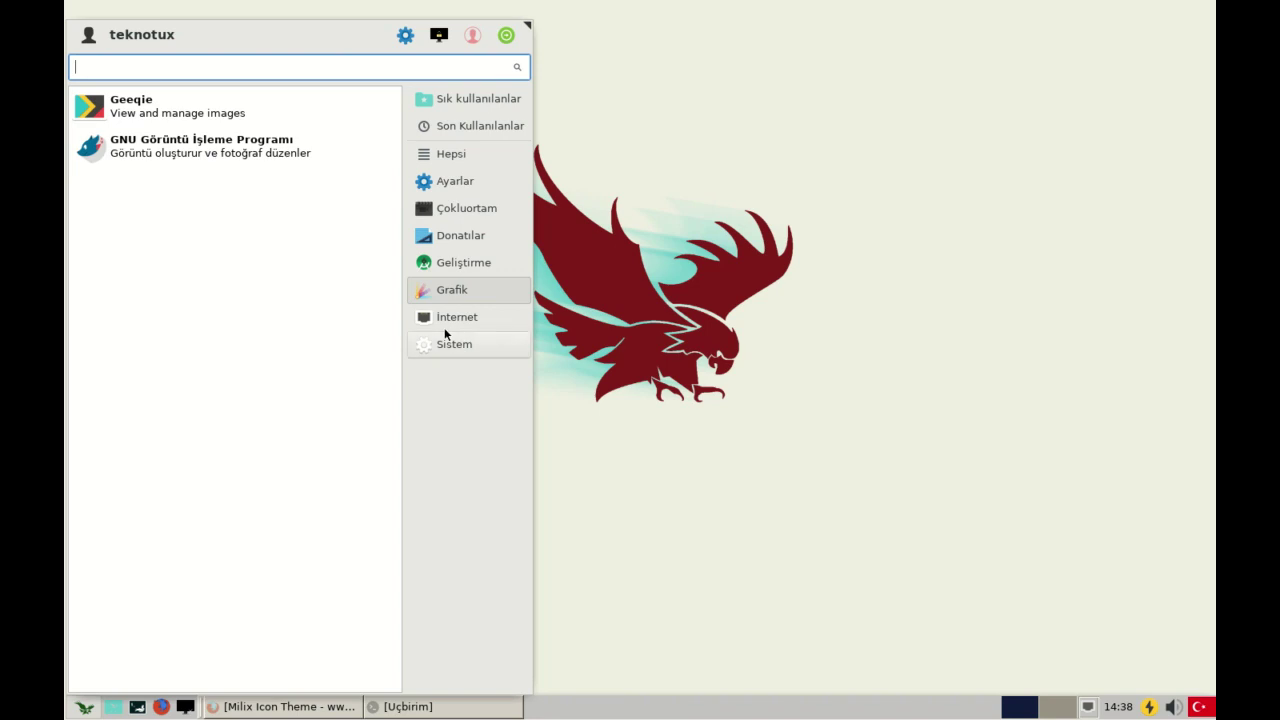
left_click(450, 317)
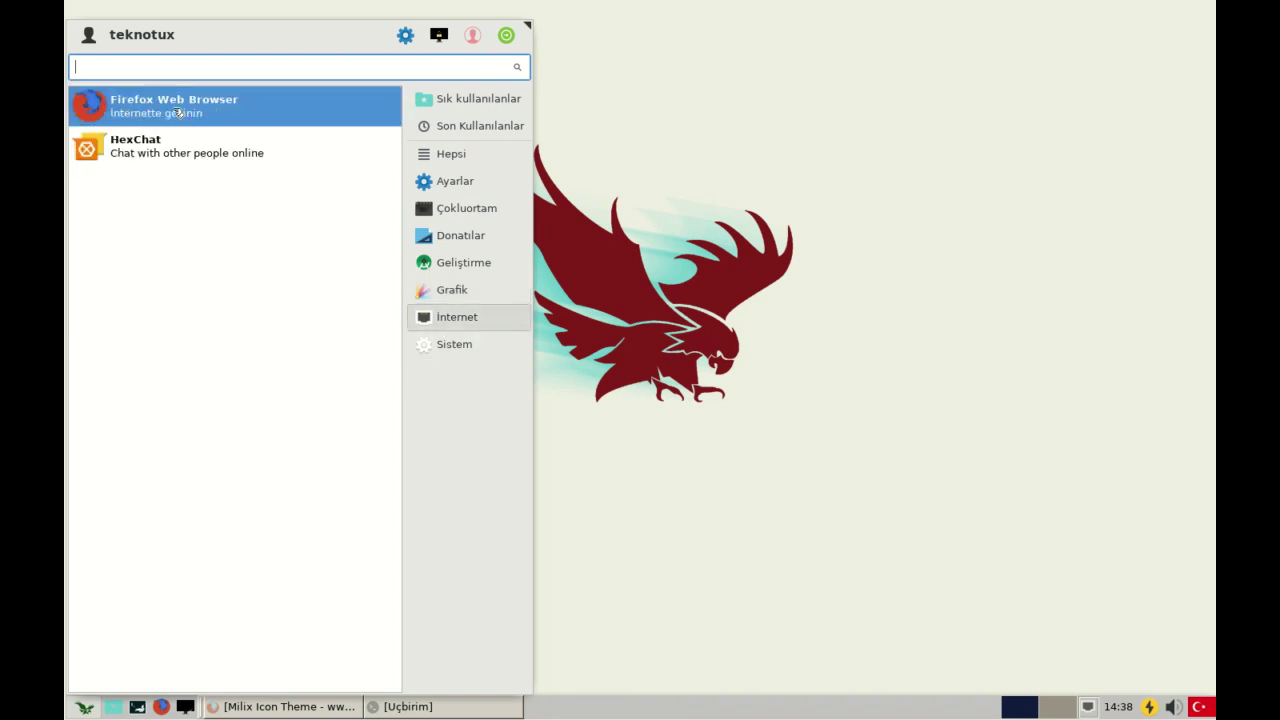
left_click(499, 344)
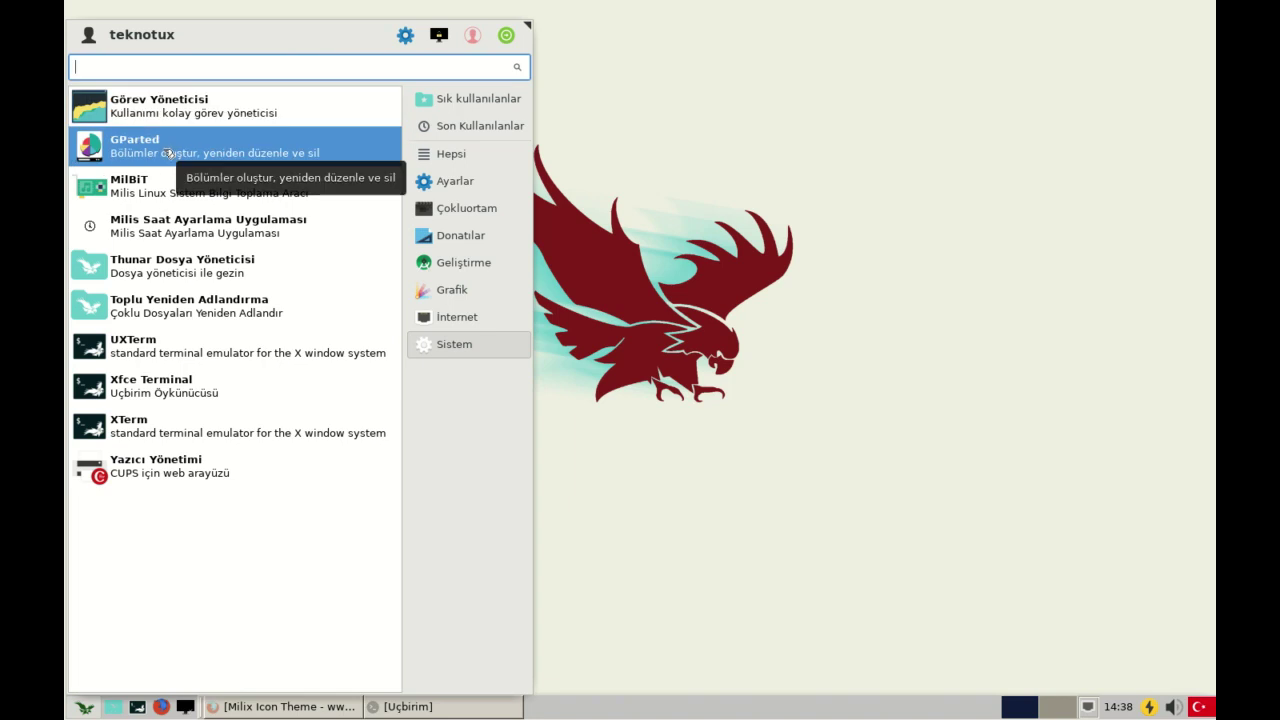
- Open and dismiss the desktop's context menu several times
left_click(94, 713)
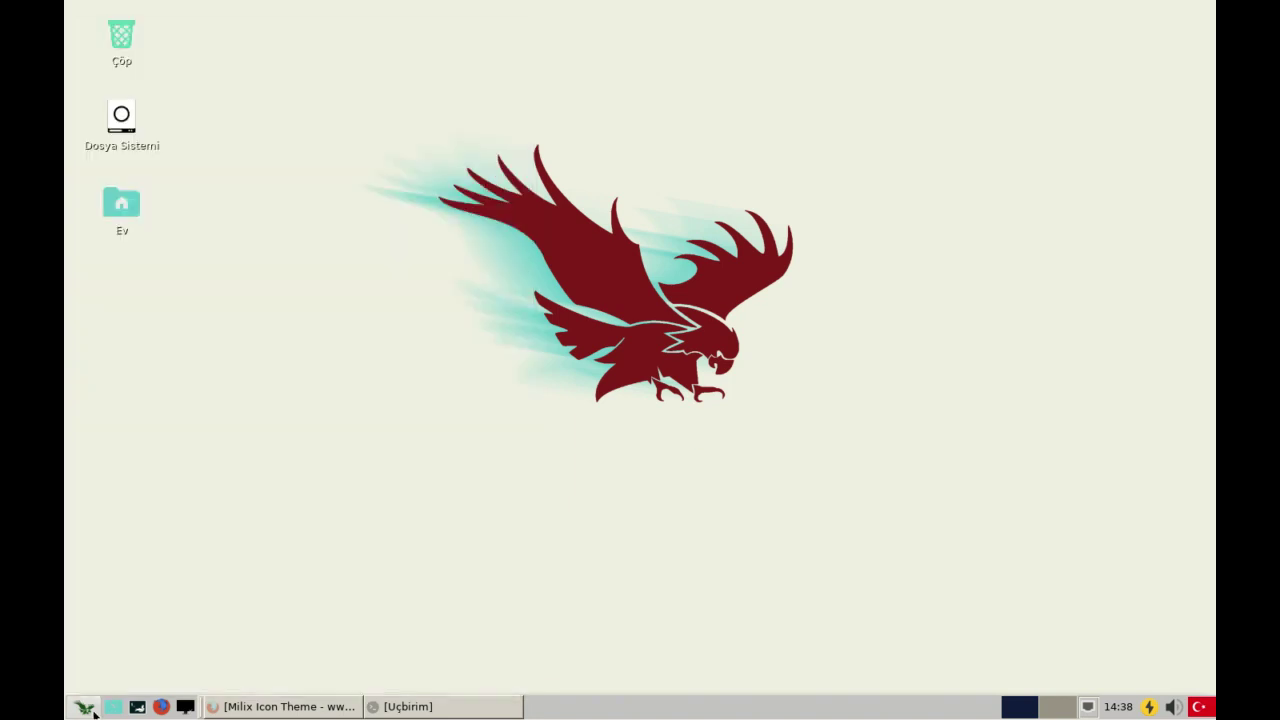
right_click(428, 210)
left_click(356, 143)
right_click(378, 193)
left_click(390, 141)
right_click(569, 302)
left_click(643, 232)
right_click(129, 631)
left_click(85, 707)
- Cycle the application menu through Development, Multimedia, Accessories, Graphics, System and All categories
left_click(85, 707)
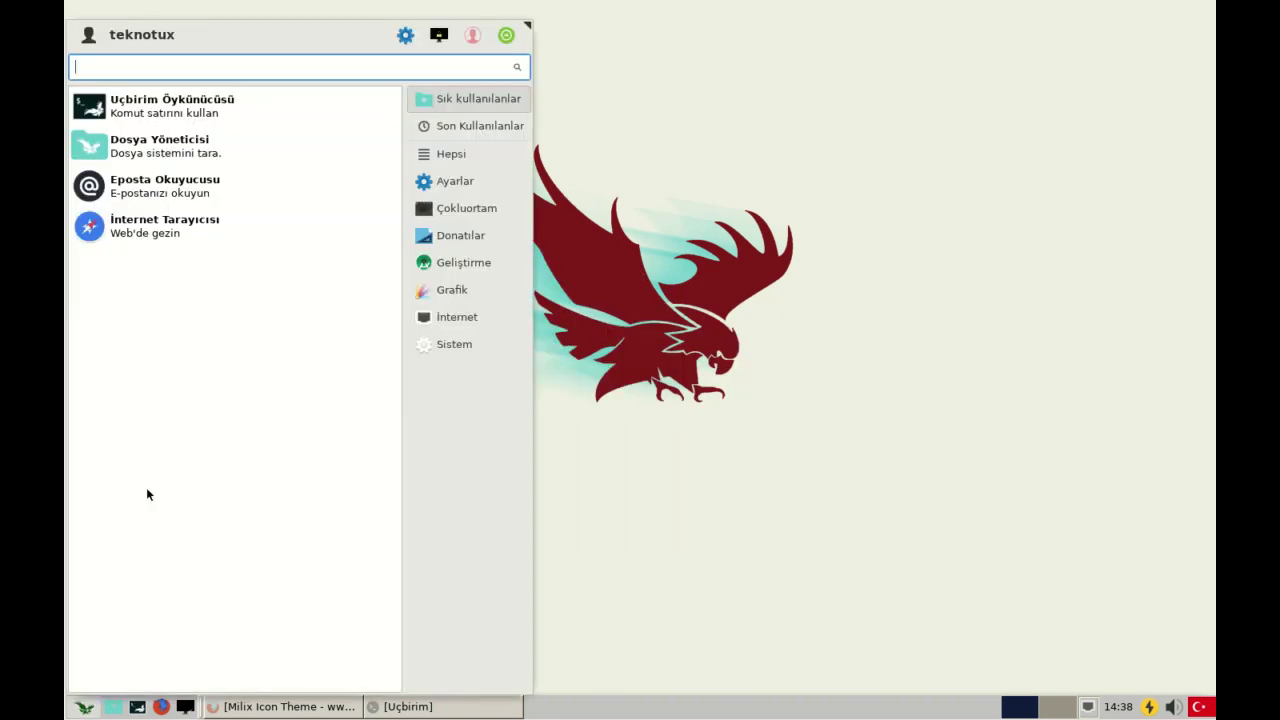
left_click(624, 244)
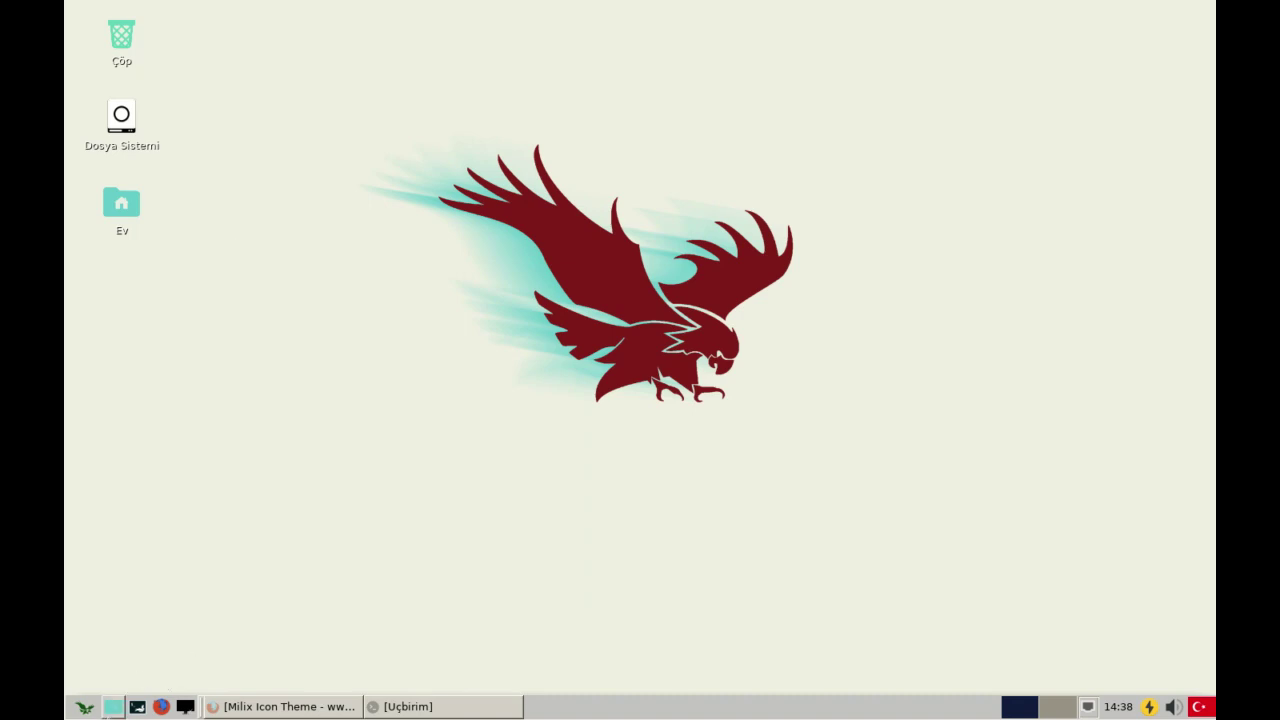
left_click(85, 707)
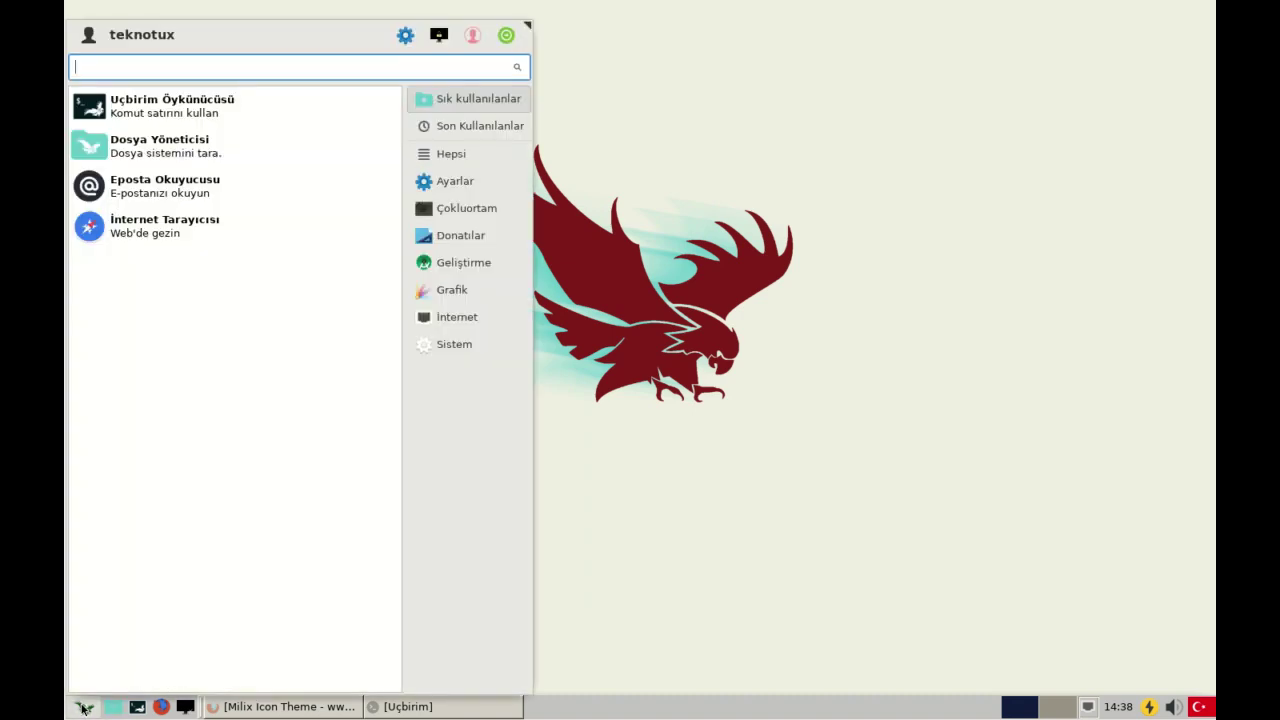
left_click(491, 273)
left_click(470, 209)
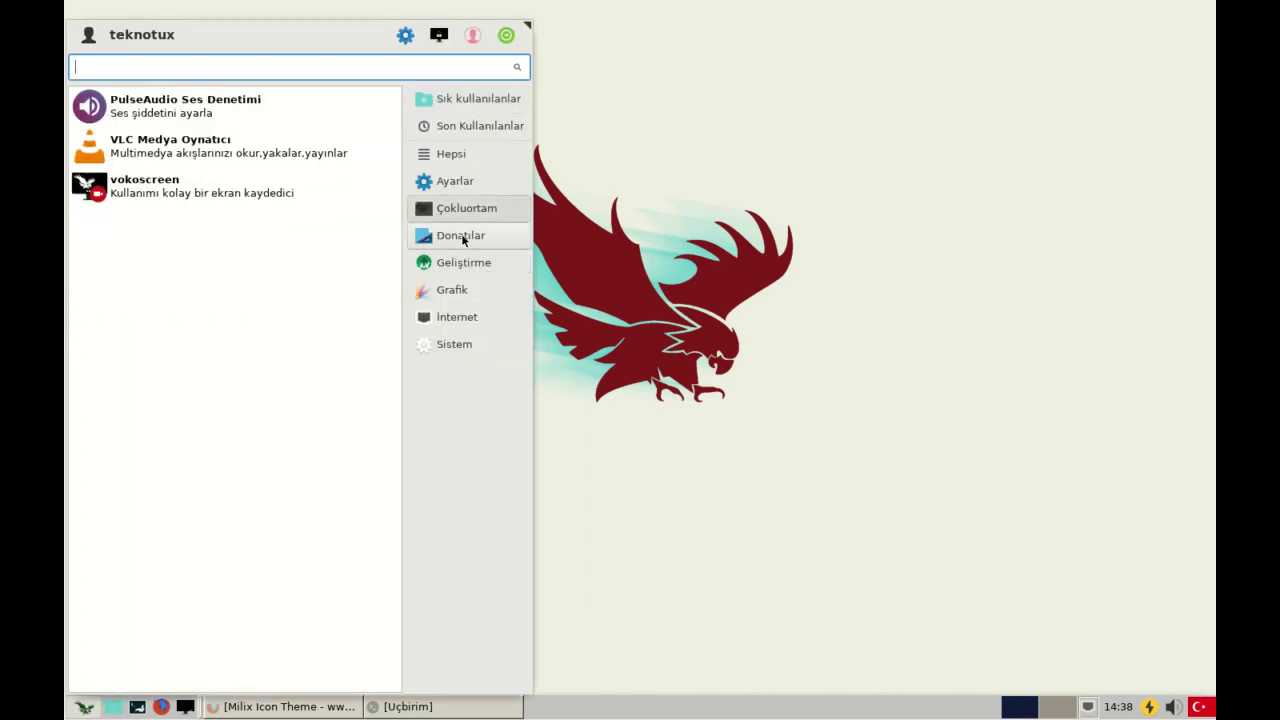
left_click(463, 238)
left_click(468, 264)
left_click(470, 292)
left_click(468, 340)
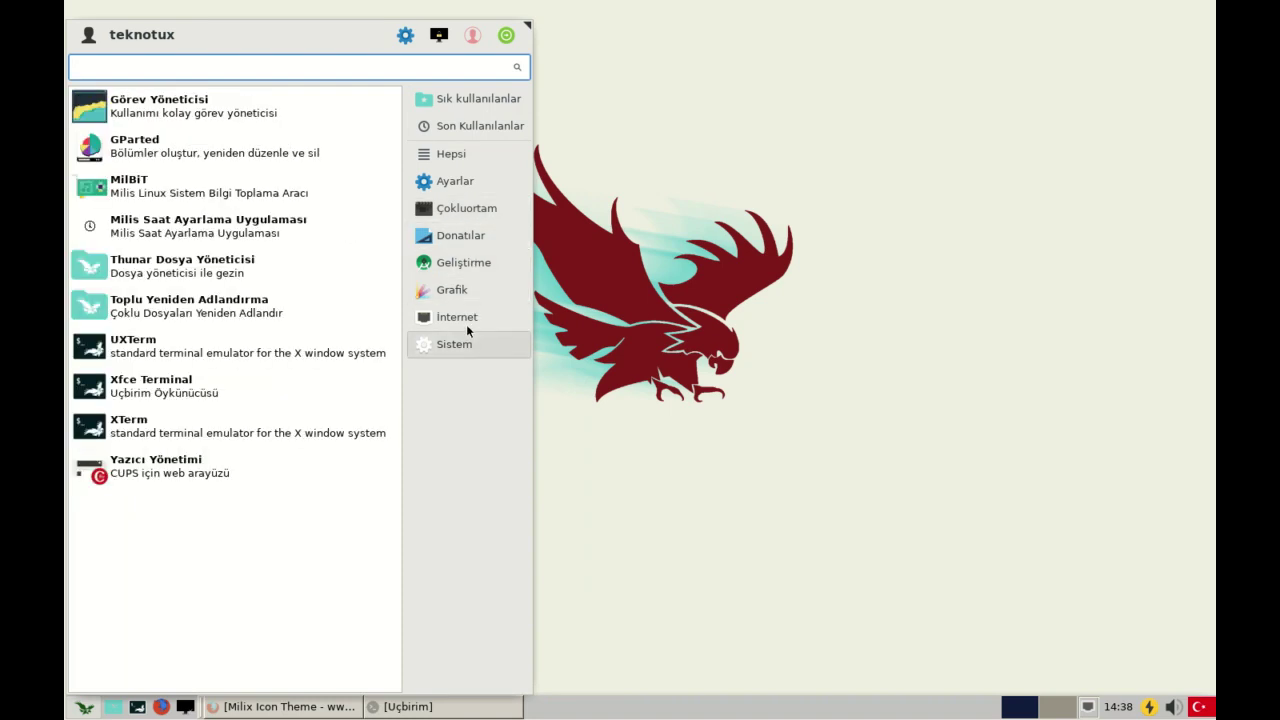
left_click(463, 156)
left_click(669, 137)
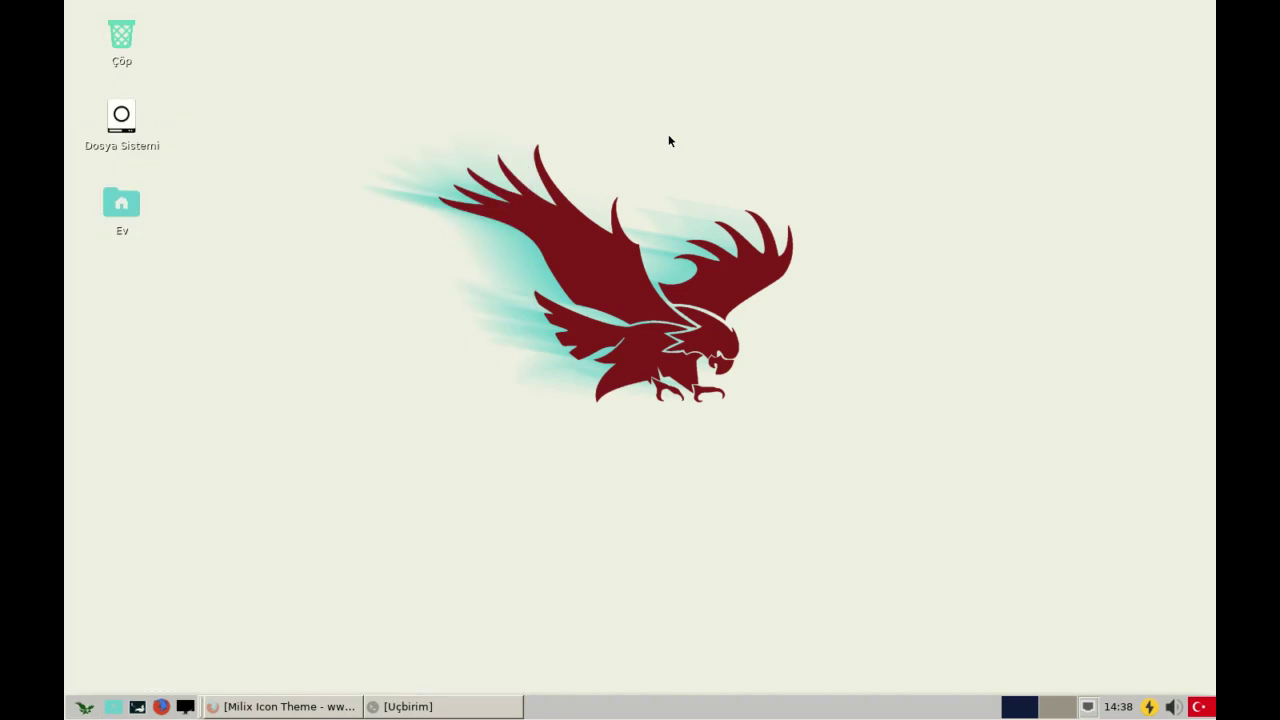
- Open the file system root in Thunar, review its folders, and close it
left_click(82, 707)
left_click(80, 708)
double_click(118, 122)
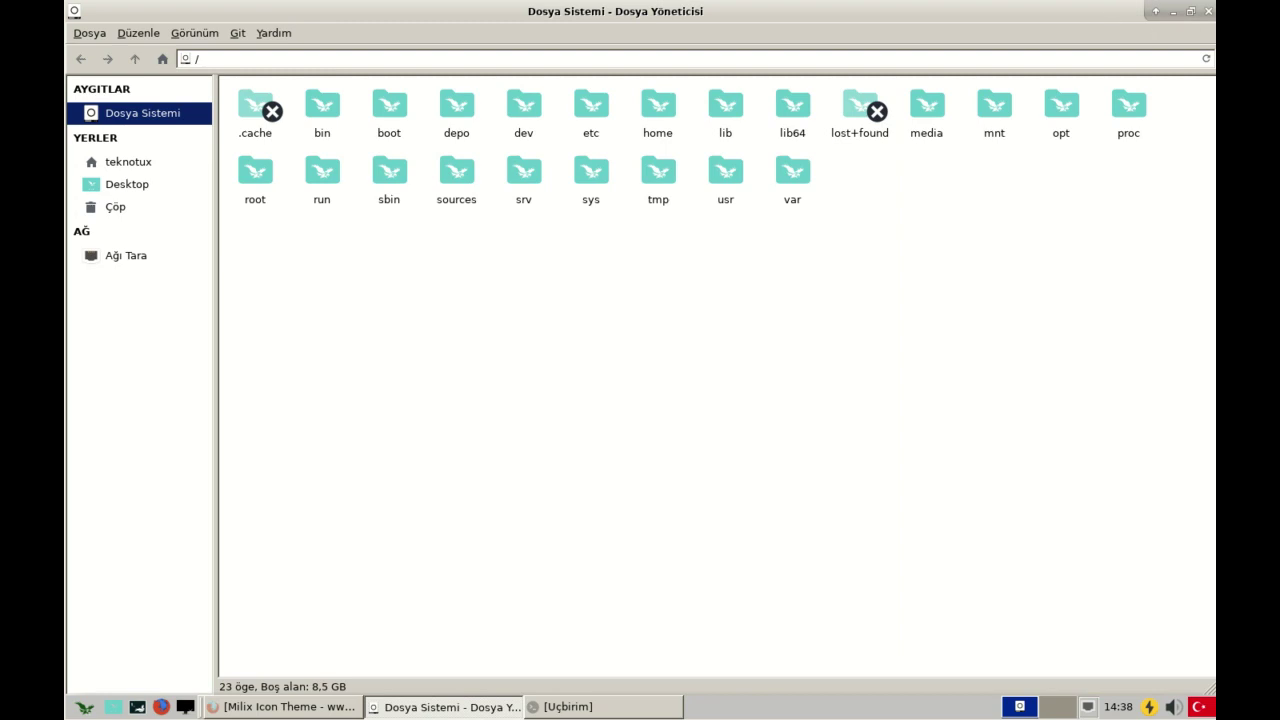
left_click(1208, 11)
- Close the Milix Icon Theme, Milis Linux home and last Firefox tabs, then open the application menu
left_click(260, 707)
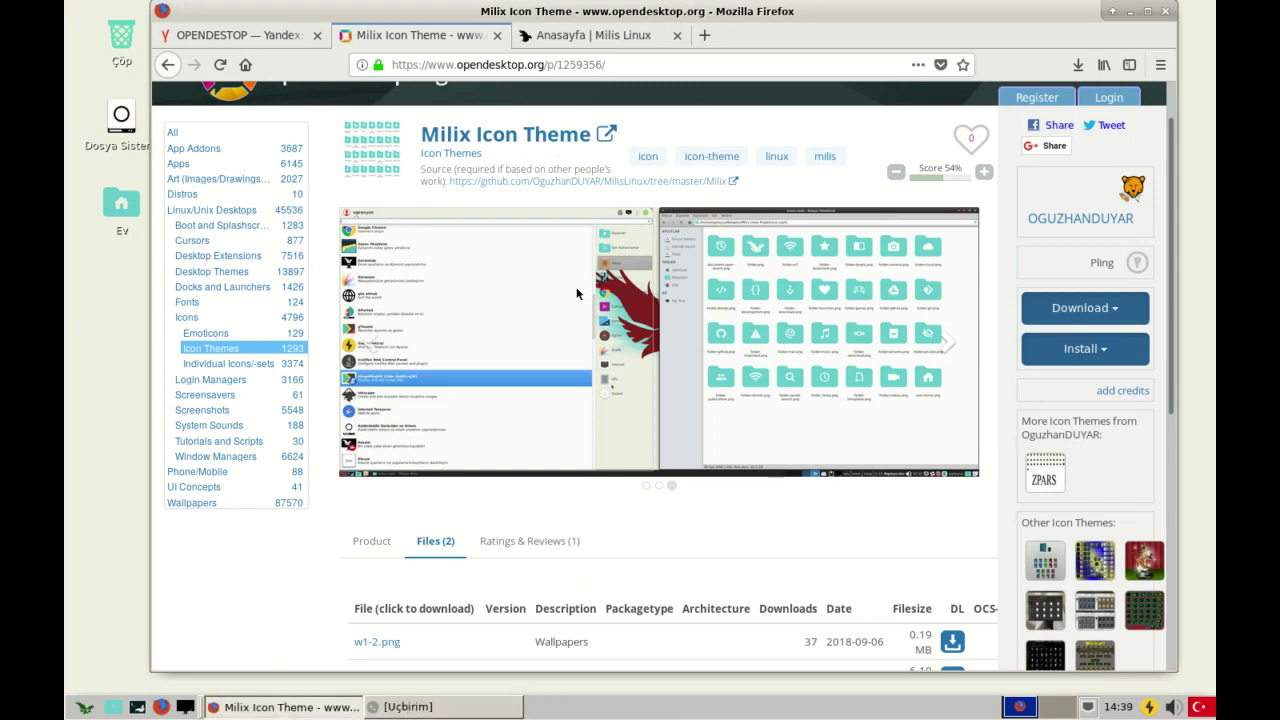
scroll(606, 125, "down", 2)
scroll(606, 125, "up", 3)
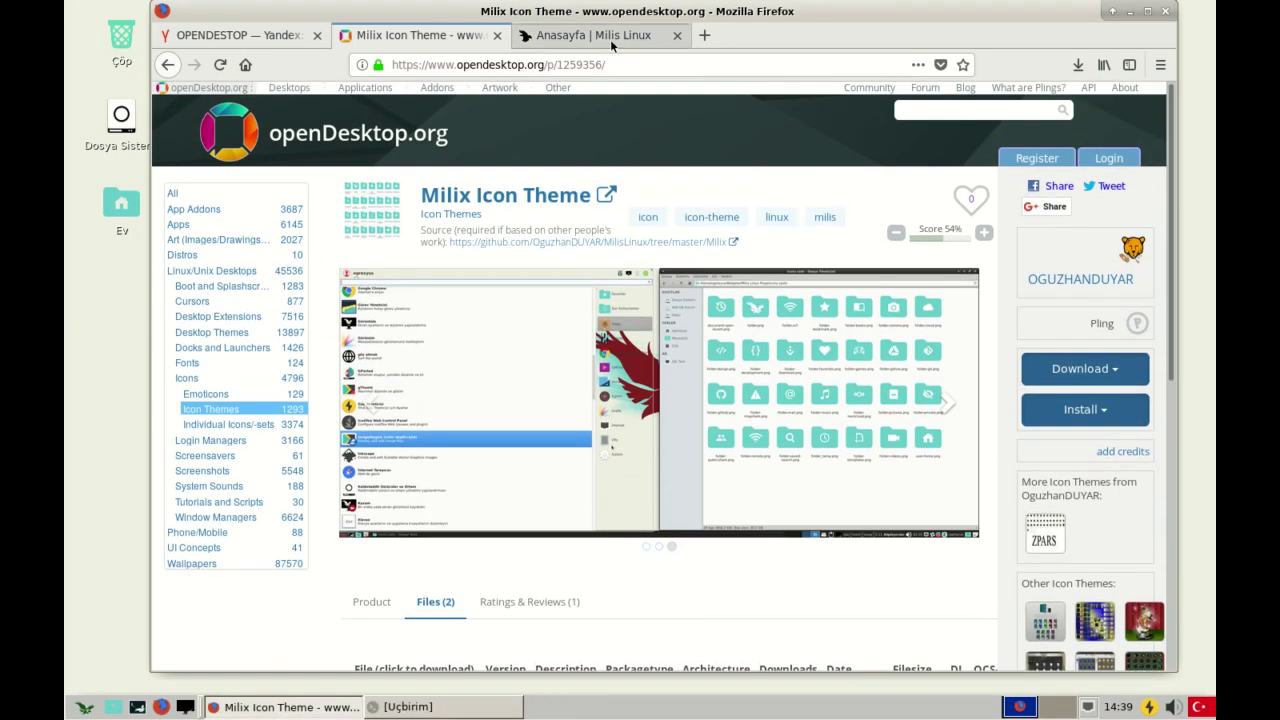
left_click(593, 35)
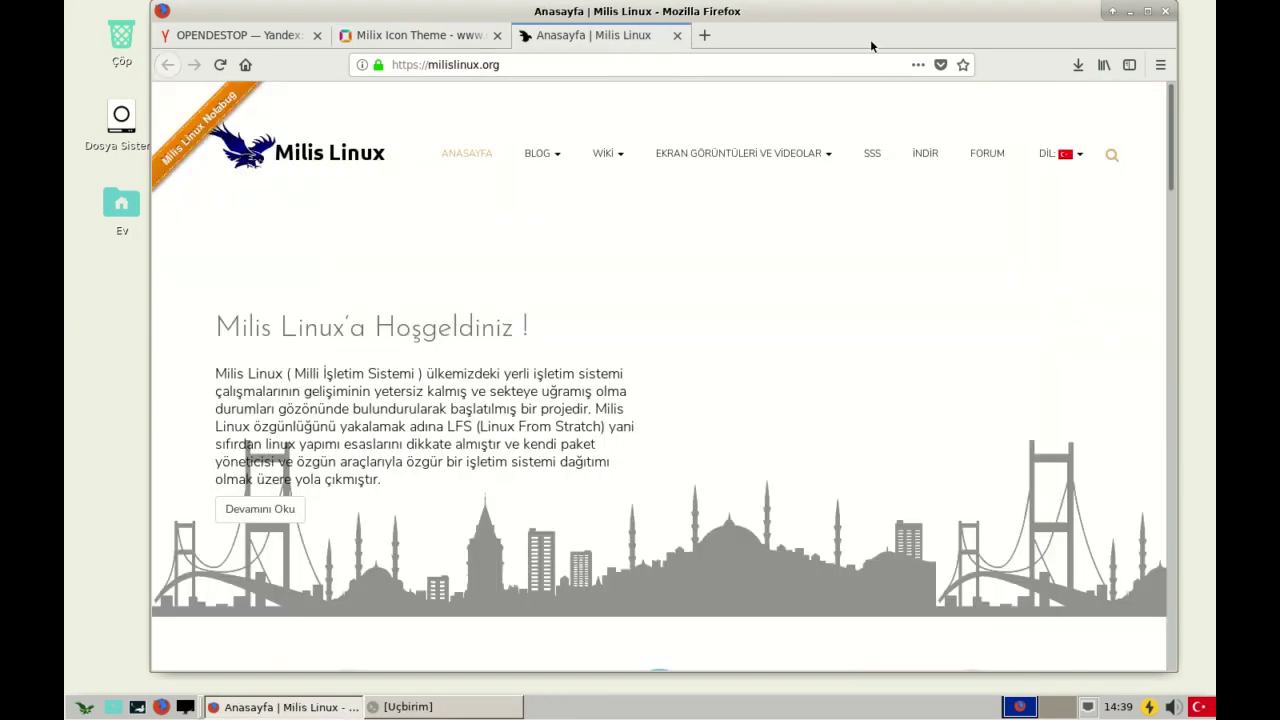
left_click(499, 36)
left_click(499, 36)
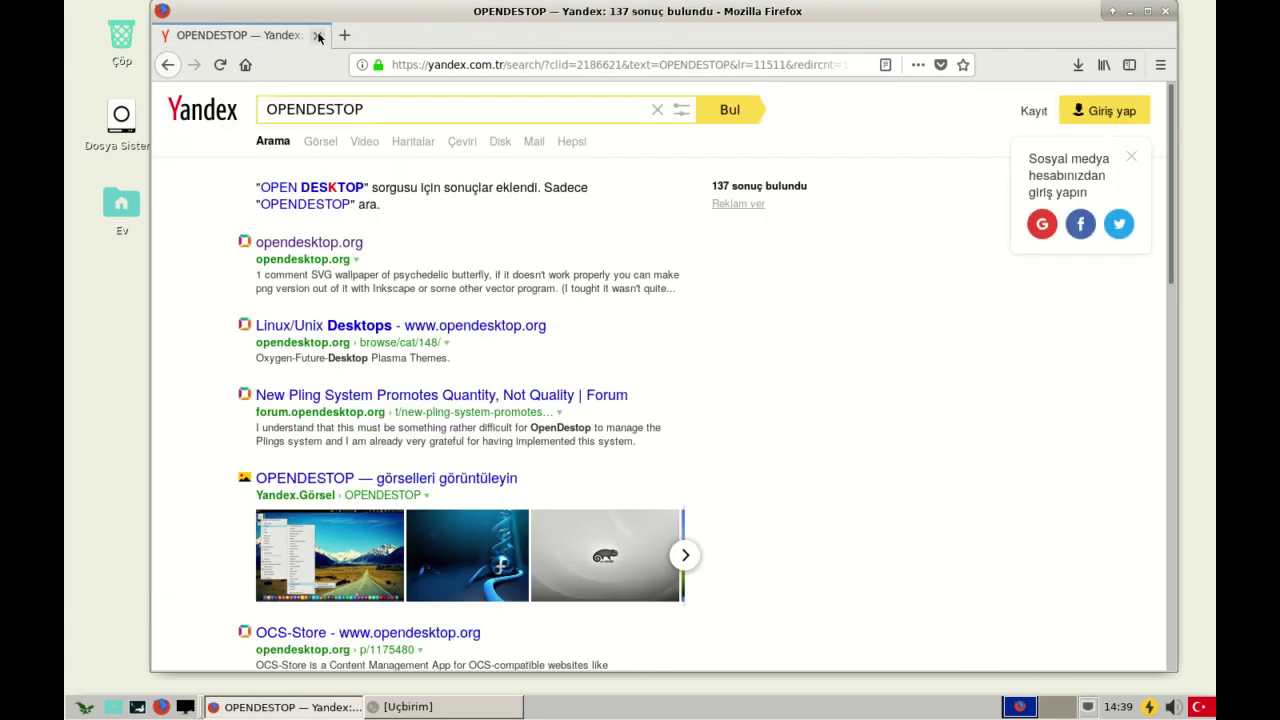
left_click(318, 36)
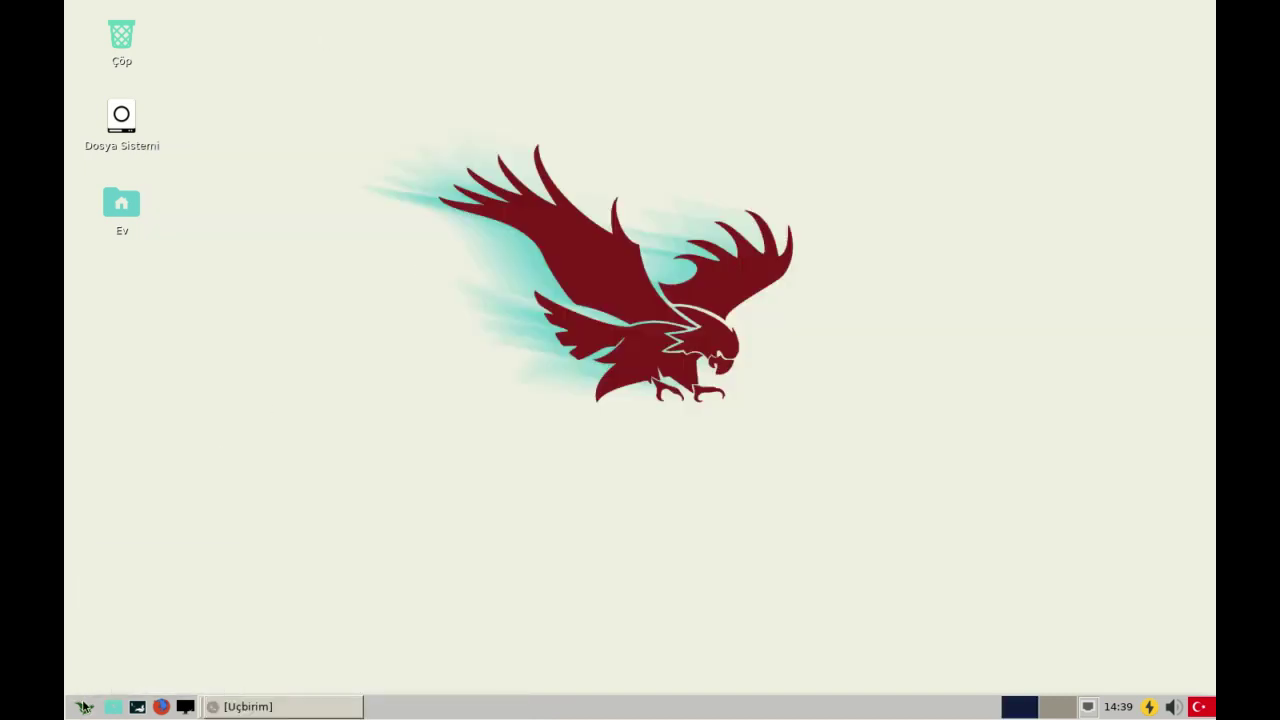
left_click(85, 706)
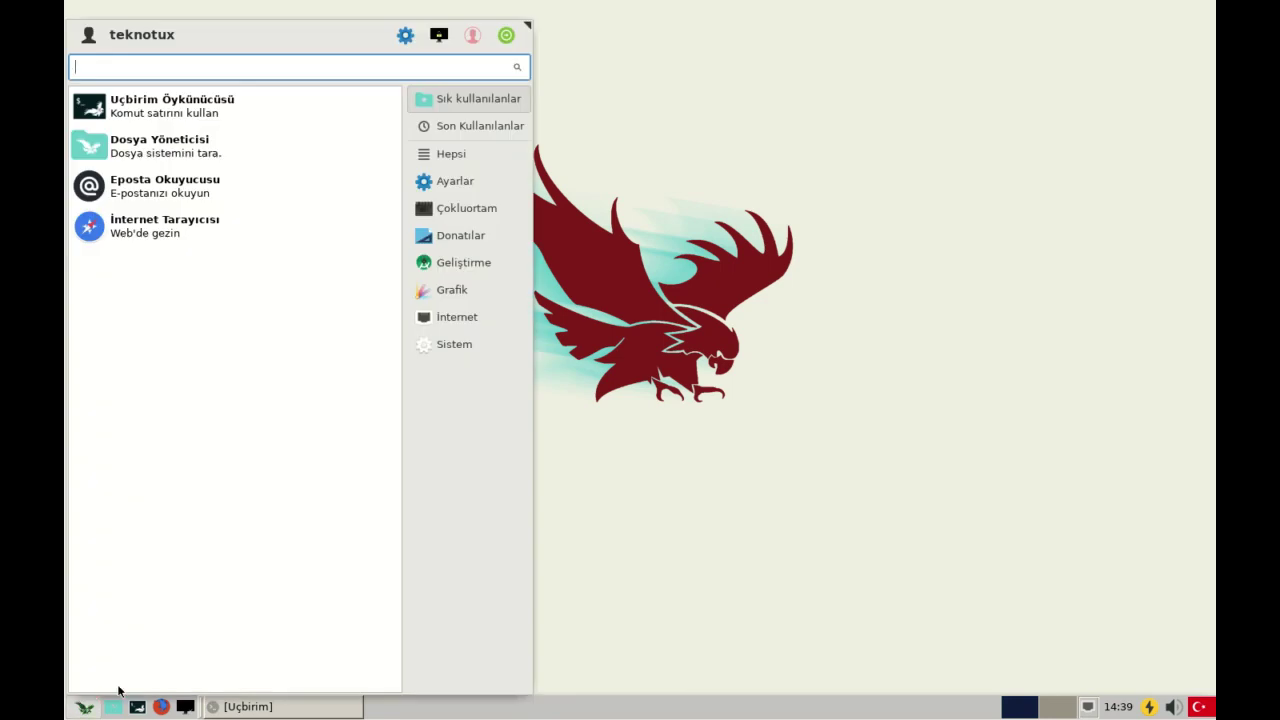
- Launch the Xfce Terminal from the application menu
left_click(752, 452)
left_click(80, 706)
left_click(85, 707)
left_click(88, 709)
left_click(190, 120)
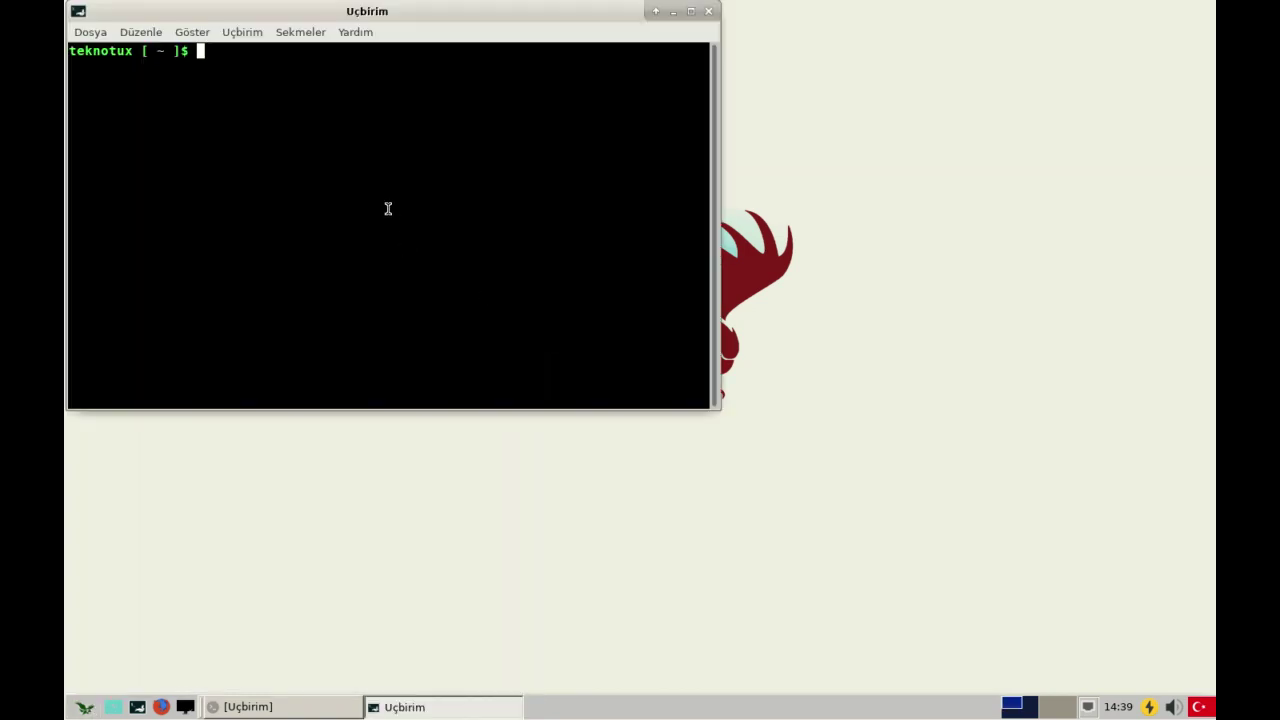
- Run 'mps kur google*' and enter the administrator password
type("m")
type("ps kur c")
key("BackSpace")
type("google*")
key("Return")
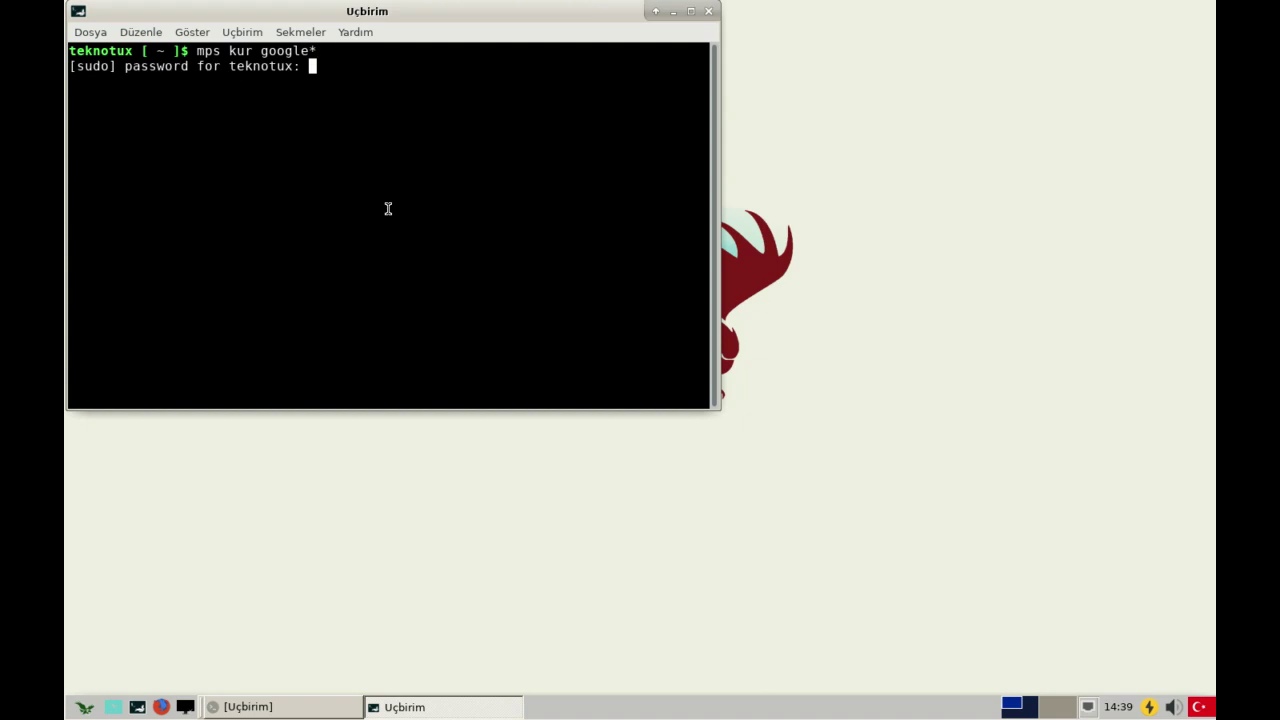
key("Return")
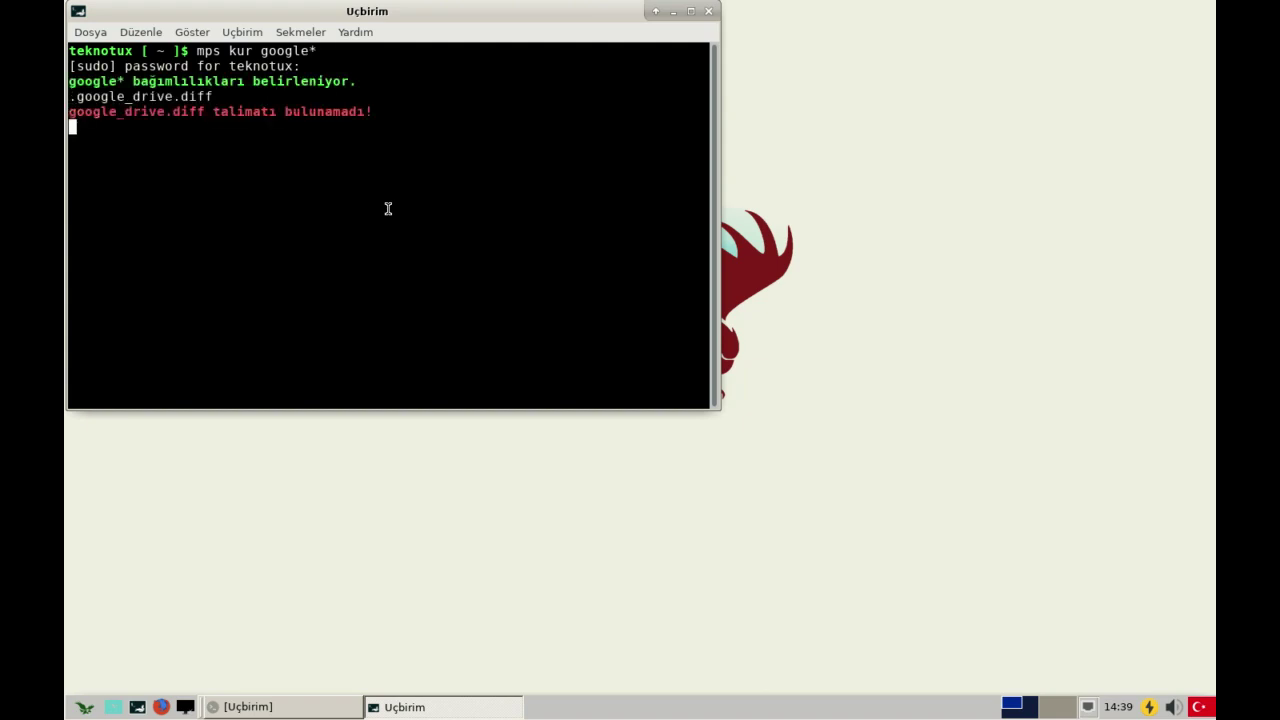
- Retry the install as google-chrome-stable and then google-chrome
key("Up")
key("BackSpace")
type("-")
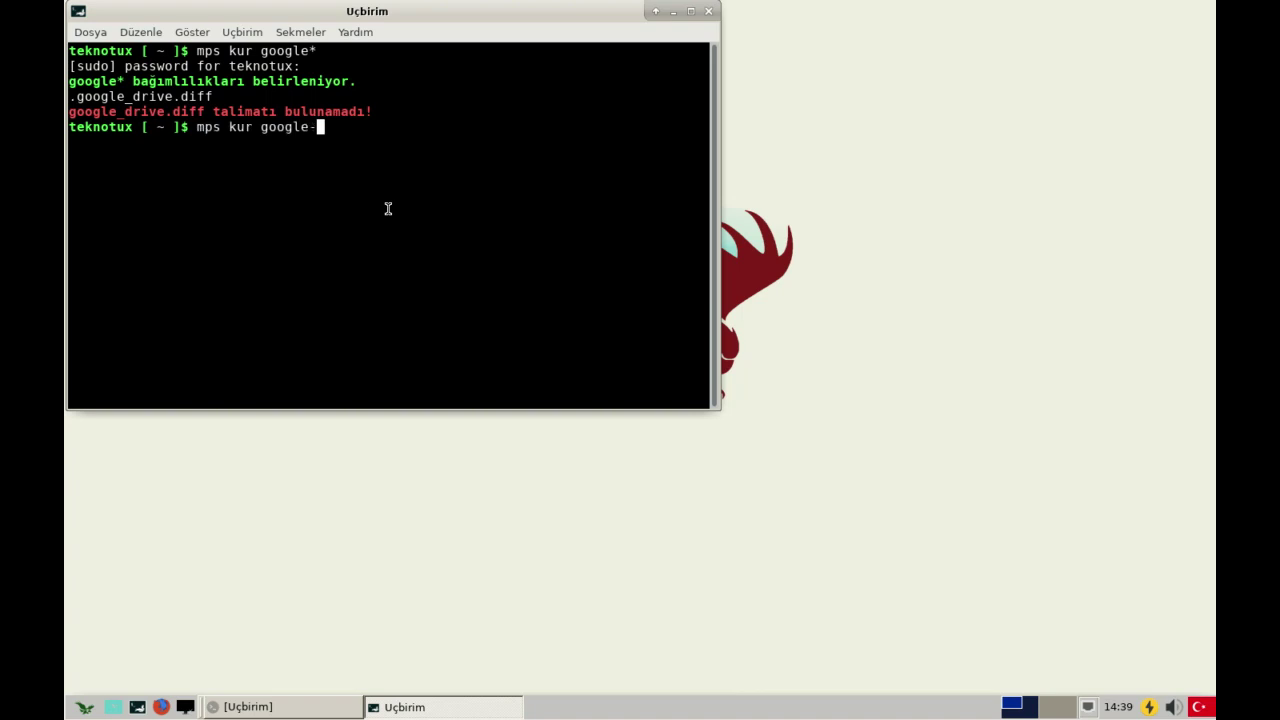
type("chrome-stable")
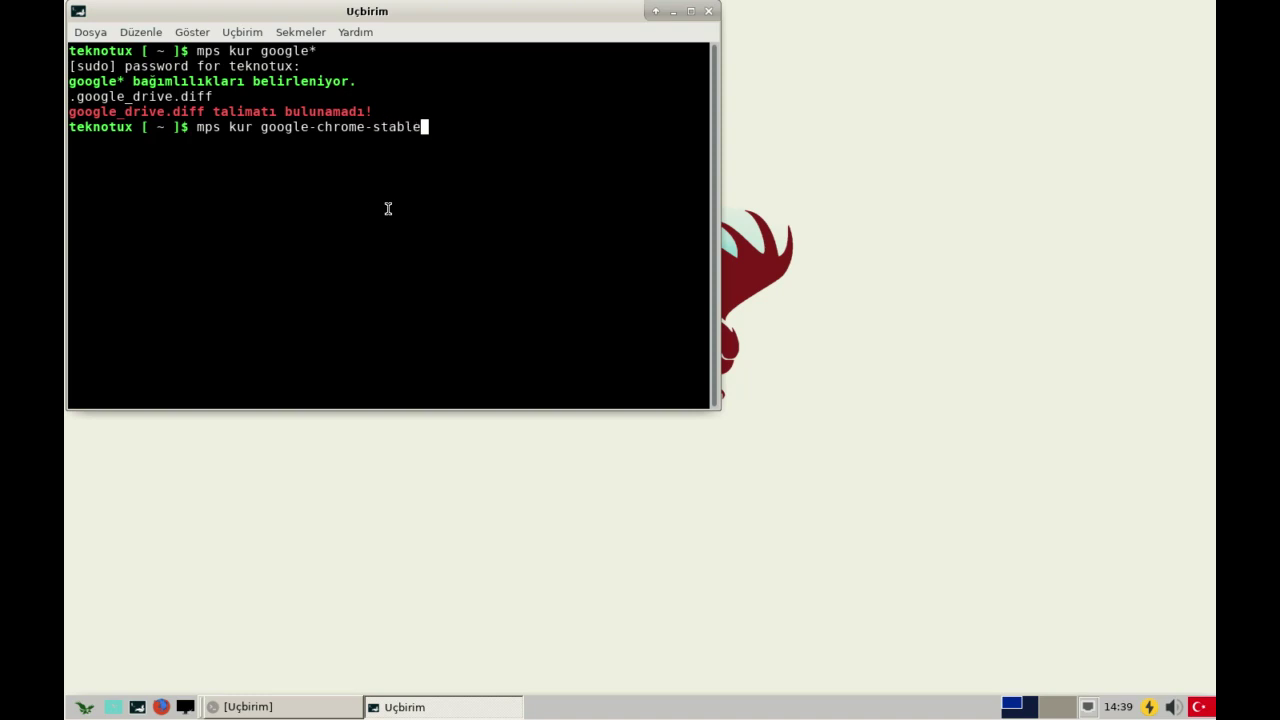
key("Return")
key("Up")
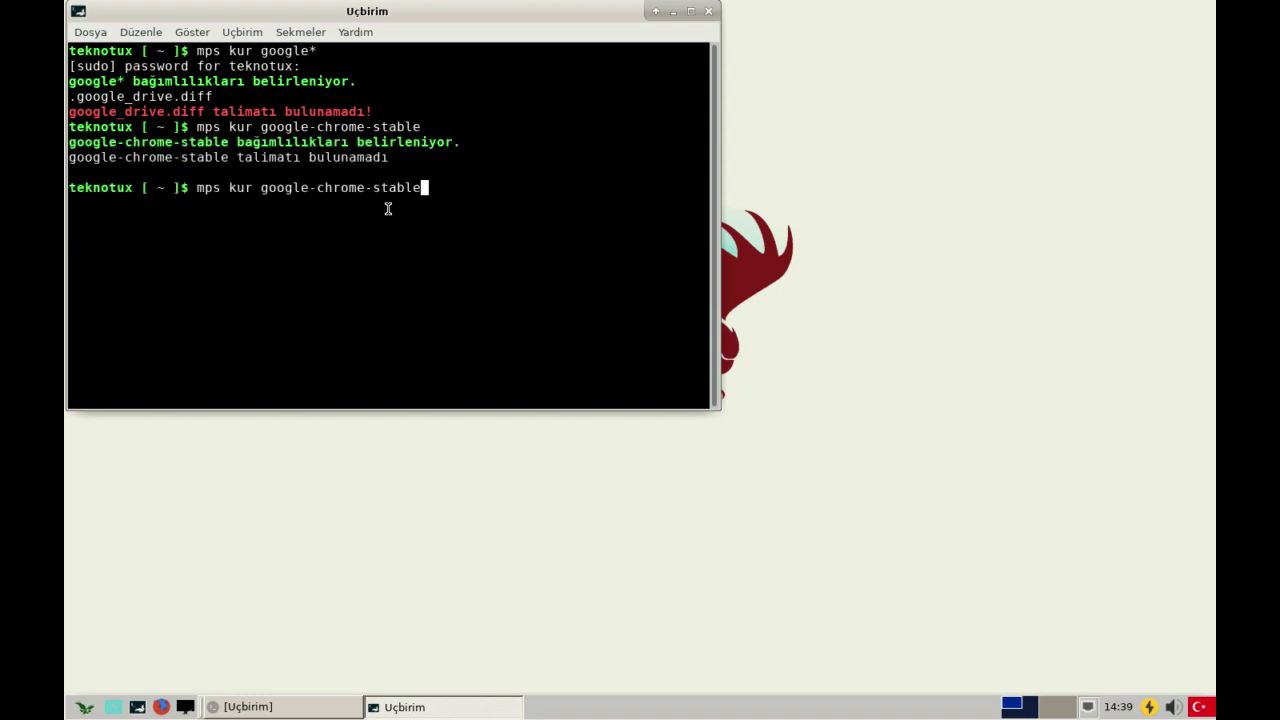
key("BackSpace")
key("BackSpace")
key("BackSpace")
key("BackSpace")
key("BackSpace")
key("BackSpace")
key("BackSpace")
key("BackSpace")
type("me")
key("Return")
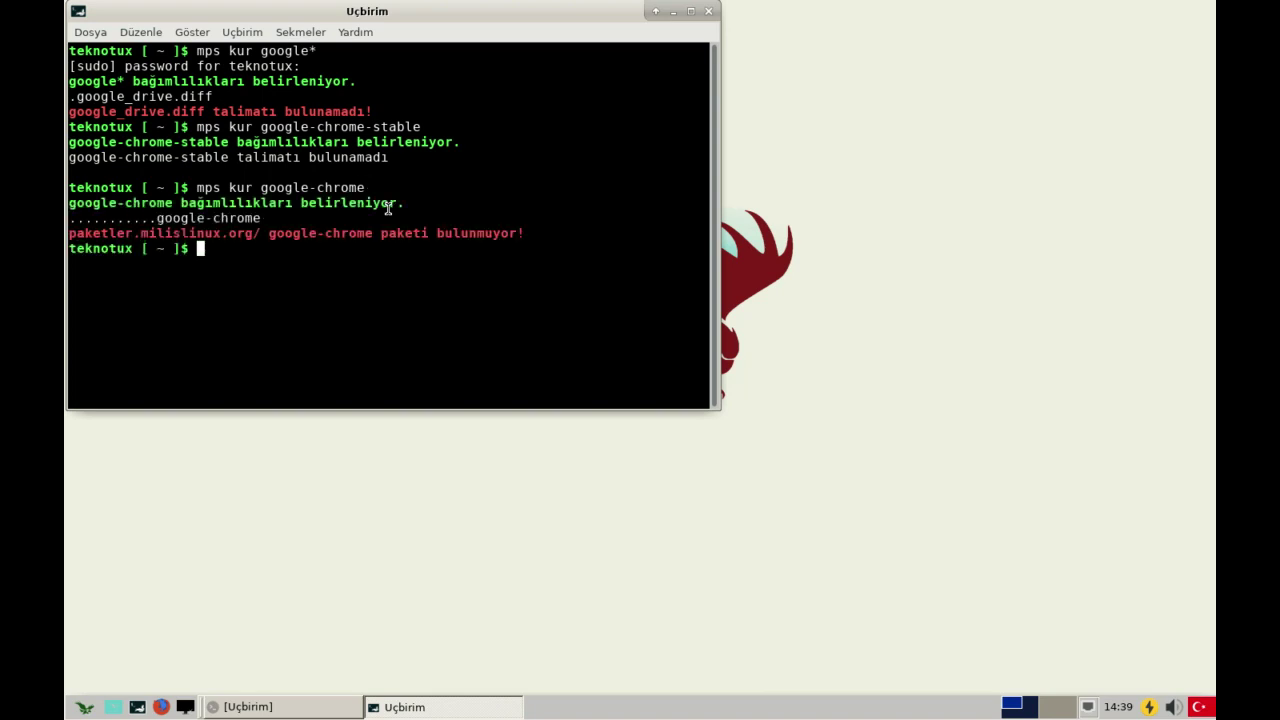
- Retry the install with the package names chrome and chromimu*
key("Up")
key("BackSpace")
key("BackSpace")
key("BackSpace")
key("BackSpace")
key("BackSpace")
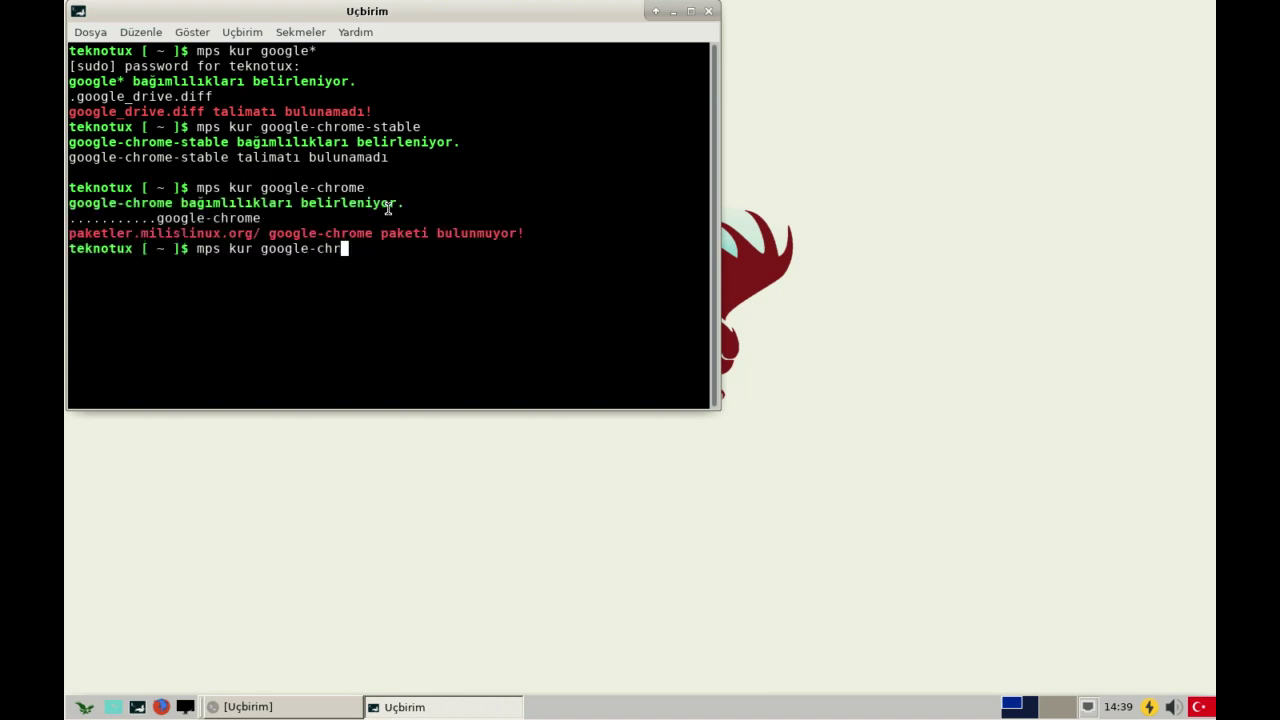
key("BackSpace")
key("BackSpace")
key("BackSpace")
key("BackSpace")
key("BackSpace")
key("BackSpace")
type("chrome")
key("Return")
key("Up")
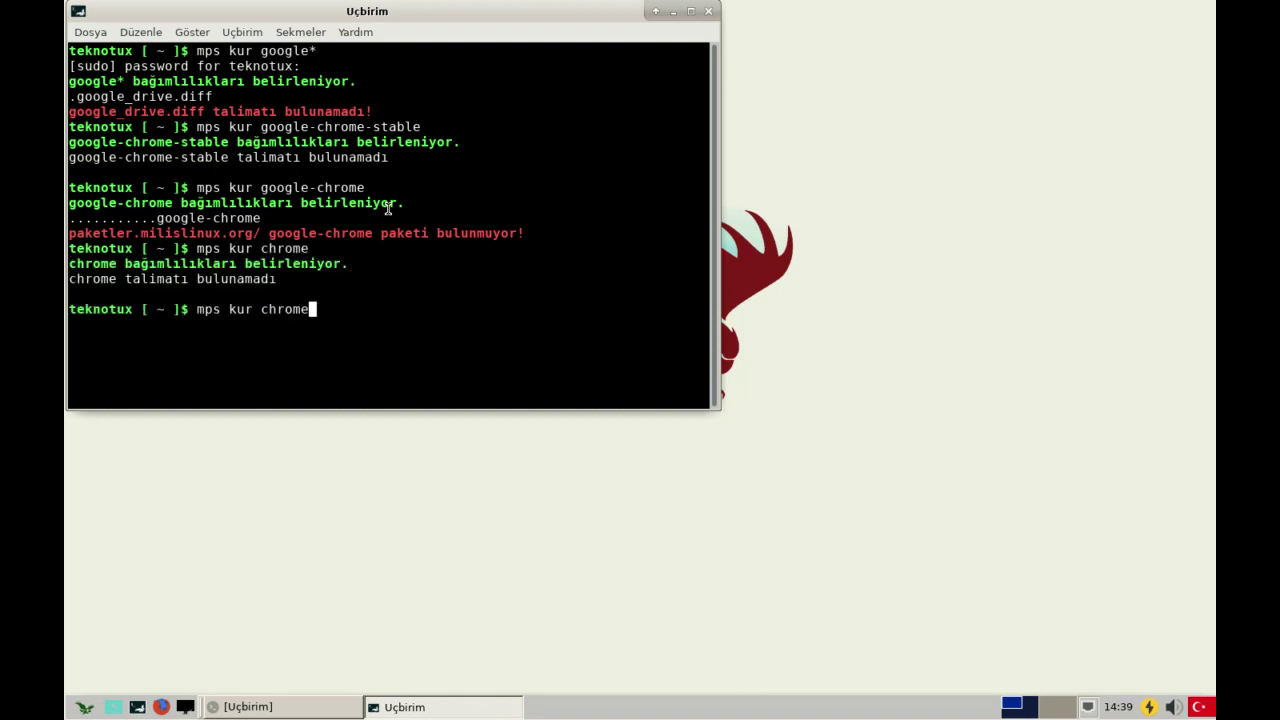
key("BackSpace")
type("imu*")
key("Return")
- Clear the recalled command, centre the terminal window, and close it
key("Up")
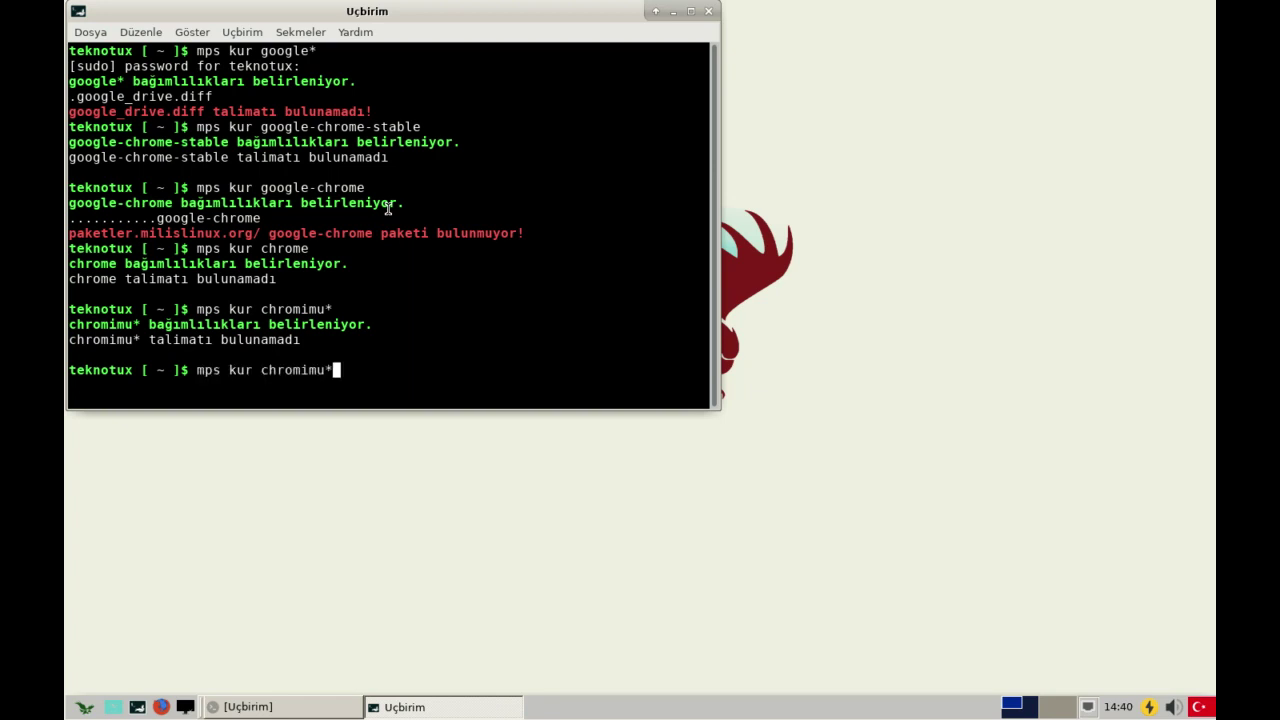
key("BackSpace")
key("BackSpace")
key("BackSpace")
key("BackSpace")
key("BackSpace")
key("BackSpace")
key("BackSpace")
key("BackSpace")
key("BackSpace")
key("BackSpace")
key("BackSpace")
key("BackSpace")
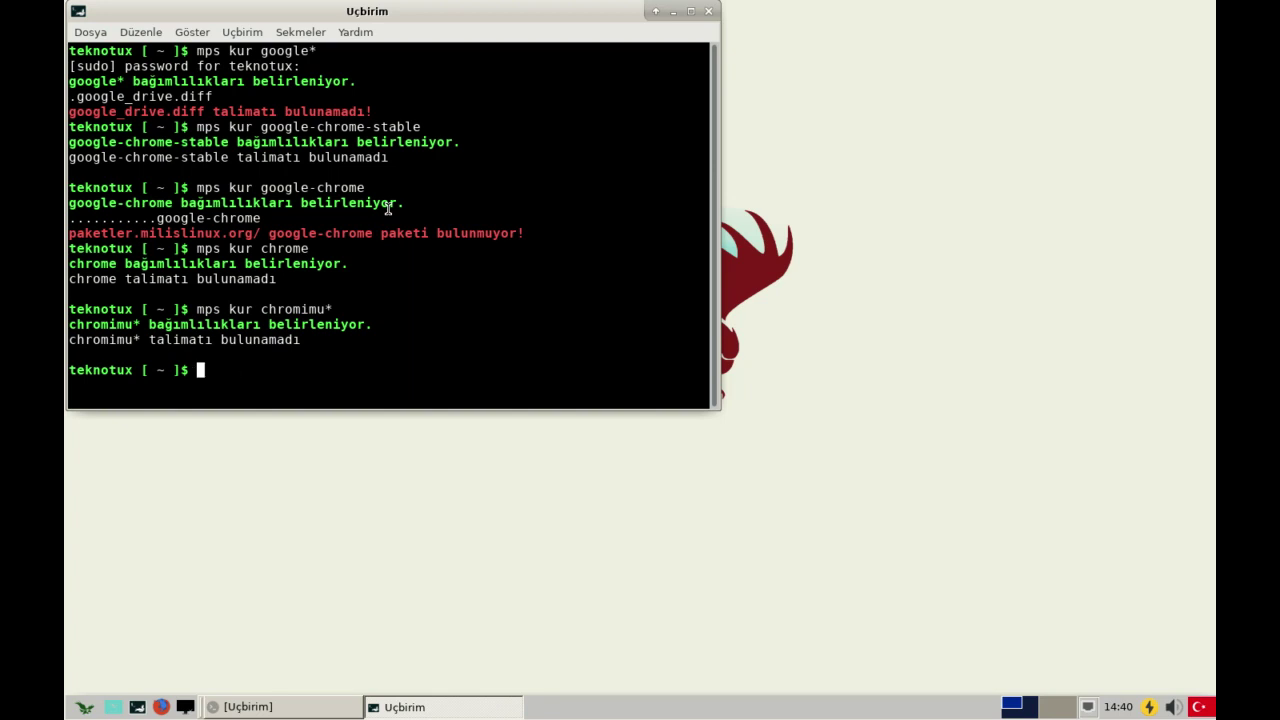
left_click_drag(547, 14, 839, 144)
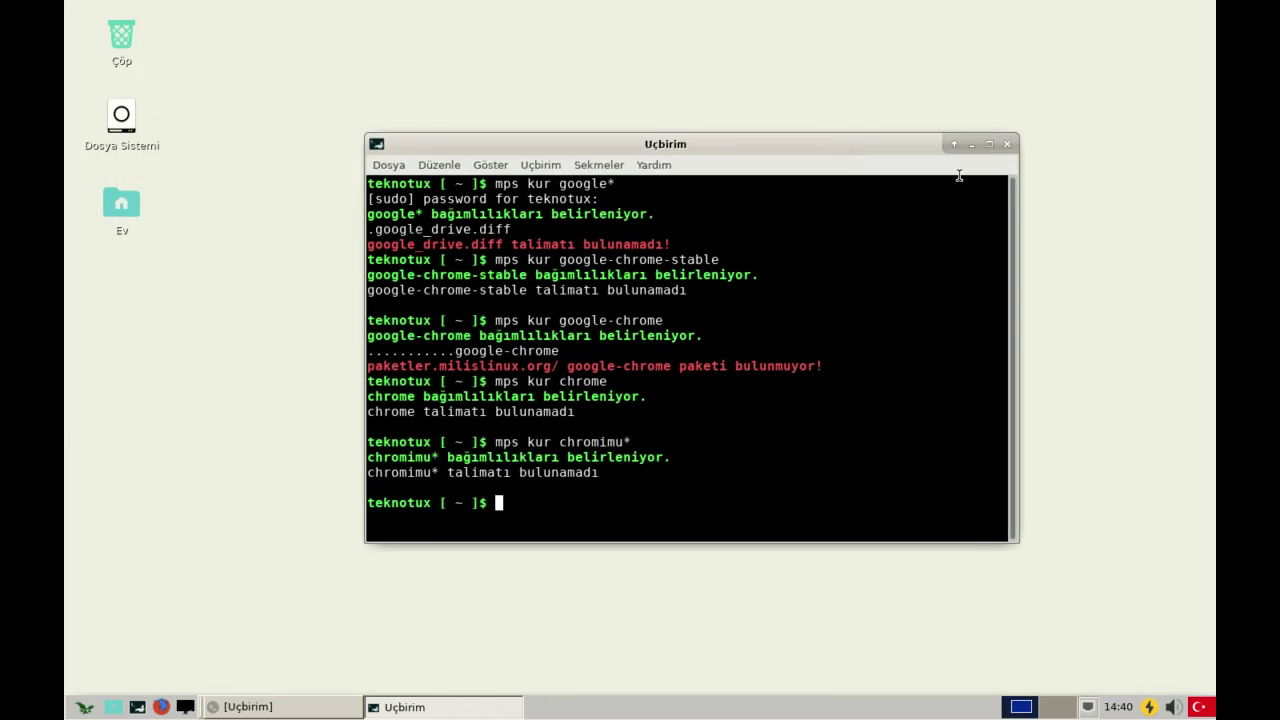
left_click(1008, 145)
- Relaunch Firefox and view its About dialog showing version 60.0 (64 bit), then close it
left_click_drag(822, 156, 515, 487)
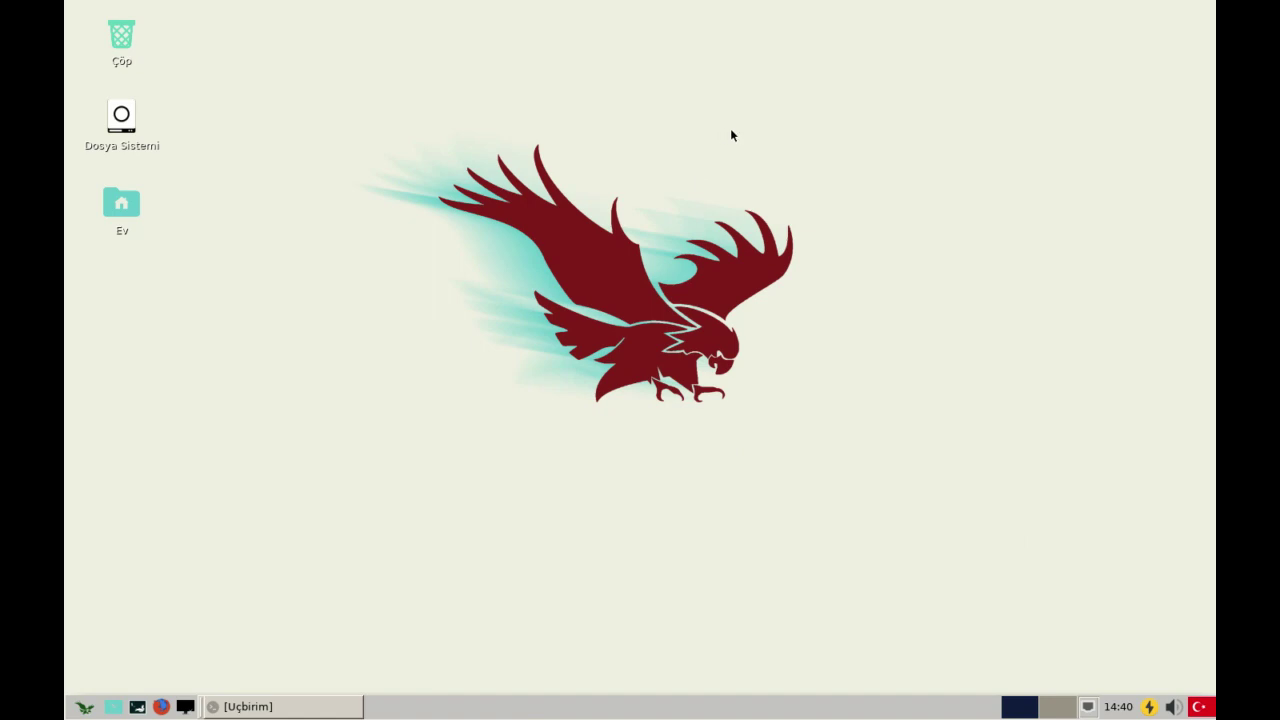
left_click_drag(857, 129, 368, 444)
left_click(162, 706)
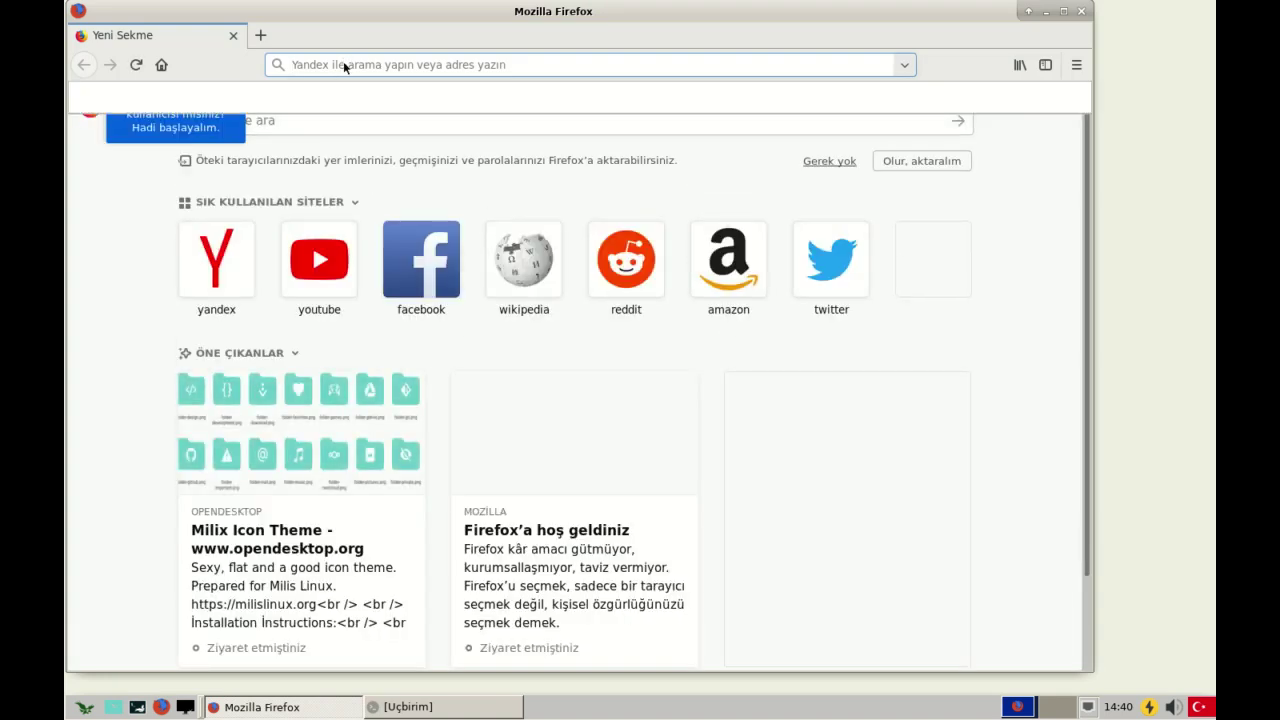
left_click(1076, 64)
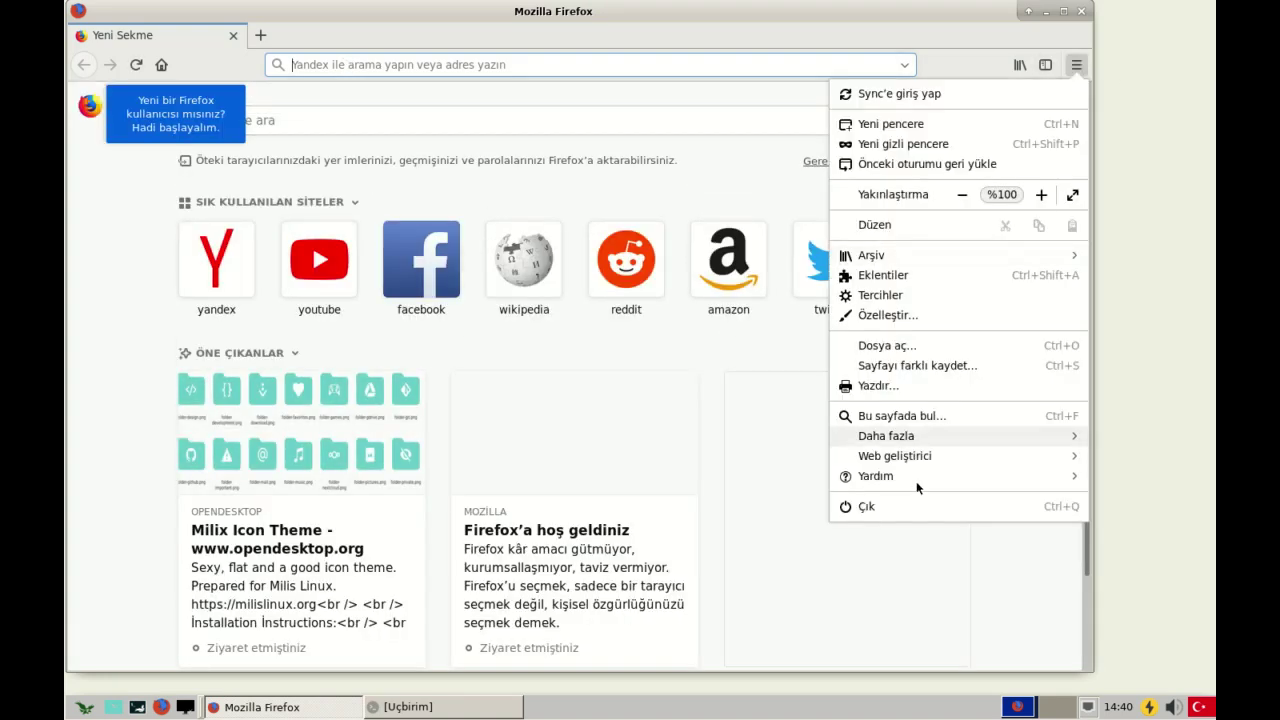
left_click(908, 476)
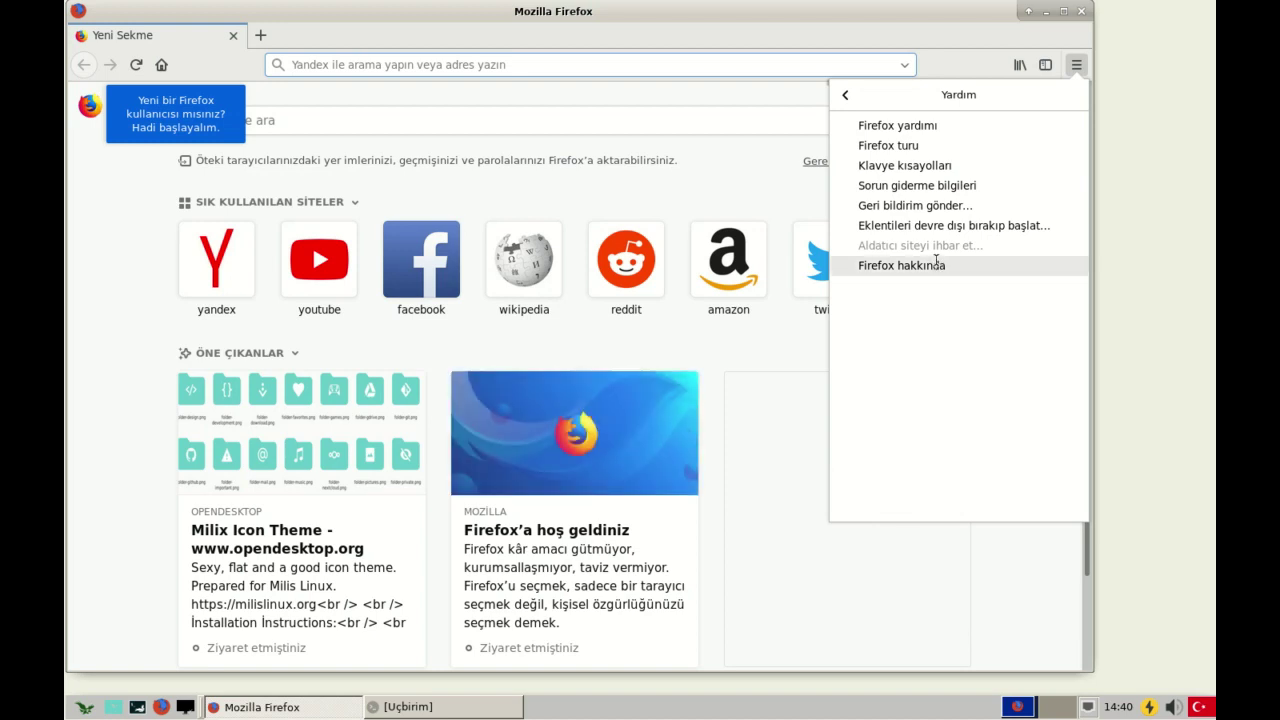
left_click(936, 262)
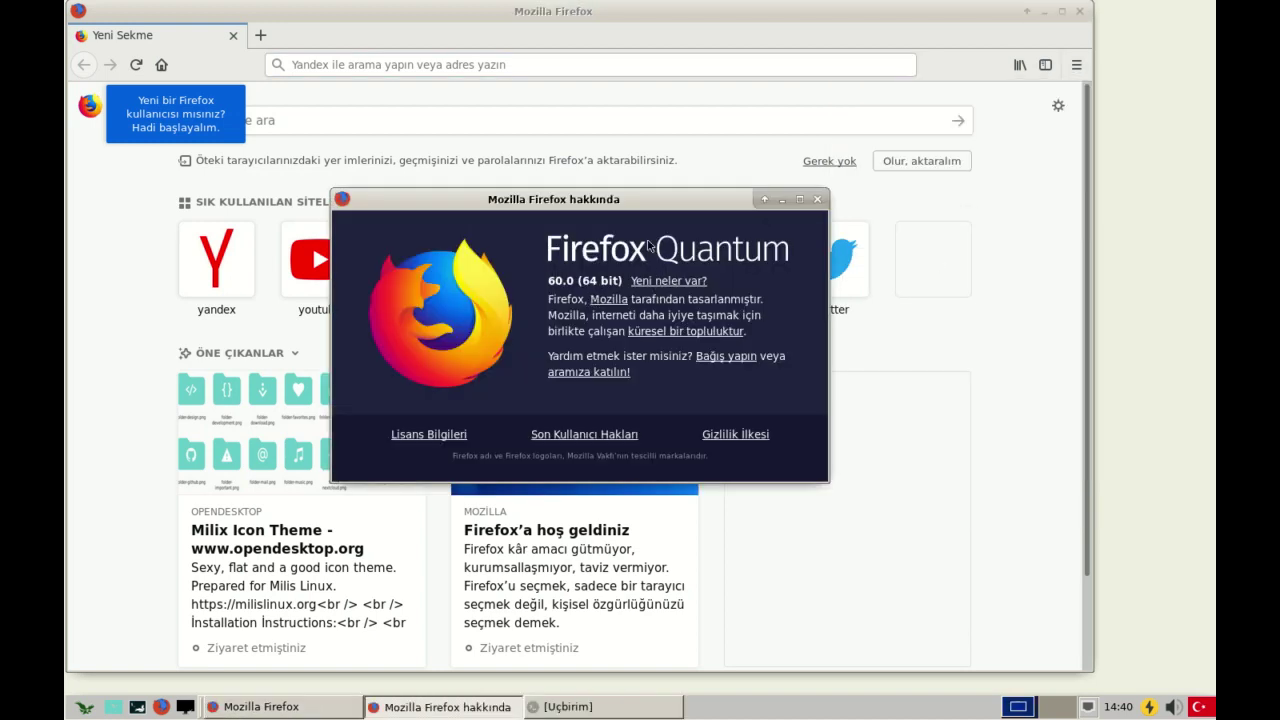
left_click(817, 199)
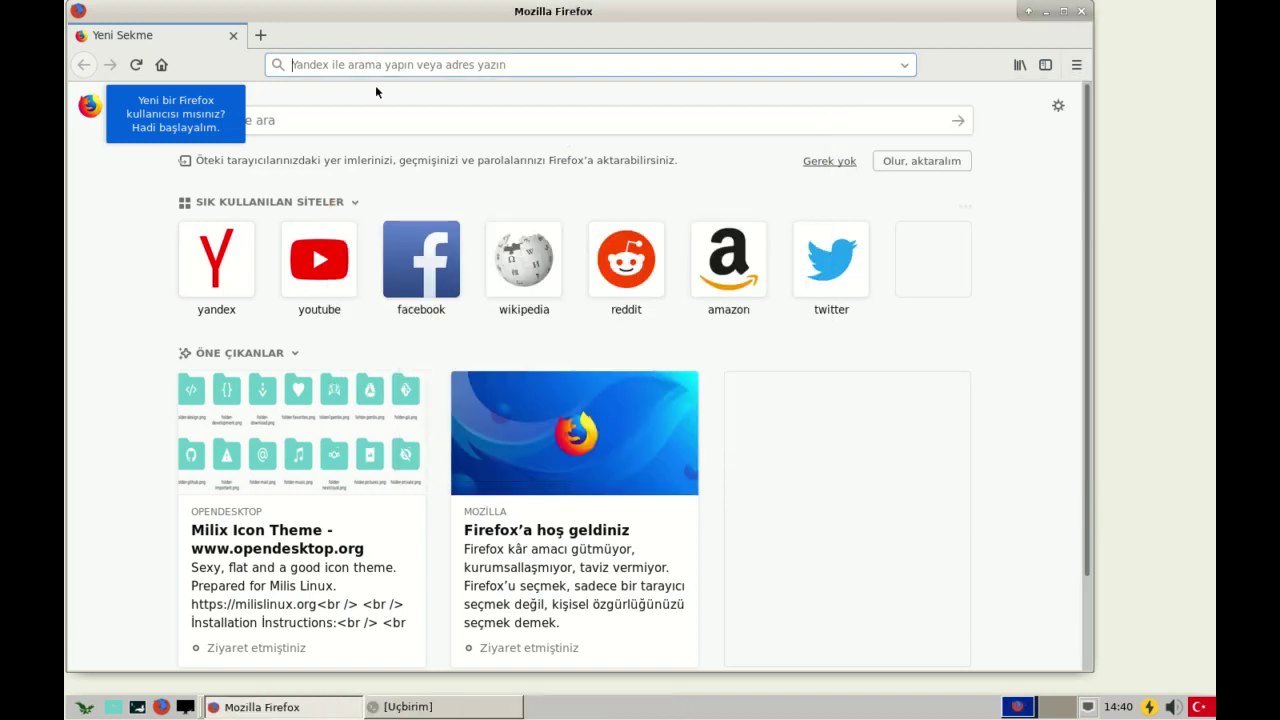
- Search for chrome and open the Chrome for Linux download choices
left_click(359, 64)
type("chrome")
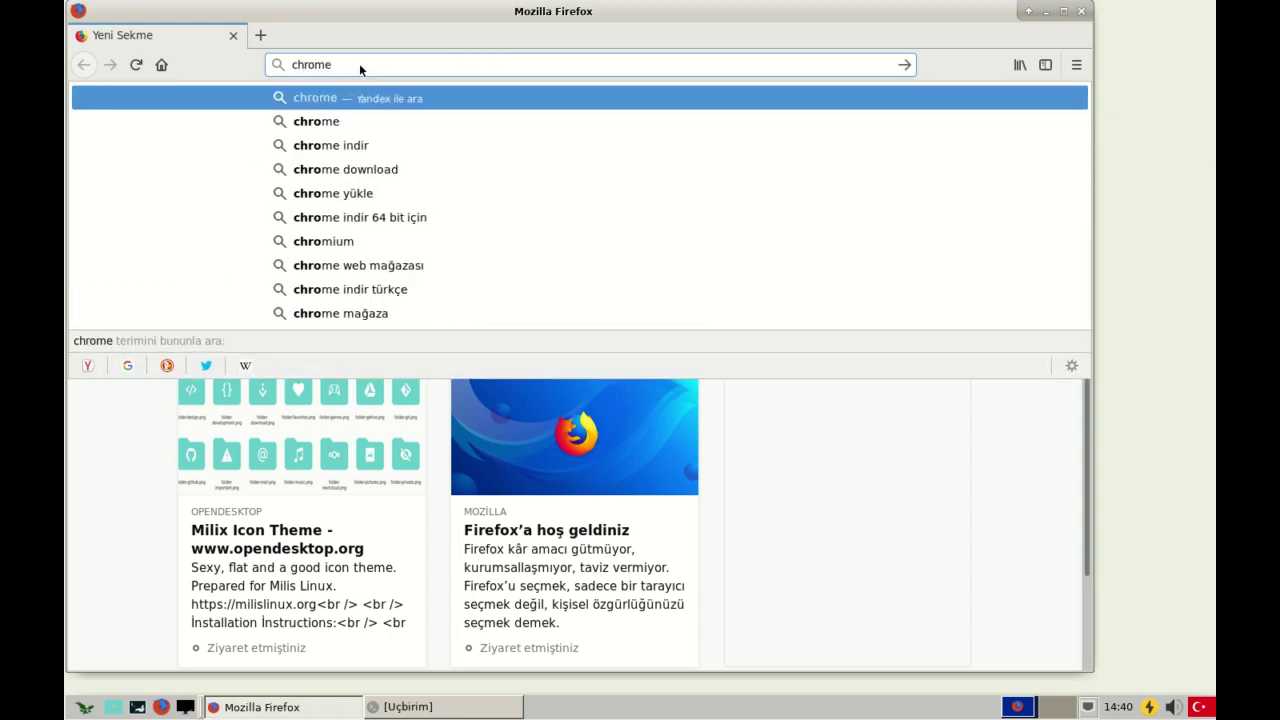
key("Return")
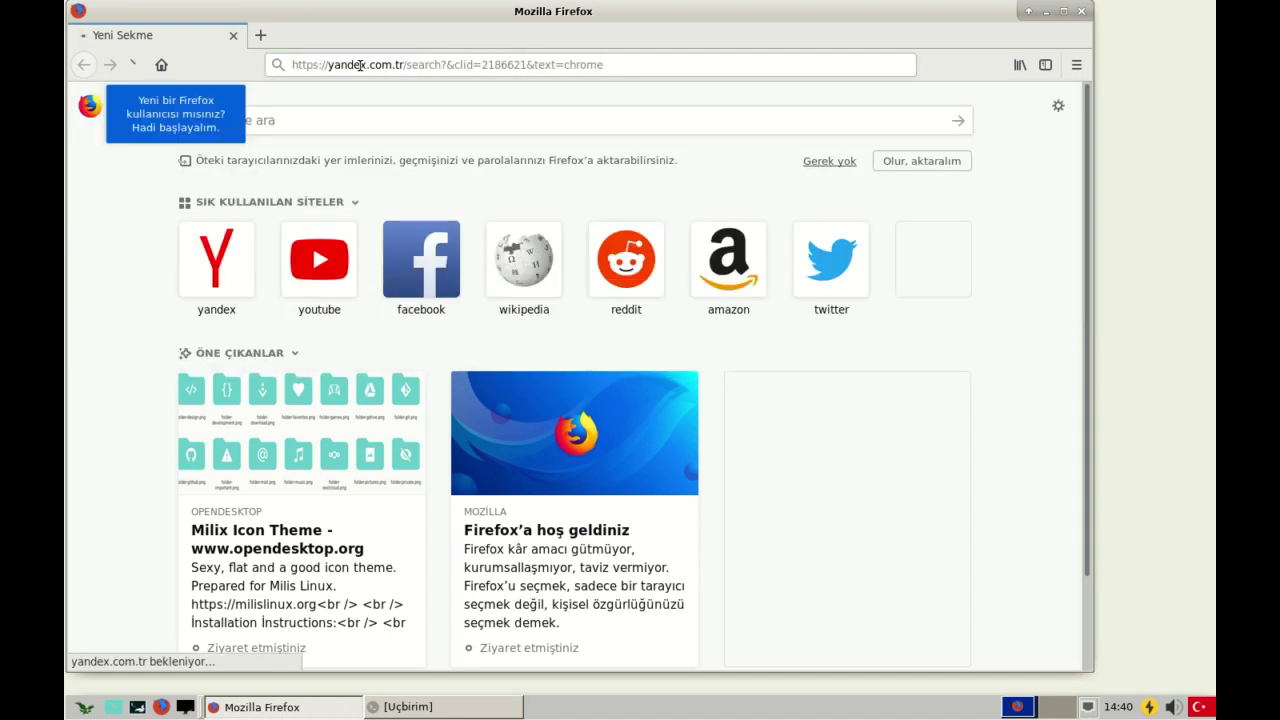
left_click(285, 200)
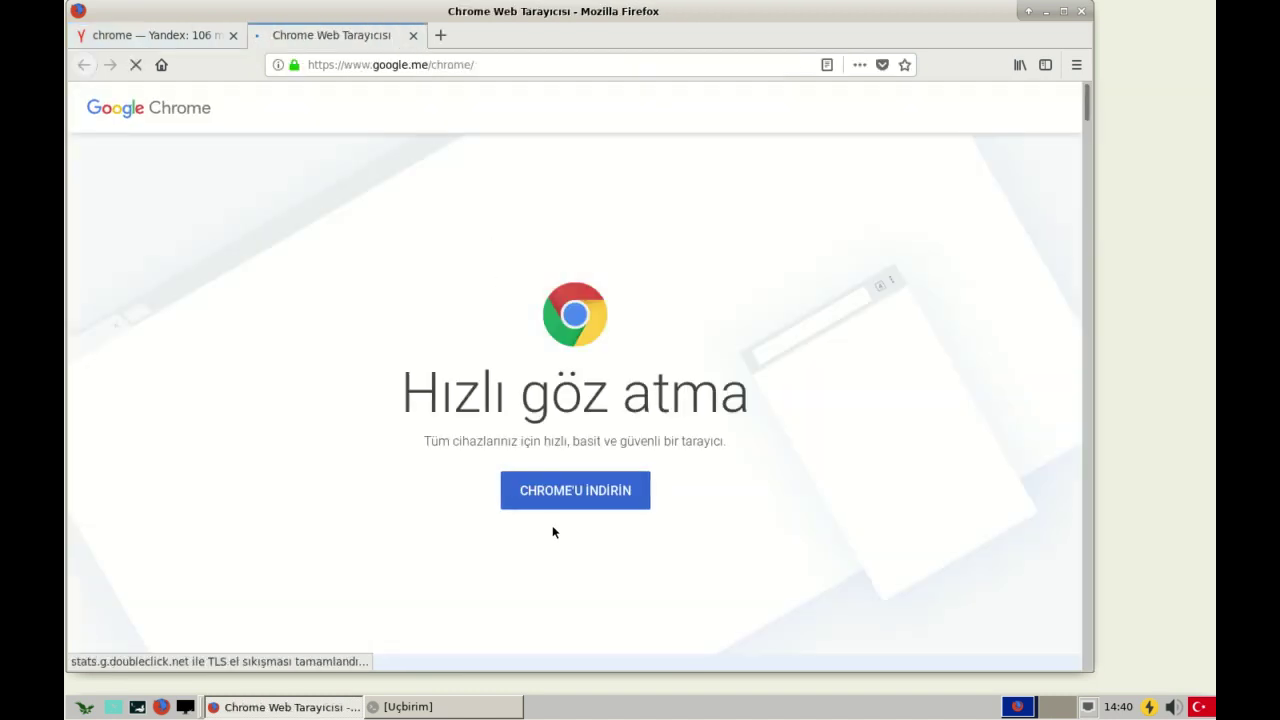
left_click(617, 490)
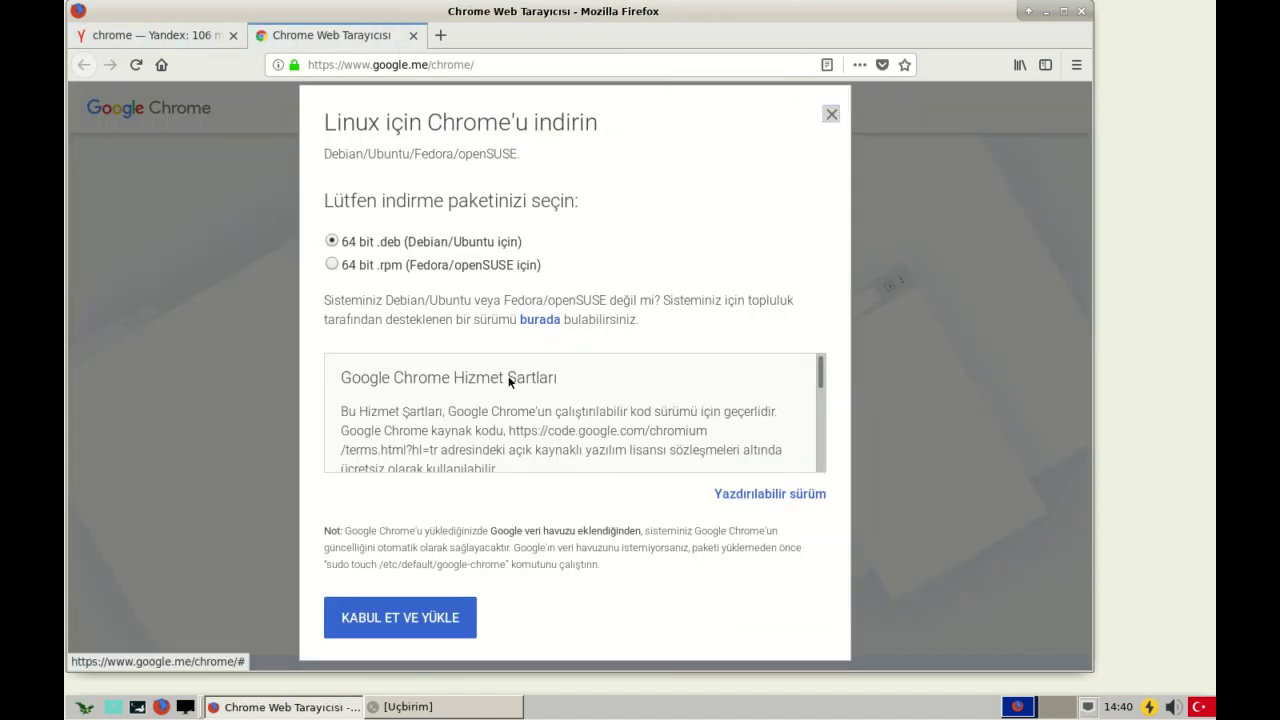
- Accept the terms, save google-chrome-stable_current_amd64.deb, check its progress, and minimize Firefox
left_click(438, 618)
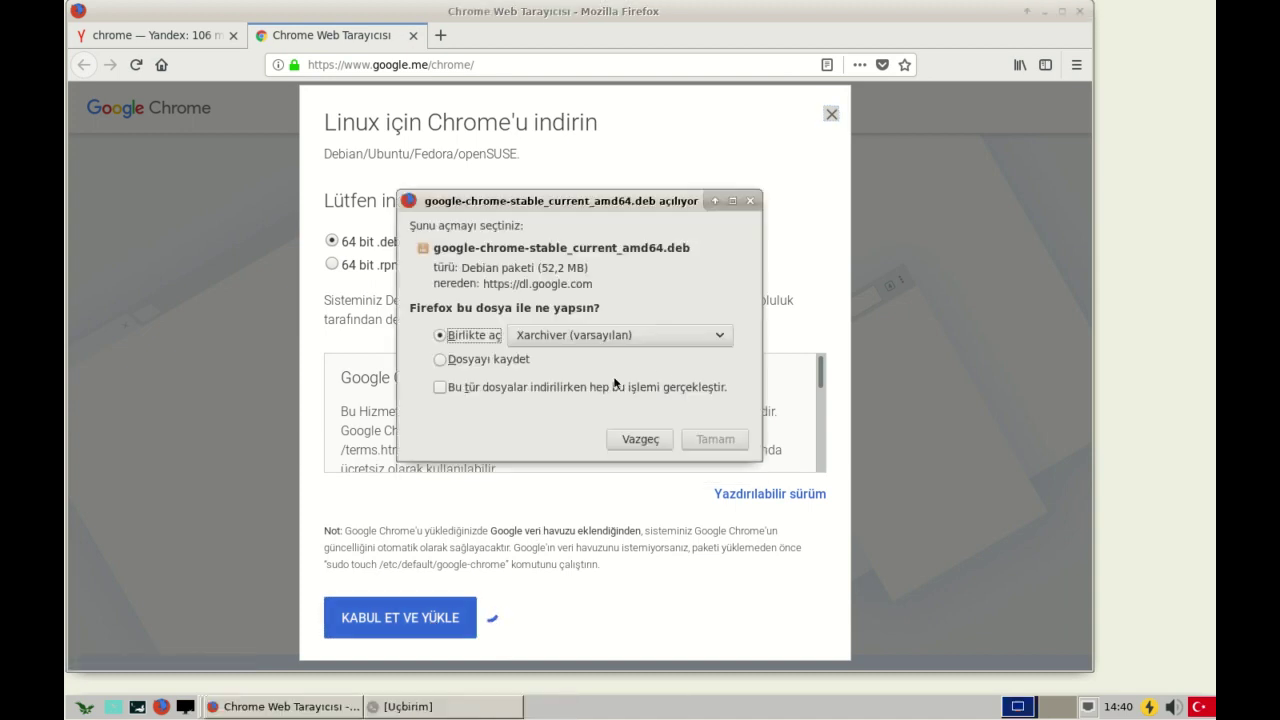
left_click(490, 359)
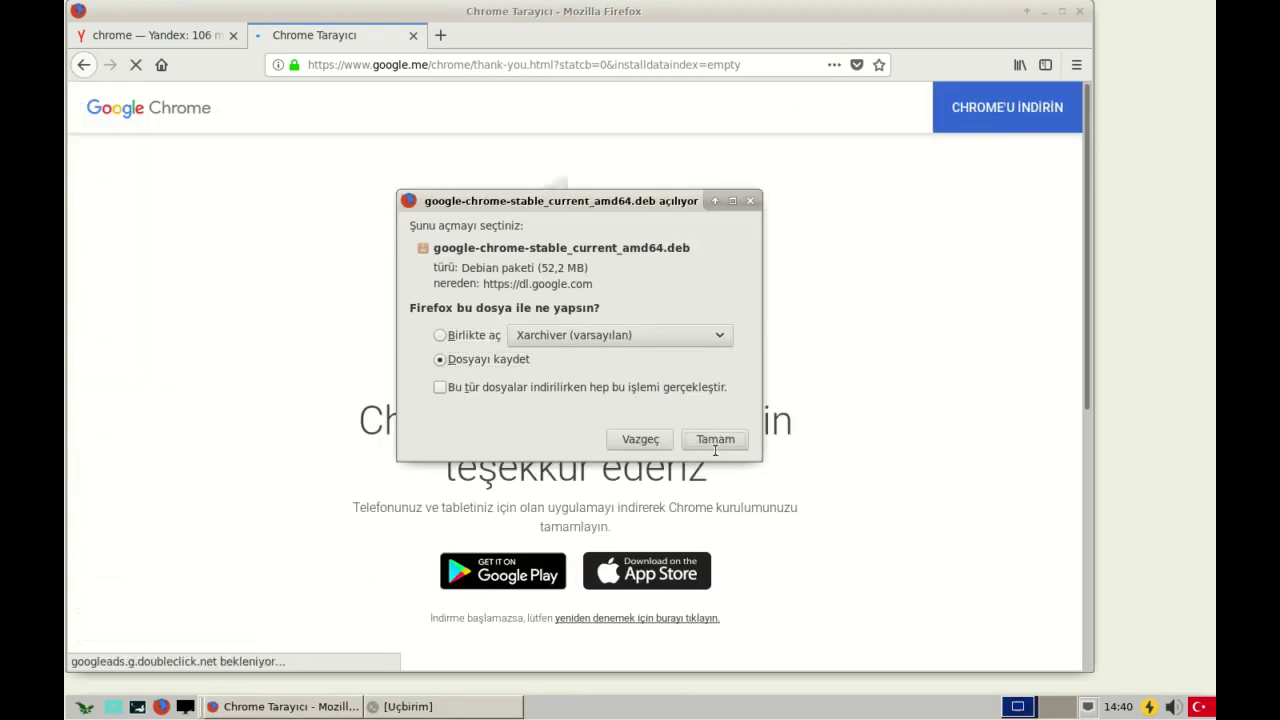
left_click(715, 445)
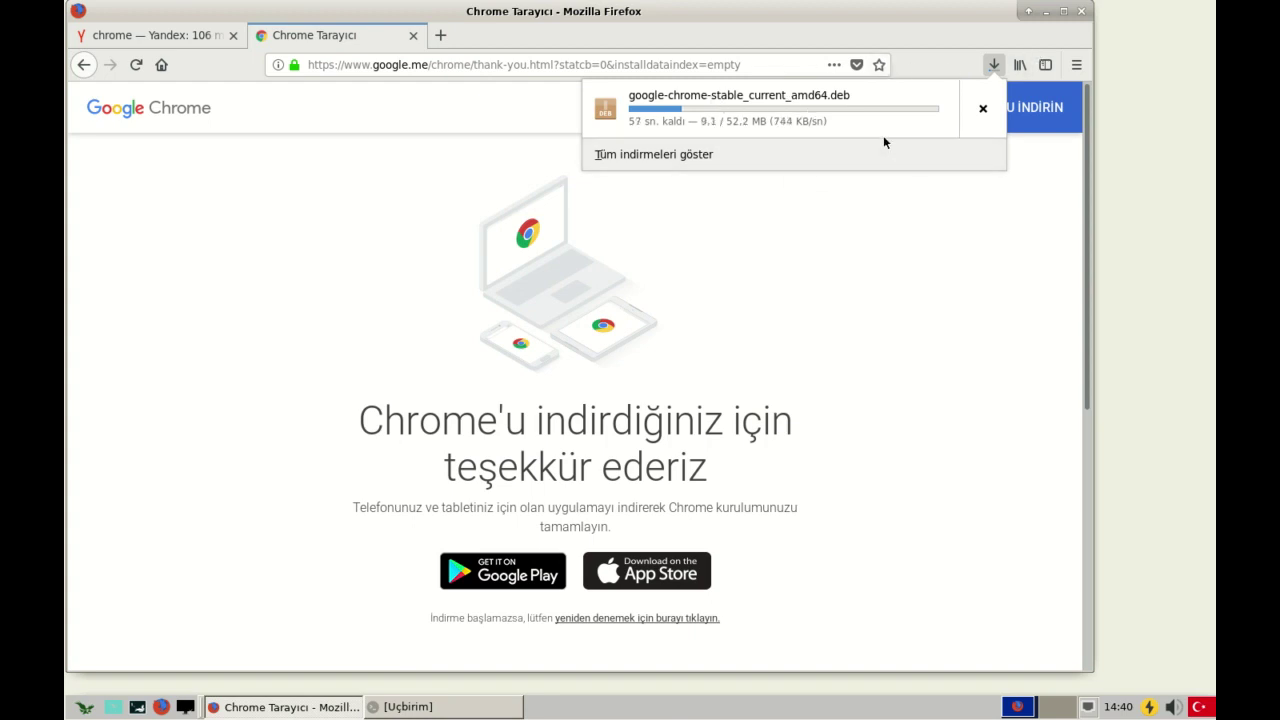
left_click(924, 224)
left_click(993, 65)
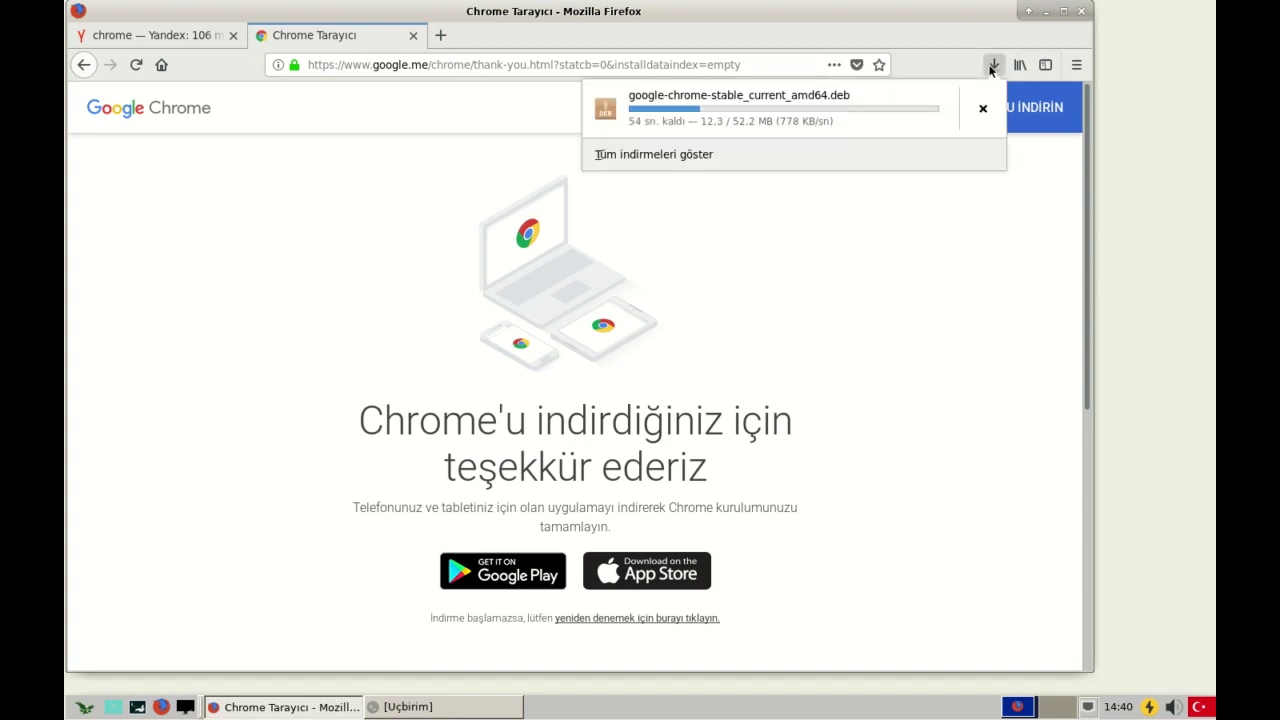
left_click(993, 66)
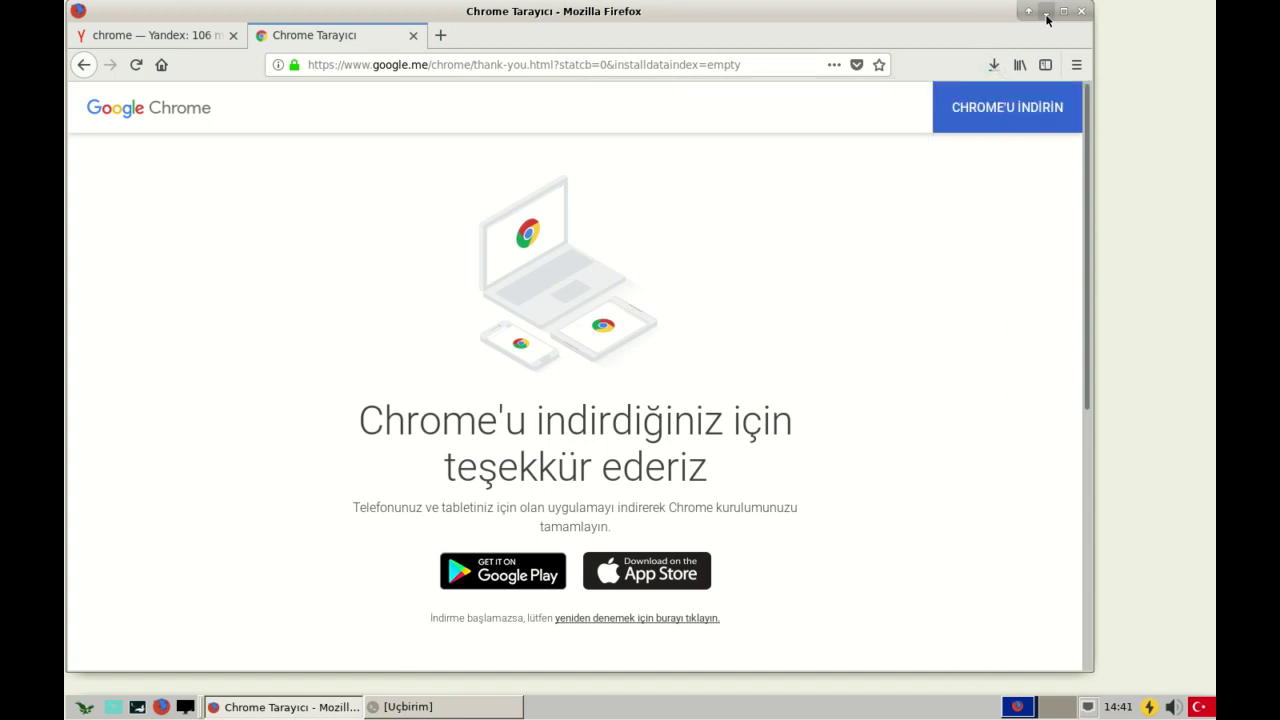
left_click(1046, 11)
- Minimize Firefox and open a new Xfce Terminal window
left_click(278, 705)
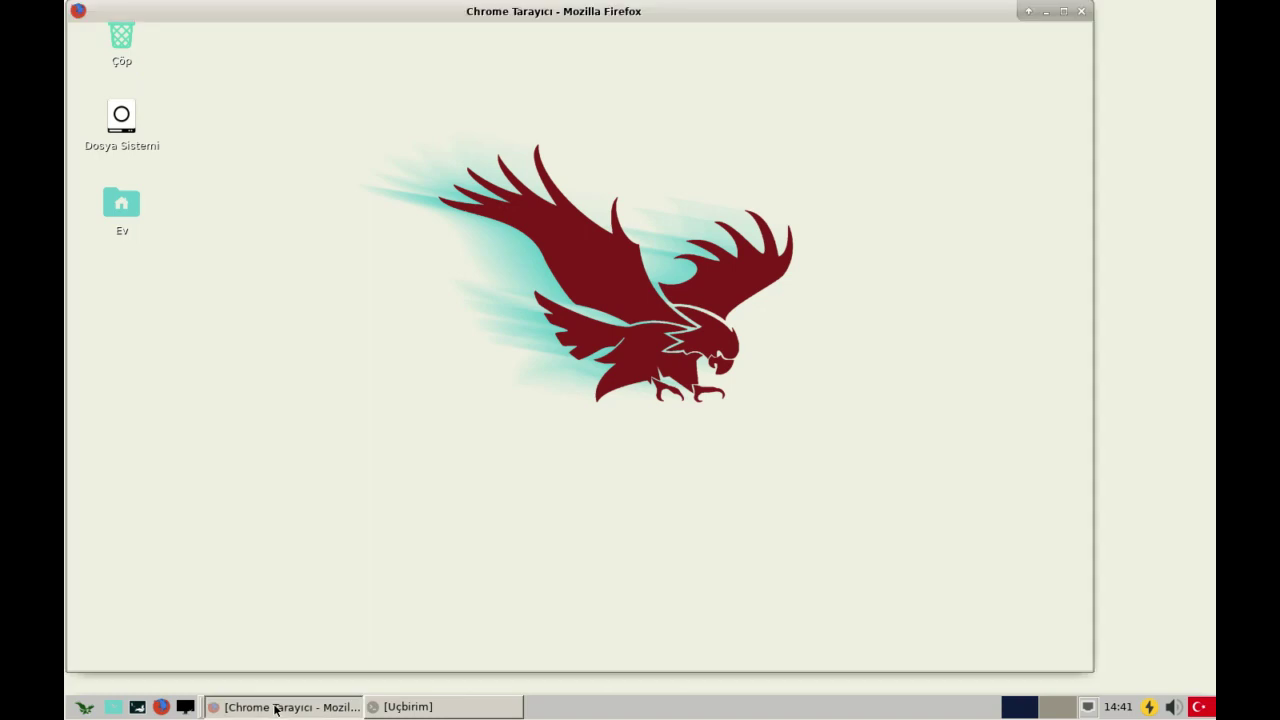
left_click(277, 706)
left_click(277, 707)
left_click(277, 707)
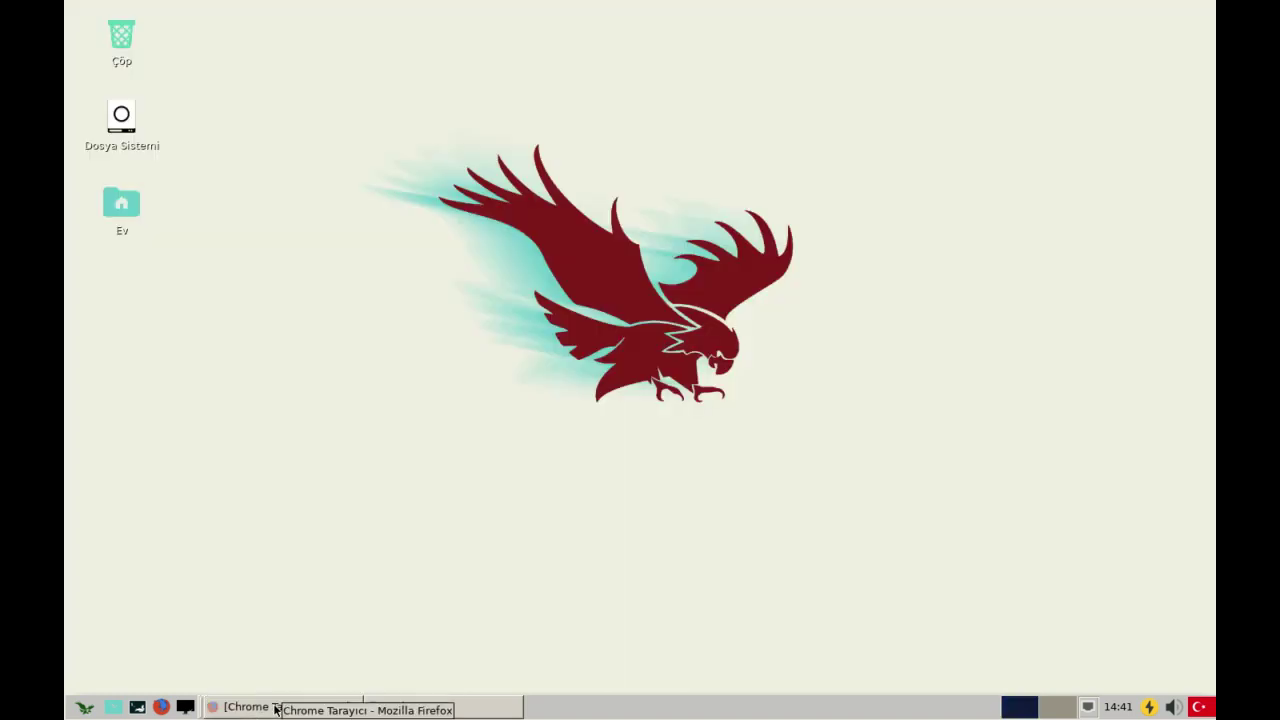
left_click(277, 707)
left_click(277, 707)
left_click(137, 706)
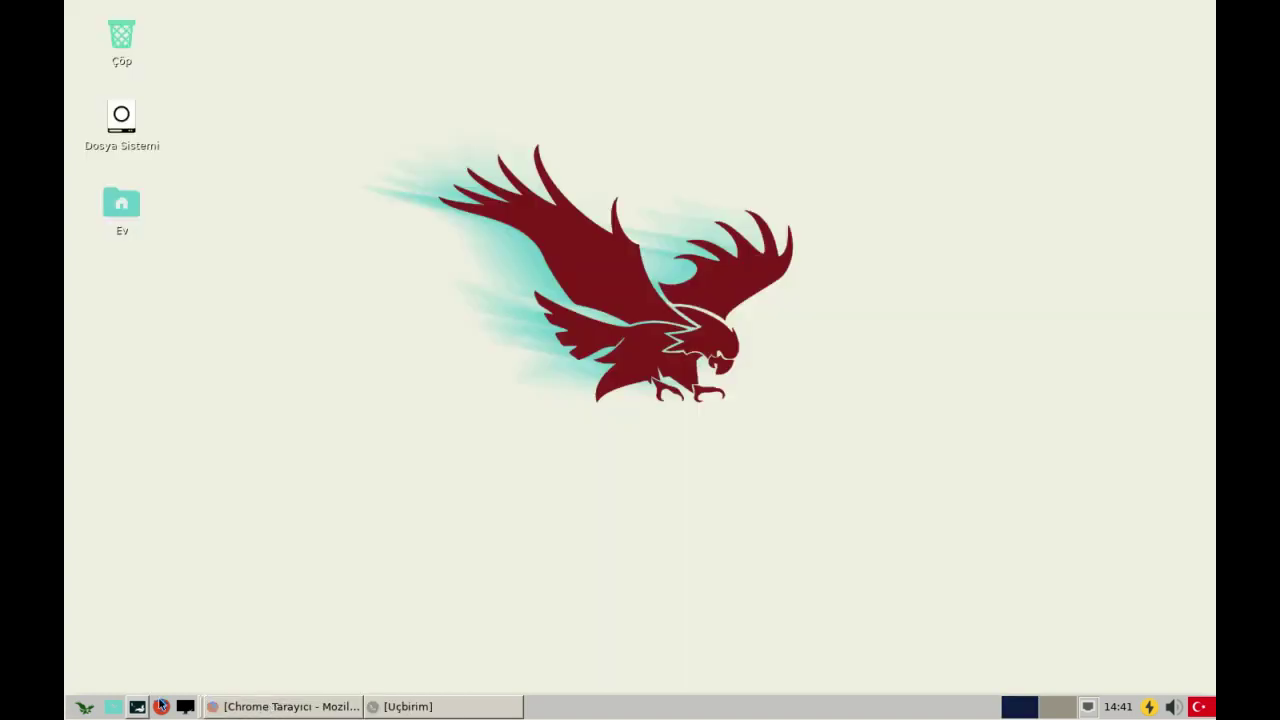
left_click(80, 705)
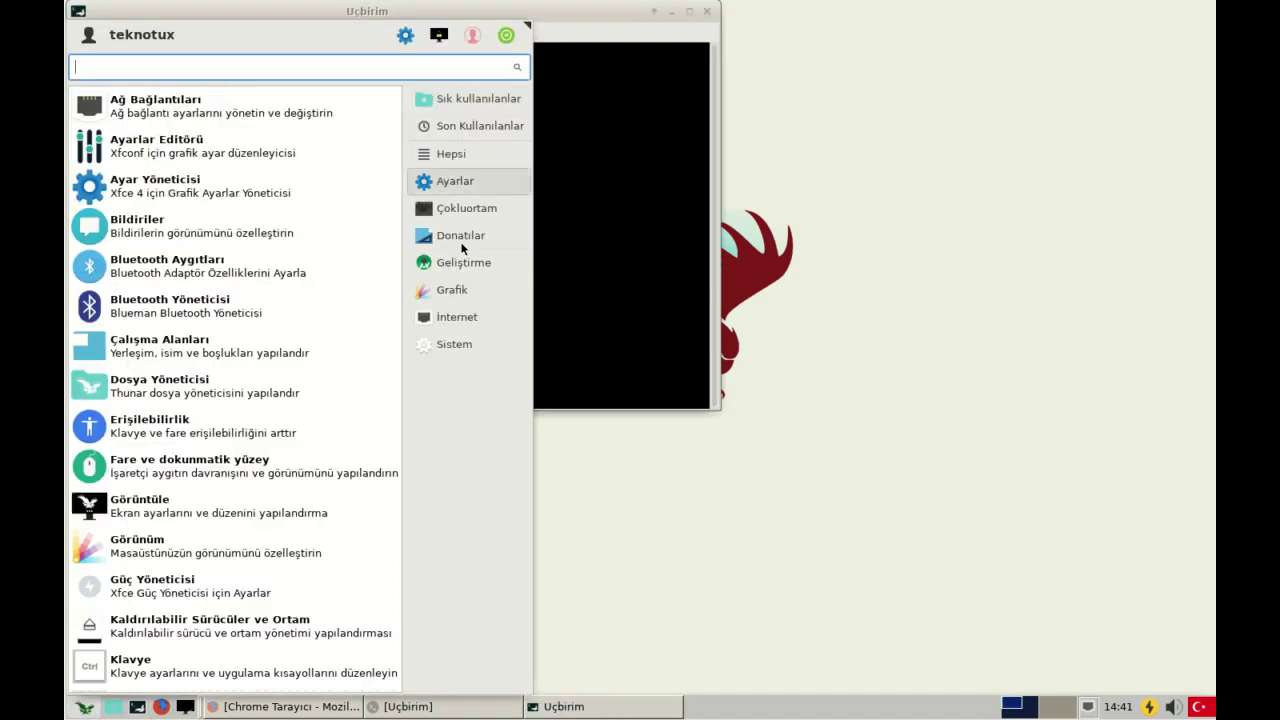
left_click(620, 199)
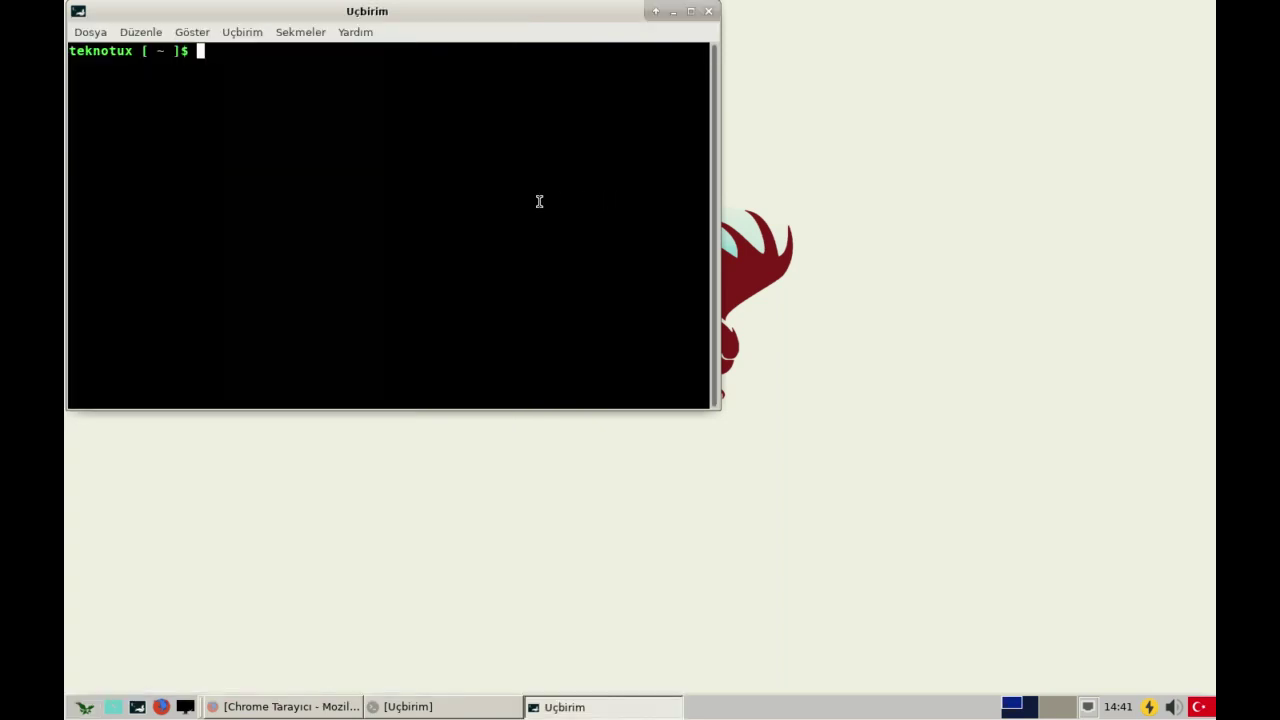
- Run 'mps kur inkscape' and enter the sudo password to start the install
type("mps kur inkscape")
key("Return")
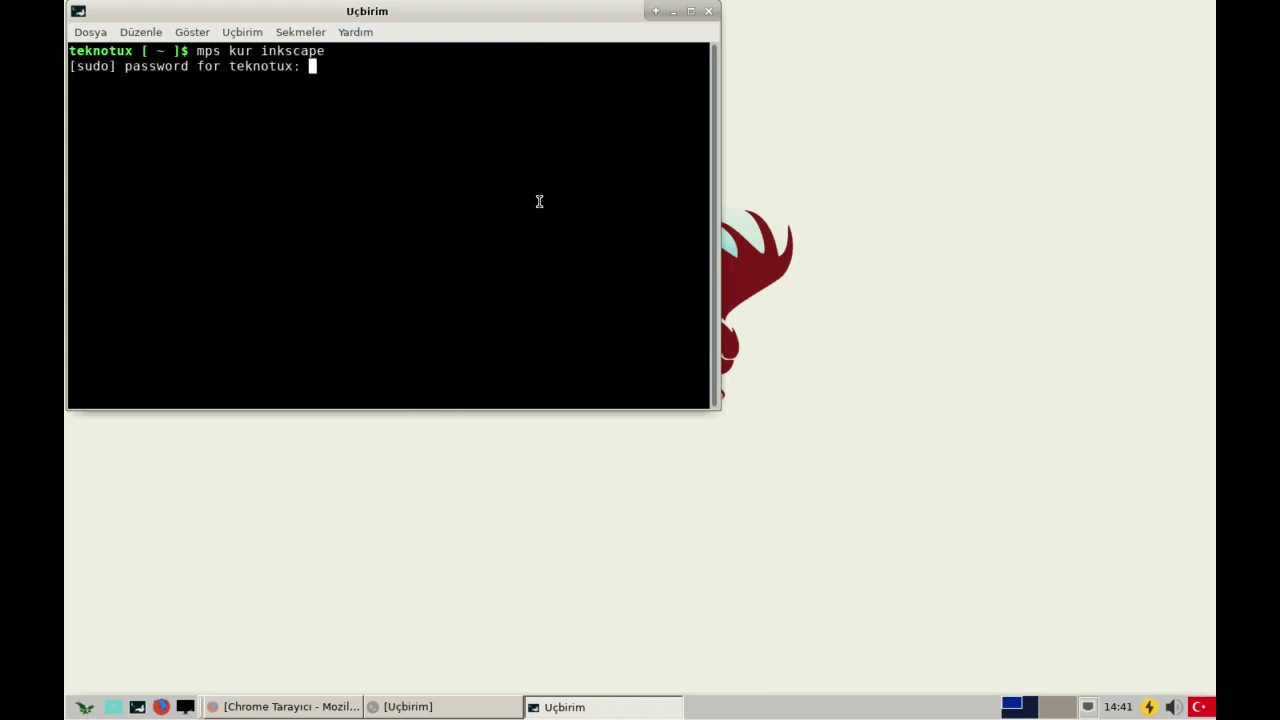
key("Return")
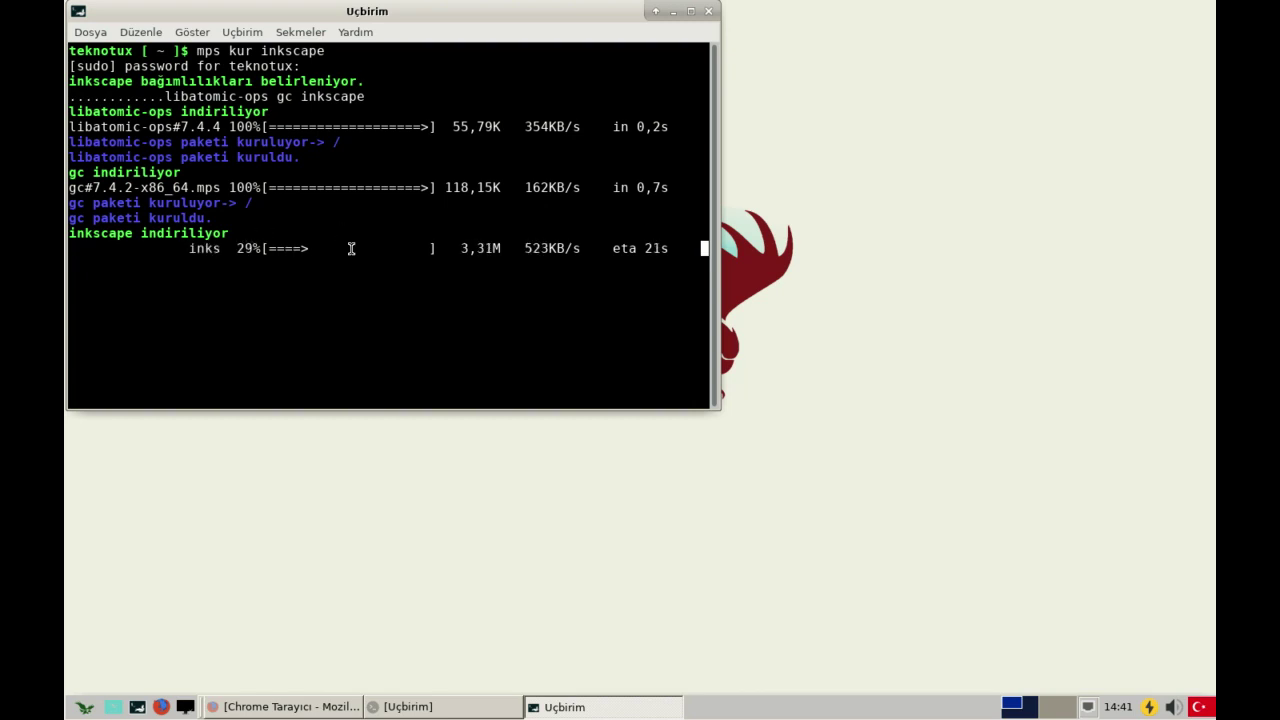
left_click_drag(459, 17, 755, 97)
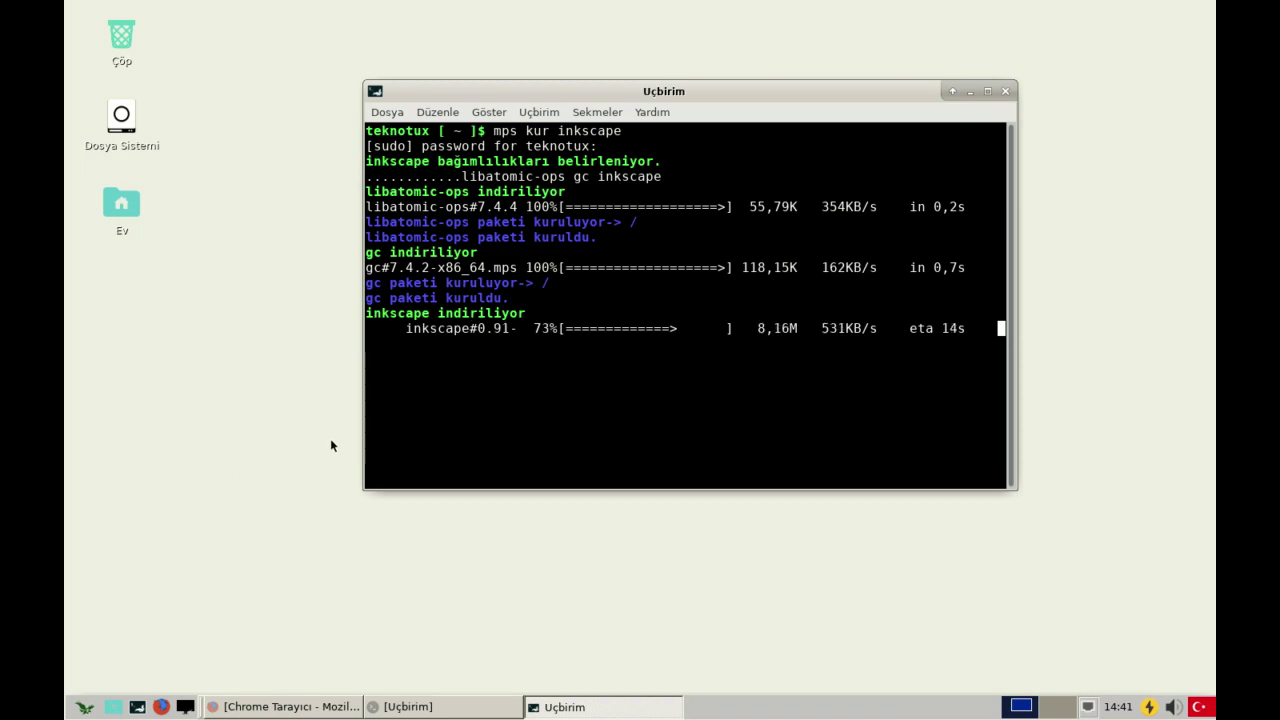
- Open the folder holding the finished Chrome .deb download in Thunar
left_click(287, 706)
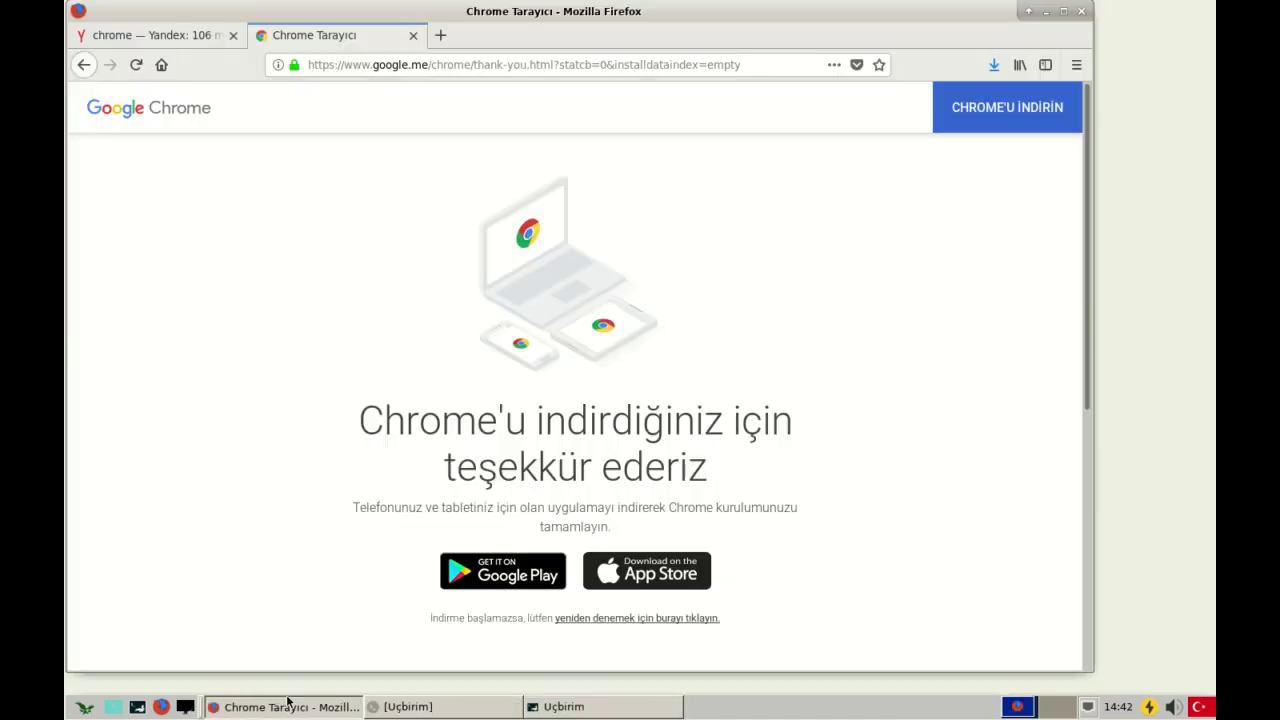
left_click(993, 64)
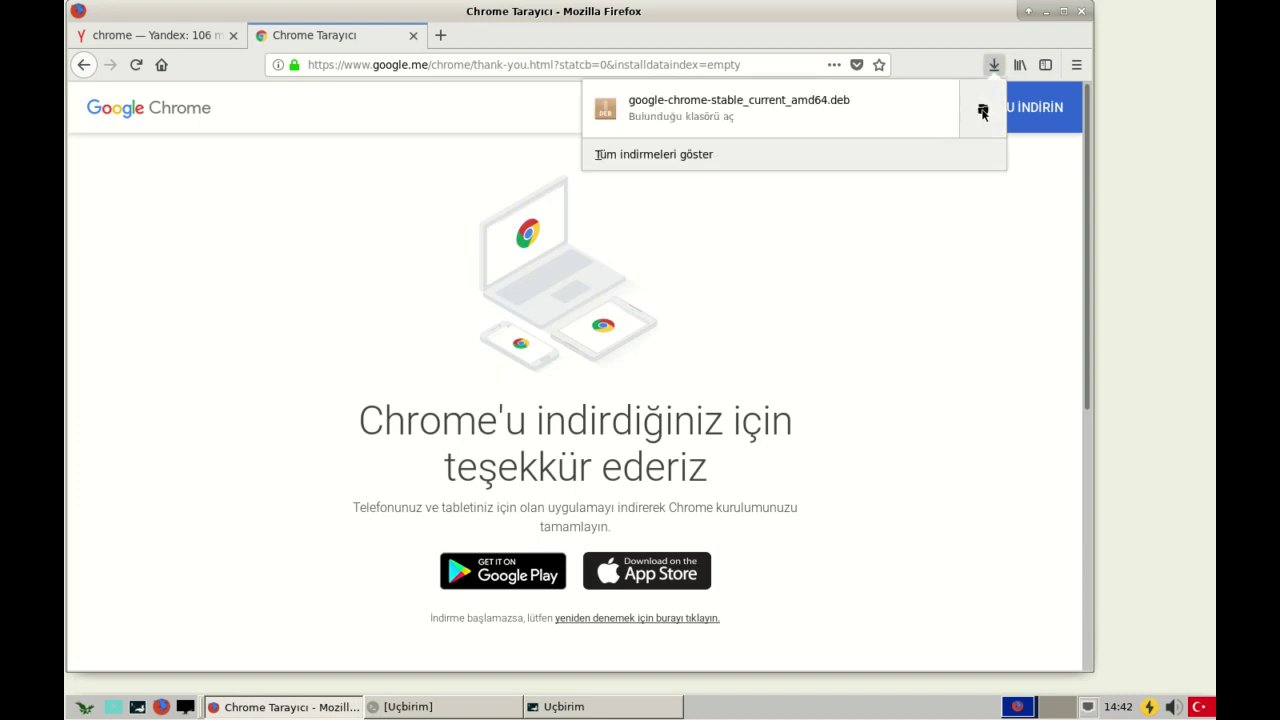
left_click(983, 112)
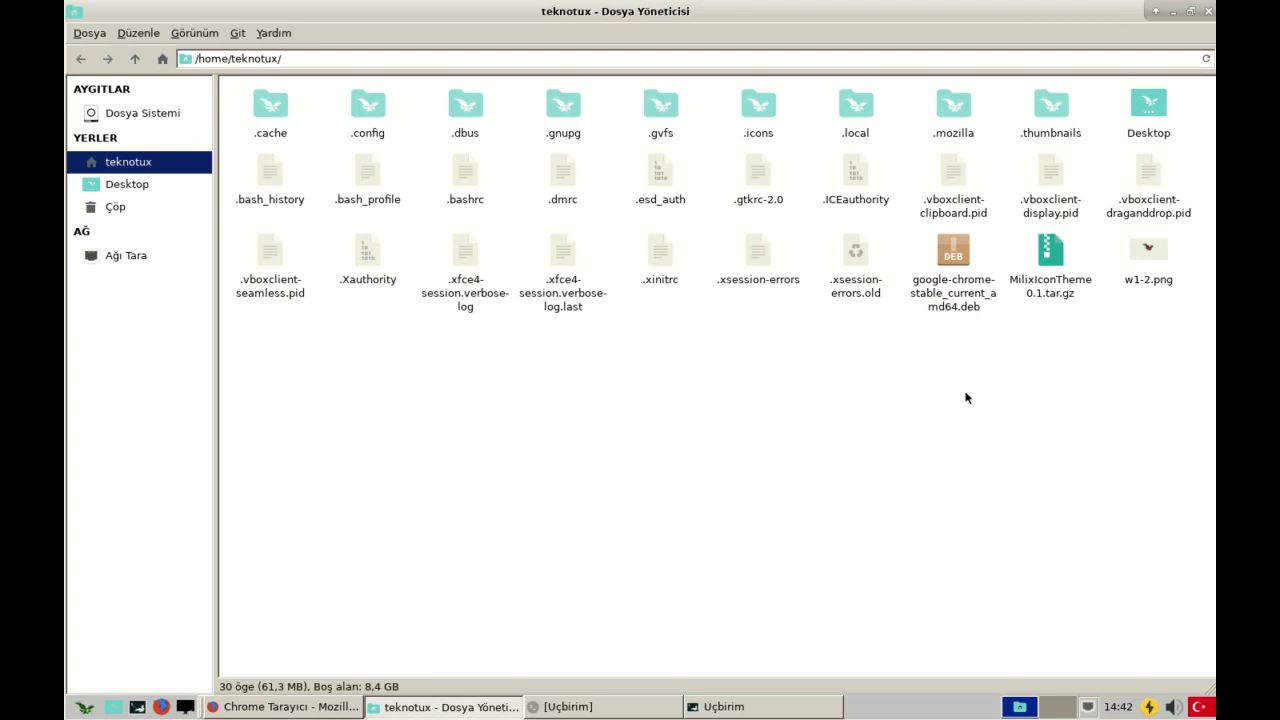
left_click(962, 250)
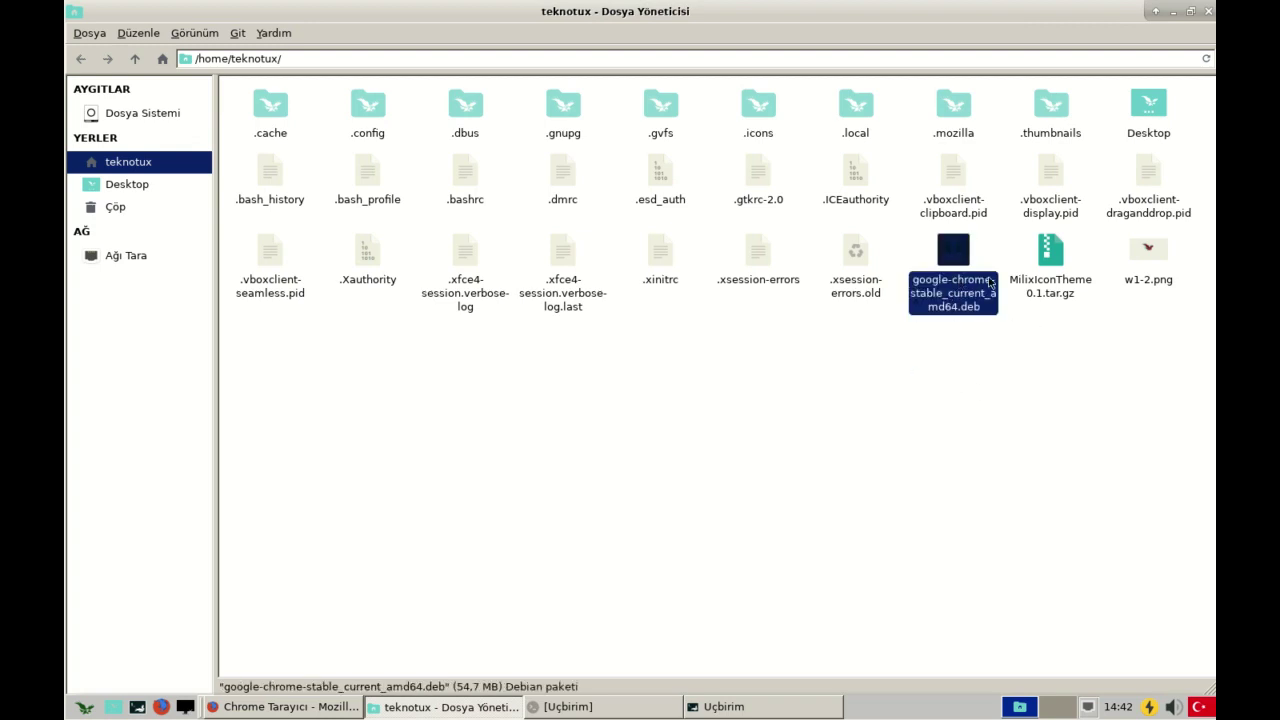
left_click(679, 443)
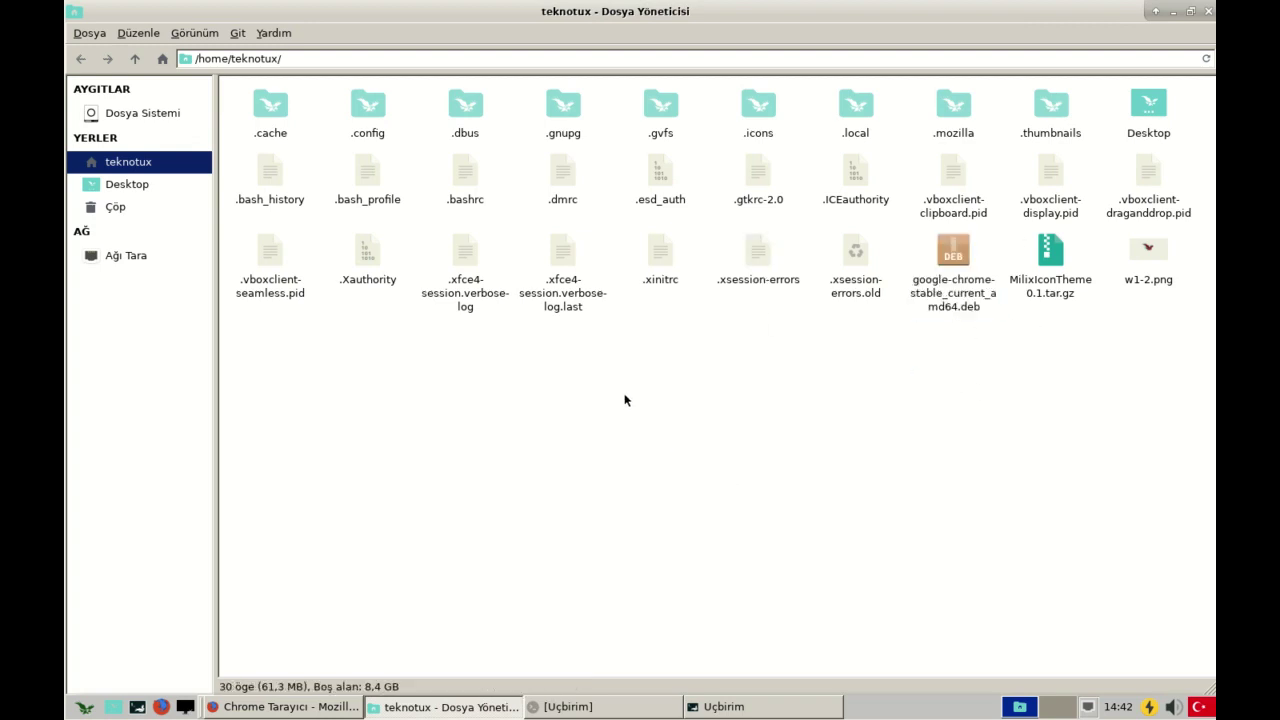
- Create a folder named sda, move the Chrome .deb into it, and open it
right_click(624, 400)
left_click(656, 404)
type("sda")
key("Return")
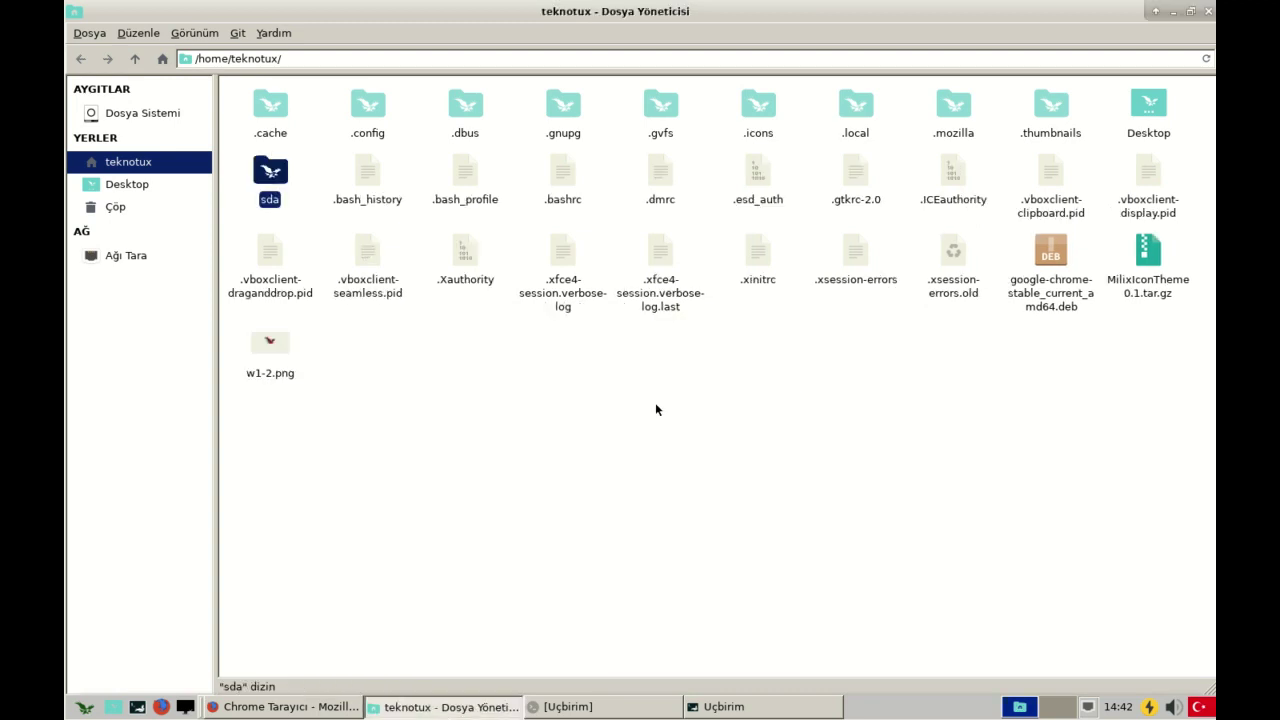
left_click_drag(1050, 250, 257, 172)
double_click(263, 172)
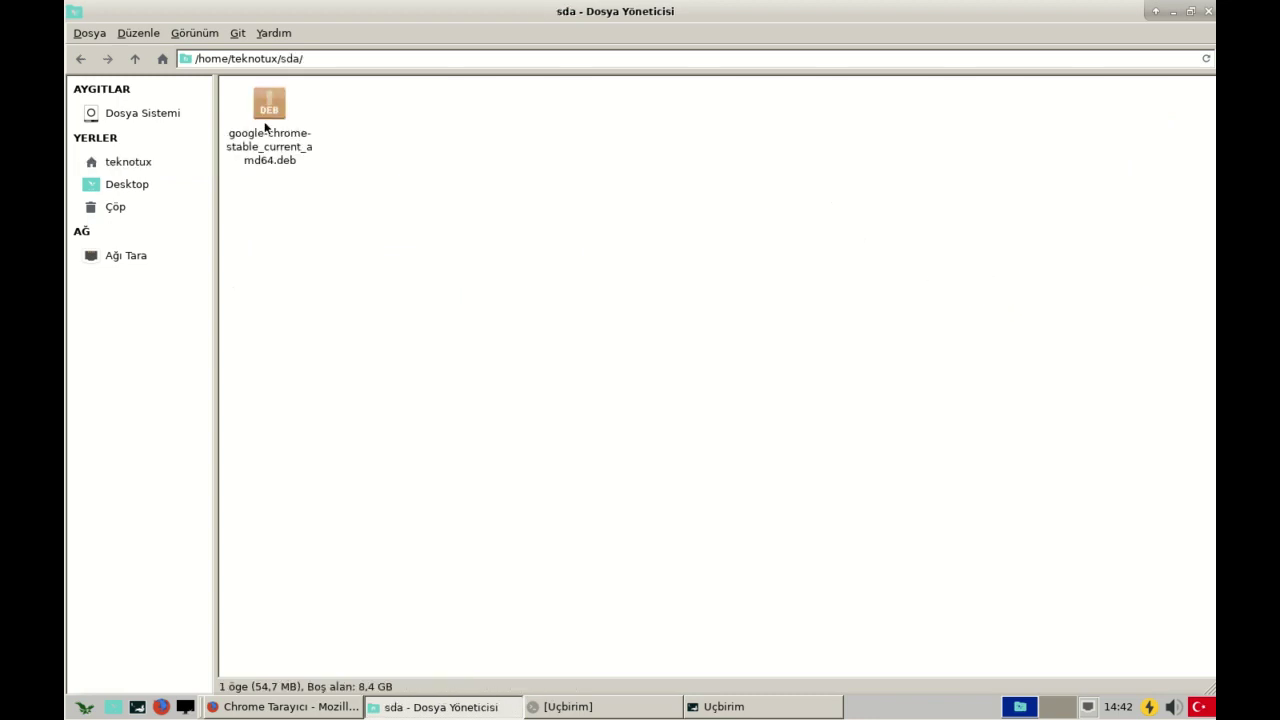
- Extract the Chrome .deb in place with Buraya ayıkla, producing control.tar.gz, data.tar.xz and debian-binary
right_click(270, 122)
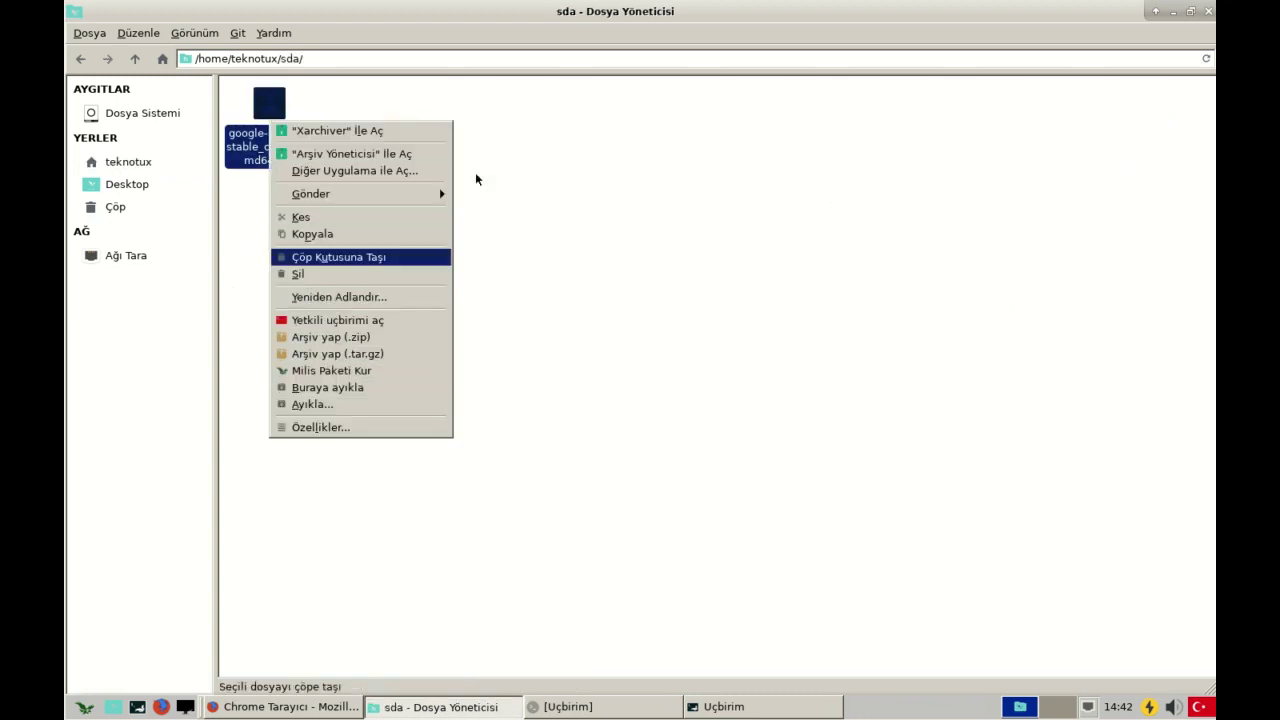
left_click(629, 363)
left_click(629, 363)
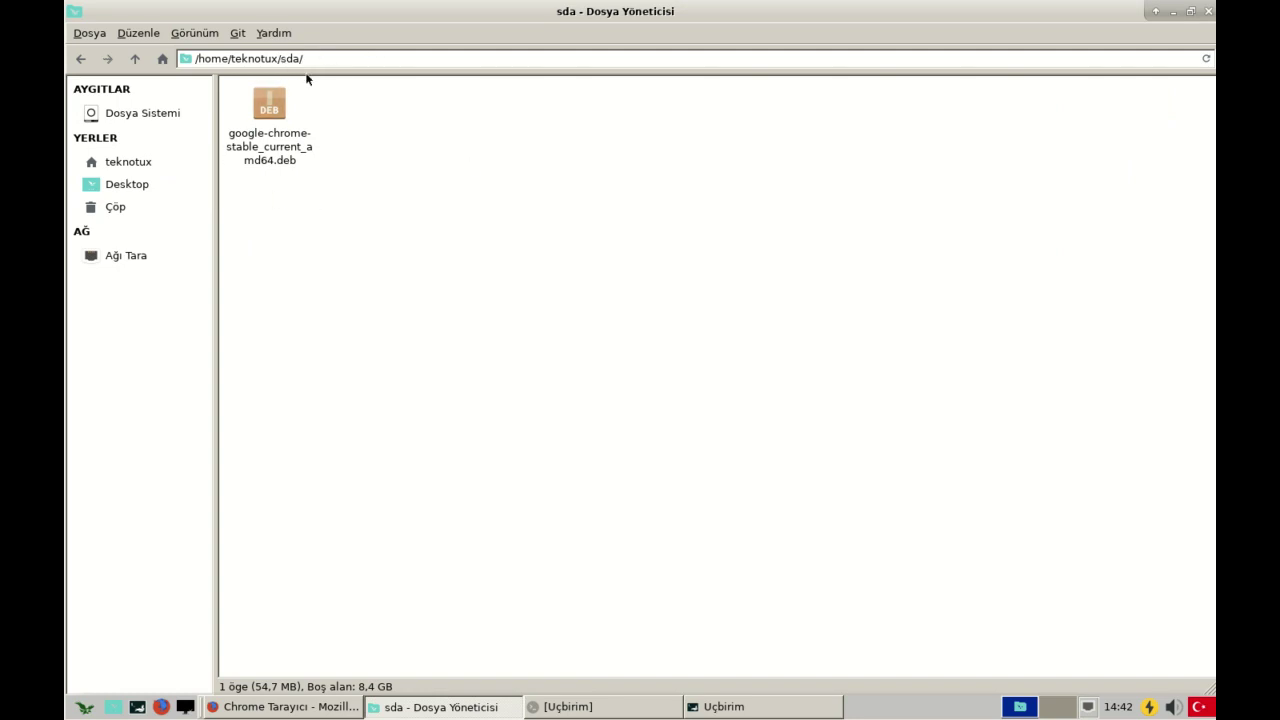
right_click(282, 144)
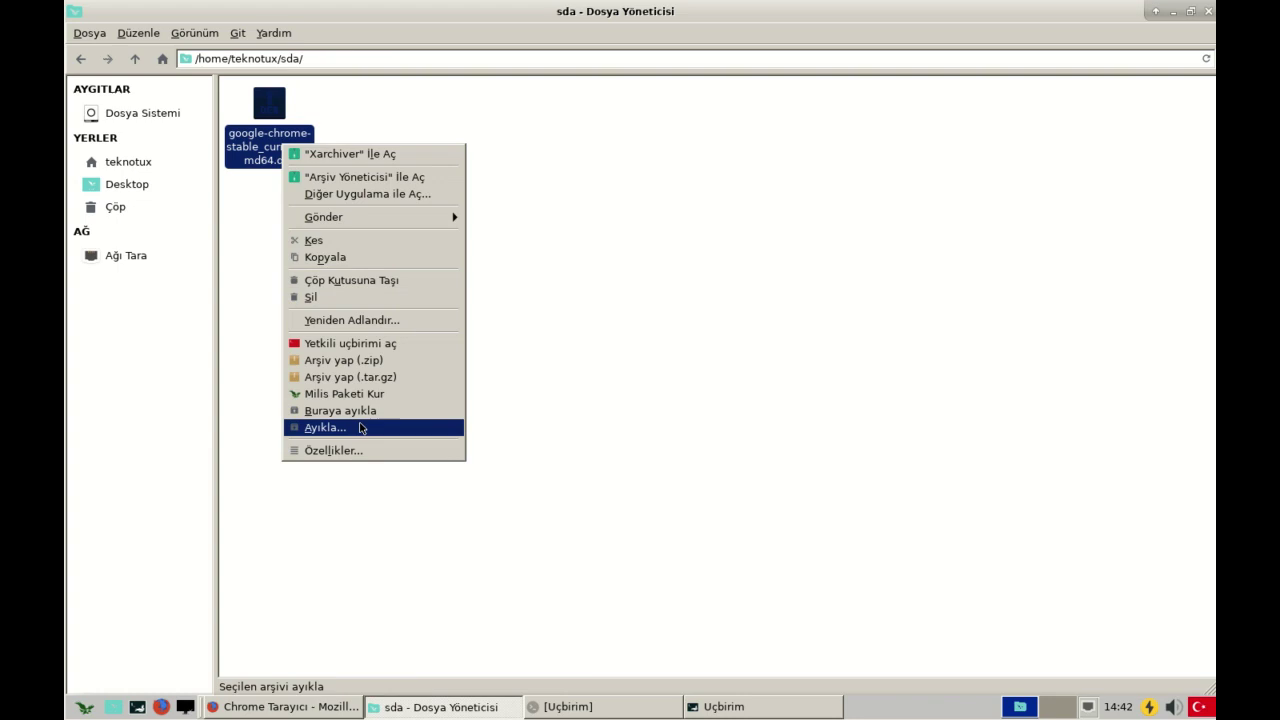
left_click(362, 411)
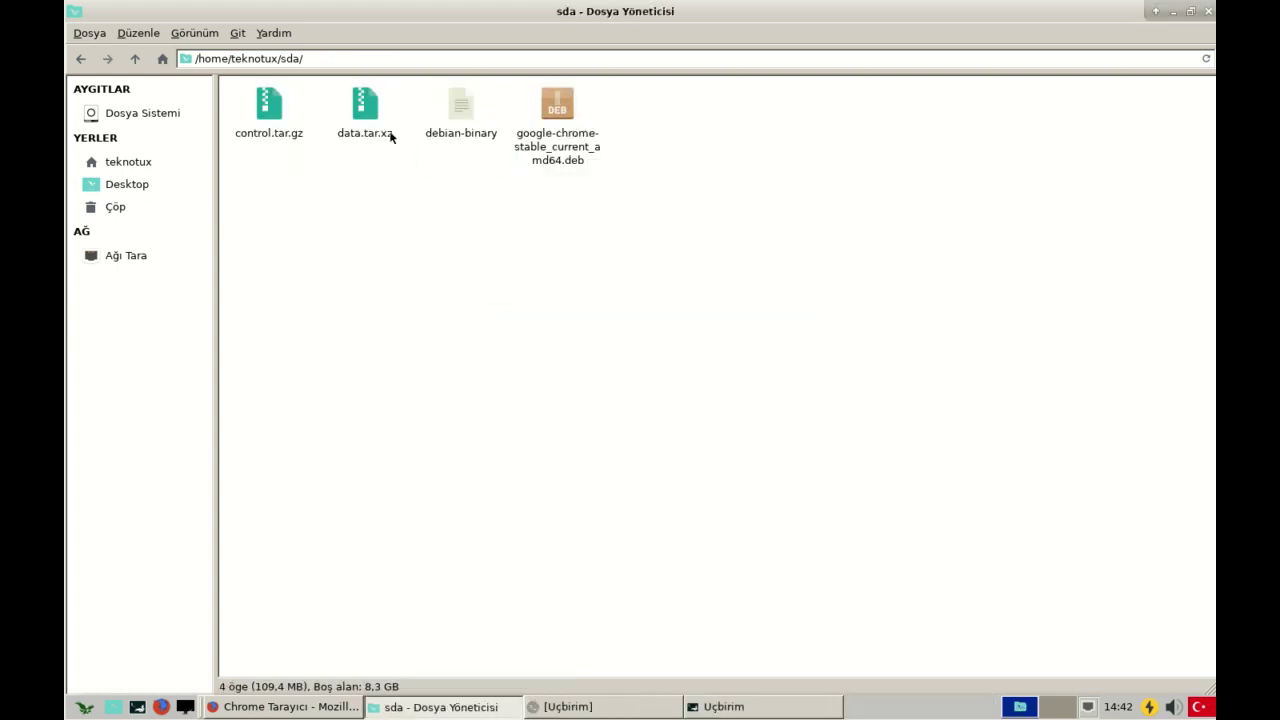
right_click(363, 108)
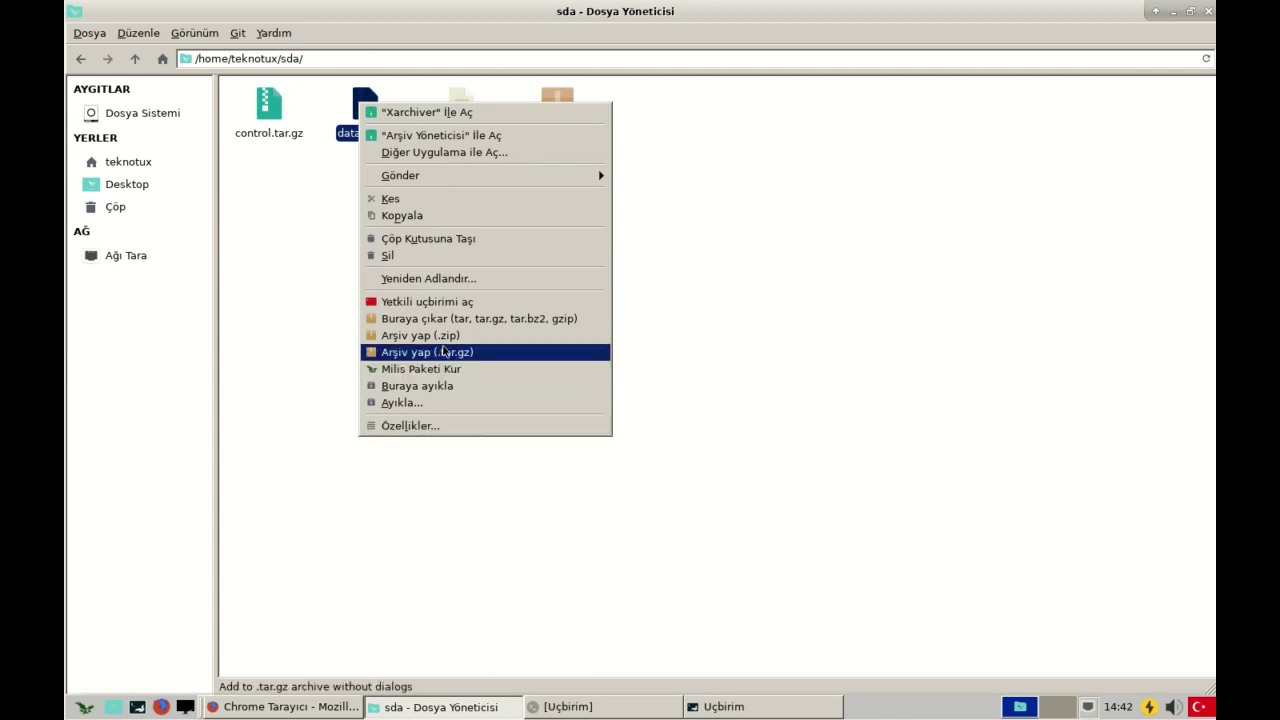
left_click(458, 388)
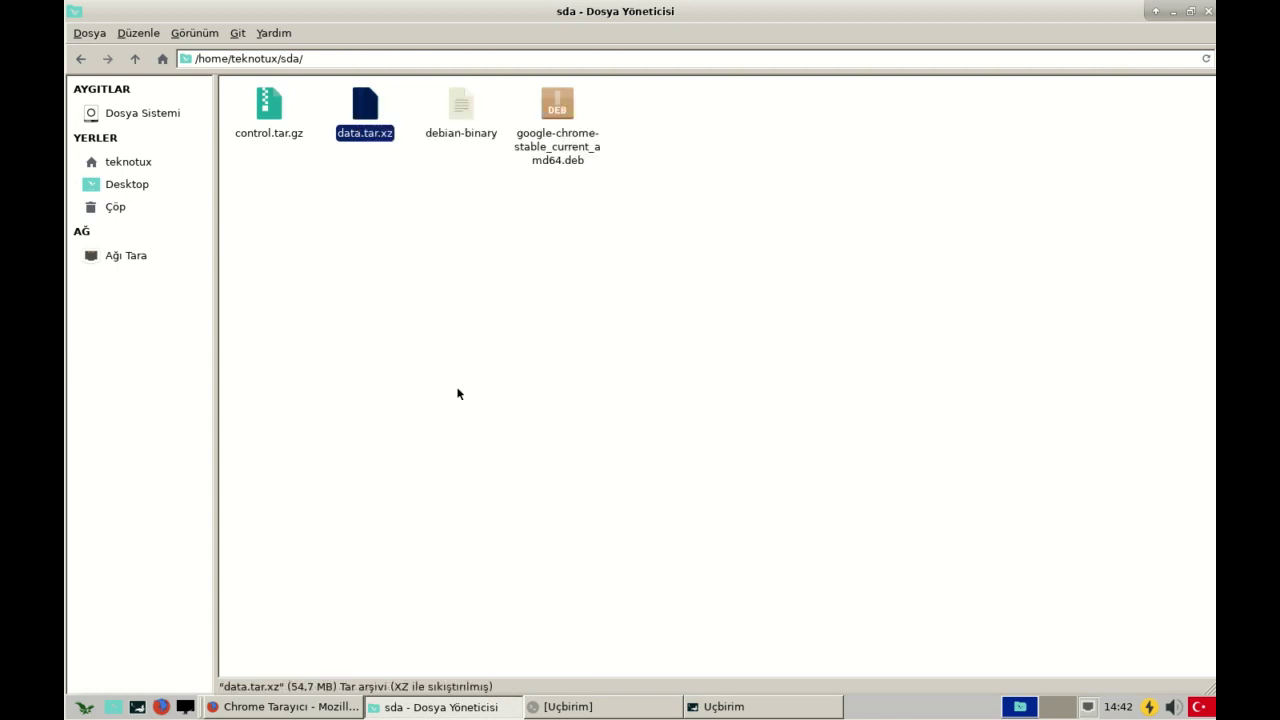
left_click(467, 292)
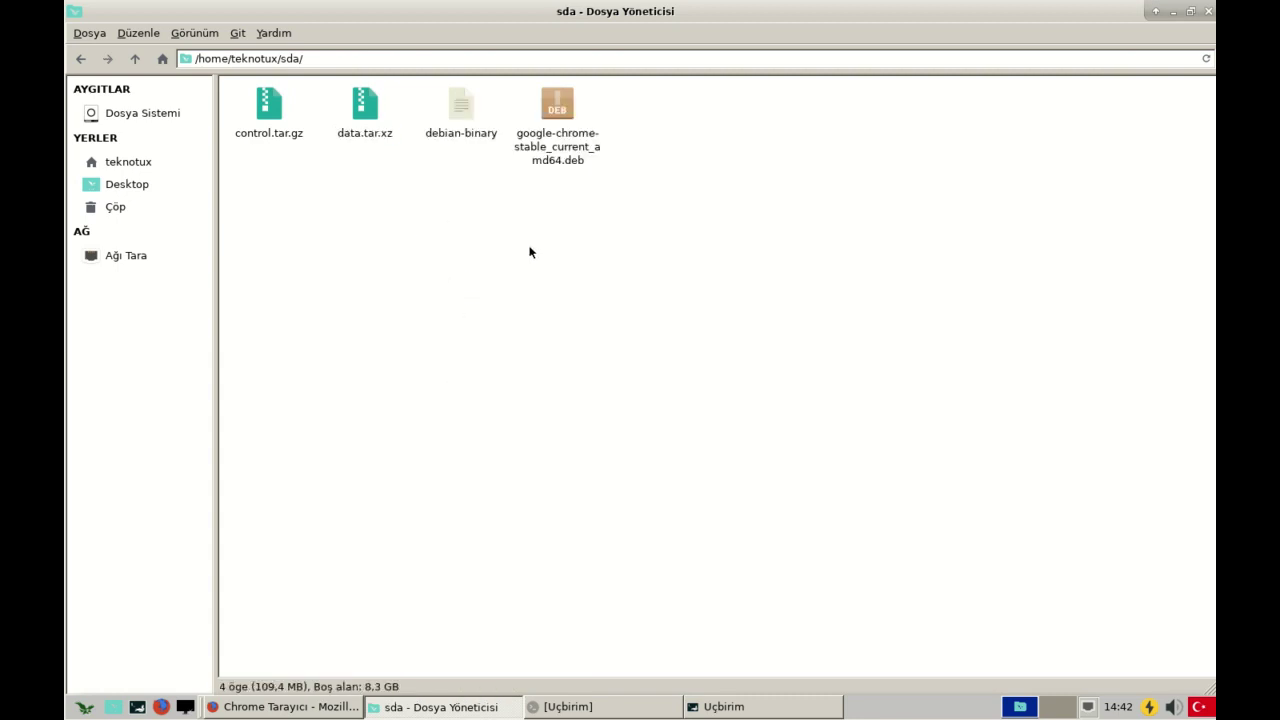
- Launch Inkscape from the Grafik menu, then close Inkscape and the terminal
left_click(702, 707)
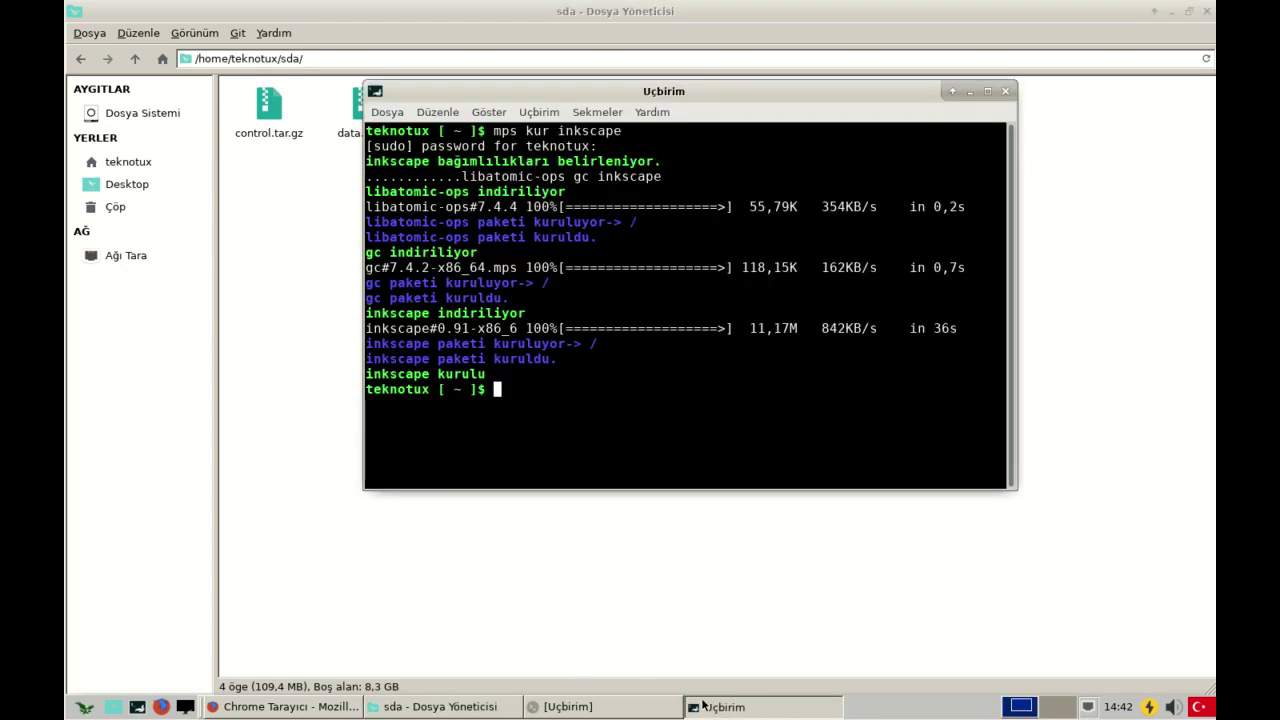
left_click(84, 707)
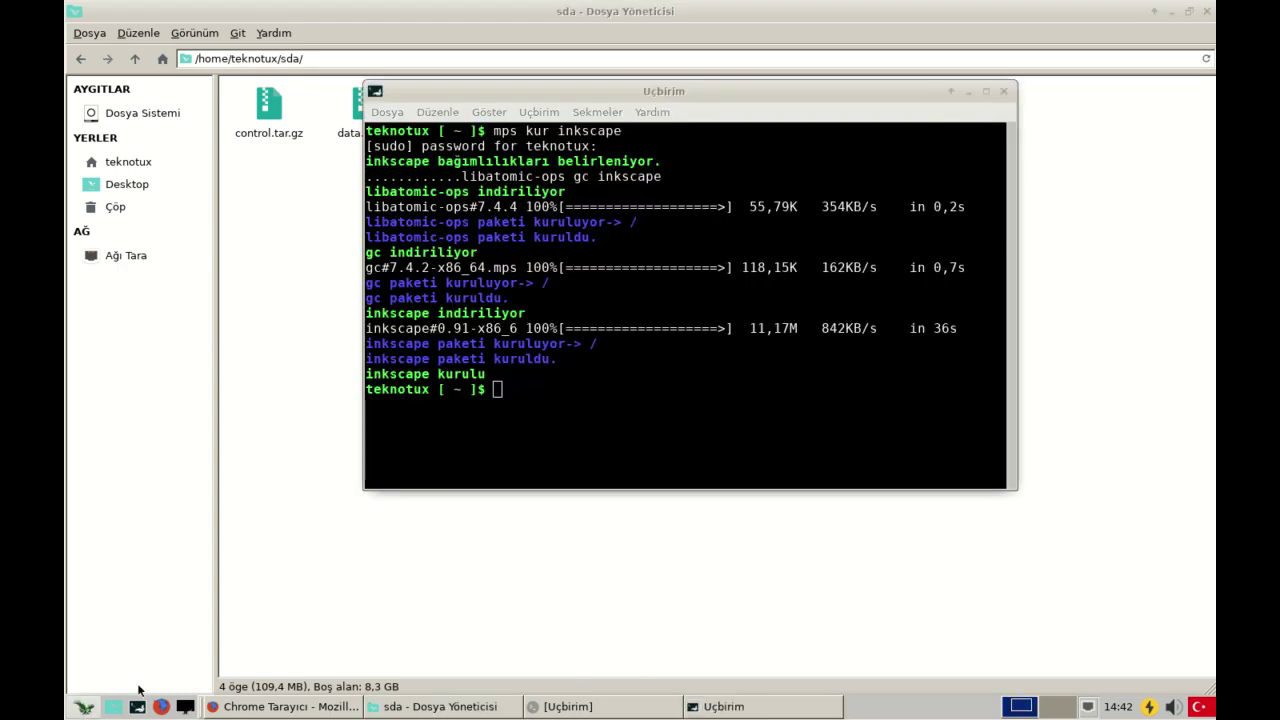
left_click(432, 288)
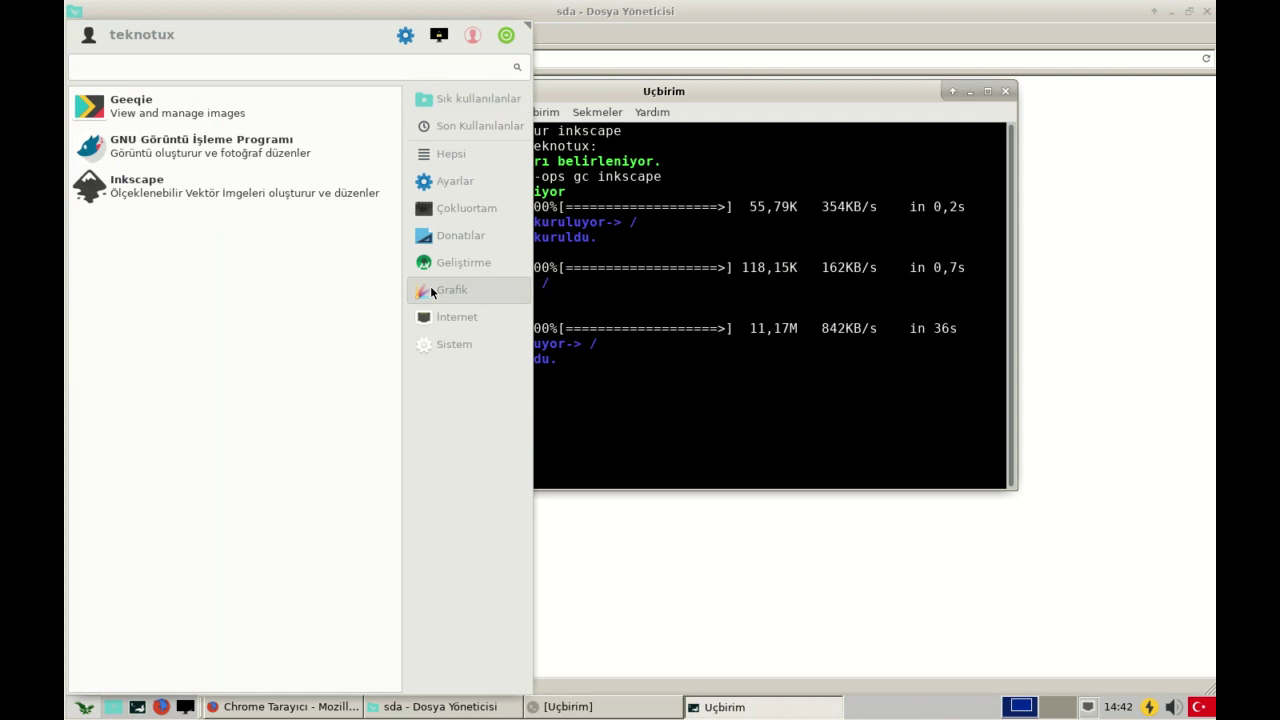
left_click(165, 189)
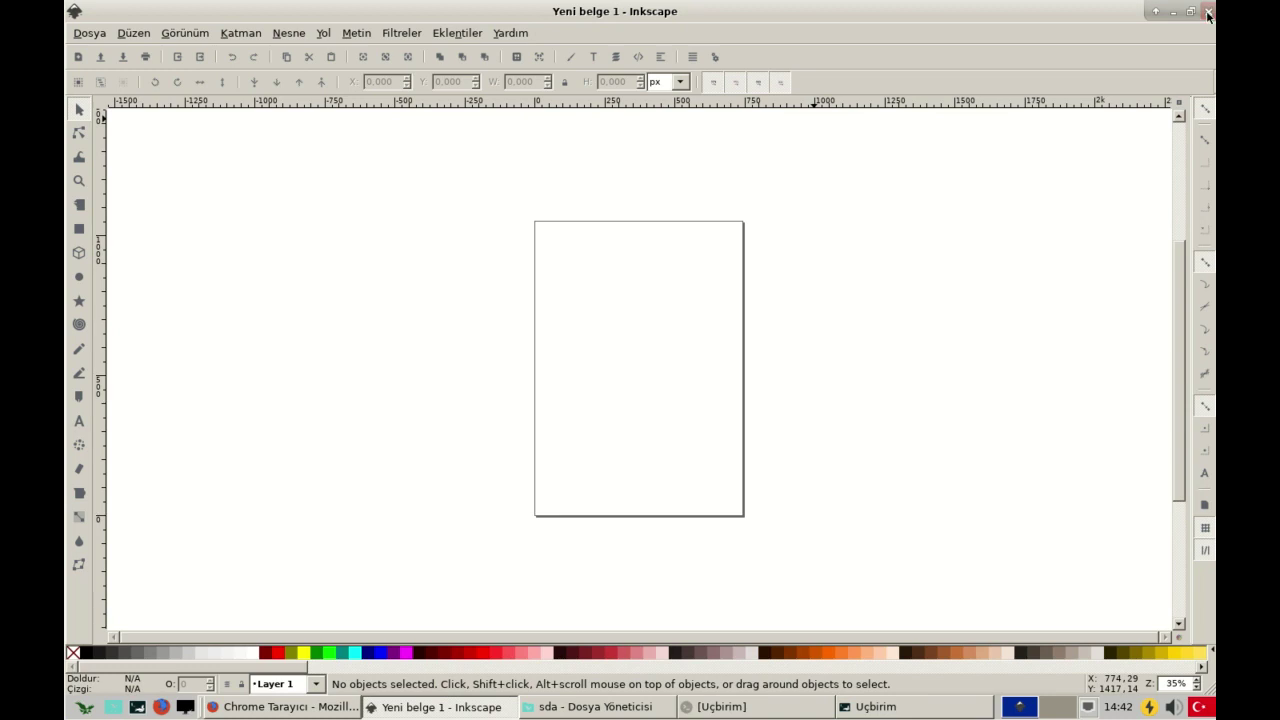
left_click(1207, 15)
left_click(1012, 90)
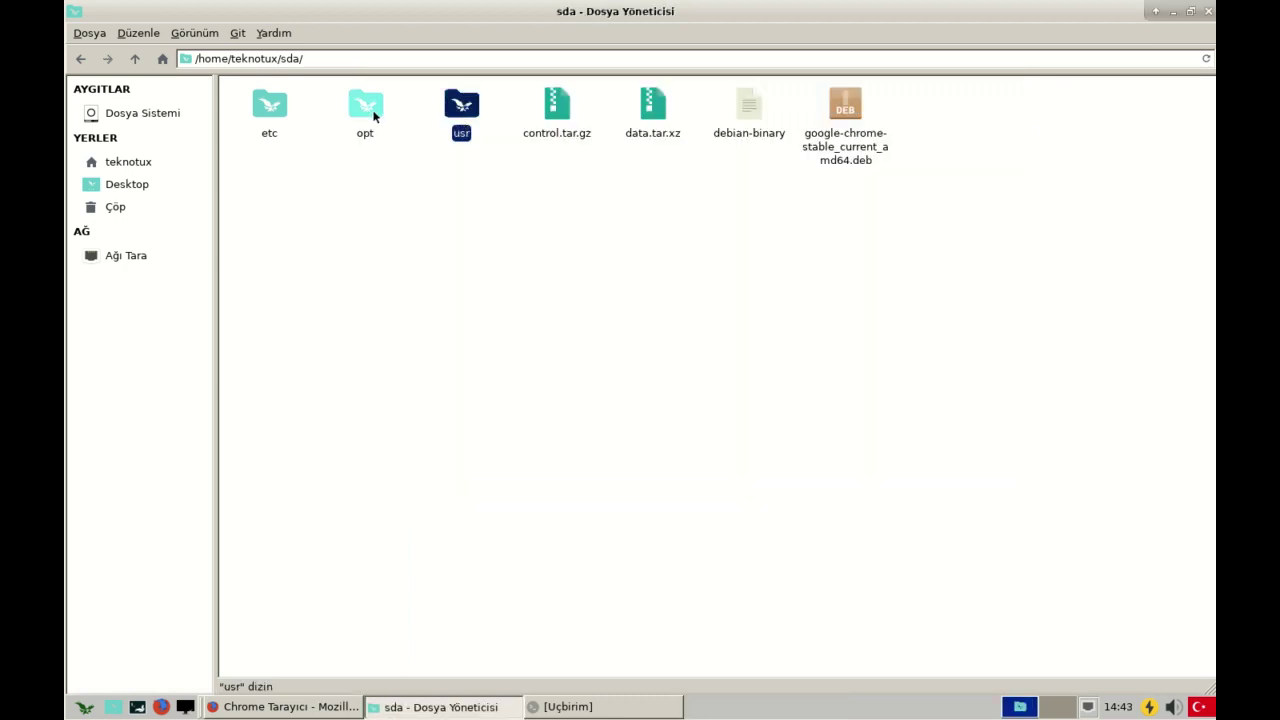
- Clear the selection in the sda folder and open a new terminal window
left_click(444, 261)
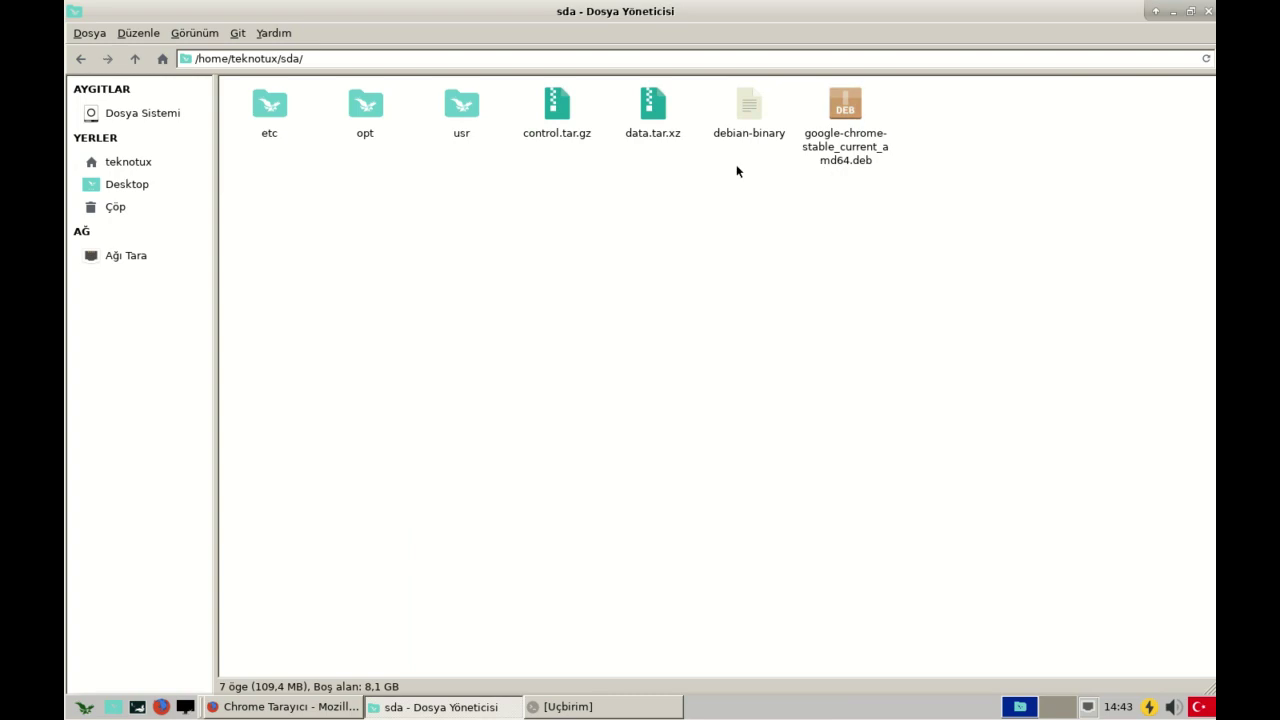
left_click_drag(521, 173, 224, 80)
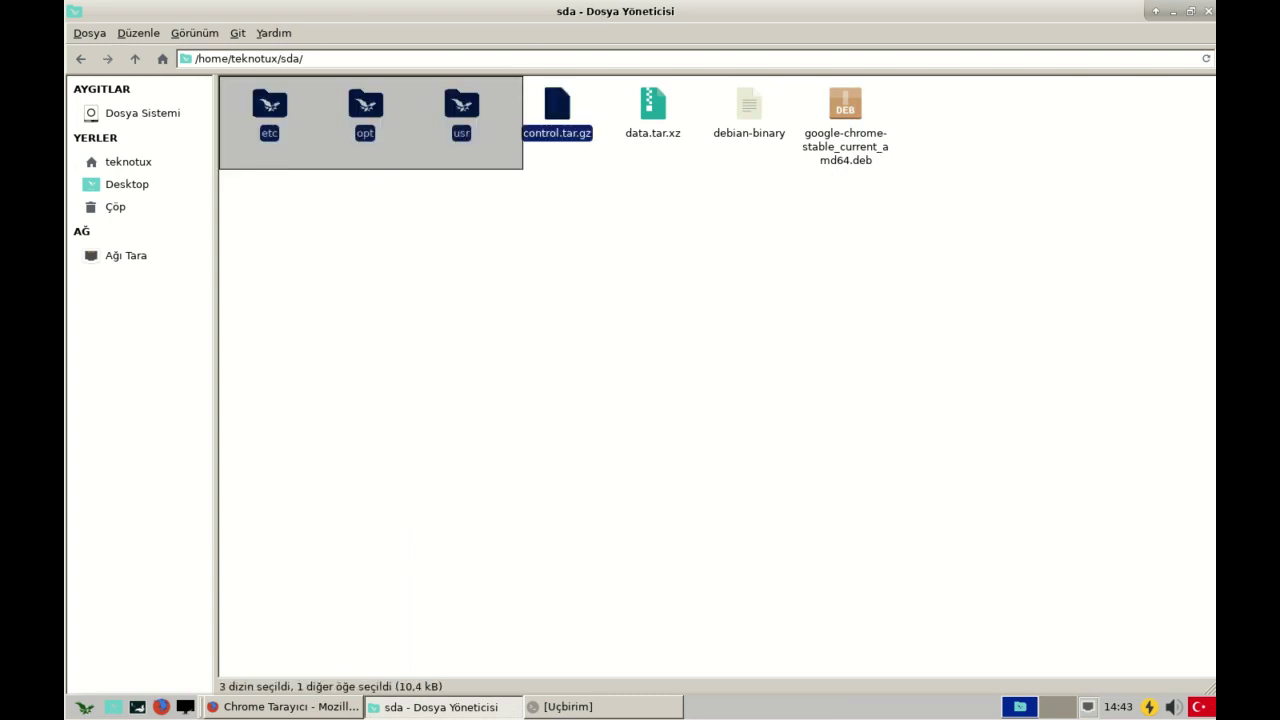
left_click(432, 209)
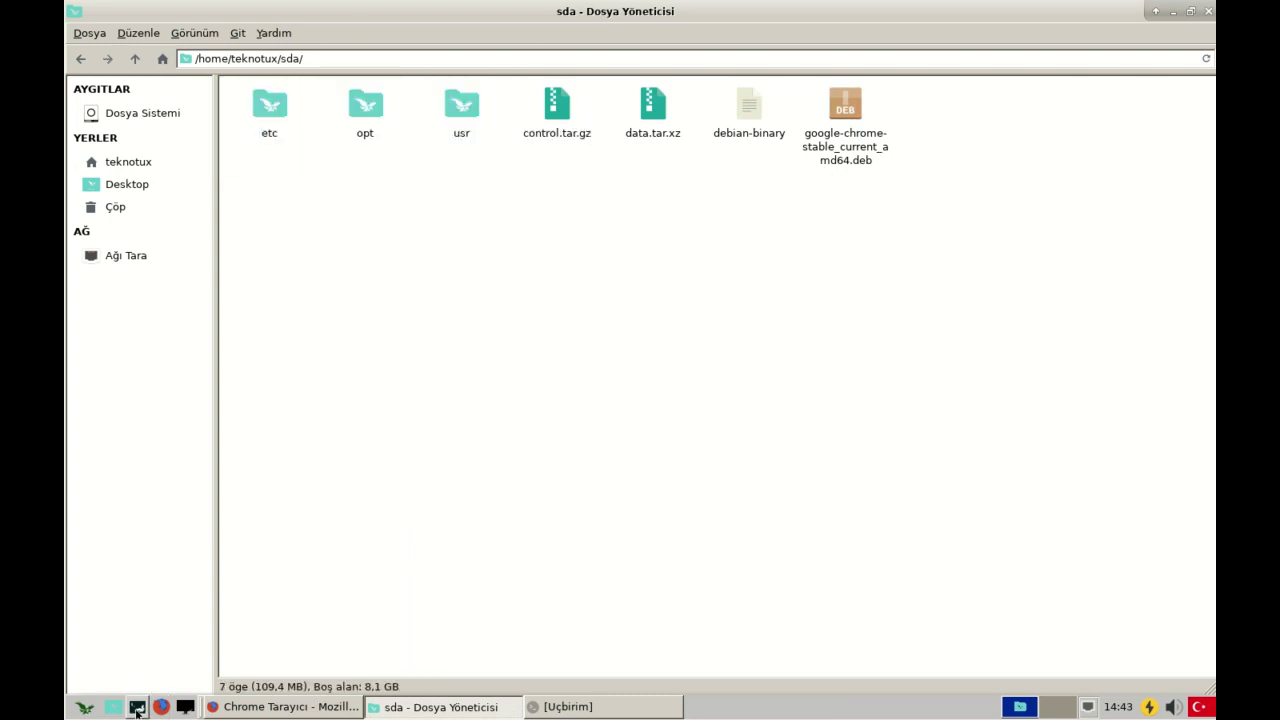
left_click(137, 708)
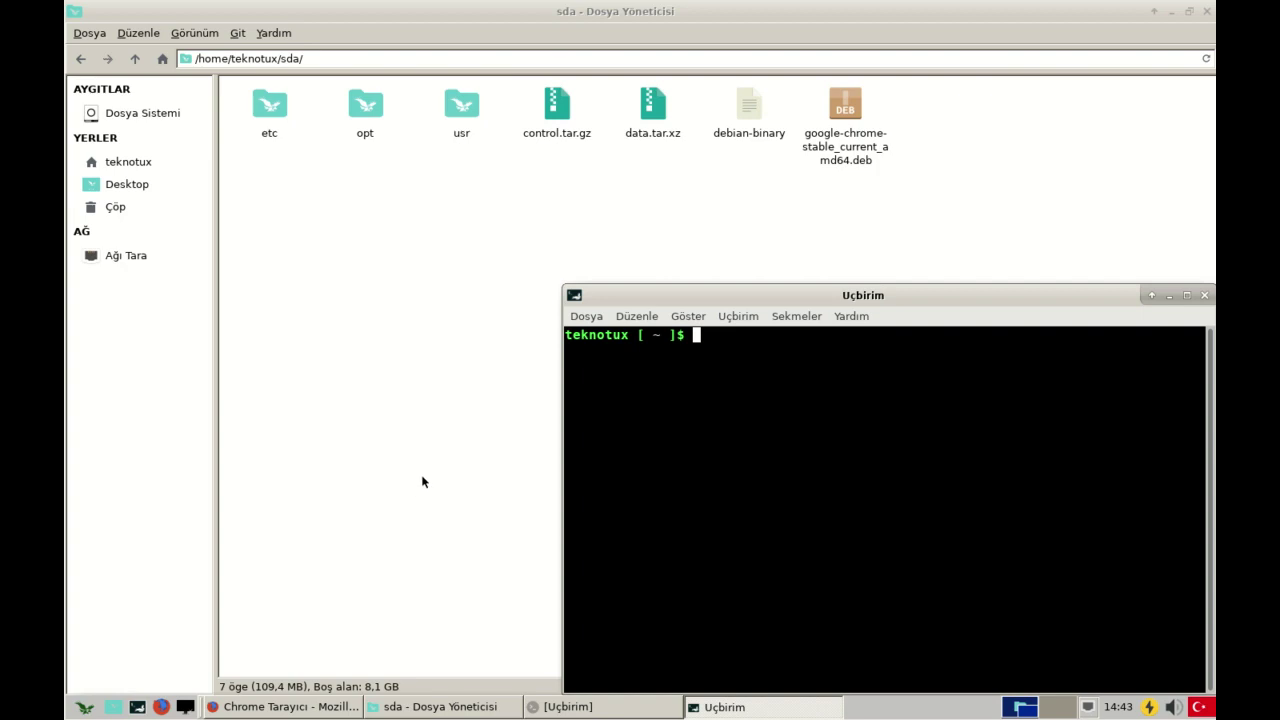
- Run 'sudo thunar' and enter the password to open a root file manager
type("sudo thunar")
key("BackSpace")
key("BackSpace")
key("BackSpace")
key("BackSpace")
key("BackSpace")
key("BackSpace")
type("dolphin")
key("BackSpace")
key("BackSpace")
key("BackSpace")
key("BackSpace")
key("BackSpace")
key("BackSpace")
key("BackSpace")
type("thunnar")
key("BackSpace")
key("BackSpace")
key("BackSpace")
key("BackSpace")
type("nar")
key("Return")
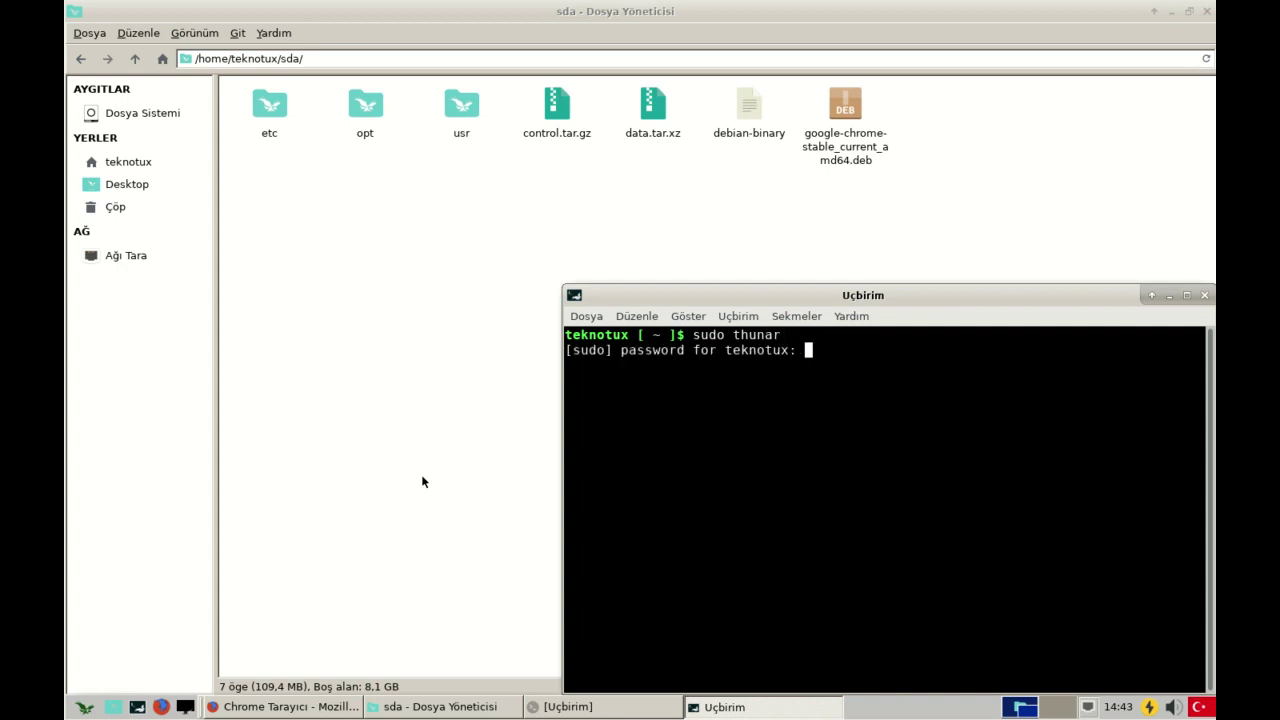
key("Return")
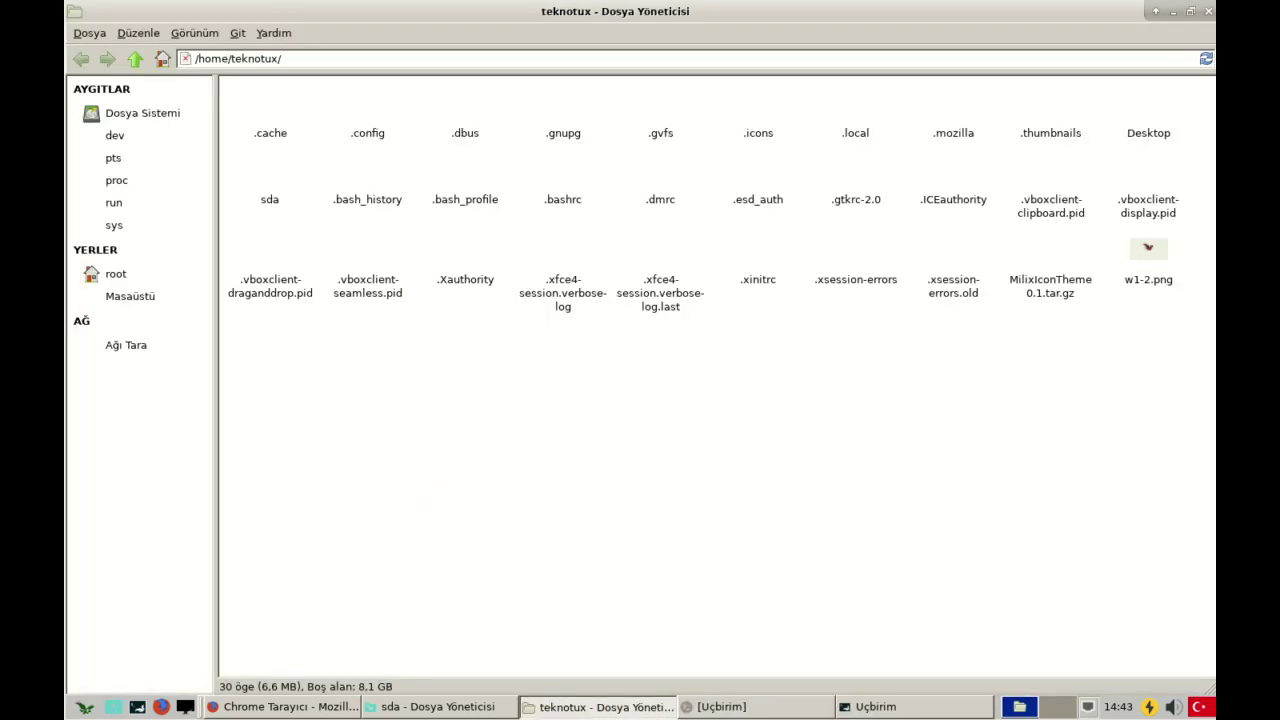
- Copy the etc, opt and usr folders from sda into the root file system
double_click(749, 16)
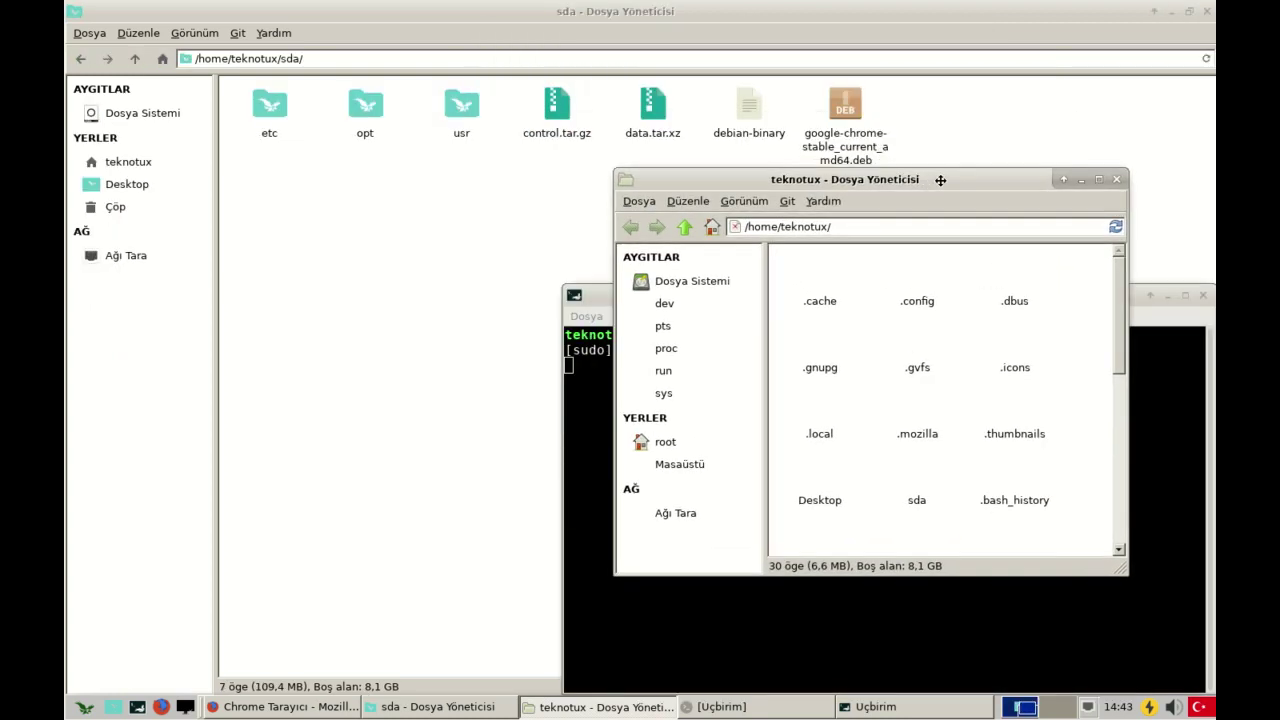
left_click(737, 272)
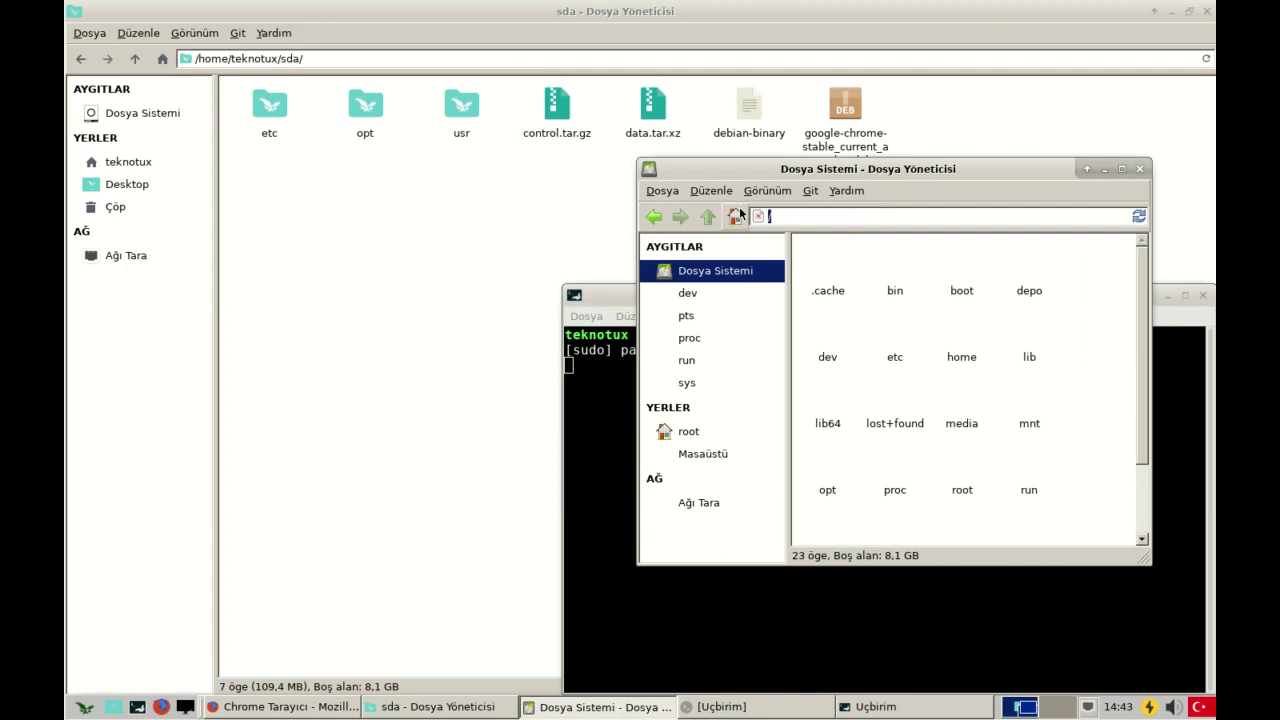
left_click(496, 160)
left_click_drag(380, 132, 327, 153)
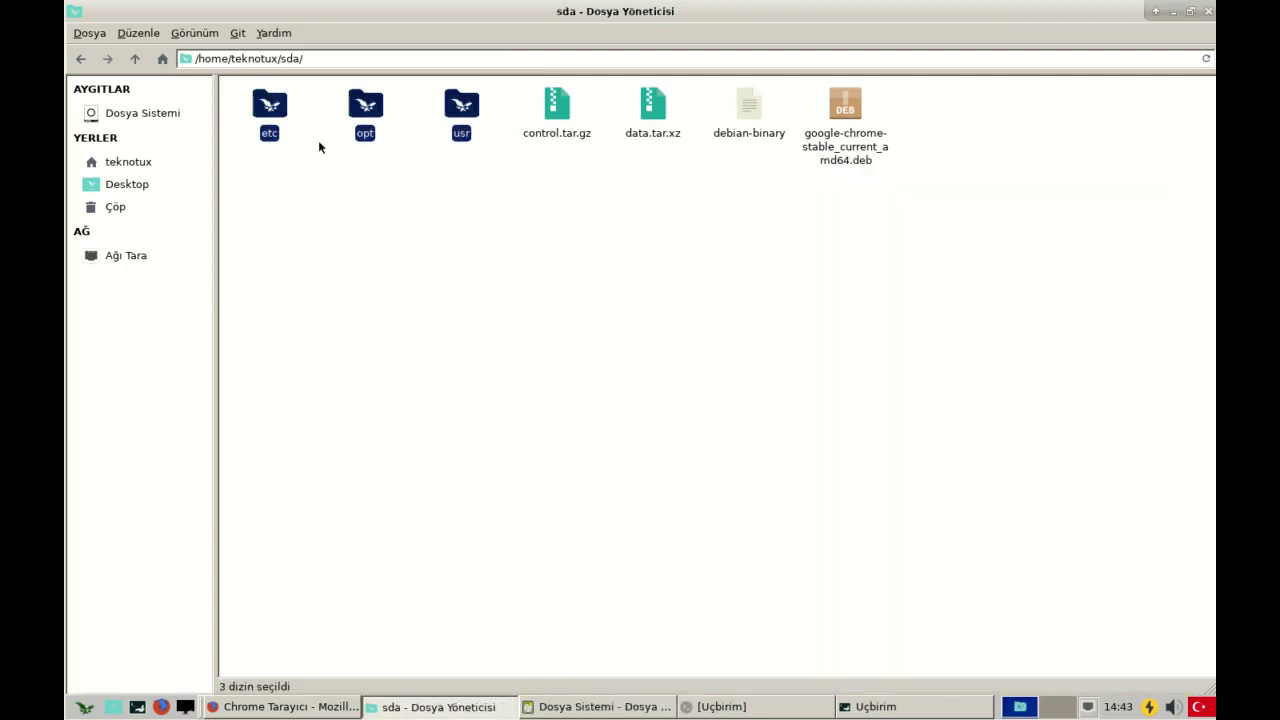
left_click_drag(283, 107, 1091, 343)
left_click(1092, 343)
- Close the root file manager window and the sda folder window
scroll(959, 381, "up", 2)
scroll(951, 371, "down", 2)
scroll(948, 377, "up", 2)
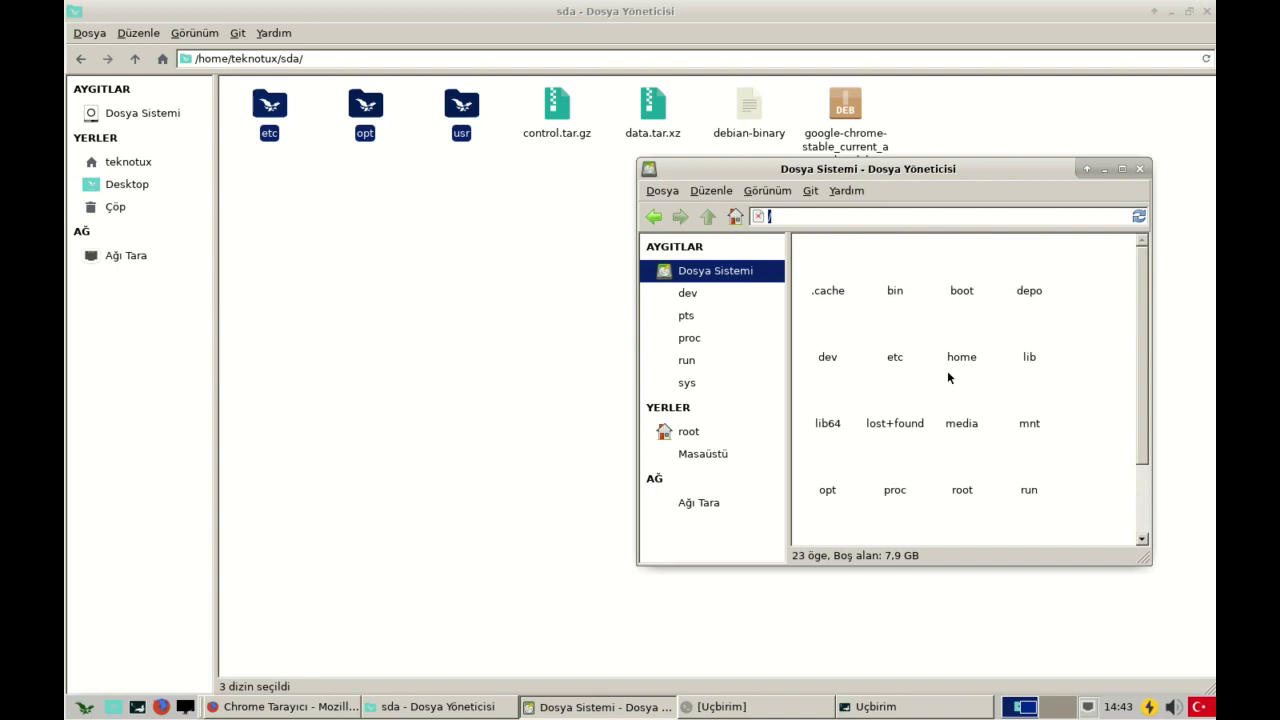
scroll(948, 375, "down", 2)
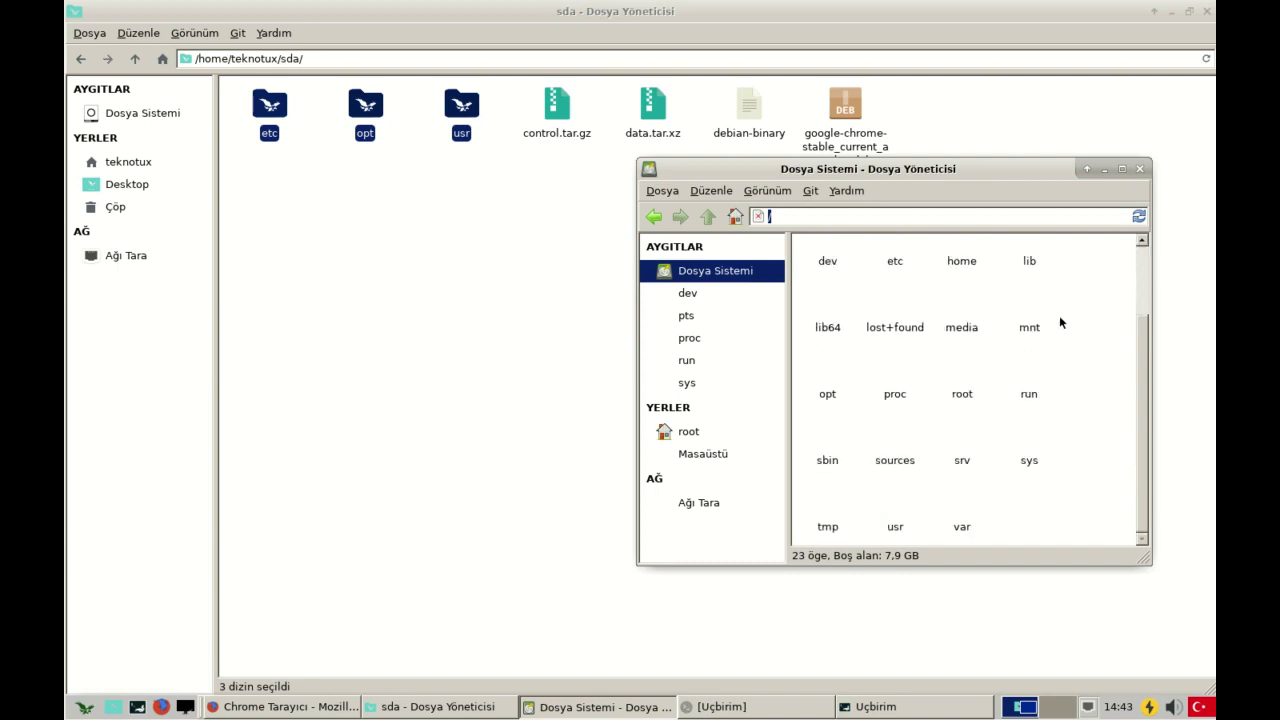
left_click(1139, 169)
left_click(1206, 11)
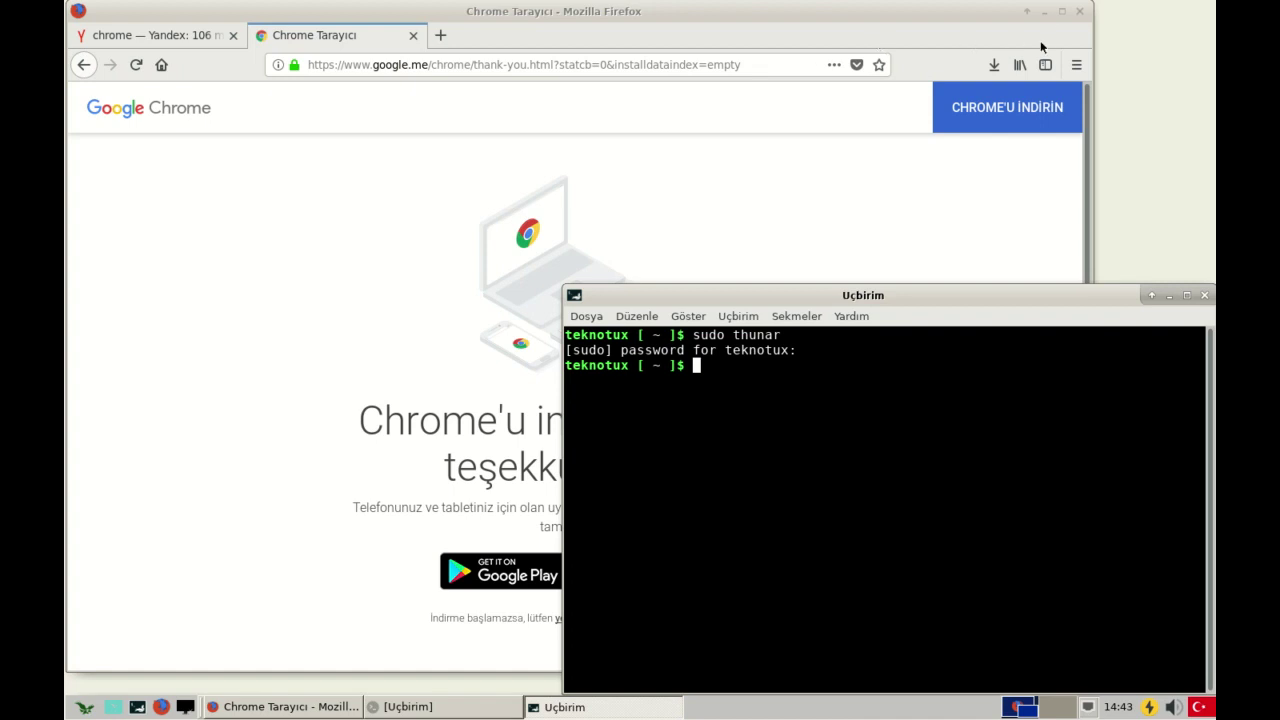
- Close Firefox and both its tabs, then run google-chrome-stable, which fails with a sandbox error
left_click(1080, 12)
left_click(759, 381)
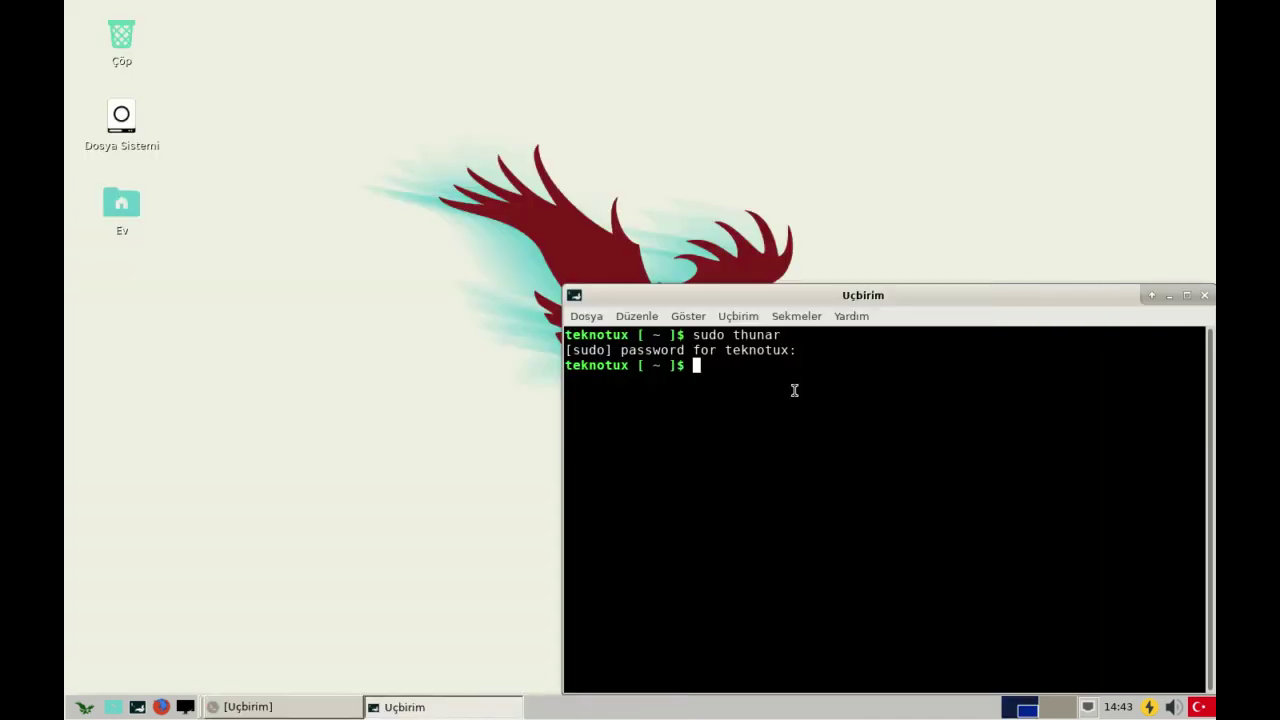
left_click_drag(762, 296, 568, 131)
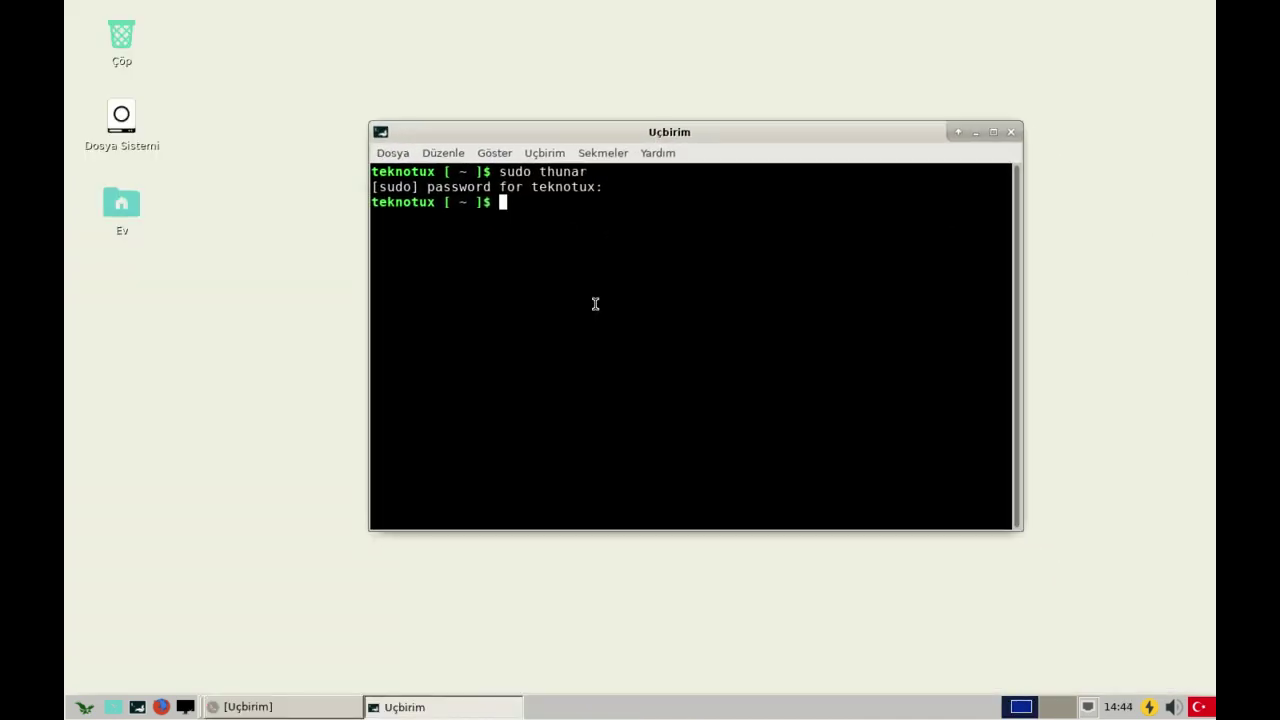
type("google-chrome-stable")
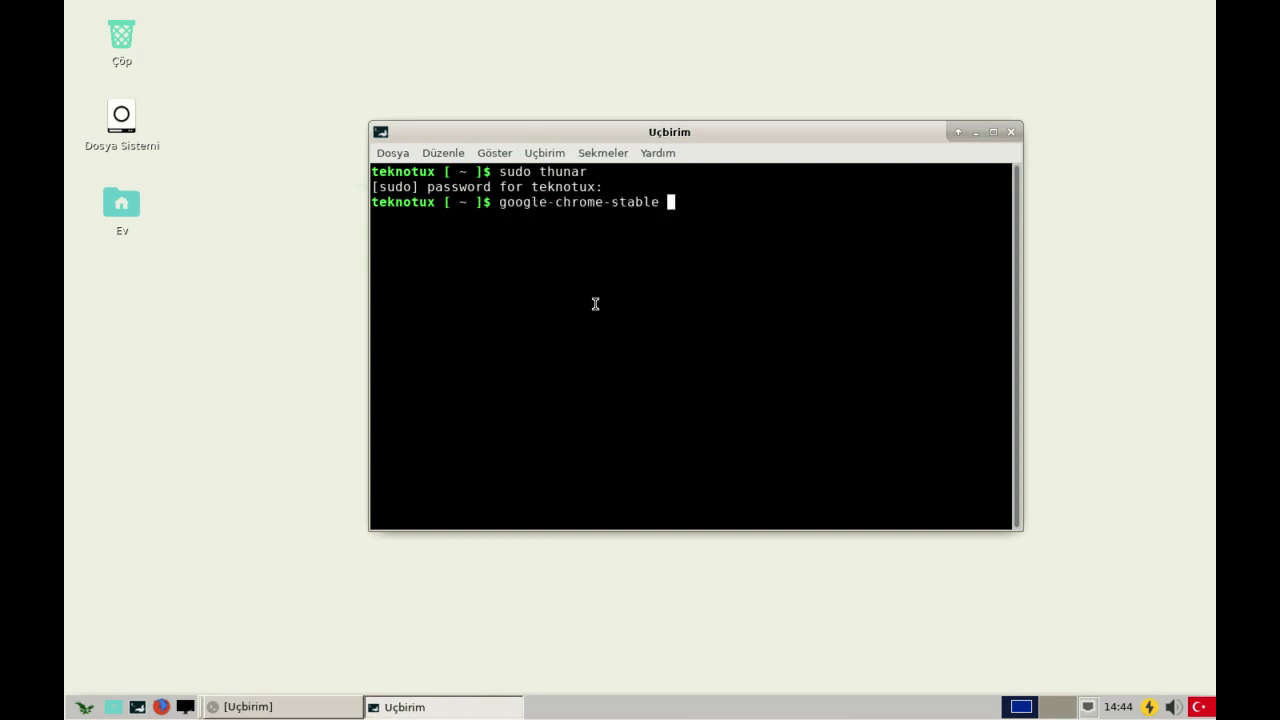
key("Return")
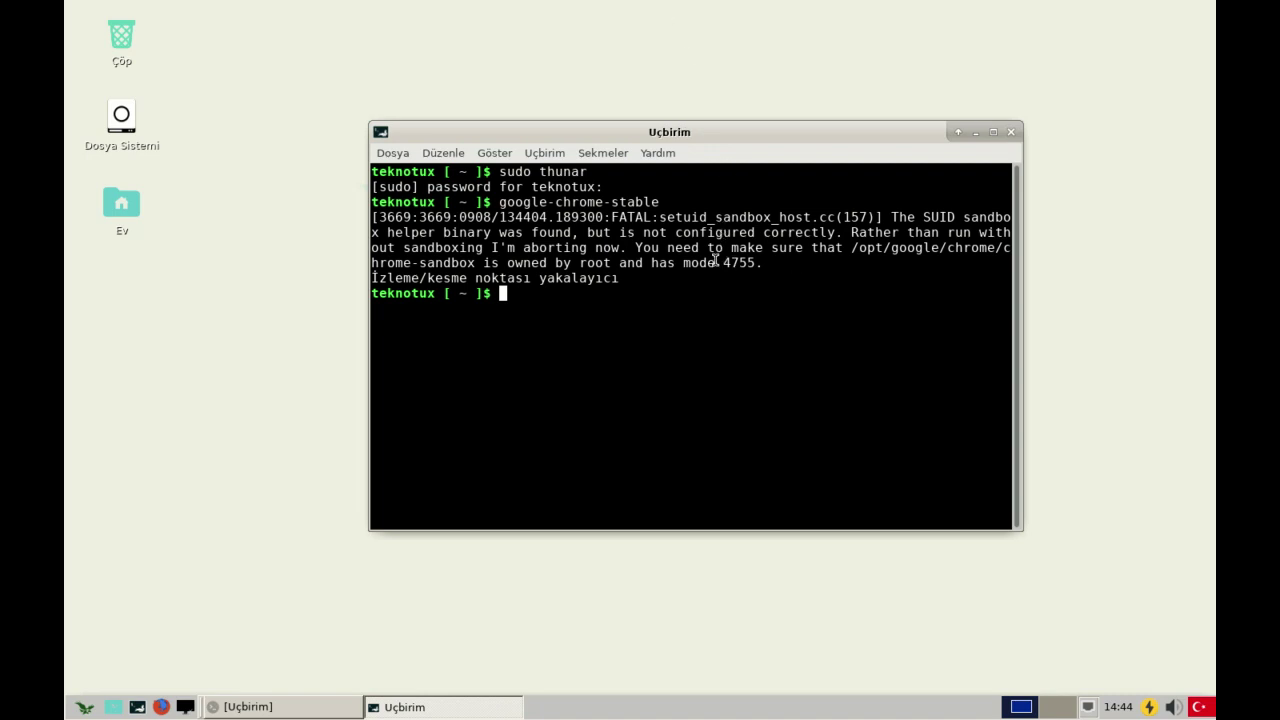
- Run sudo chmod 4755 /opt/google/chrome/chrome-sandbox, then recall the google-chrome-stable command
type("sudo chmod 4755 ")
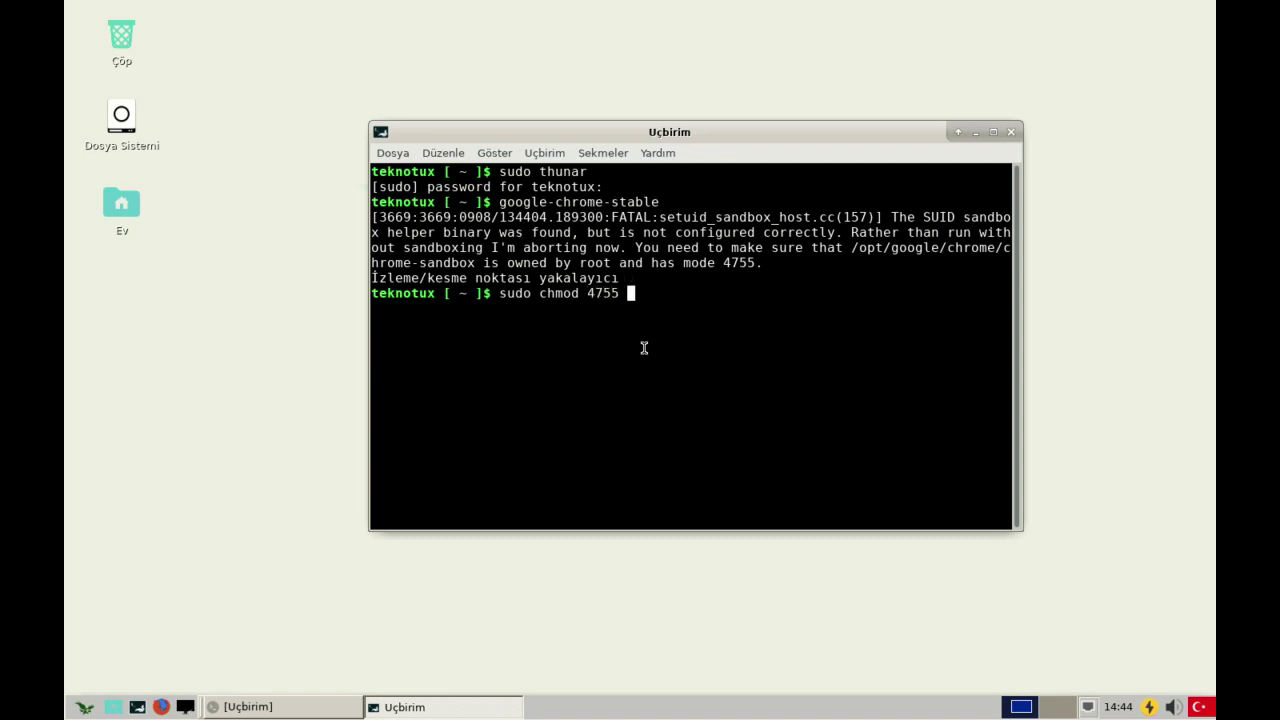
type("/op")
type("t/go")
key("Tab")
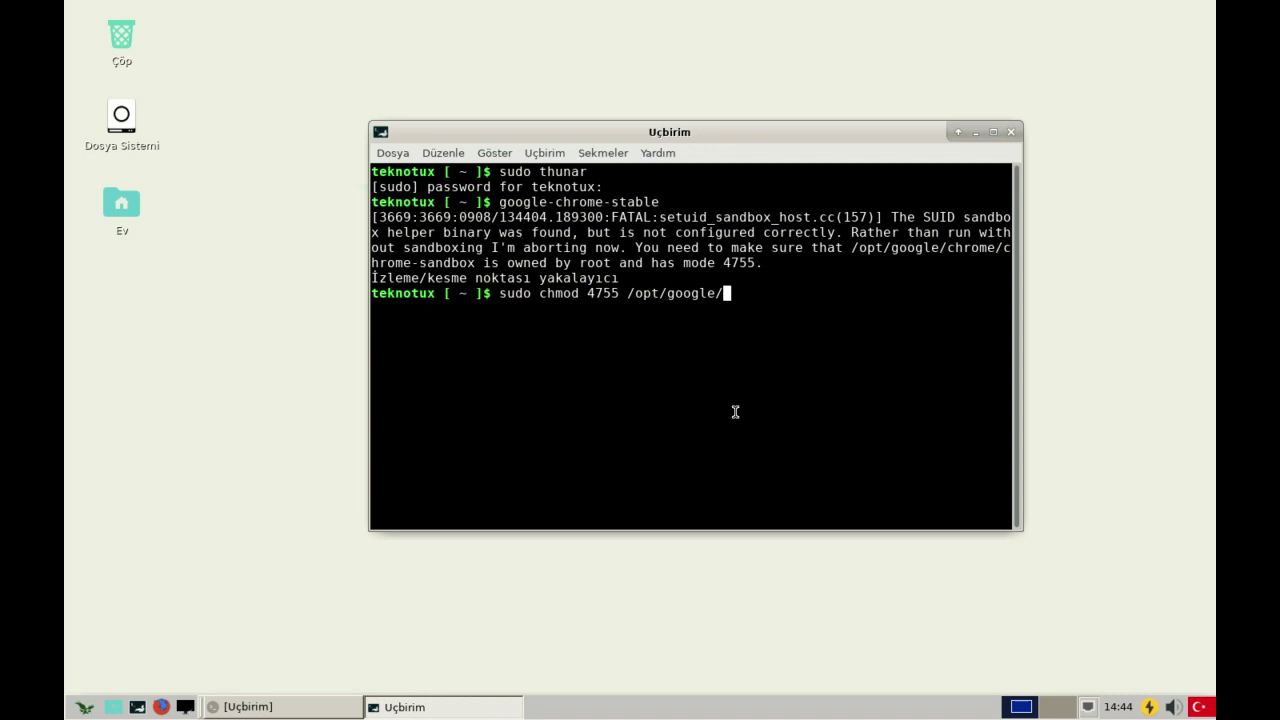
type("c")
key("Tab")
type("chrome-s")
key("Tab")
key("Return")
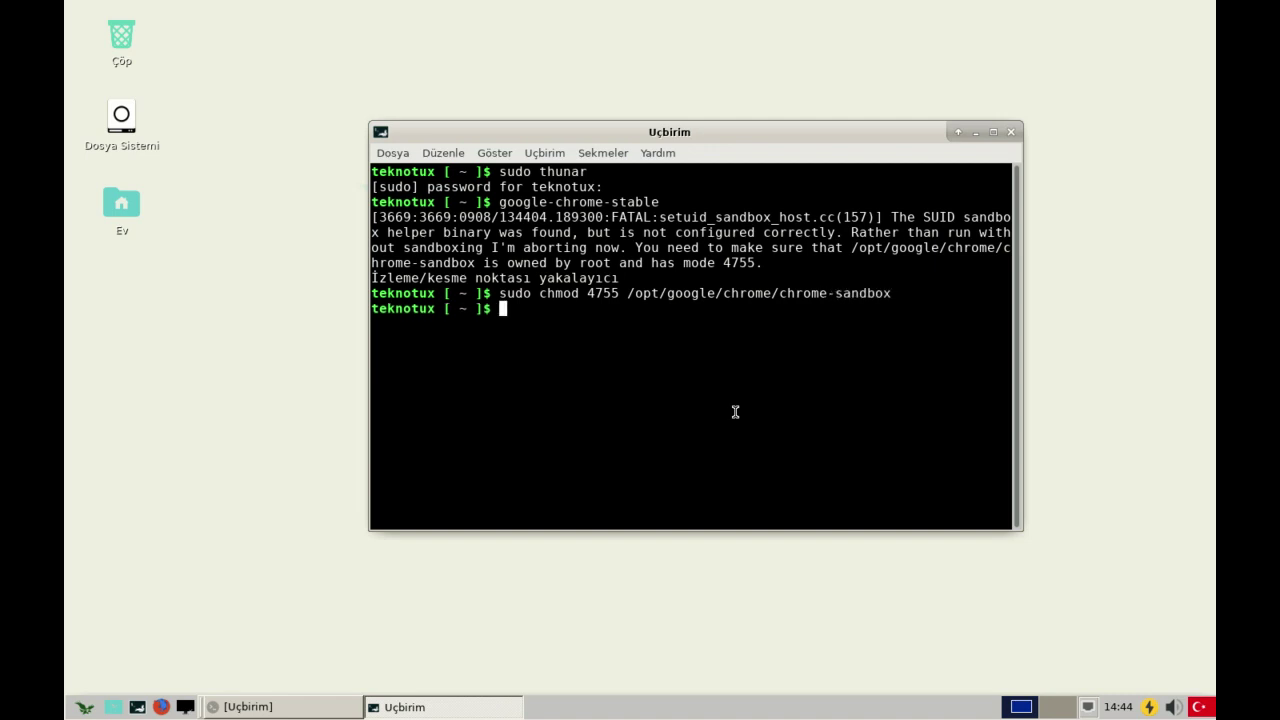
key("Up")
key("Up")
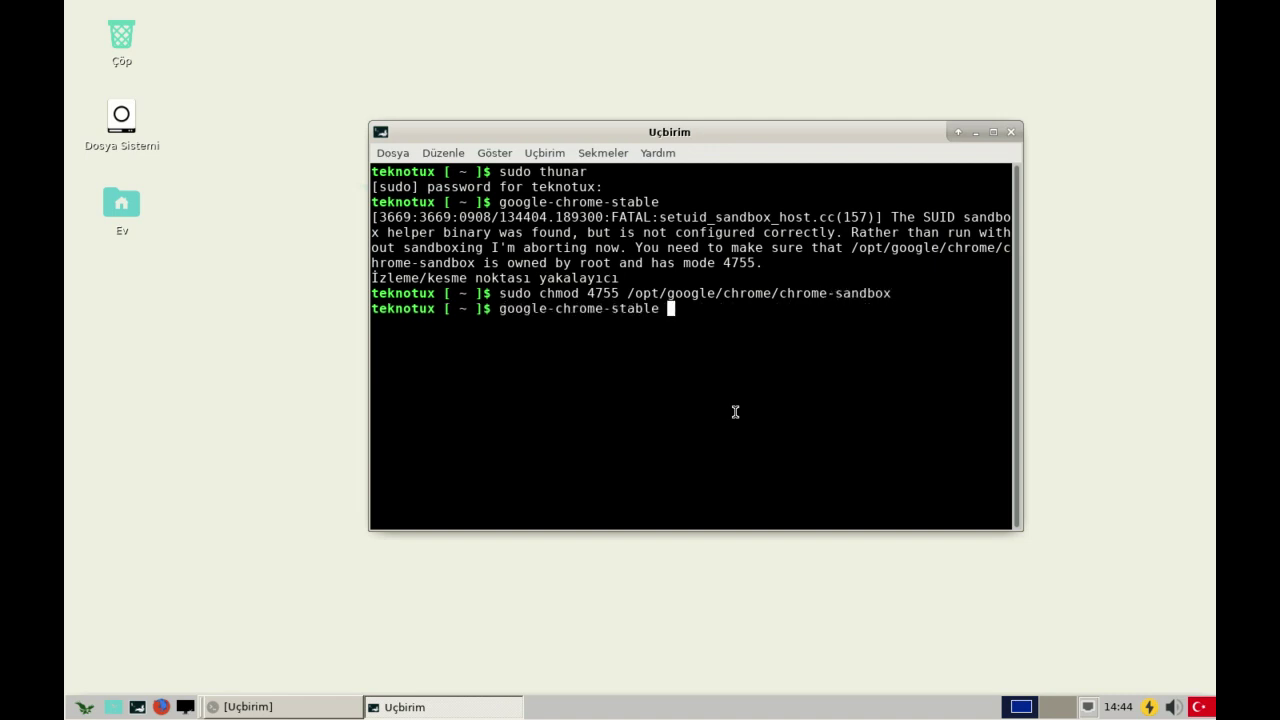
- Relaunch Chrome, accept a blank keyring password and unencrypted storage, and dismiss the first-run prompt
key("Return")
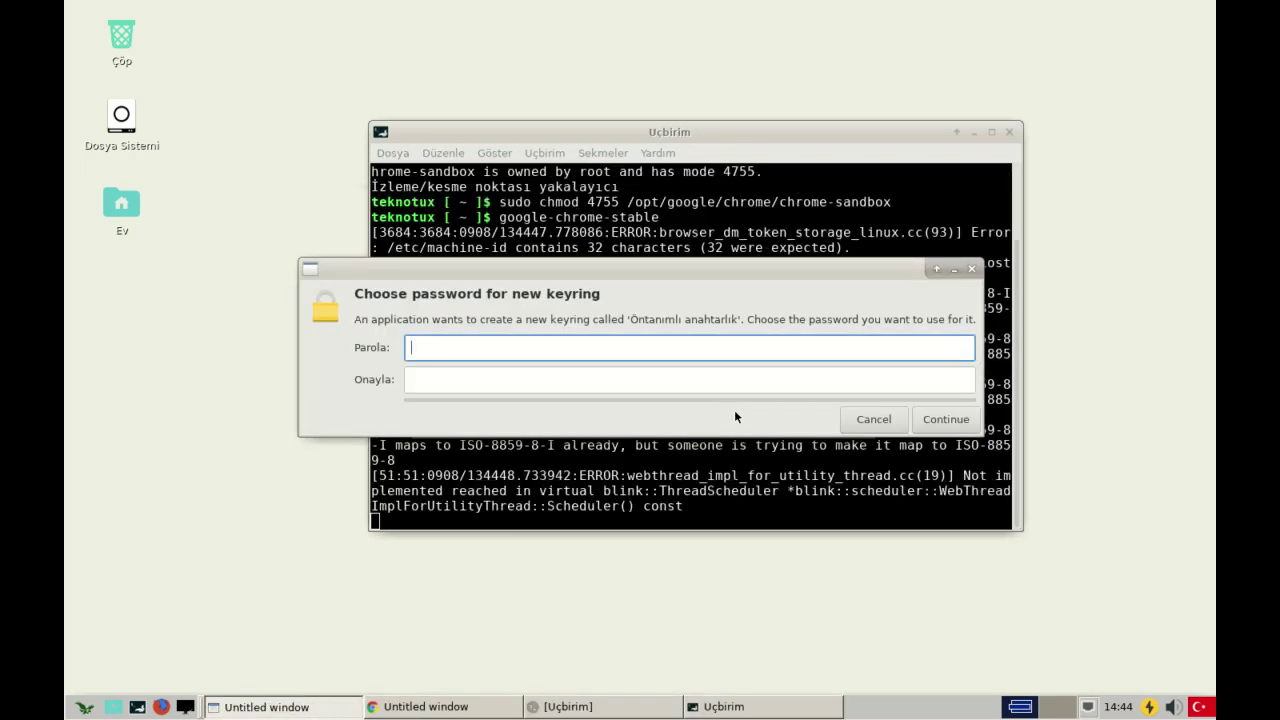
left_click(922, 422)
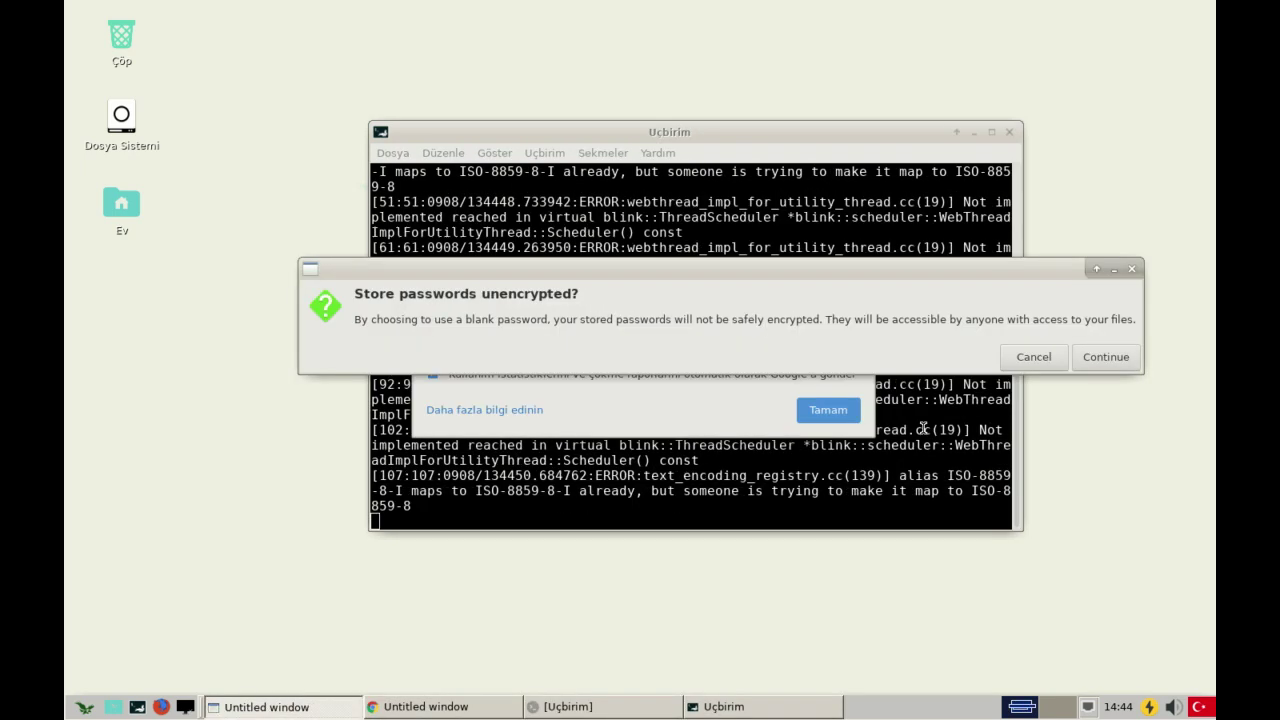
left_click(1103, 357)
left_click(830, 411)
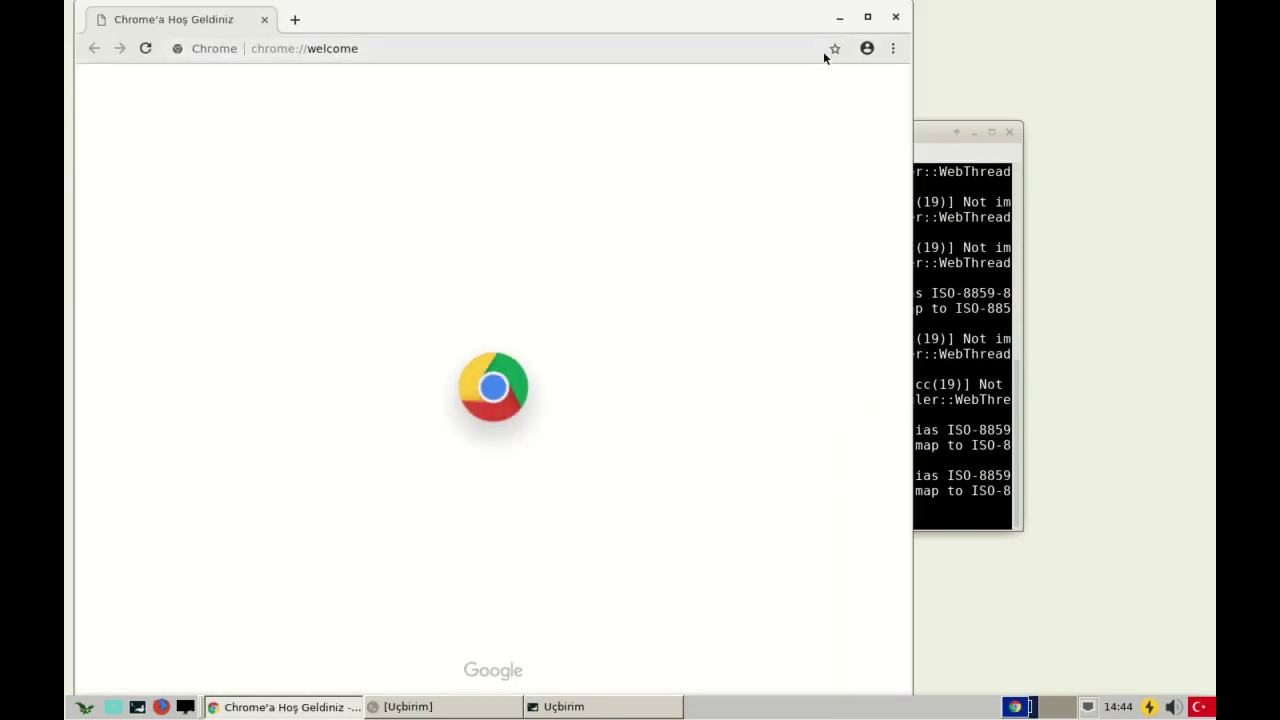
- Maximize Chrome, search Google for 'milis linux', and open the 'Milis Linux: Anasayfa' result
left_click(868, 18)
left_click(498, 45)
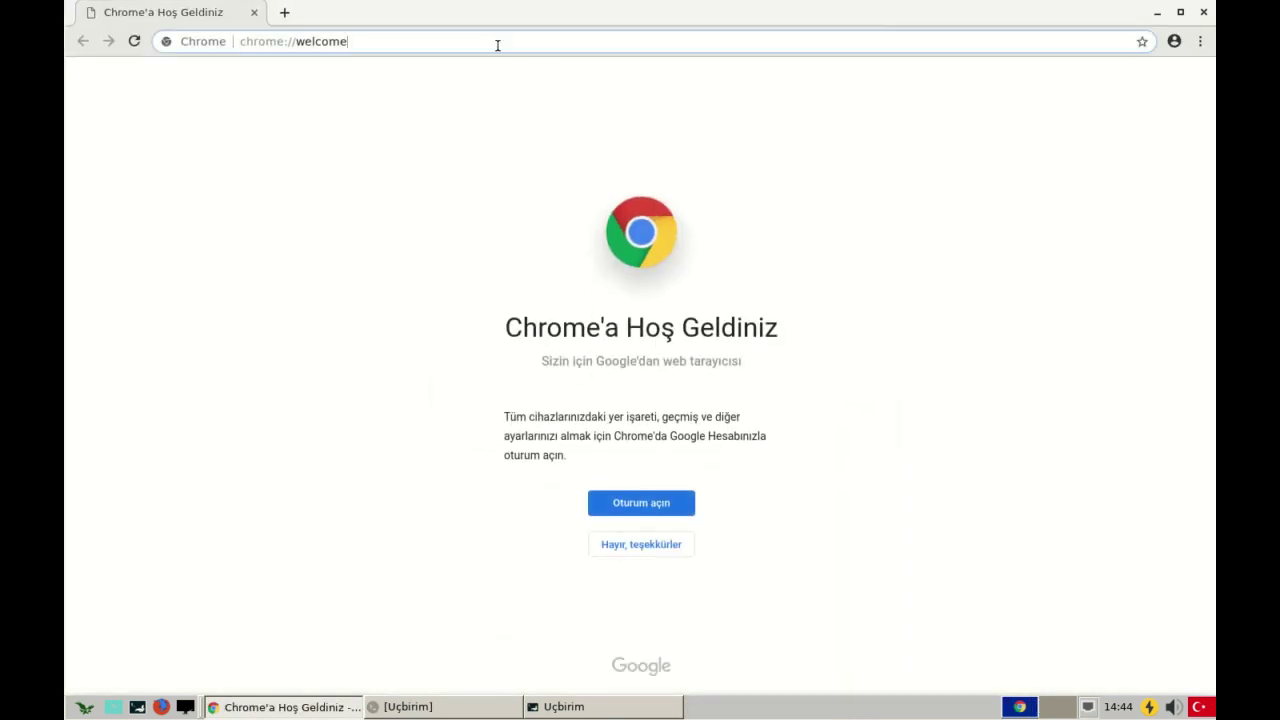
type("mi")
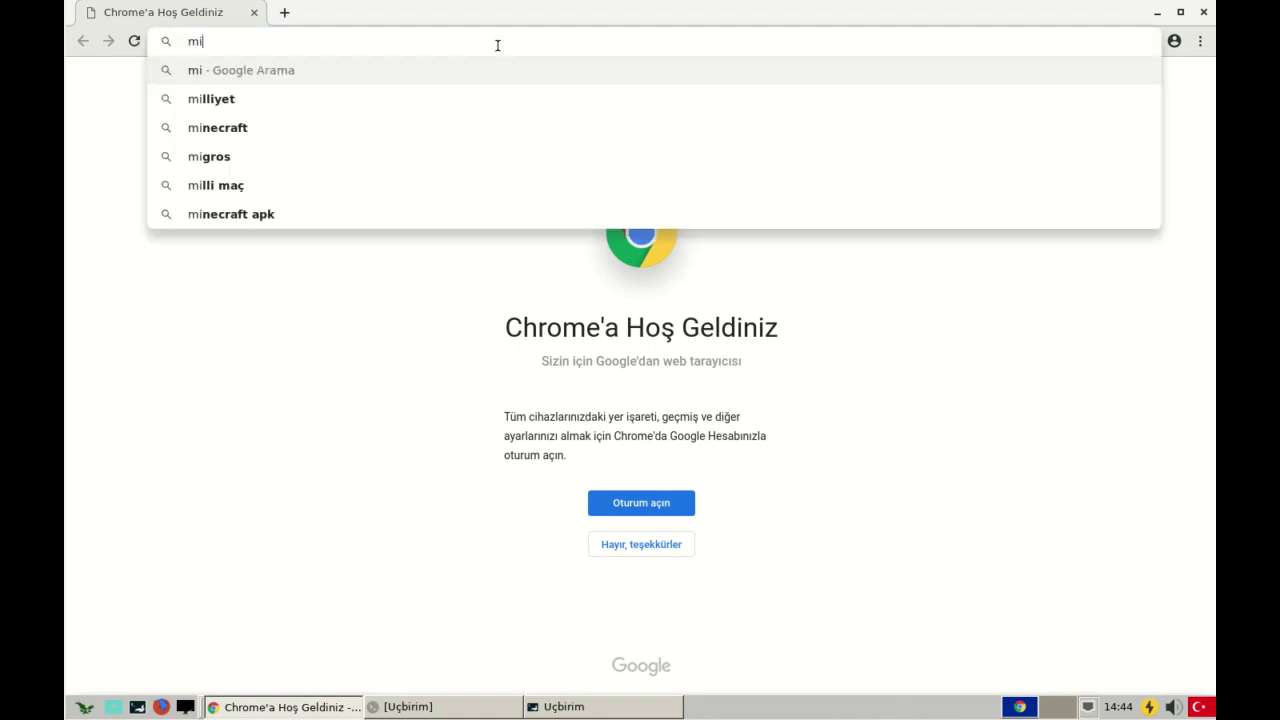
type("lis linux")
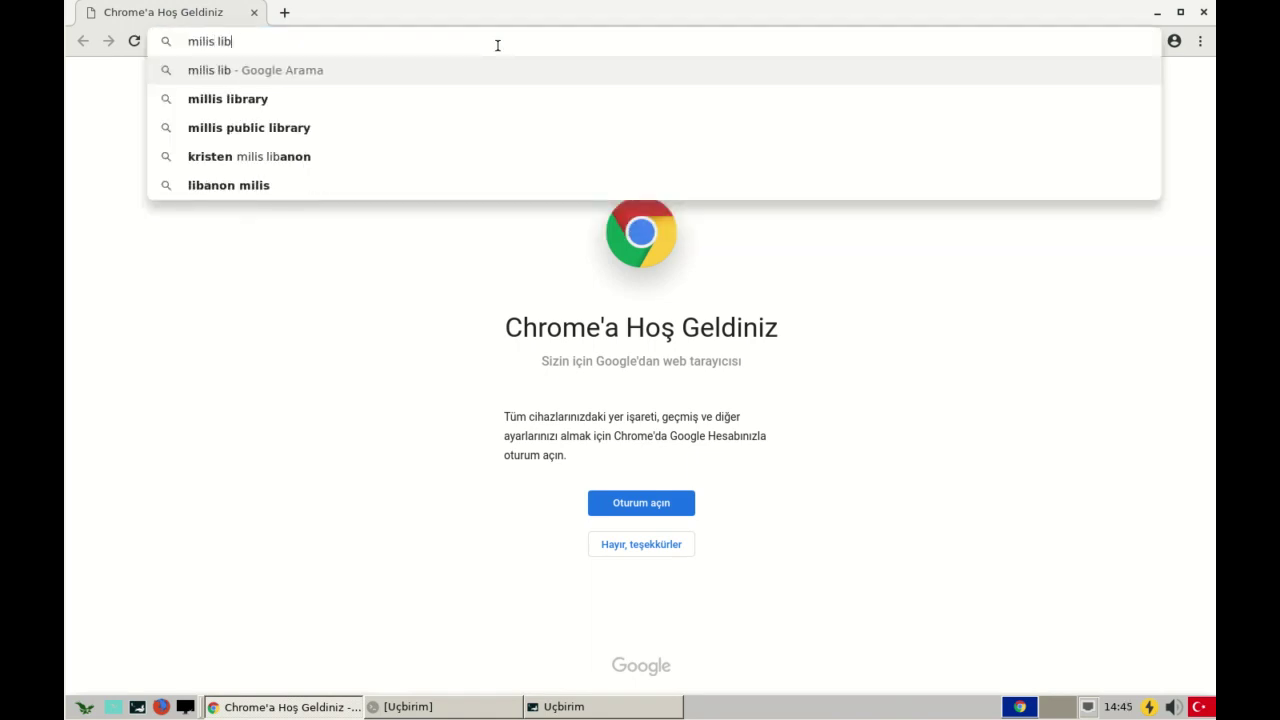
key("Return")
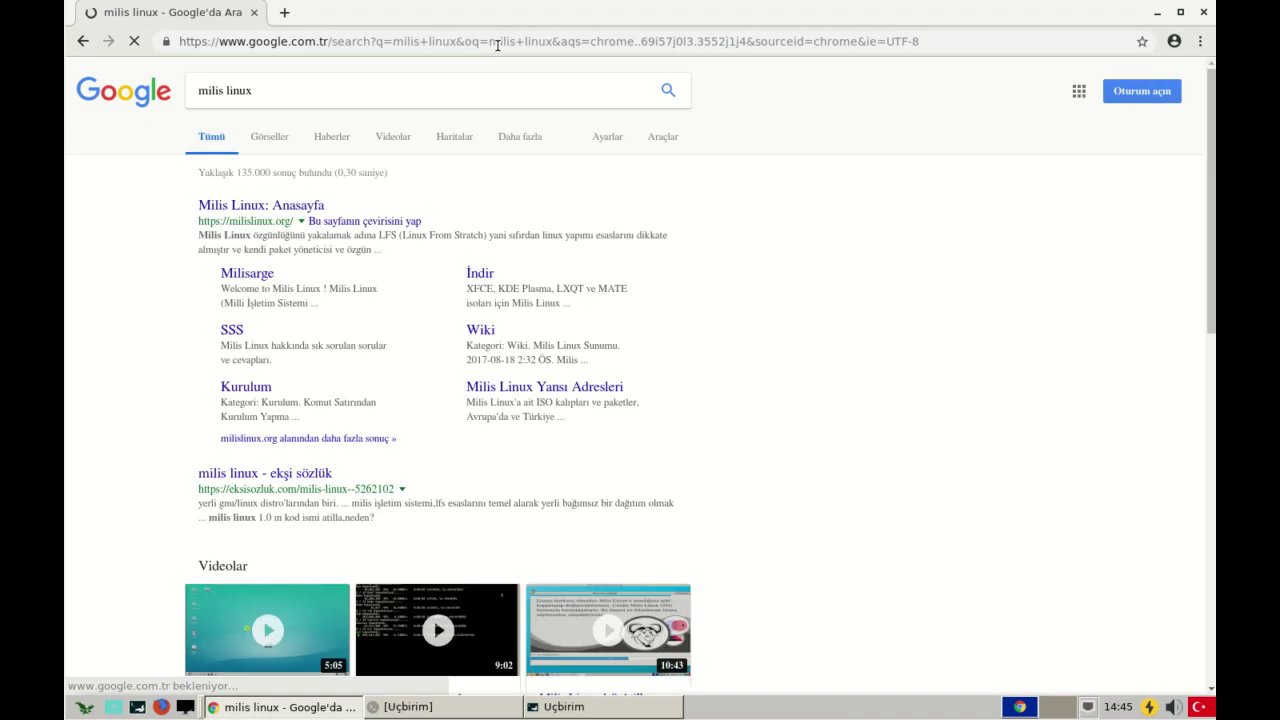
left_click_drag(280, 210, 289, 206)
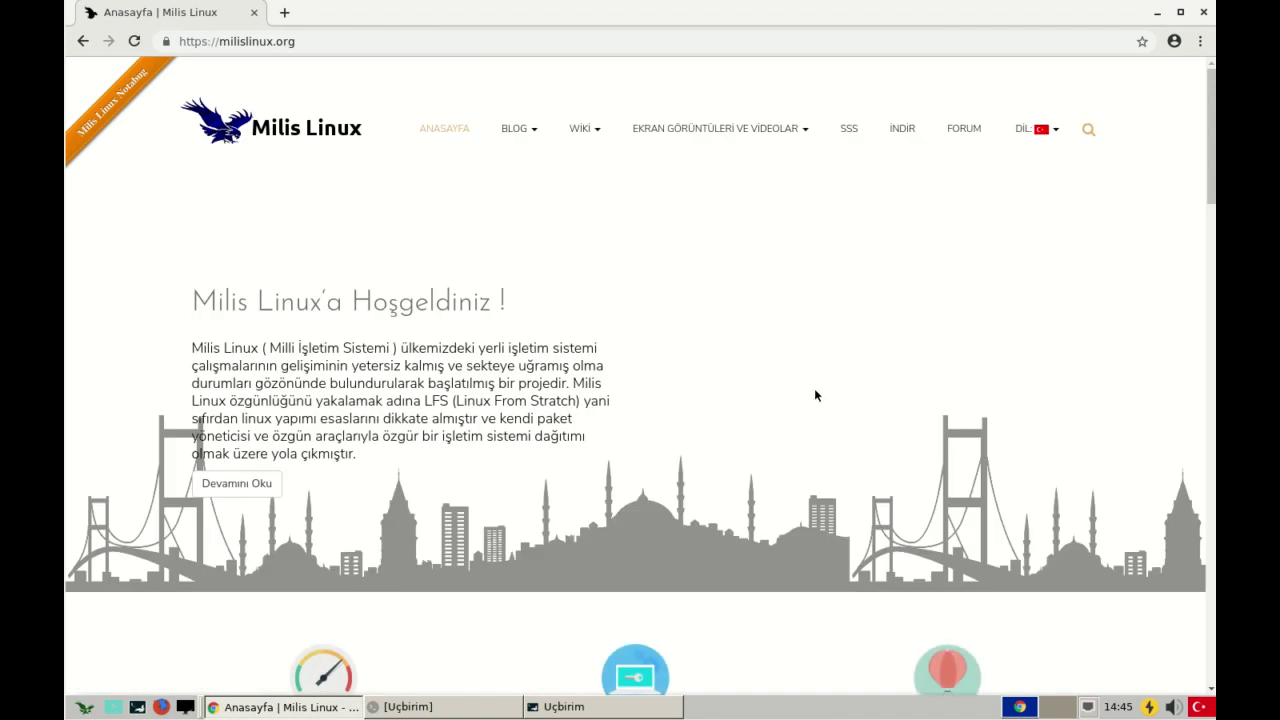
- Open the MPS PAKET SİSTEMİ page from the site's WIKI menu
scroll(810, 385, "down", 10)
scroll(770, 358, "up", 10)
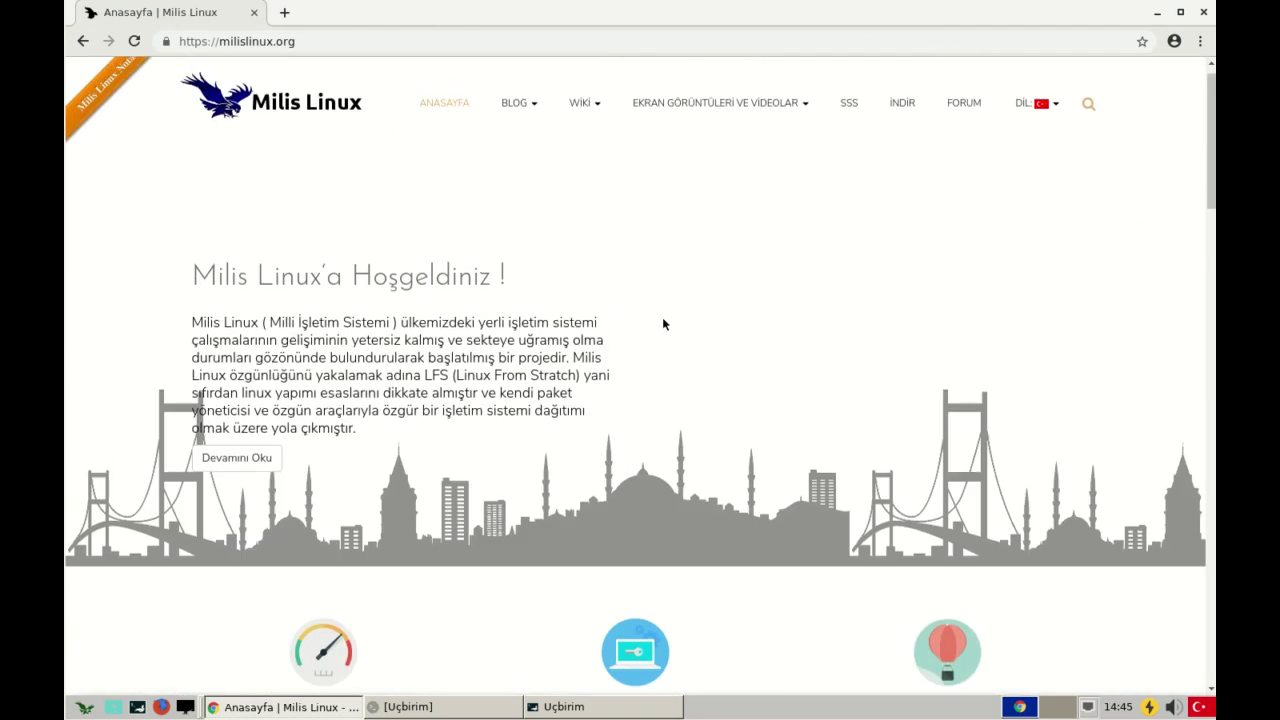
mouse_move(577, 129)
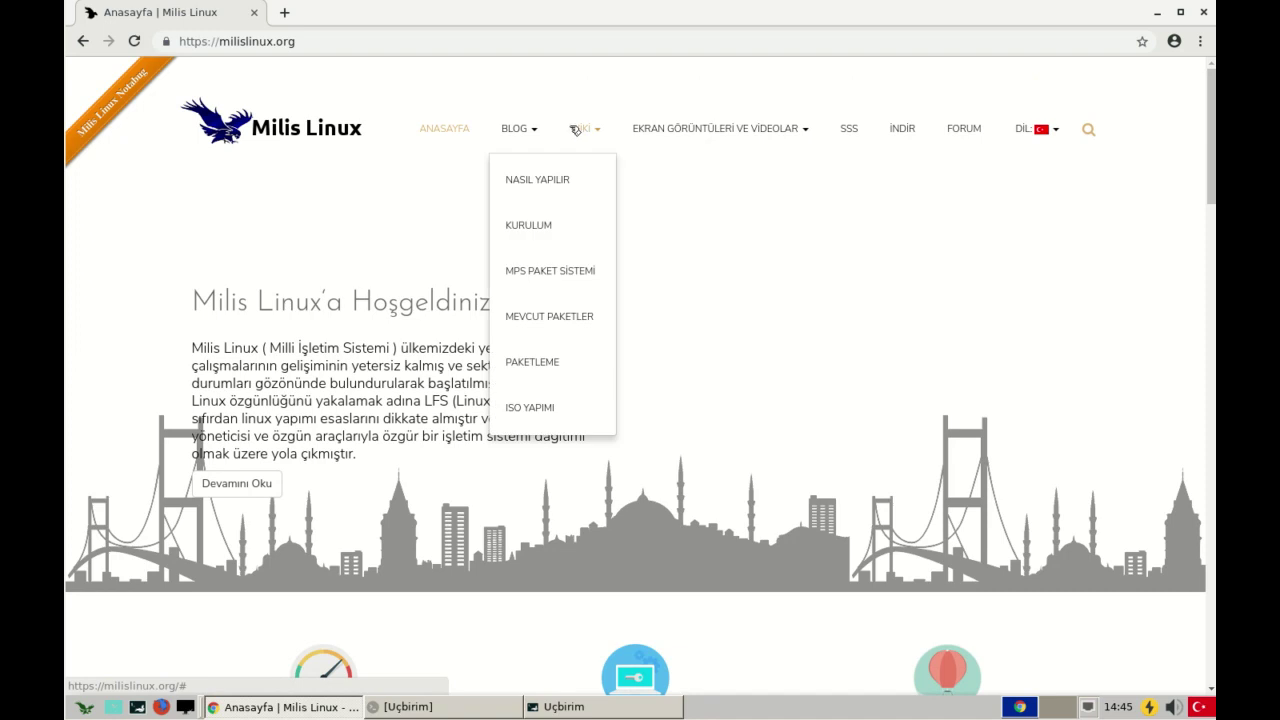
left_click(550, 280)
- Scroll down the wiki page to the list of mps commands
scroll(530, 220, "down", 3)
scroll(545, 176, "up", 3)
mouse_move(585, 129)
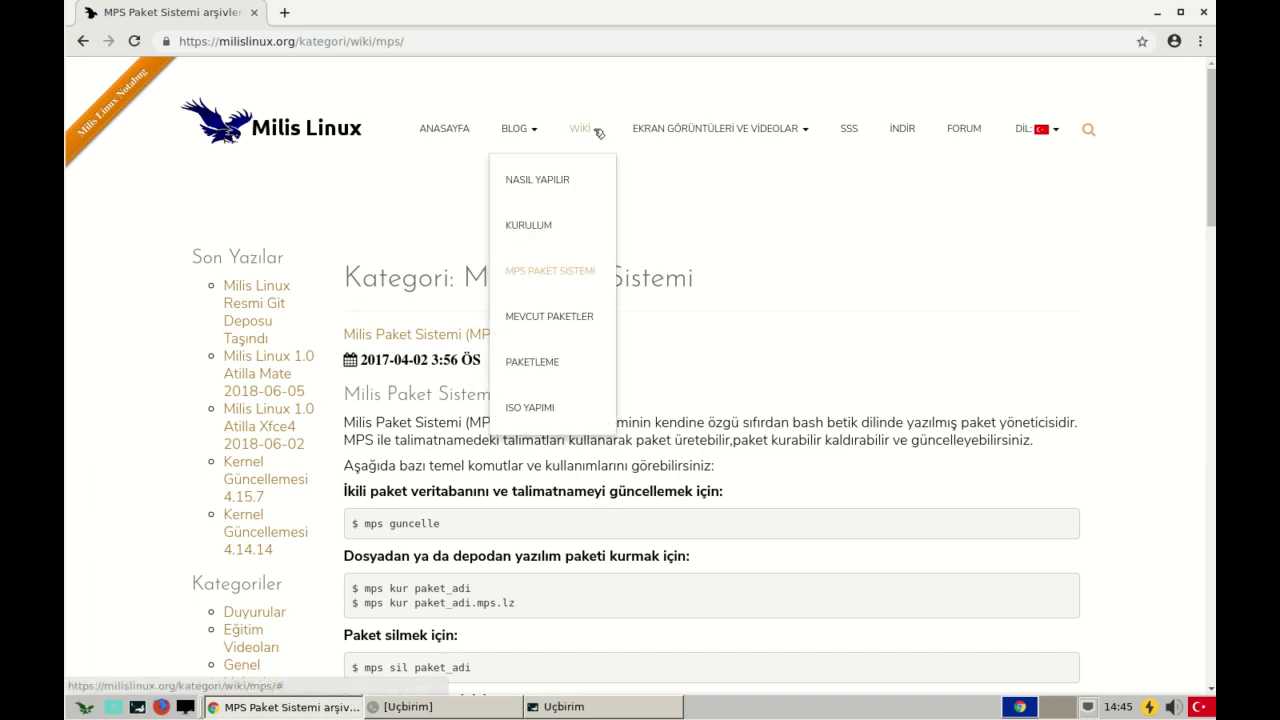
scroll(627, 451, "down", 11)
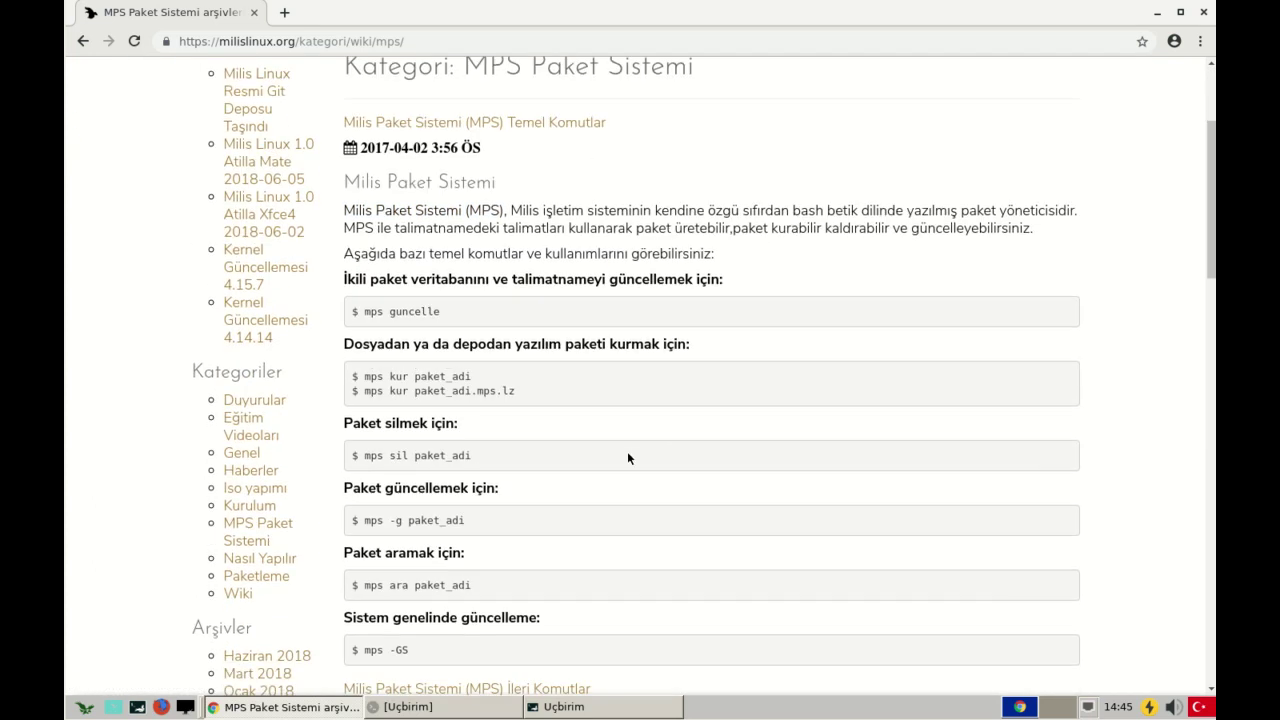
scroll(547, 427, "down", 1)
scroll(547, 427, "up", 6)
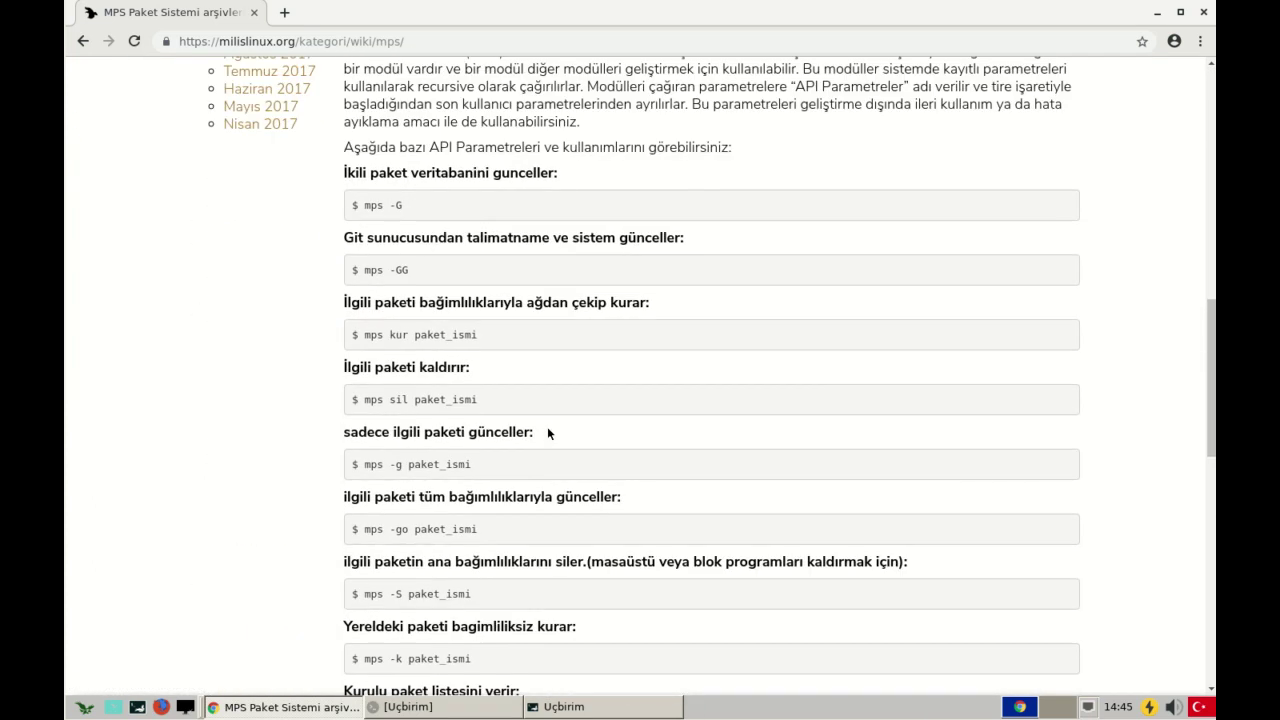
scroll(547, 427, "up", 4)
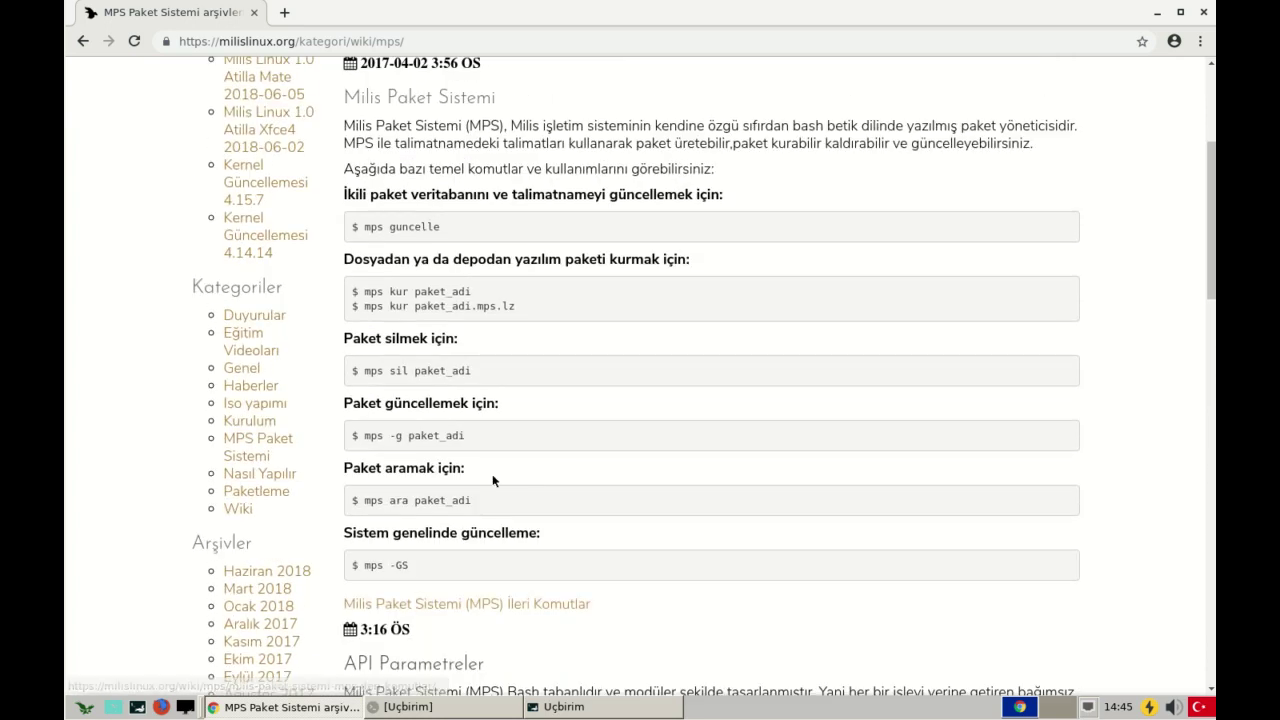
scroll(389, 456, "down", 3)
- Highlight the 'mps ara' search command and the 'mps -GS' system update command
left_click_drag(375, 327, 478, 340)
left_click(381, 325)
left_click_drag(365, 331, 434, 331)
left_click(452, 331)
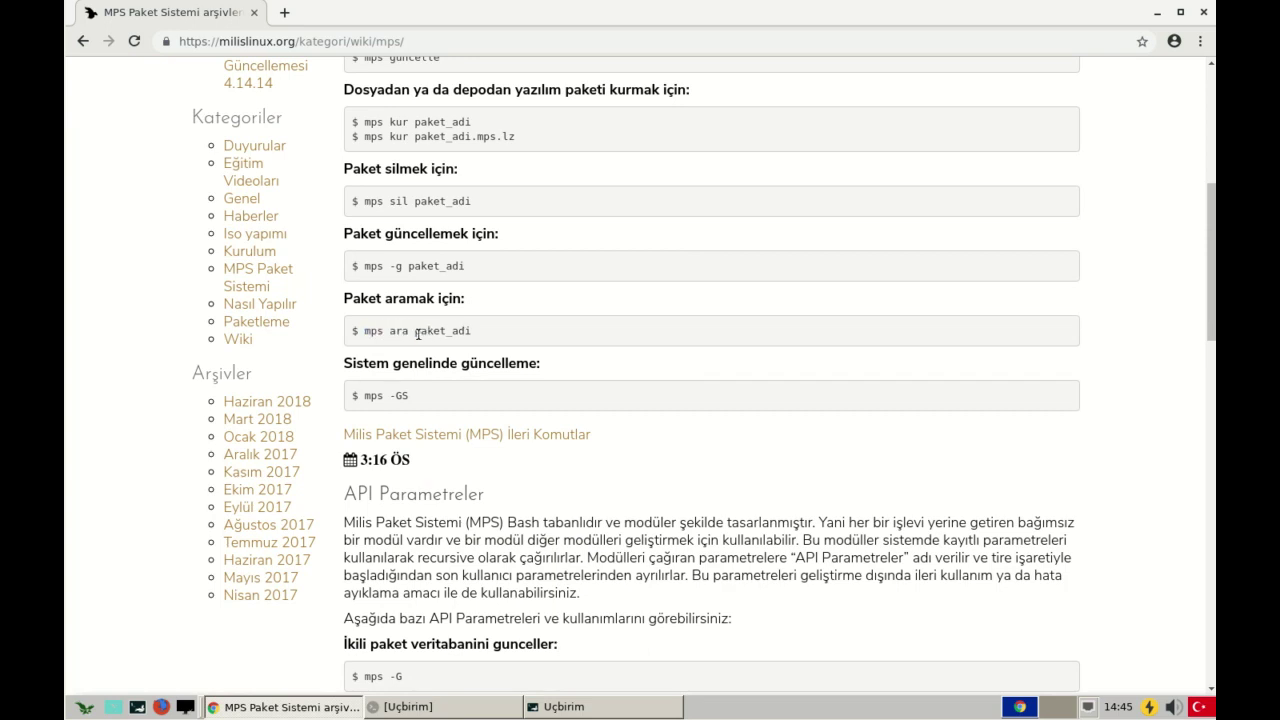
left_click_drag(364, 396, 500, 362)
left_click(397, 385)
left_click(500, 362)
- Scroll up and down through the remaining mps commands on the page
scroll(430, 380, "down", 3)
scroll(426, 381, "down", 10)
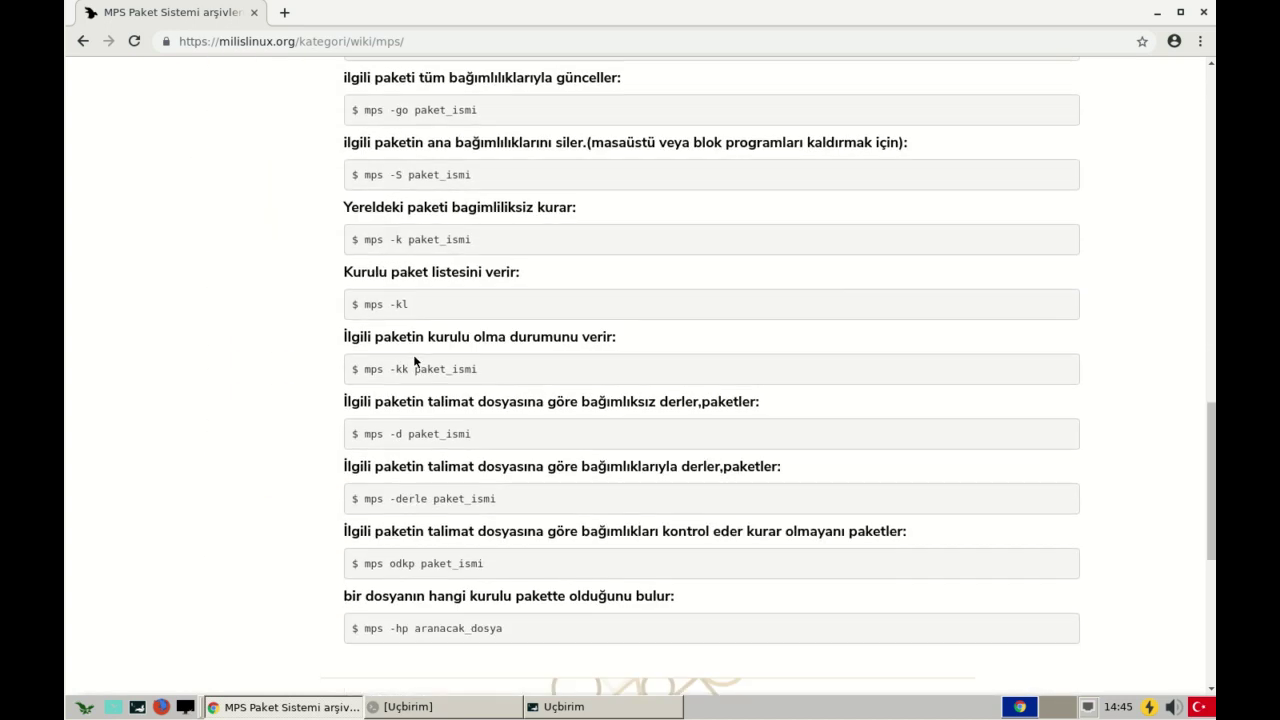
scroll(414, 356, "down", 2)
scroll(419, 350, "up", 7)
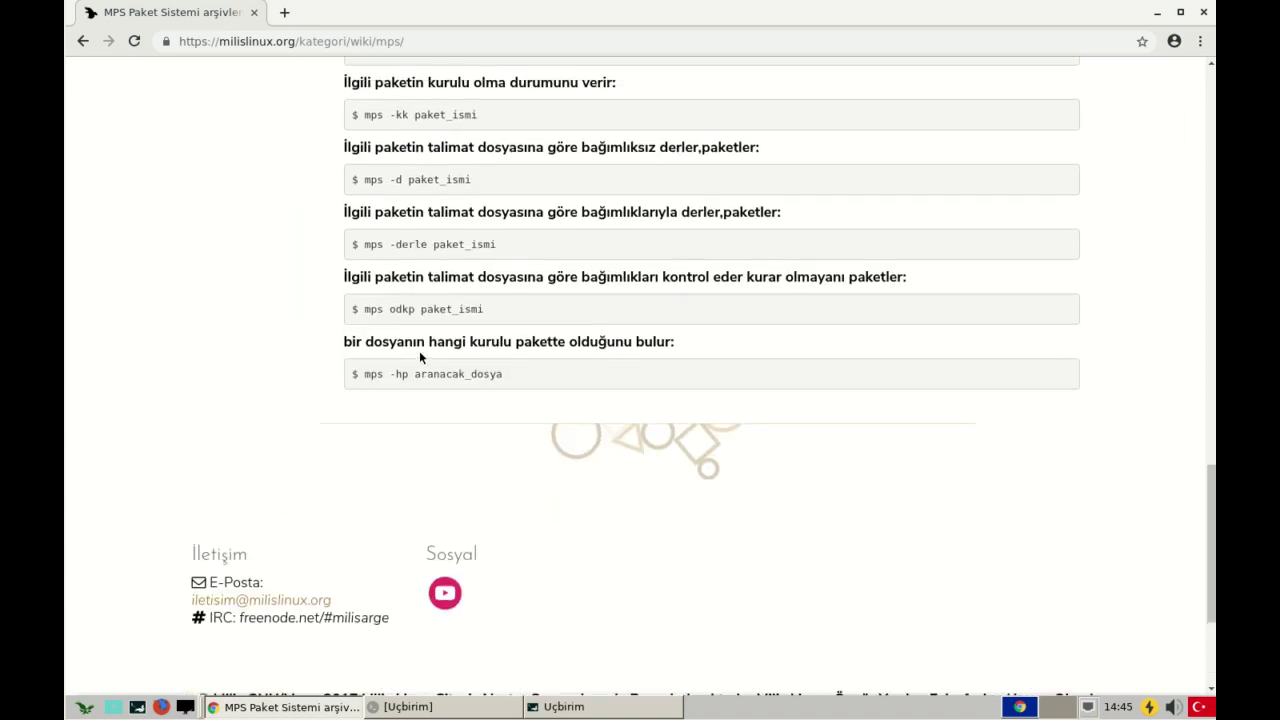
scroll(433, 352, "up", 12)
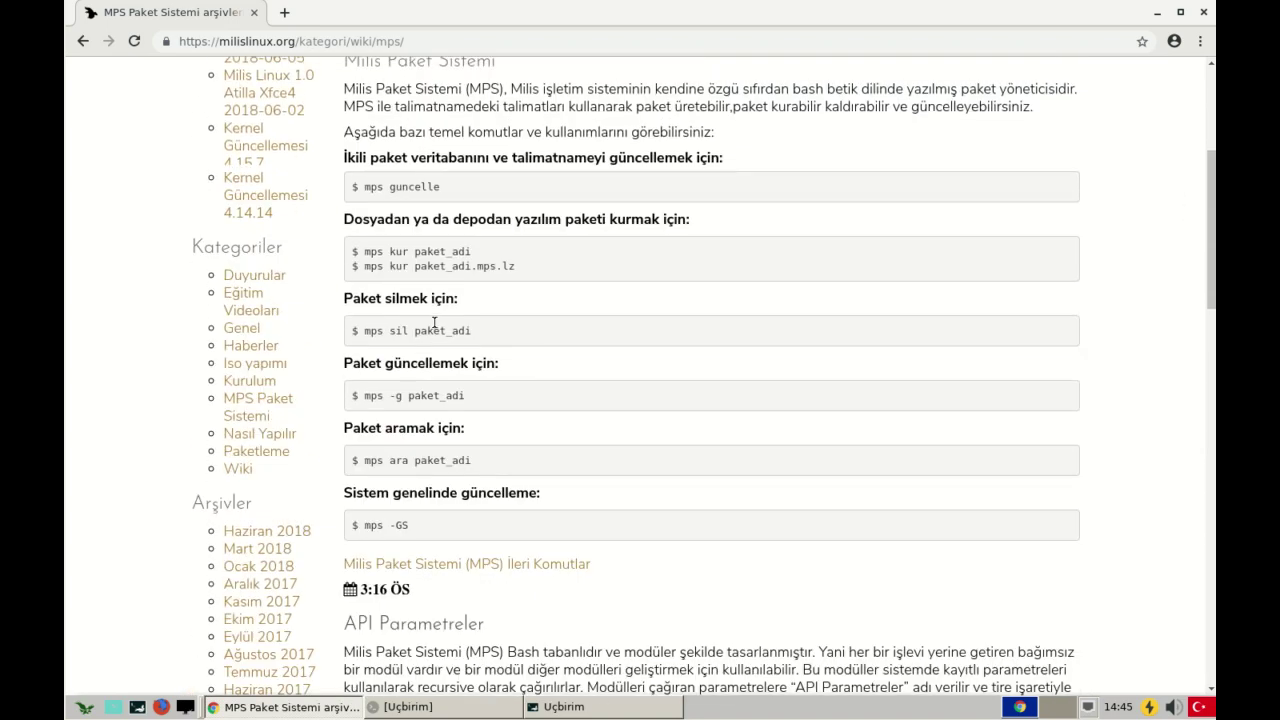
scroll(479, 433, "down", 5)
scroll(634, 508, "up", 3)
scroll(634, 507, "up", 2)
scroll(547, 485, "down", 3)
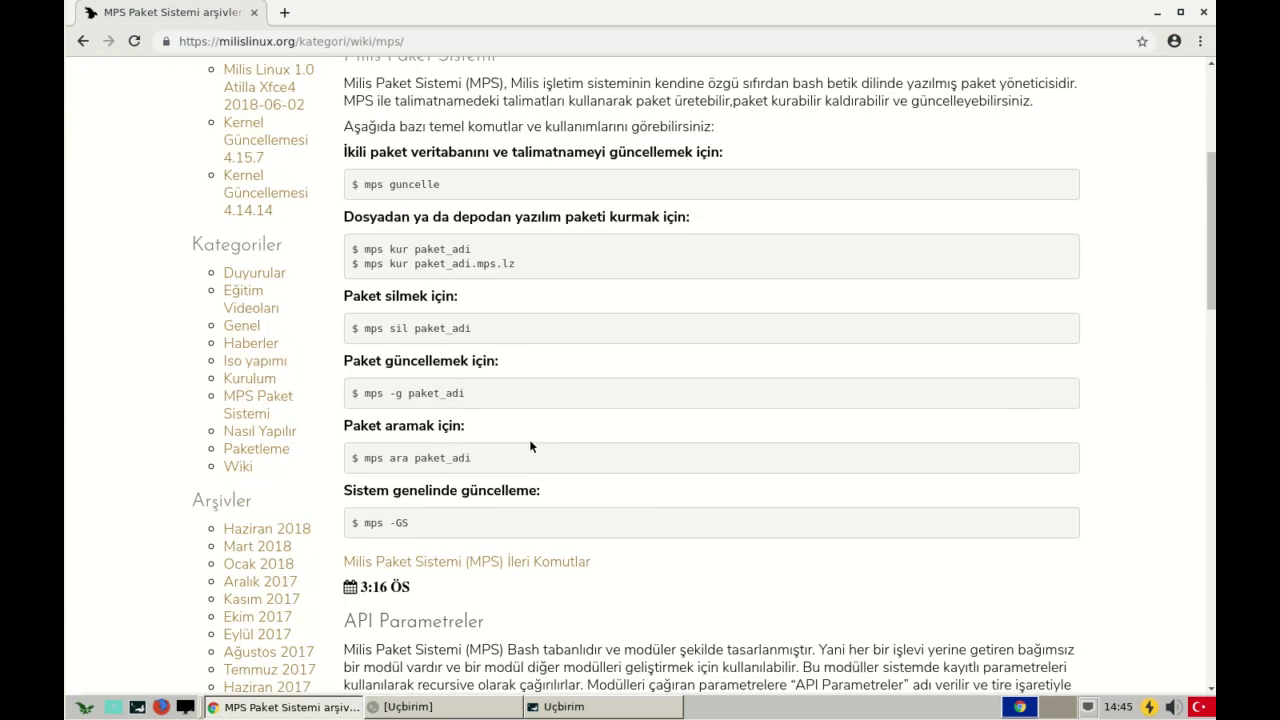
scroll(506, 432, "down", 2)
scroll(500, 350, "up", 2)
- Close Chrome and the terminal, relaunch Google Chrome from the menu's İnternet category, then close it
left_click(1205, 13)
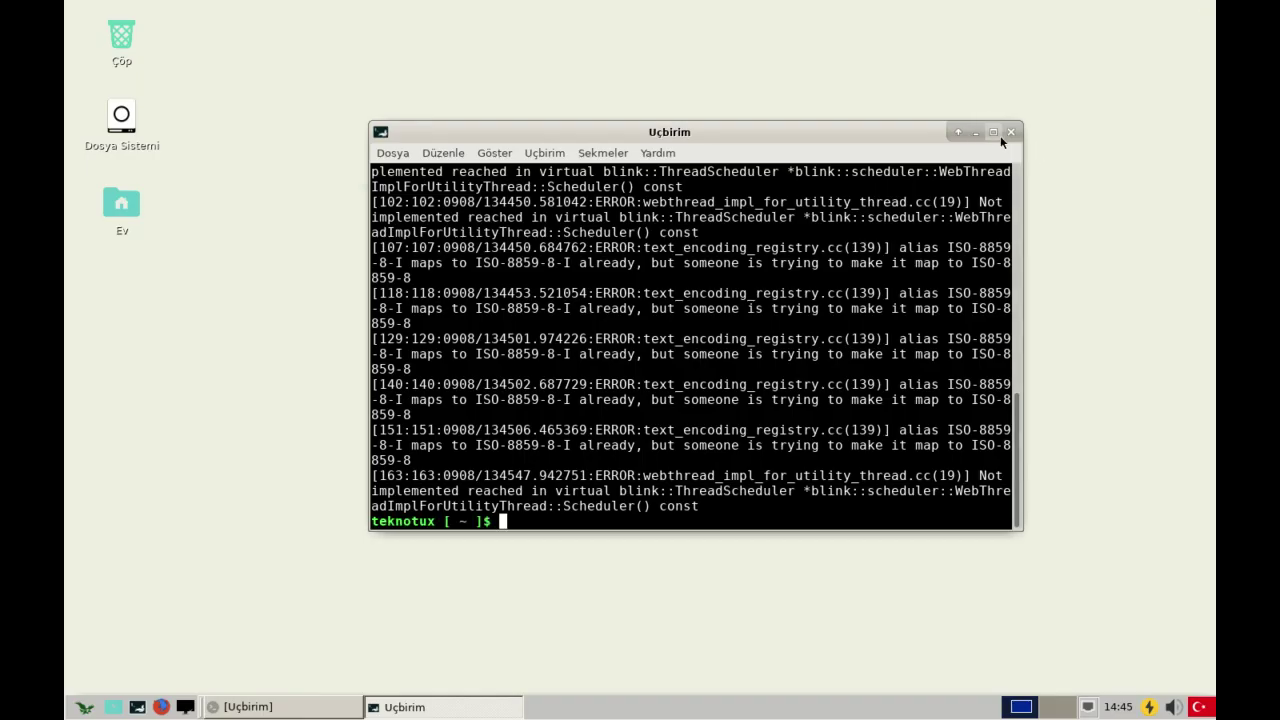
left_click(1010, 132)
left_click(84, 706)
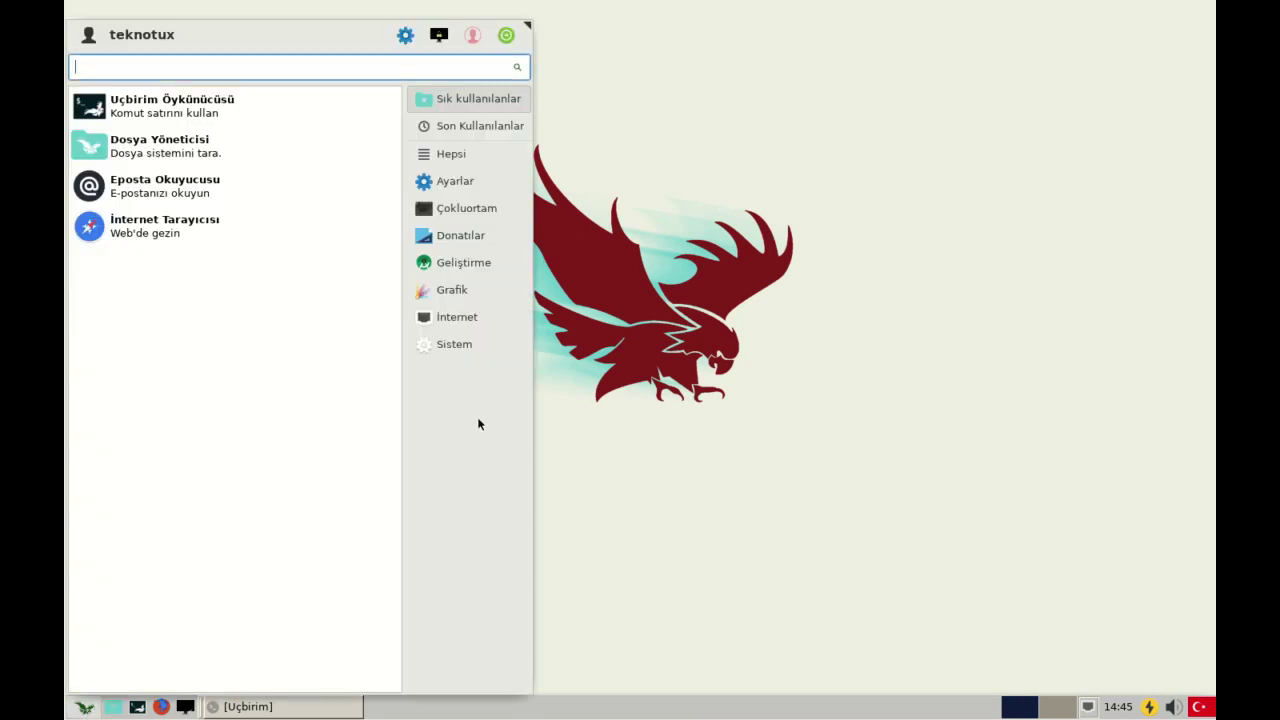
left_click(465, 266)
left_click(453, 210)
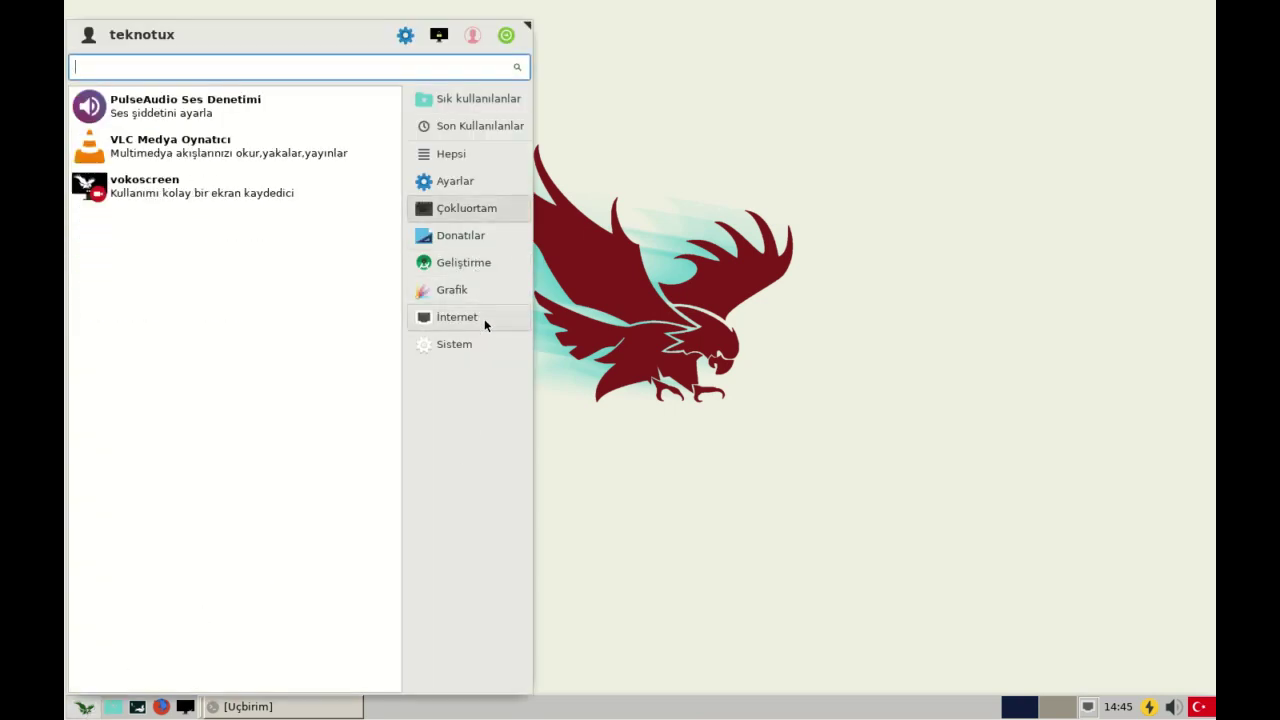
left_click(484, 318)
left_click(124, 152)
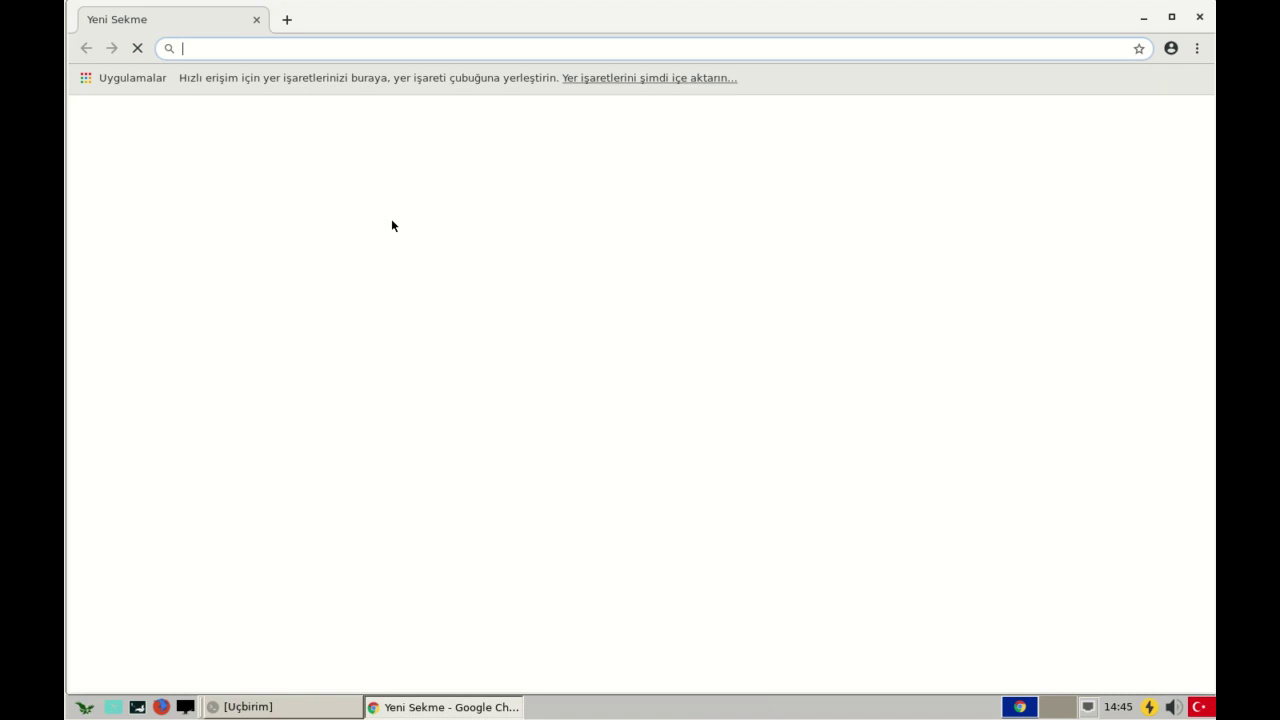
left_click(1199, 17)
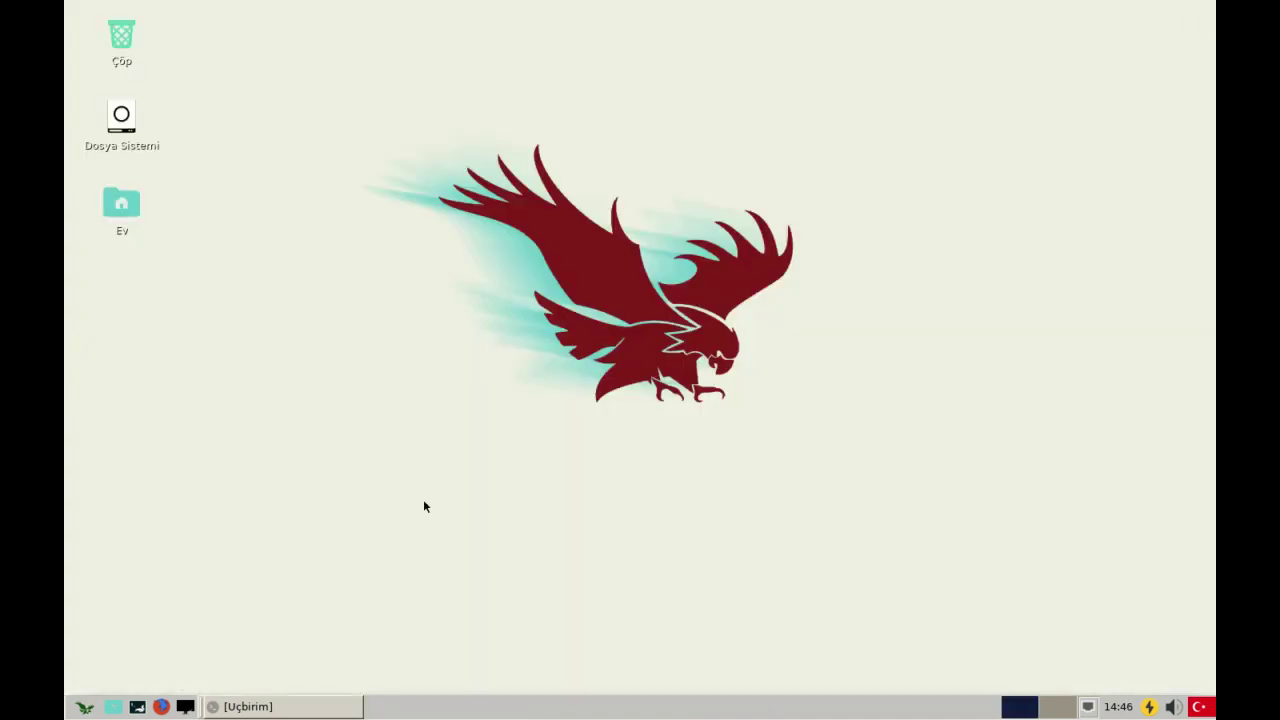
double_click(124, 206)
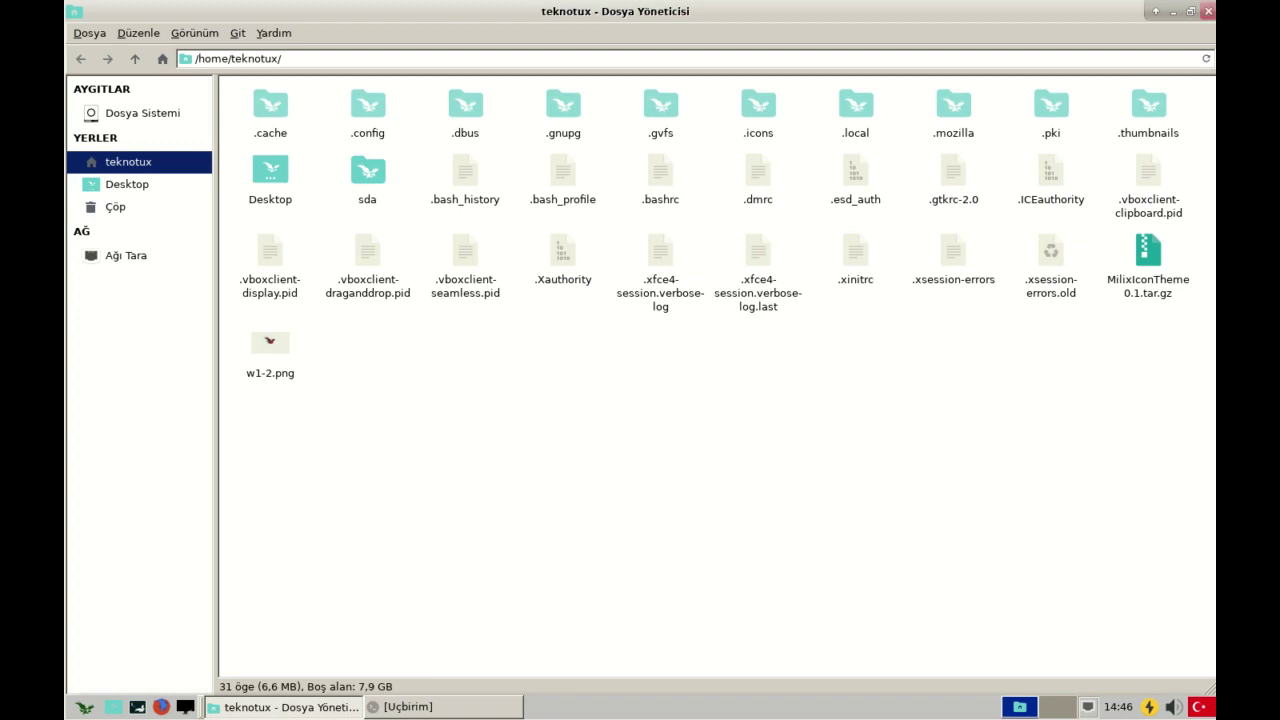
left_click(1203, 13)
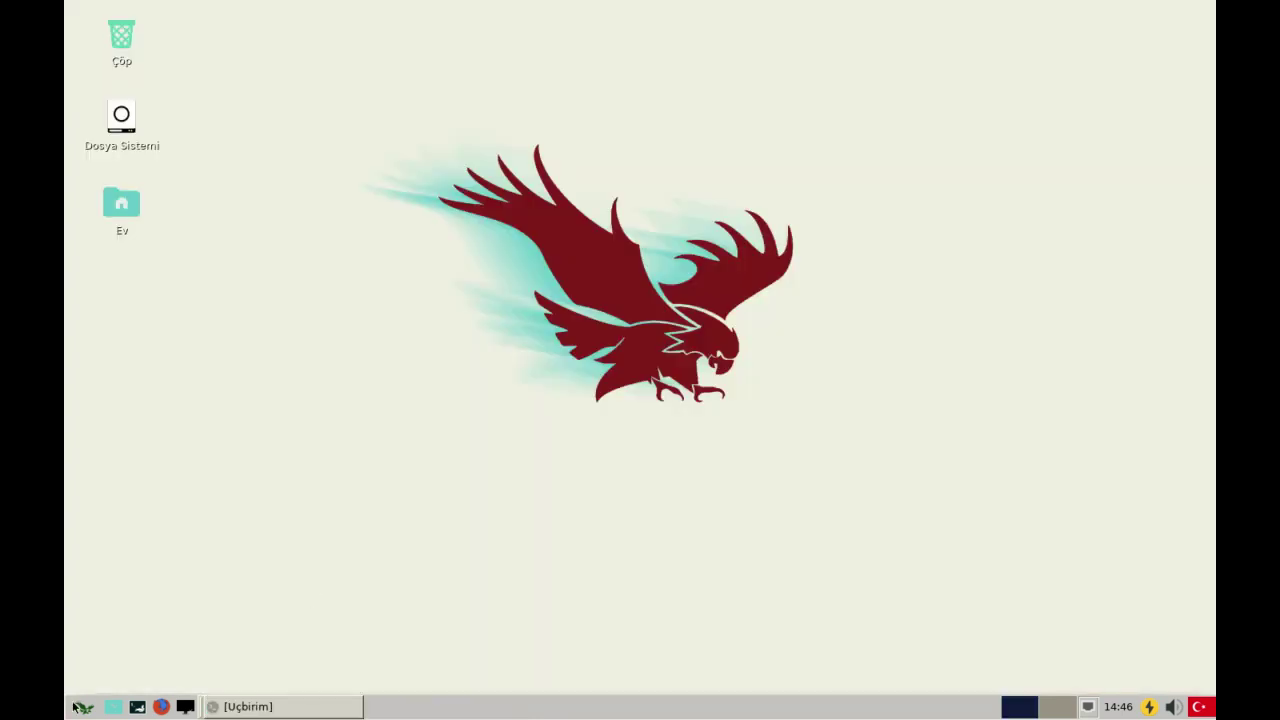
left_click(86, 708)
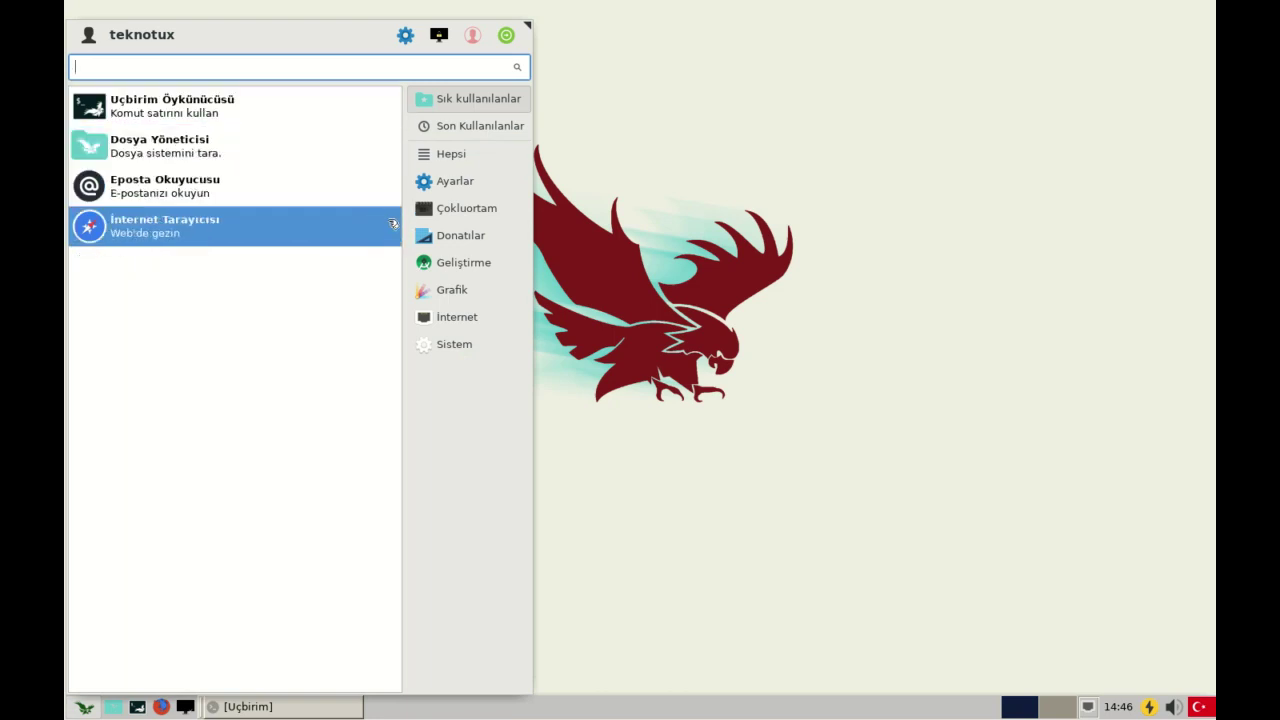
left_click(440, 209)
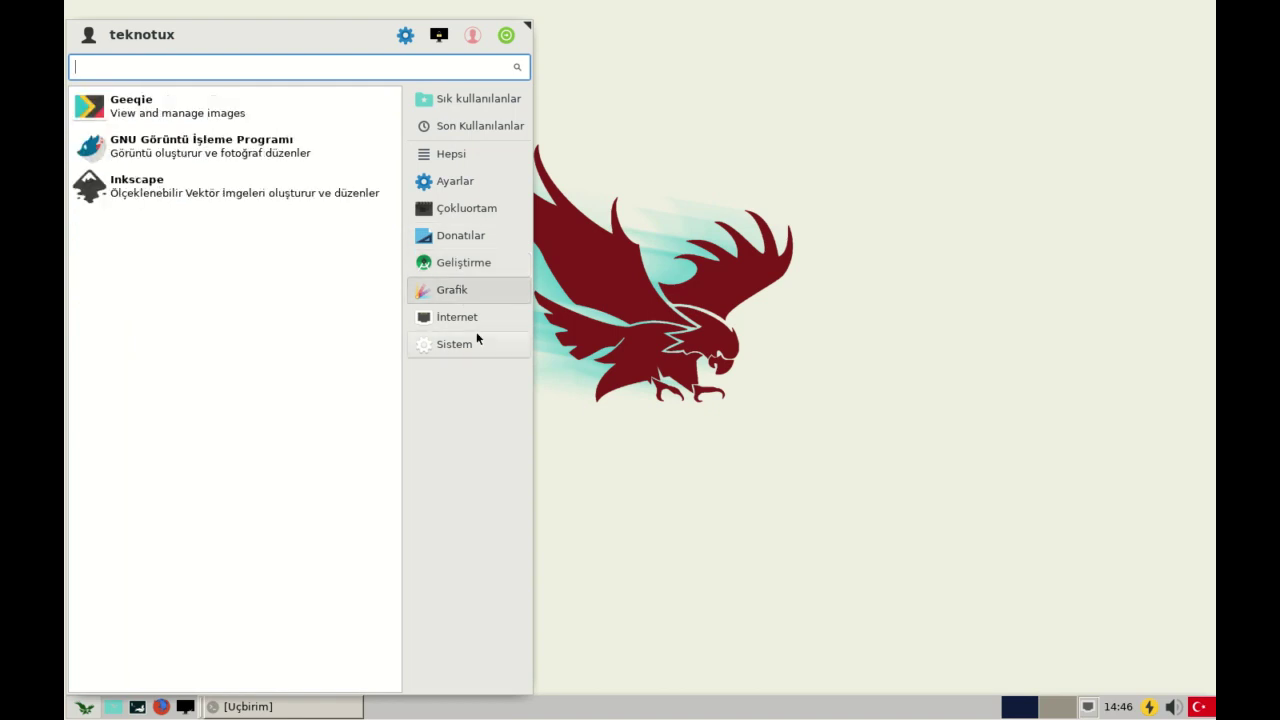
mouse_move(470, 297)
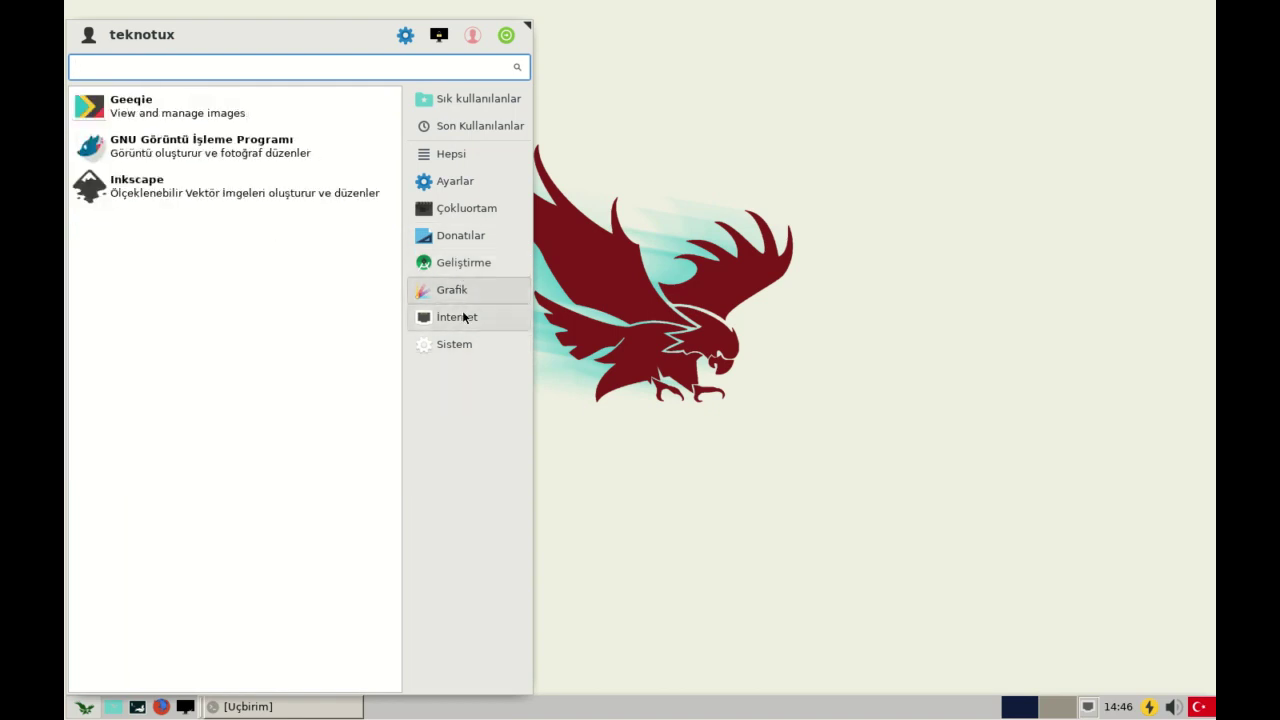
mouse_move(458, 264)
left_click(233, 141)
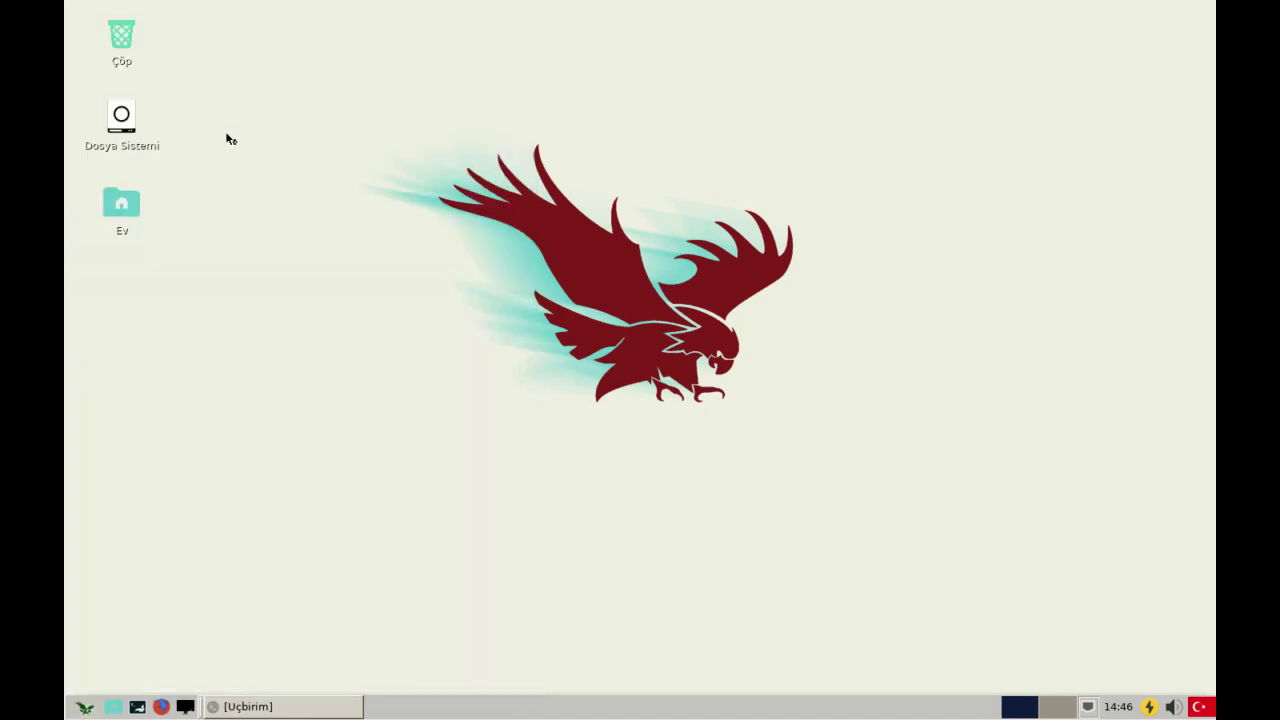
left_click(777, 11)
left_click(85, 706)
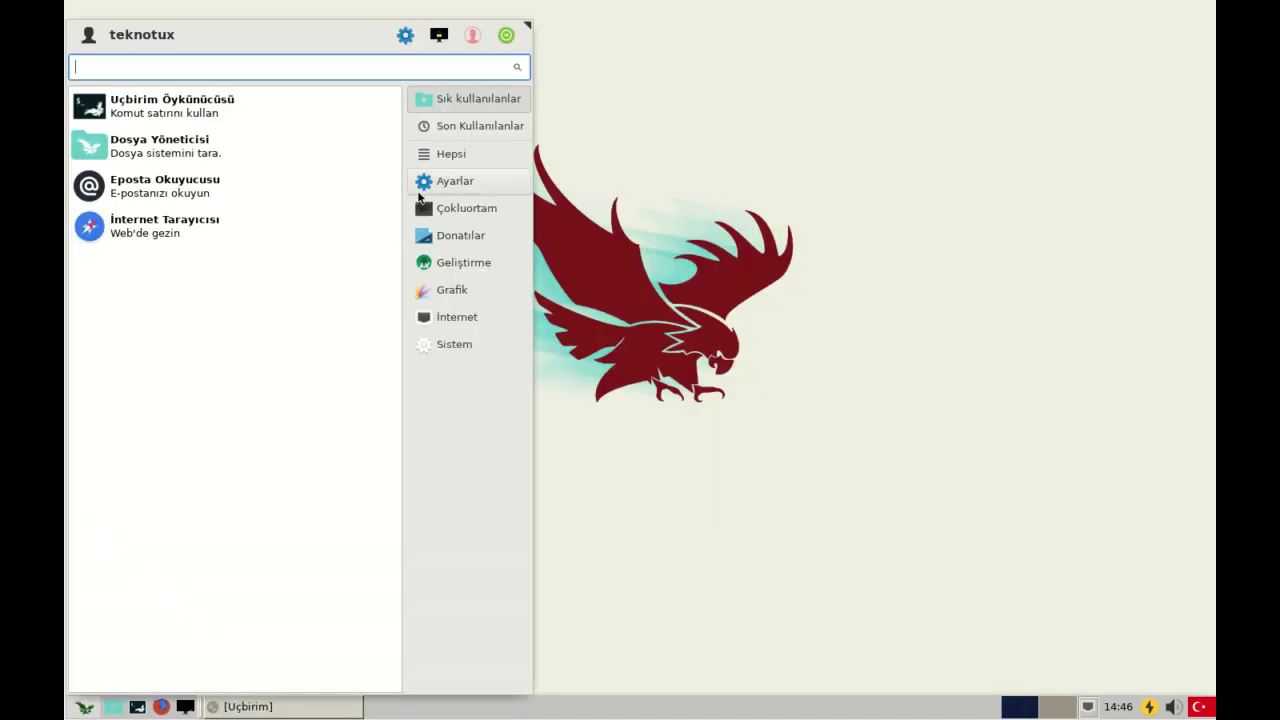
left_click(442, 221)
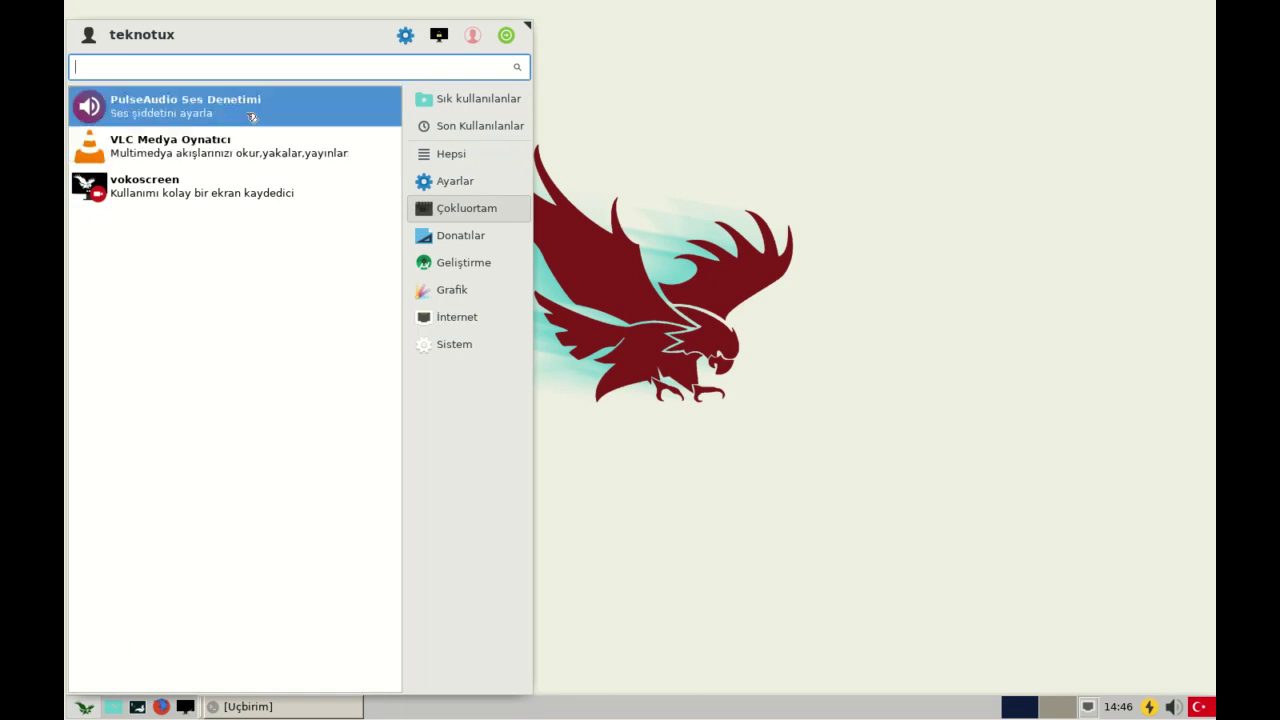
left_click(254, 117)
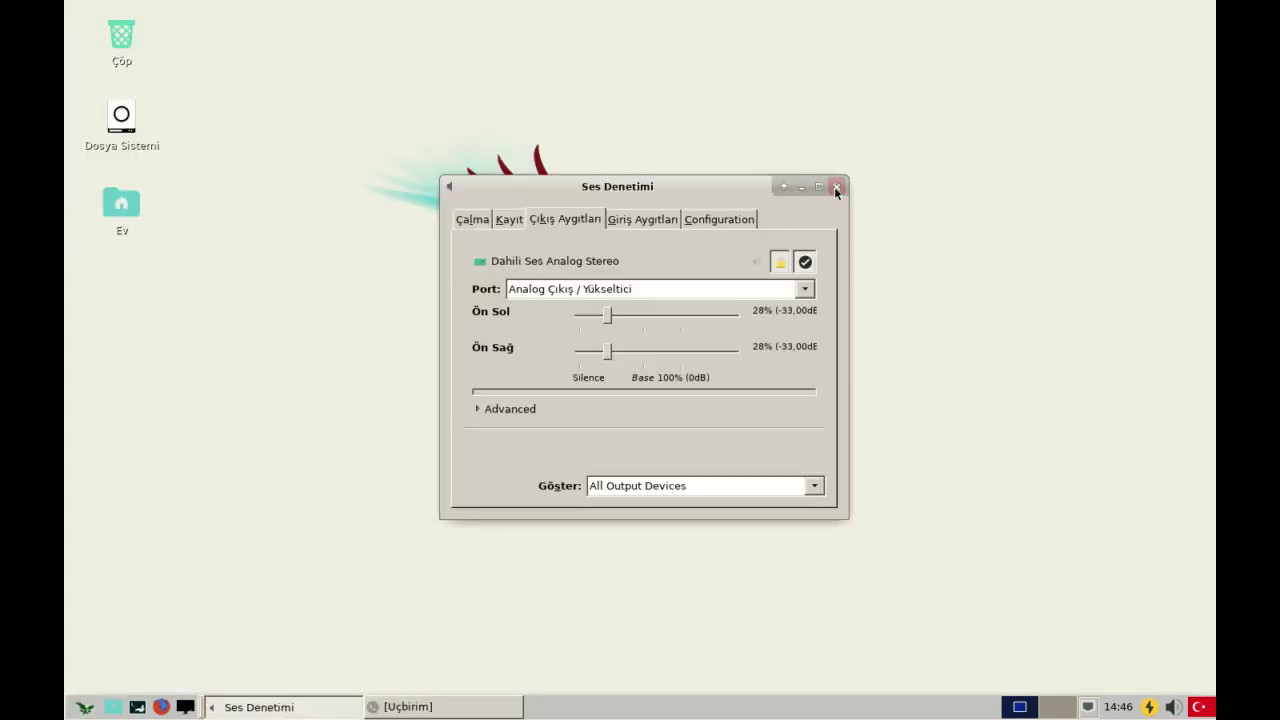
left_click(836, 188)
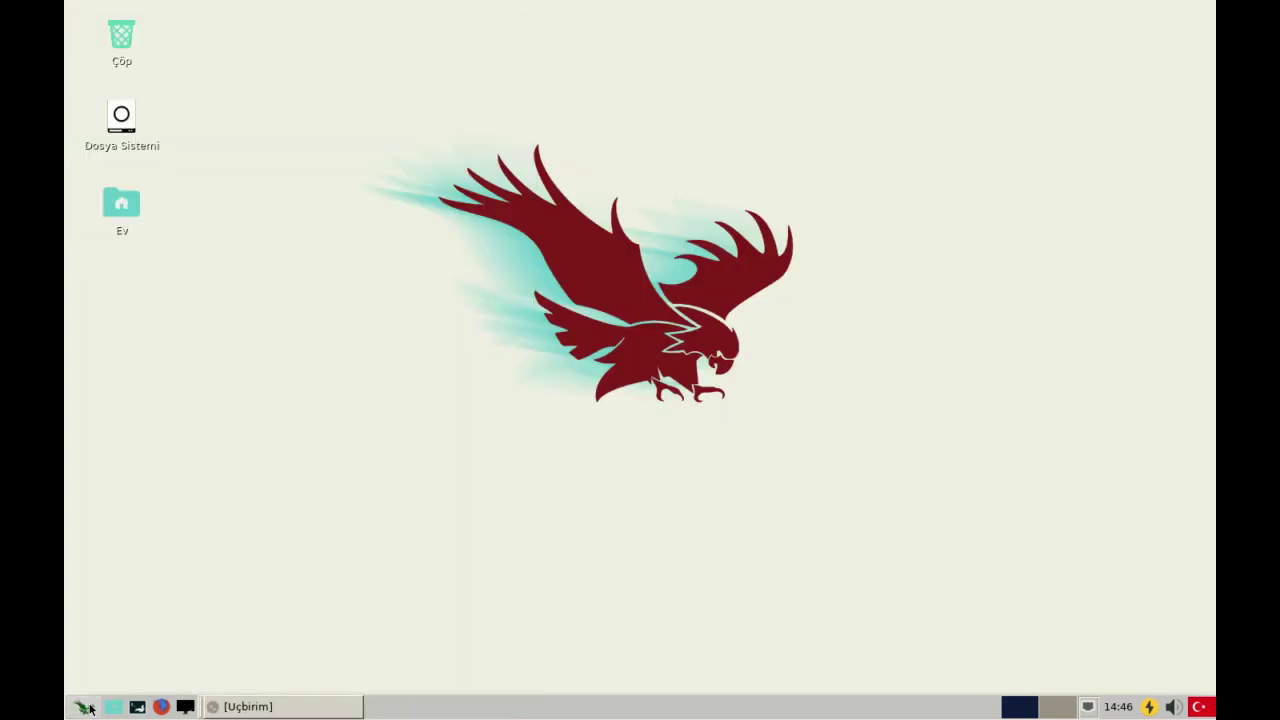
left_click(84, 706)
left_click(798, 231)
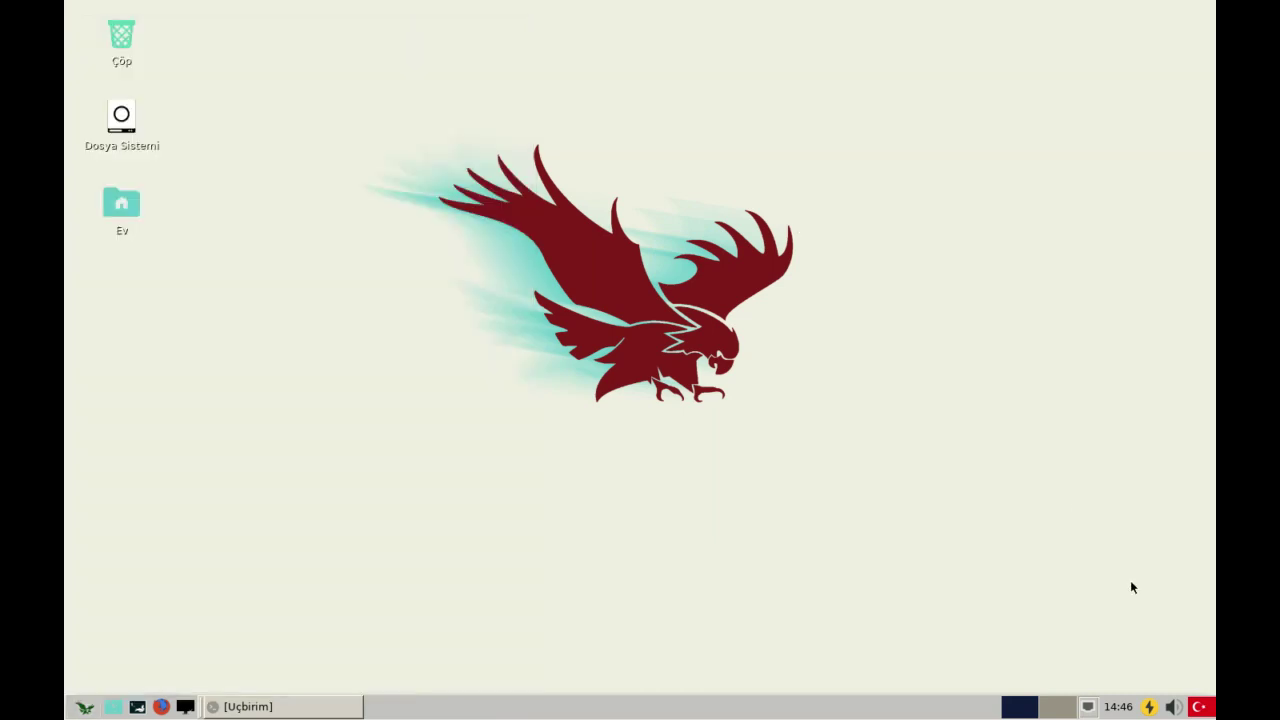